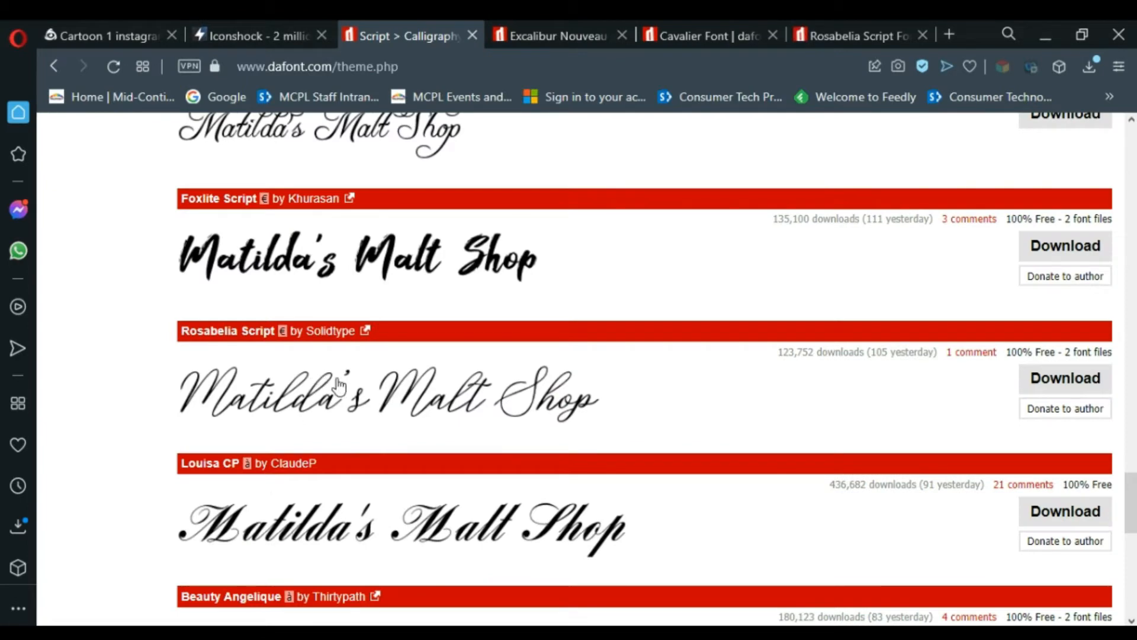
- Download the Excalibur Nouveau and Cavalier fonts from their open dafont pages
left_click(562, 35)
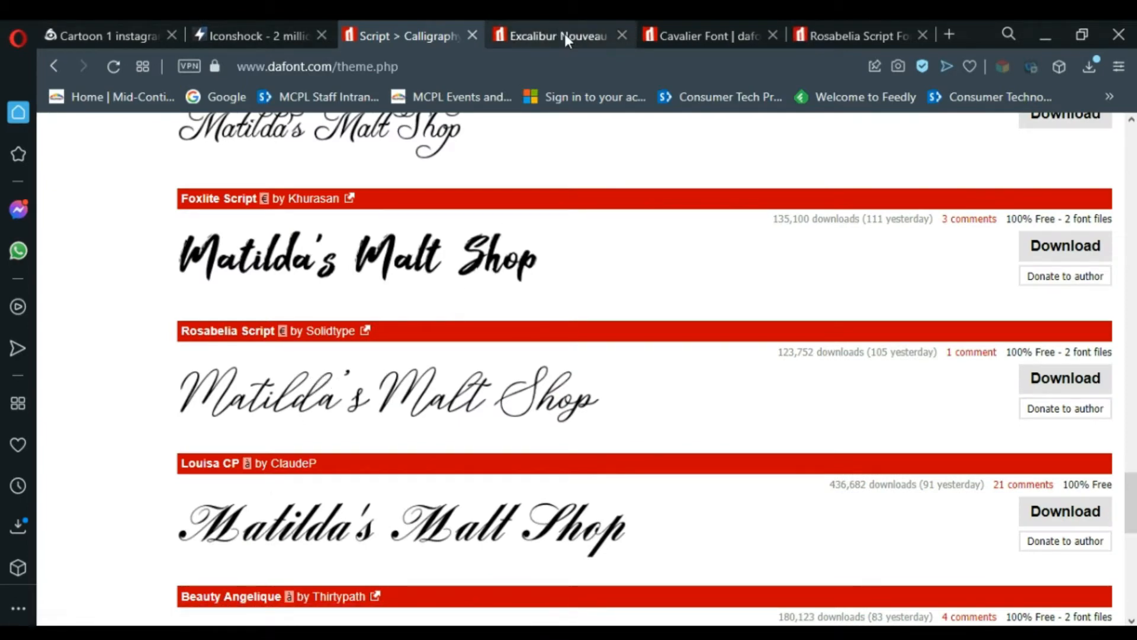
left_click(1063, 333)
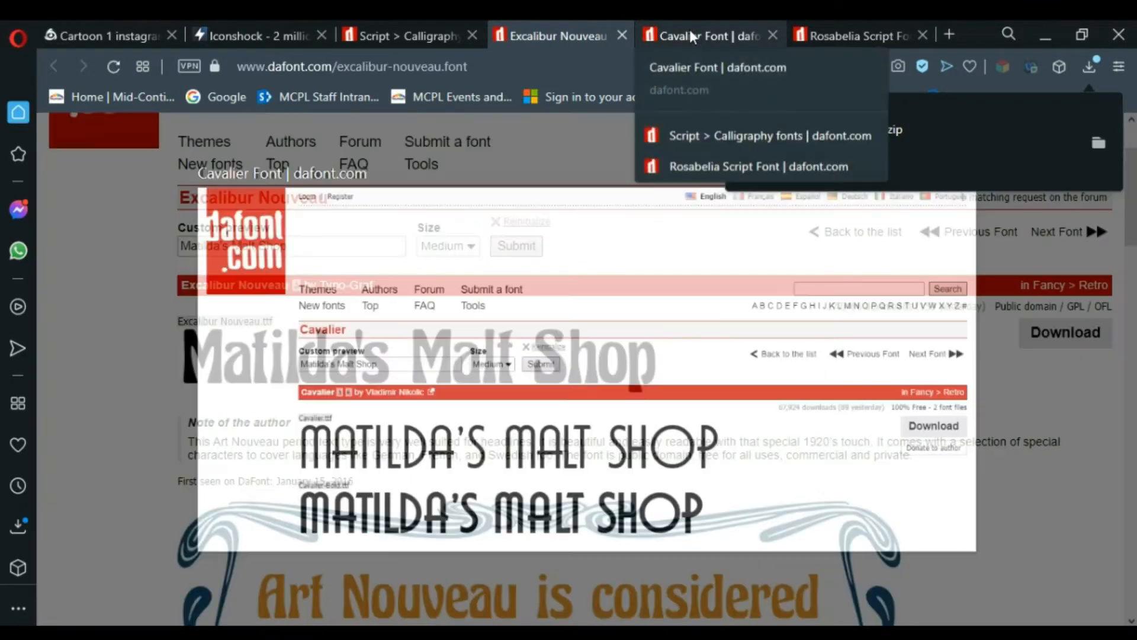
left_click(690, 31)
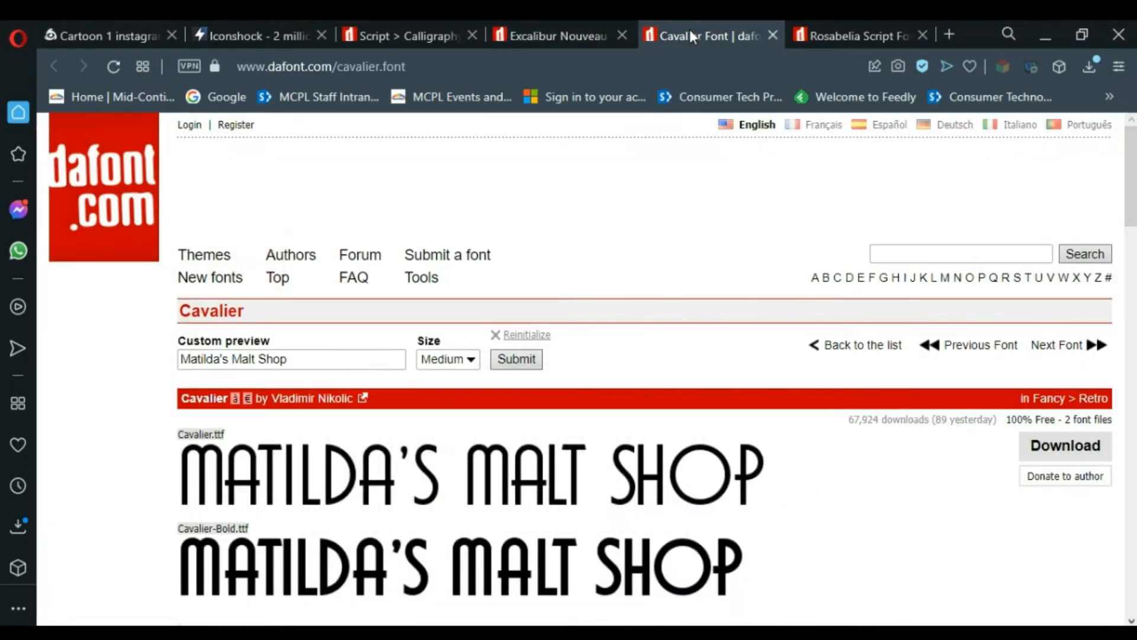
left_click(1039, 447)
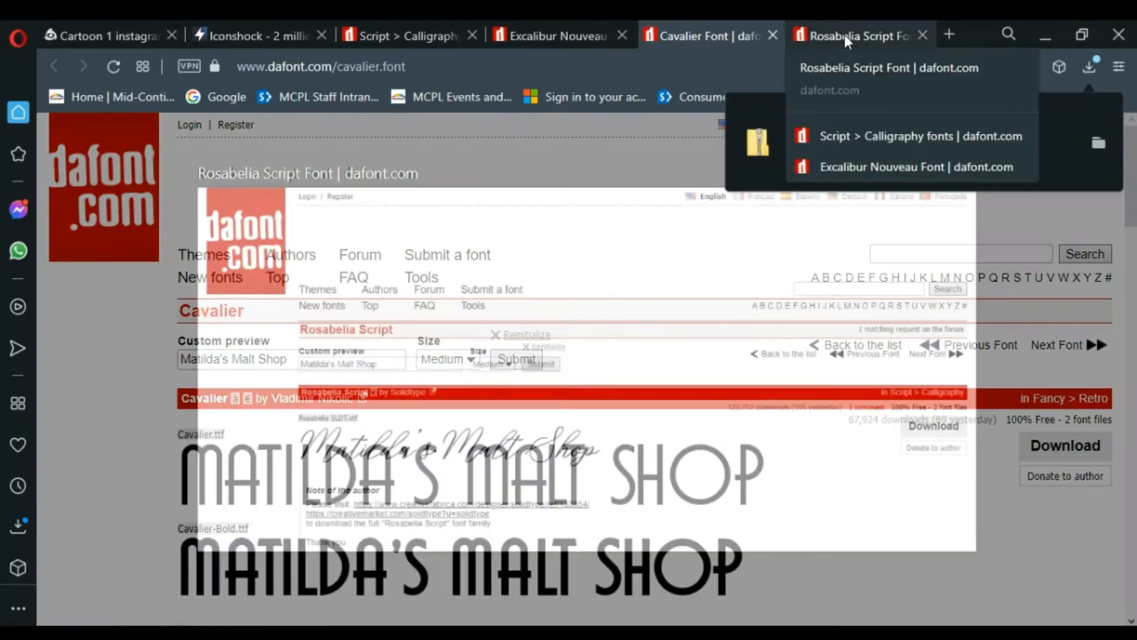
- Examine the preview and character set of the Rosabelia Script font on its dafont page
left_click(844, 34)
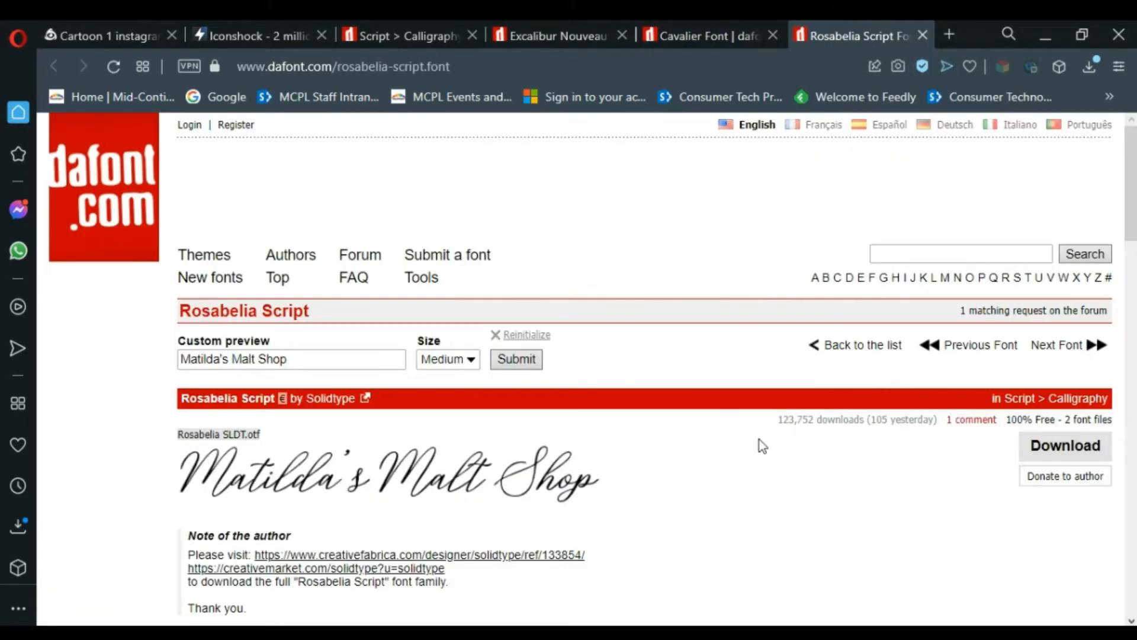
scroll(828, 505, "down", 5)
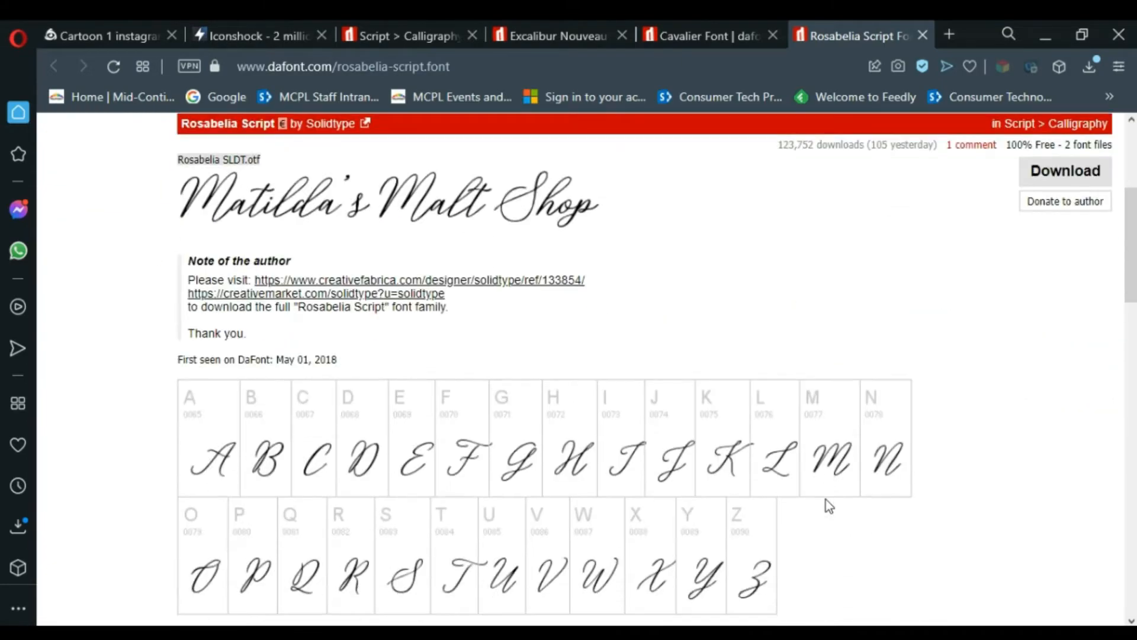
scroll(827, 504, "down", 3)
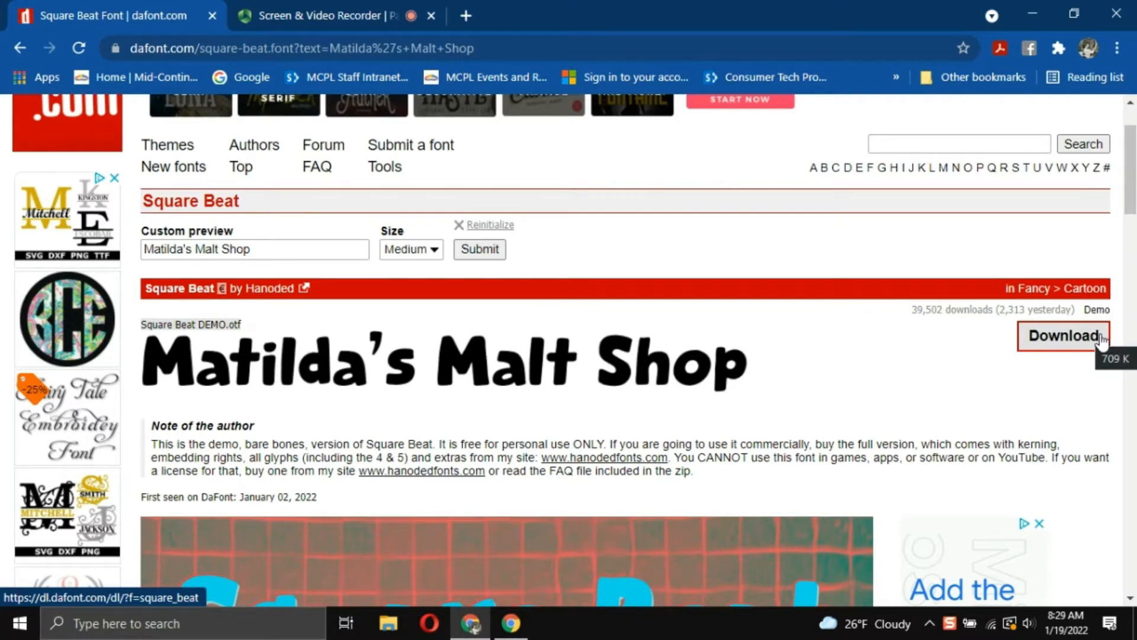
- Download the Square Beat font and show square_beat.zip in its folder
left_click(1064, 336)
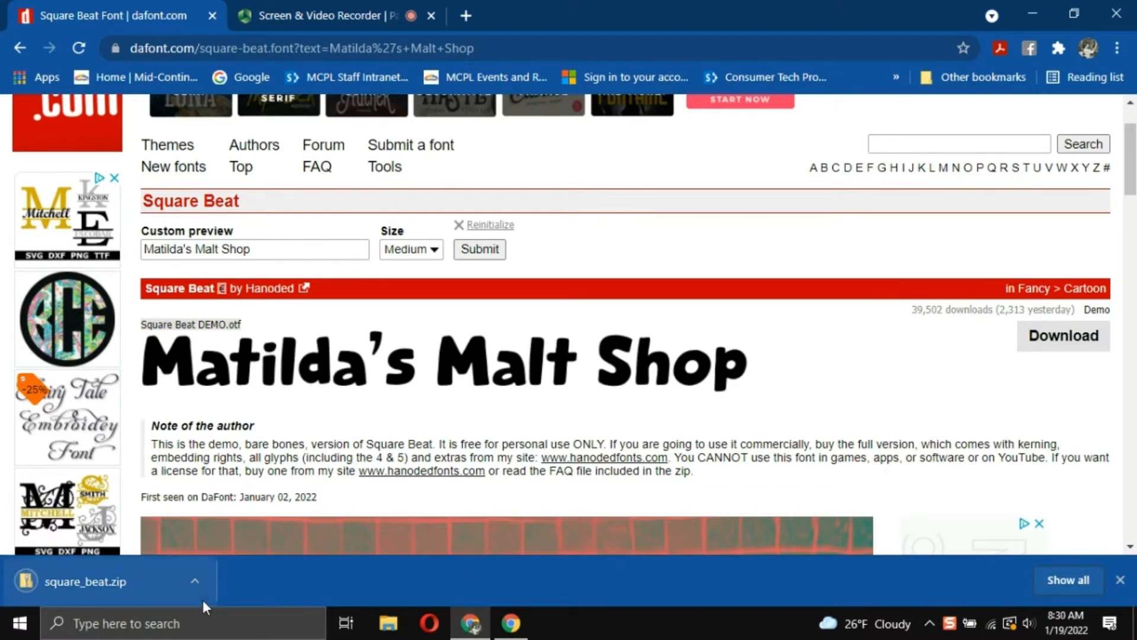
left_click(196, 581)
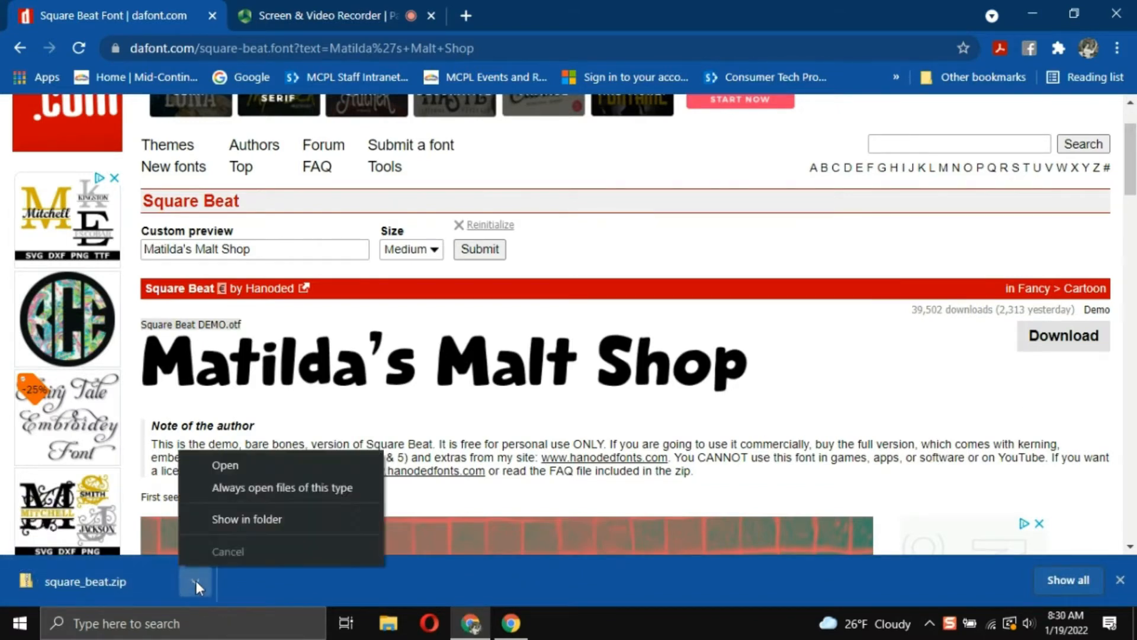
left_click(338, 513)
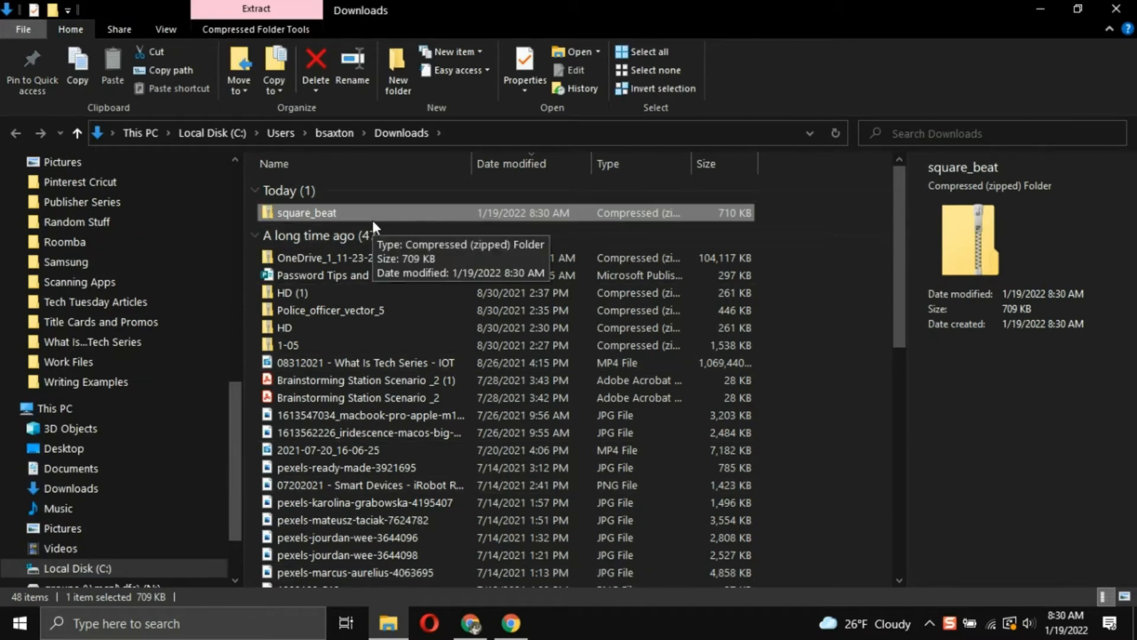
- Extract the square_beat archive to a square_beat folder in Downloads, with the extracted files shown when complete
left_click(277, 28)
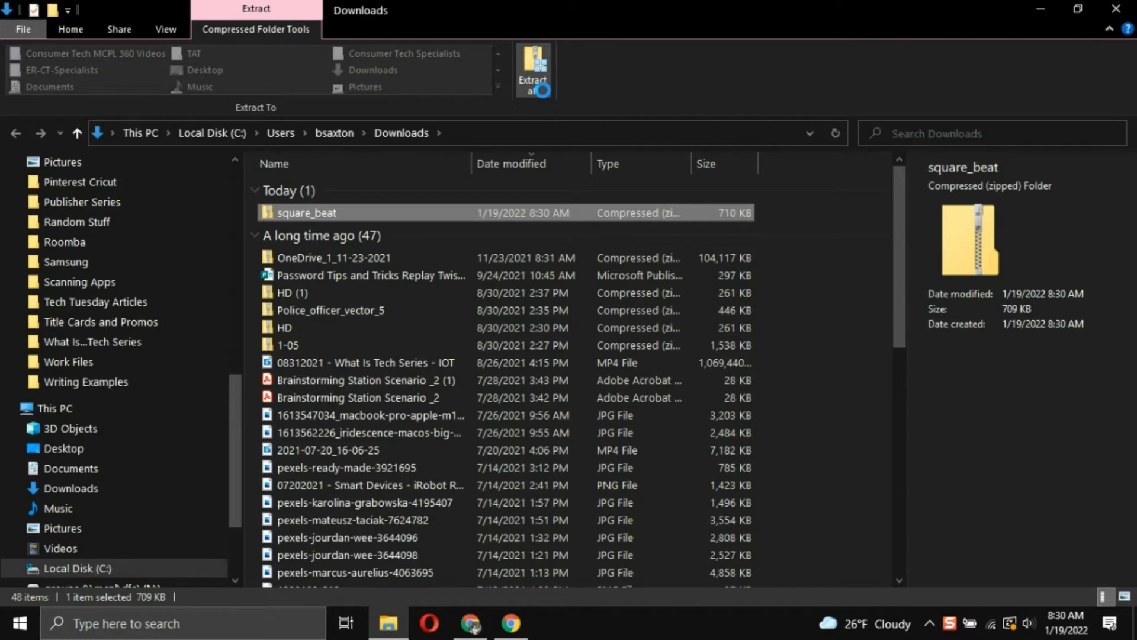
left_click(543, 92)
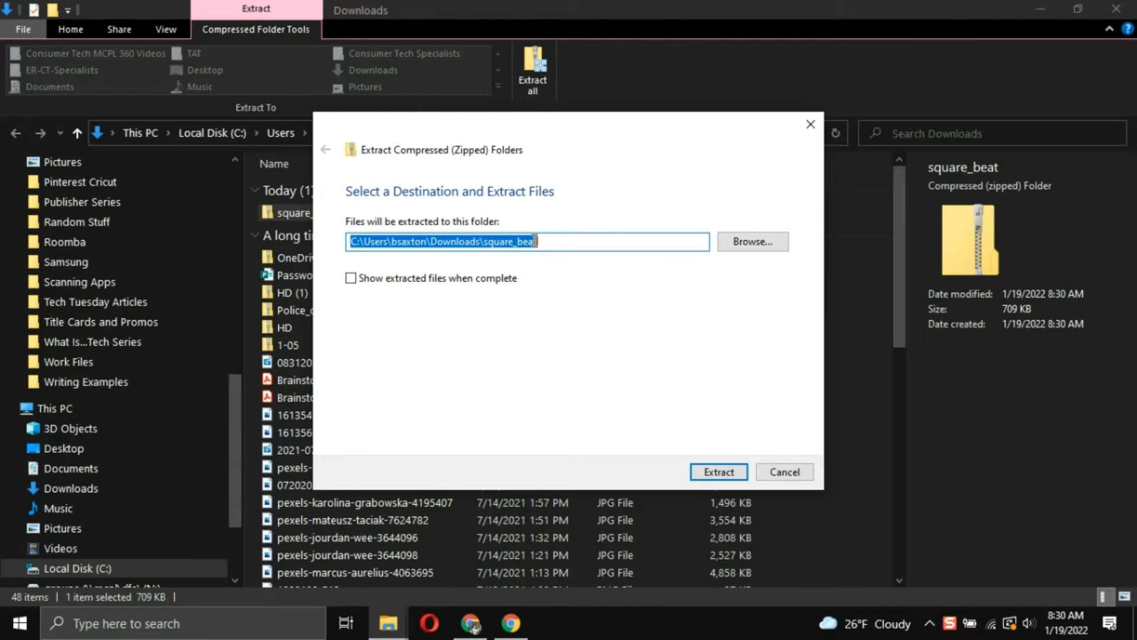
left_click(363, 280)
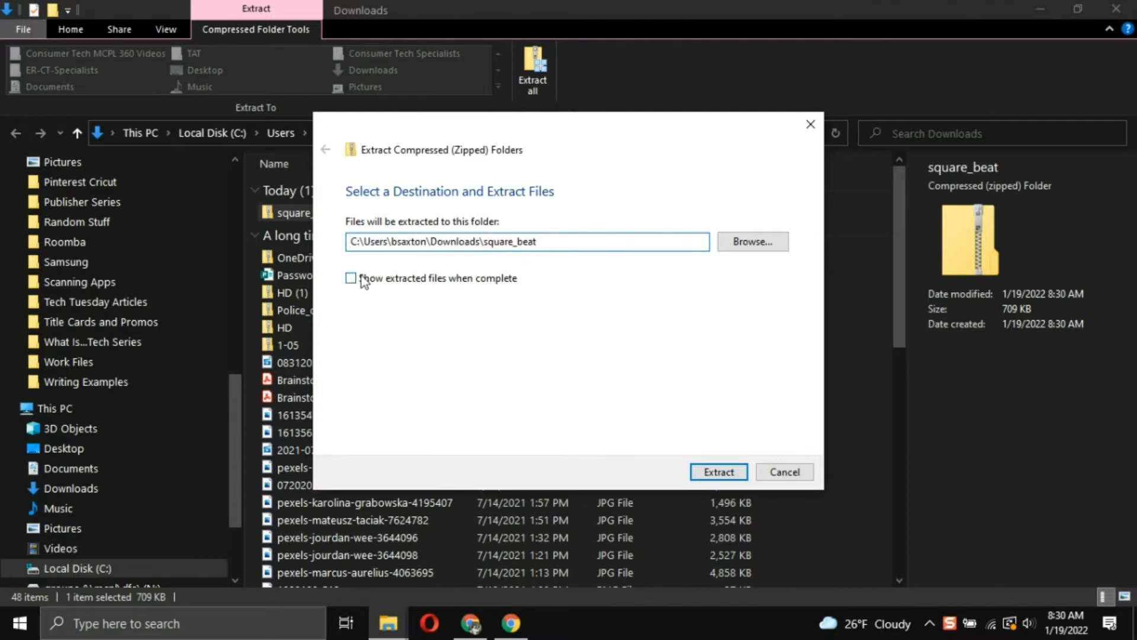
left_click(363, 282)
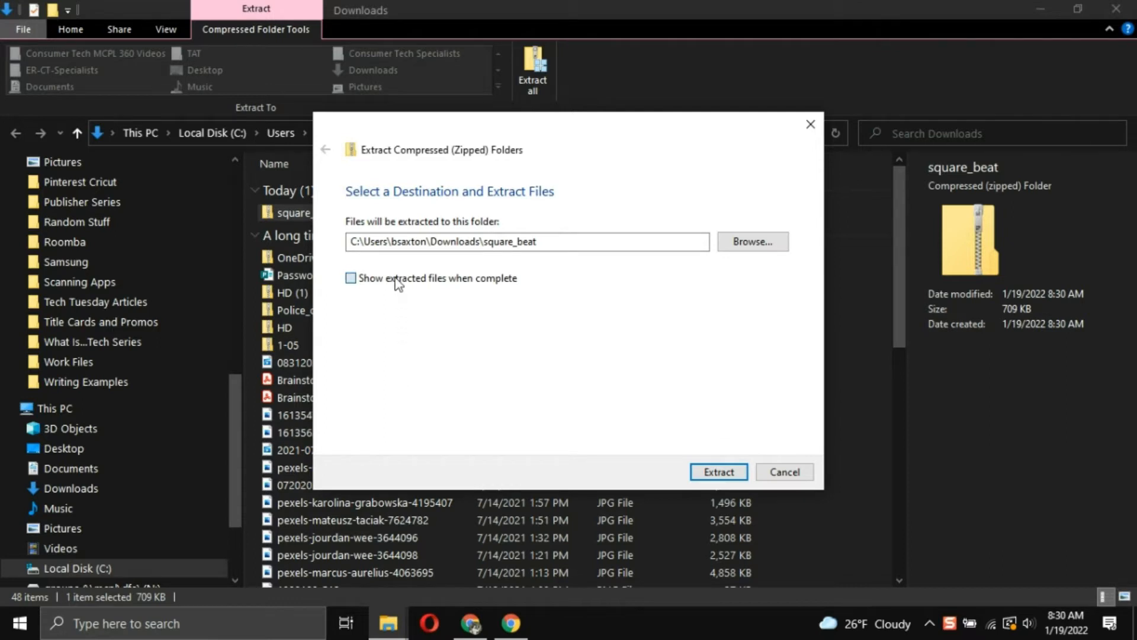
left_click(718, 472)
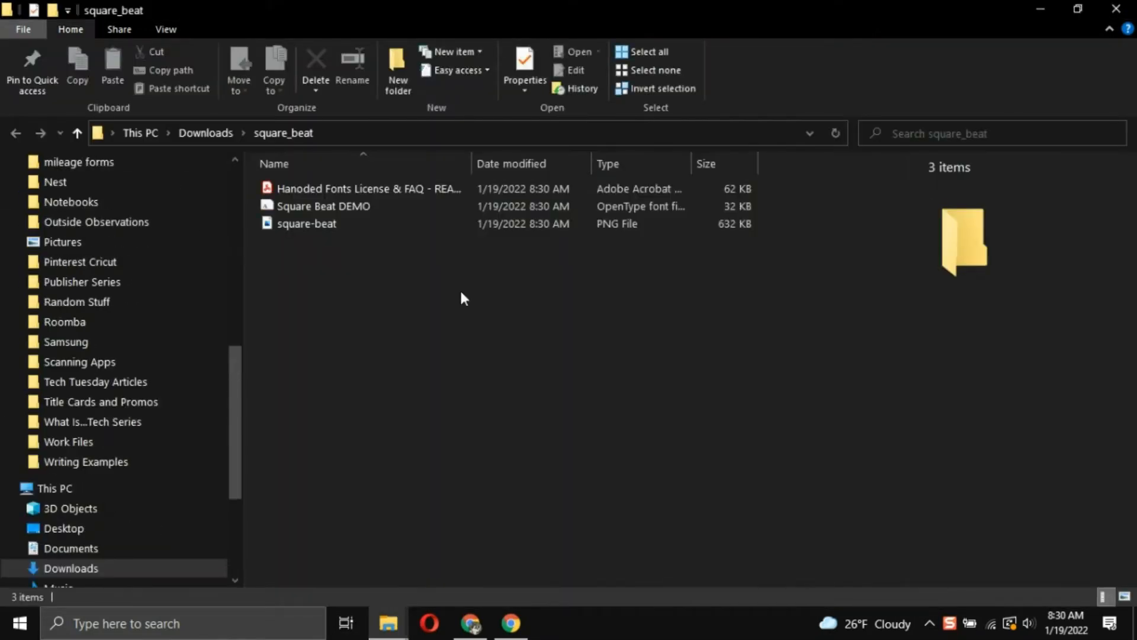
- Widen the Type column in the square_beat folder and open the Square Beat DEMO OpenType font file
left_click(441, 206)
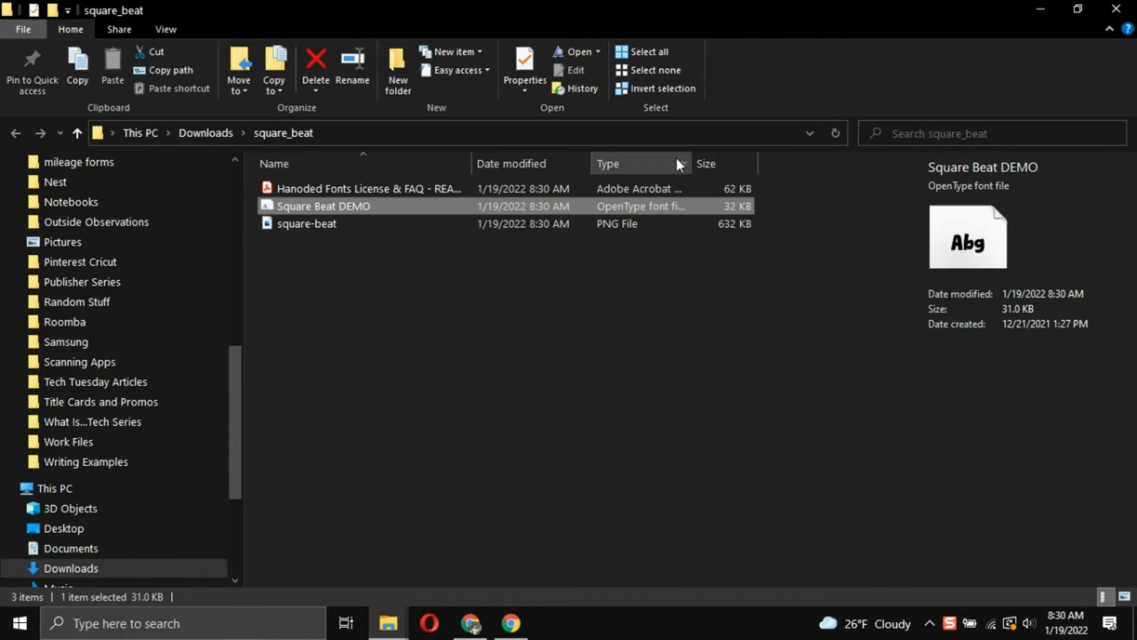
left_click_drag(692, 158, 764, 153)
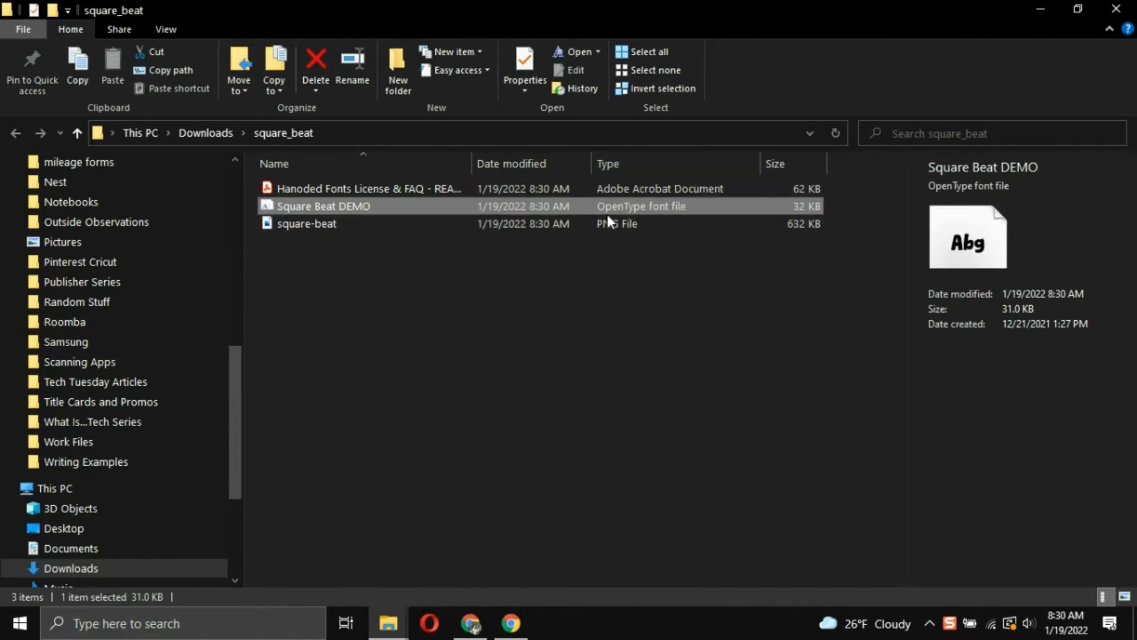
left_click(393, 202)
double_click(423, 206)
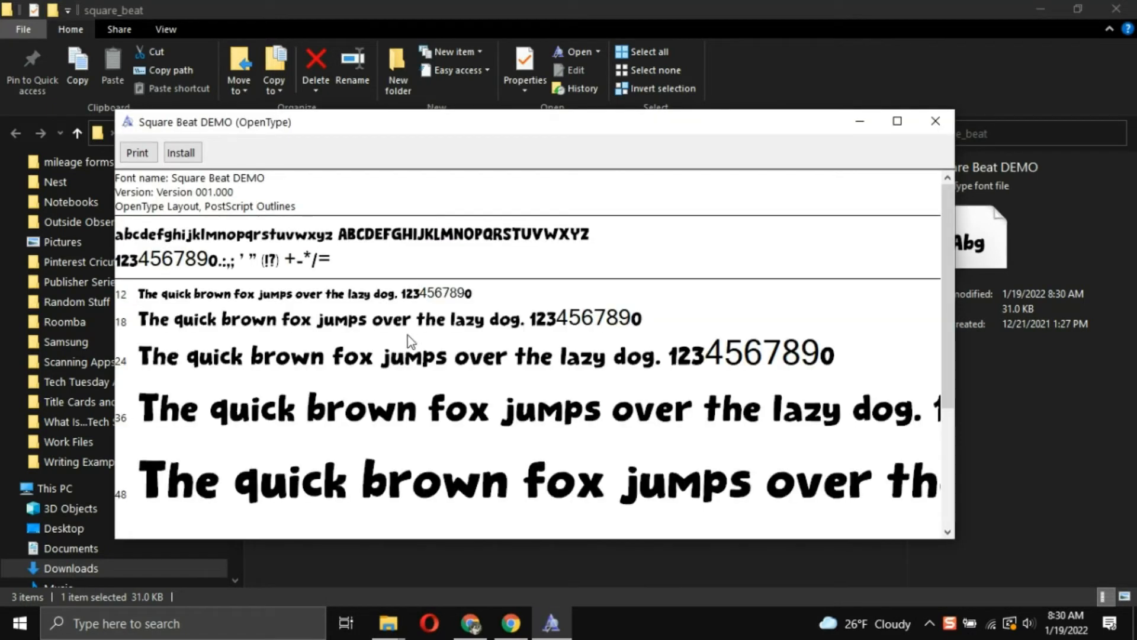
- Install the Square Beat DEMO font and close its preview and both File Explorer windows
left_click_drag(944, 222, 941, 171)
left_click(186, 153)
left_click(937, 123)
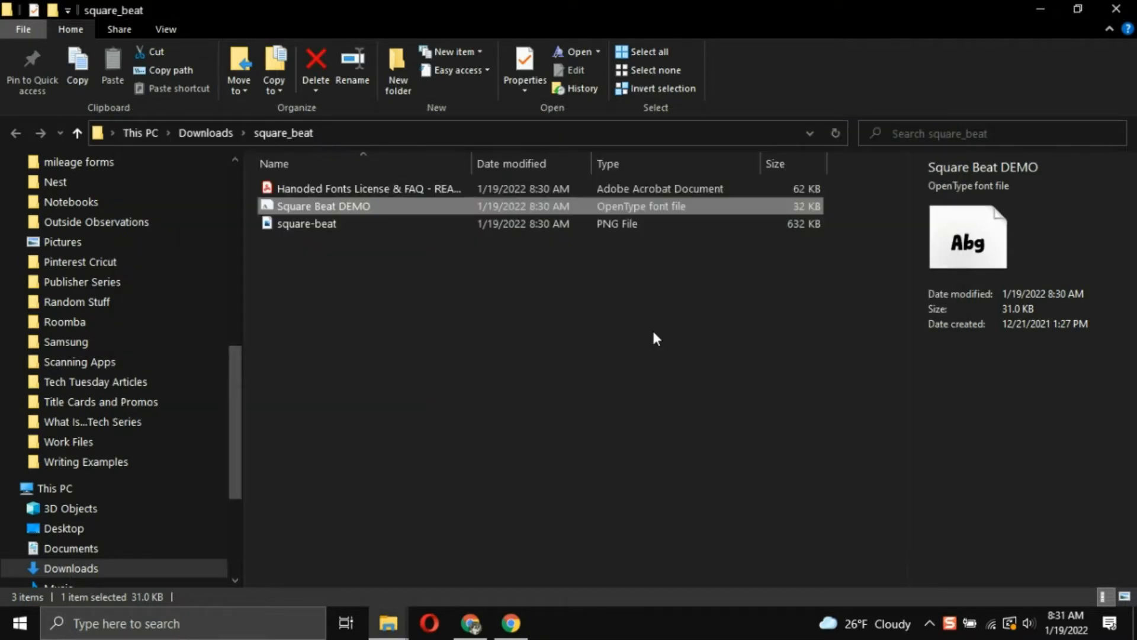
left_click(1116, 9)
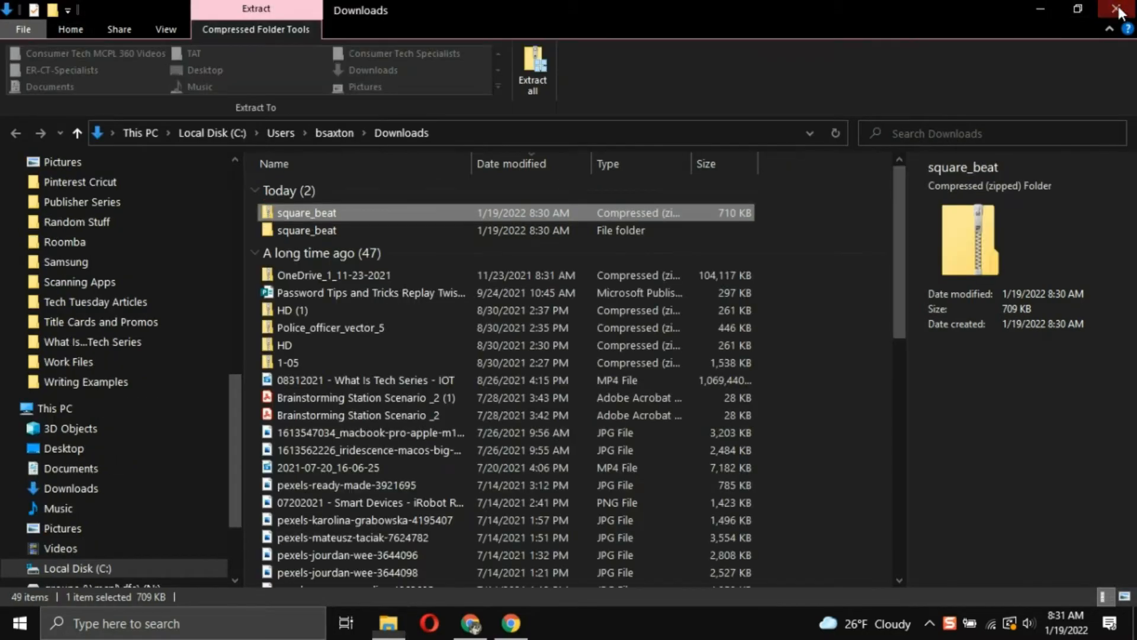
left_click(1118, 11)
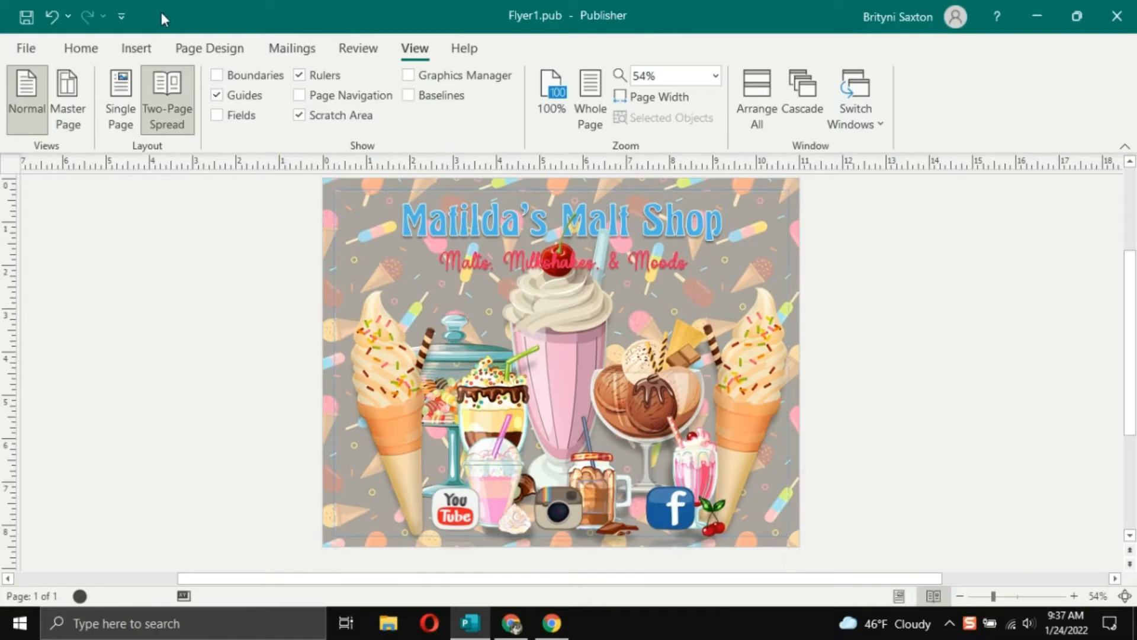
- In Publisher, insert blank pages after the Matilda's Malt Shop page of Flyer1.pub
left_click(81, 47)
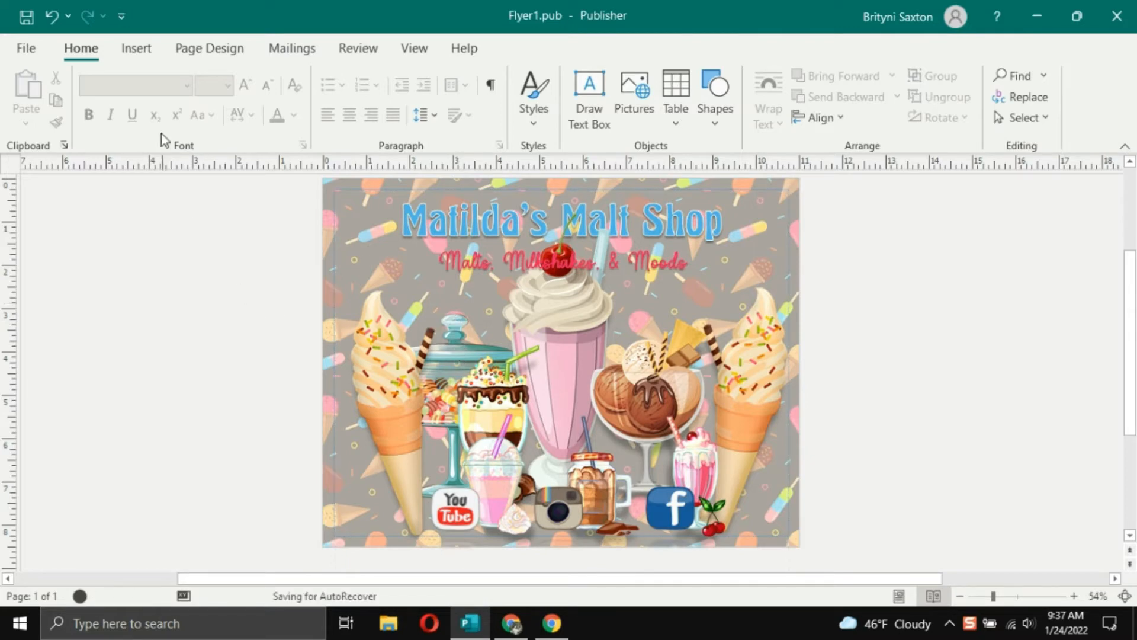
left_click(138, 48)
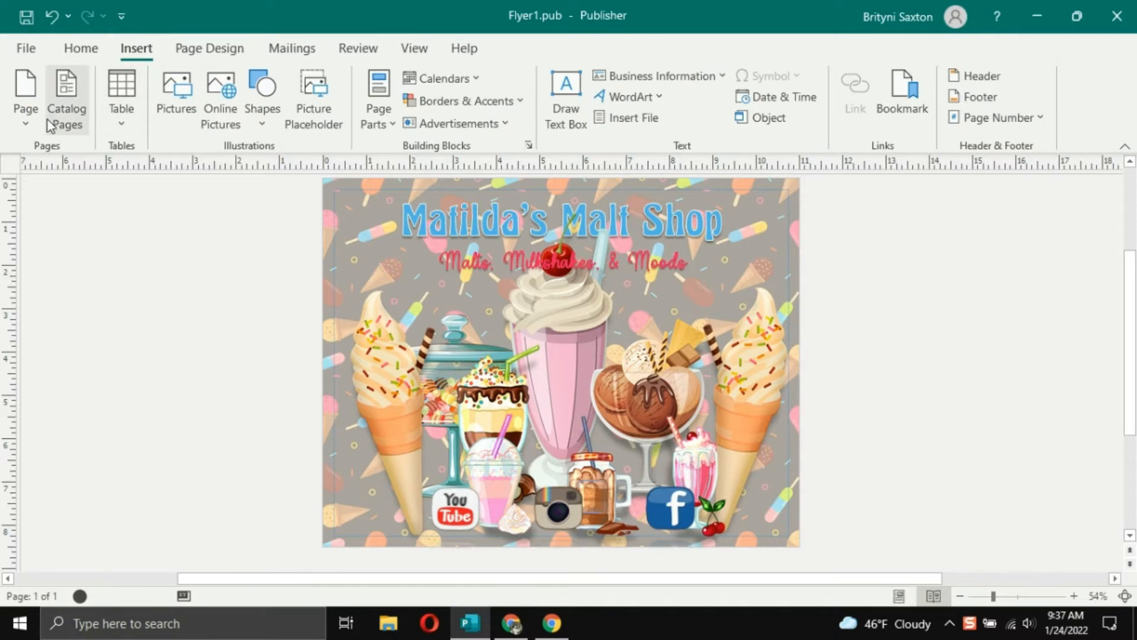
left_click(29, 125)
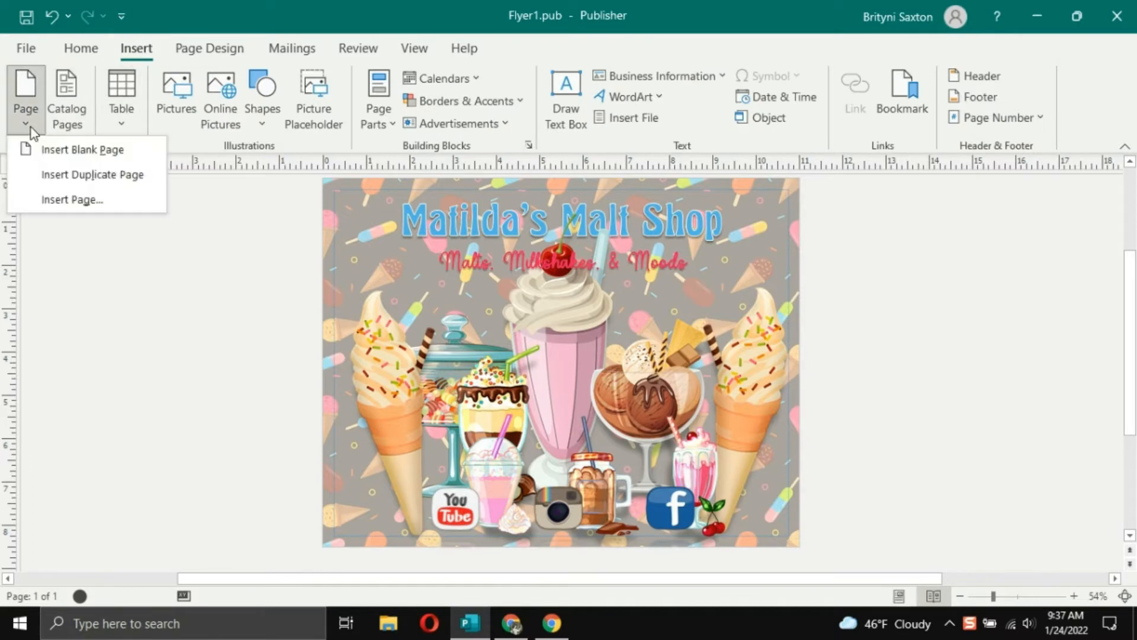
left_click(151, 152)
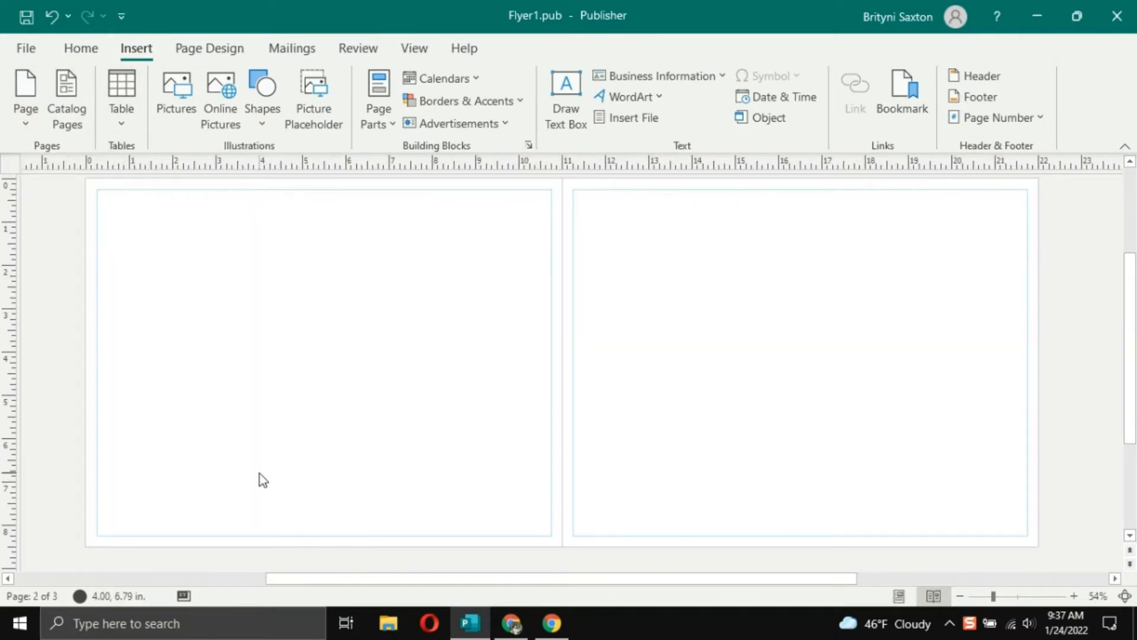
- Switch the blank pages from the two-page spread to the single-page layout
scroll(373, 436, "up", 1)
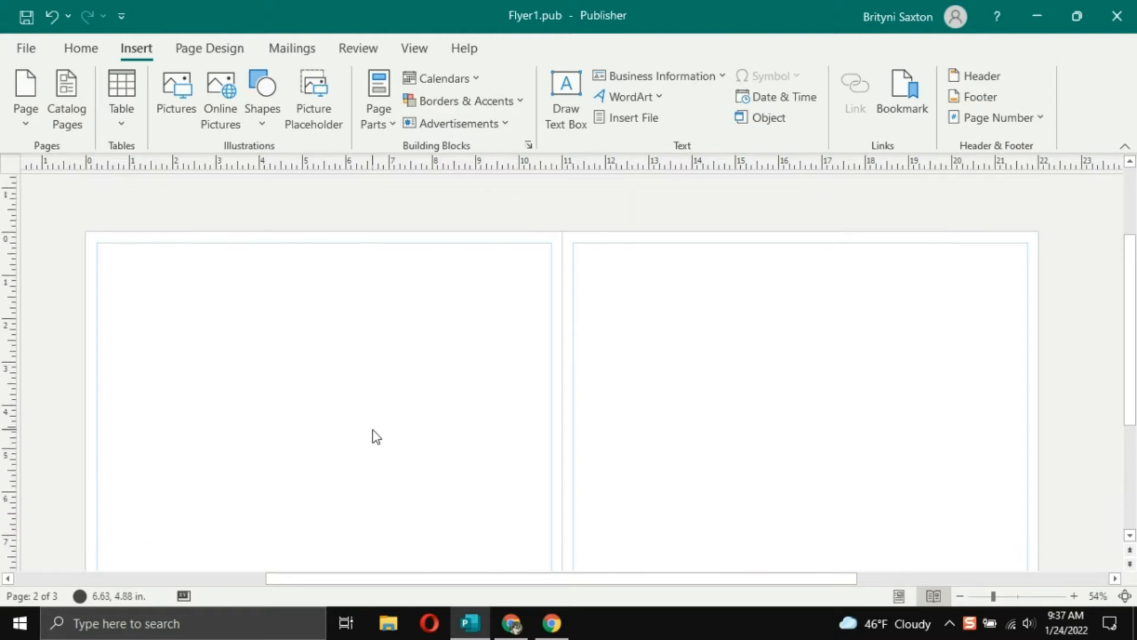
scroll(373, 436, "down", 2)
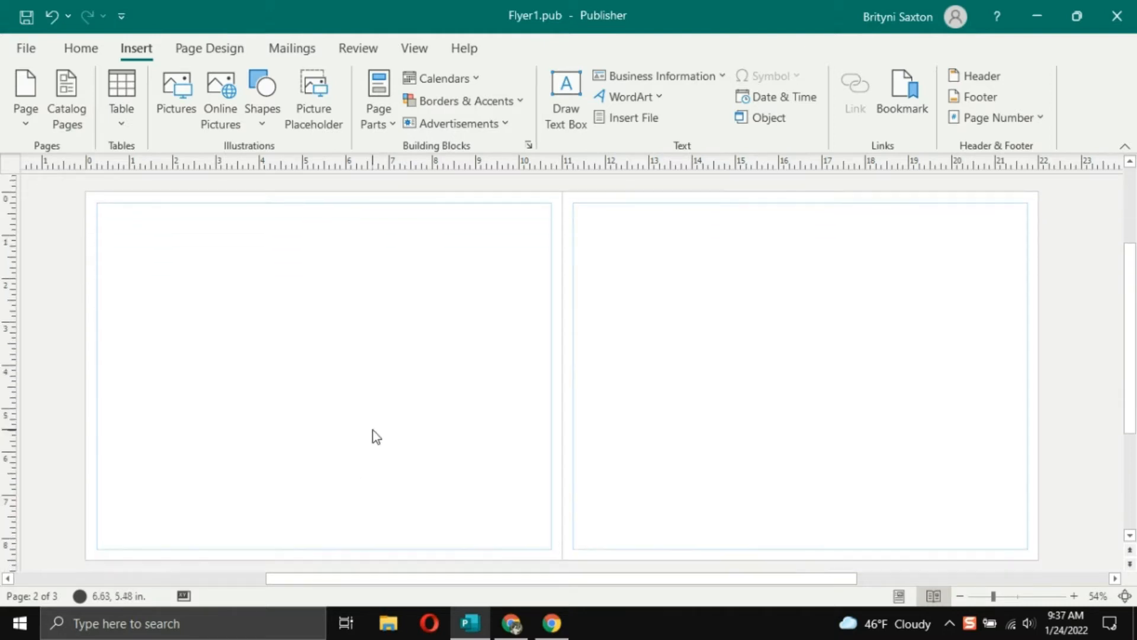
scroll(372, 430, "down", 1)
scroll(372, 430, "up", 1)
left_click(898, 595)
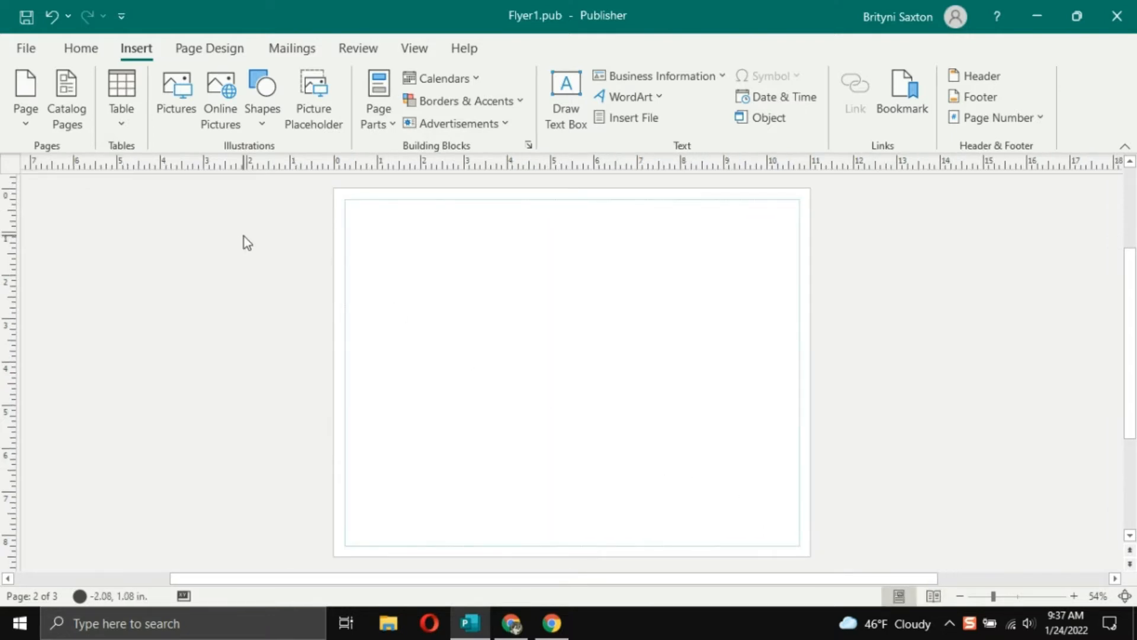
- Insert the lollipop-candy, lollipop-gummi-candy, lollipop-cream-bakery and ice-cream-g08f2a5504_1920 pictures from the Graphics folder and deselect them in the scratch area
left_click(183, 113)
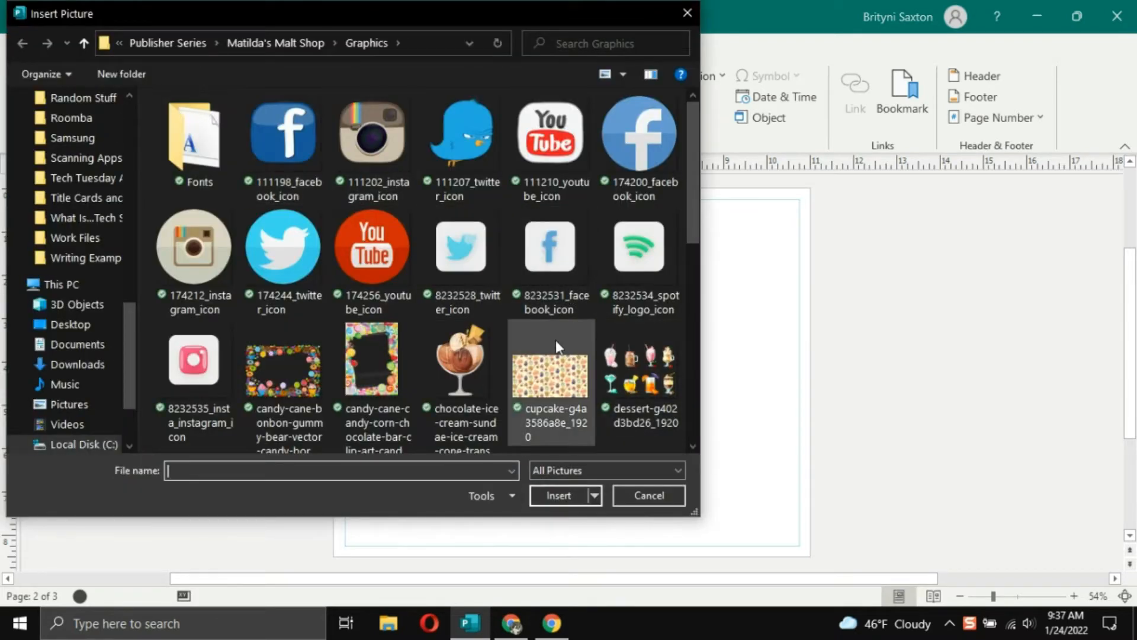
scroll(589, 379, "down", 5)
scroll(589, 378, "down", 2)
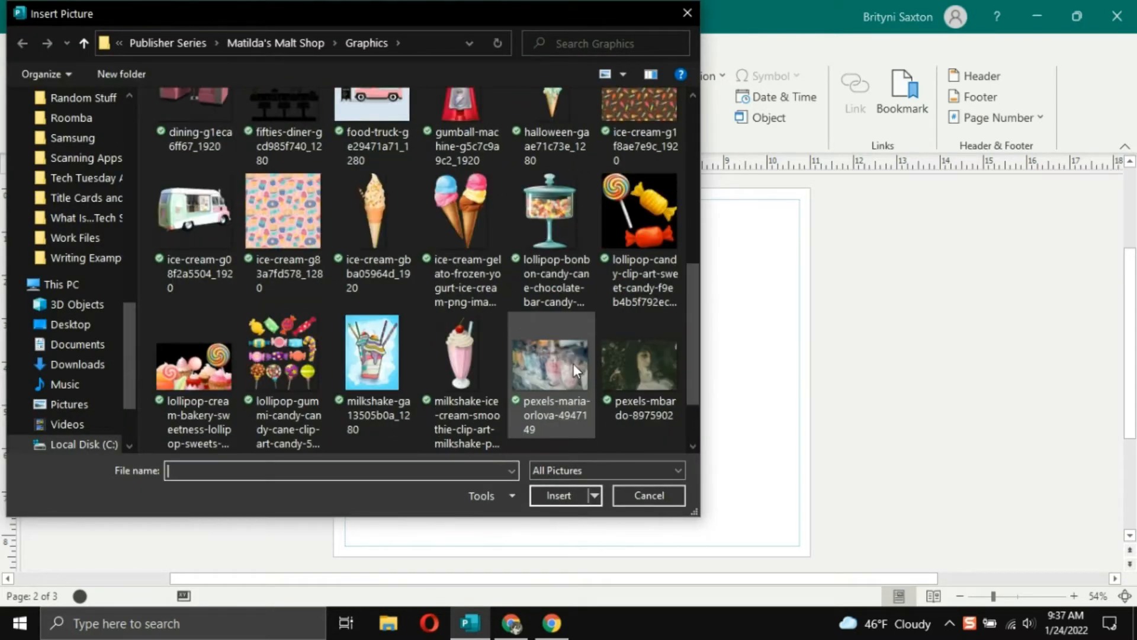
left_click(283, 356)
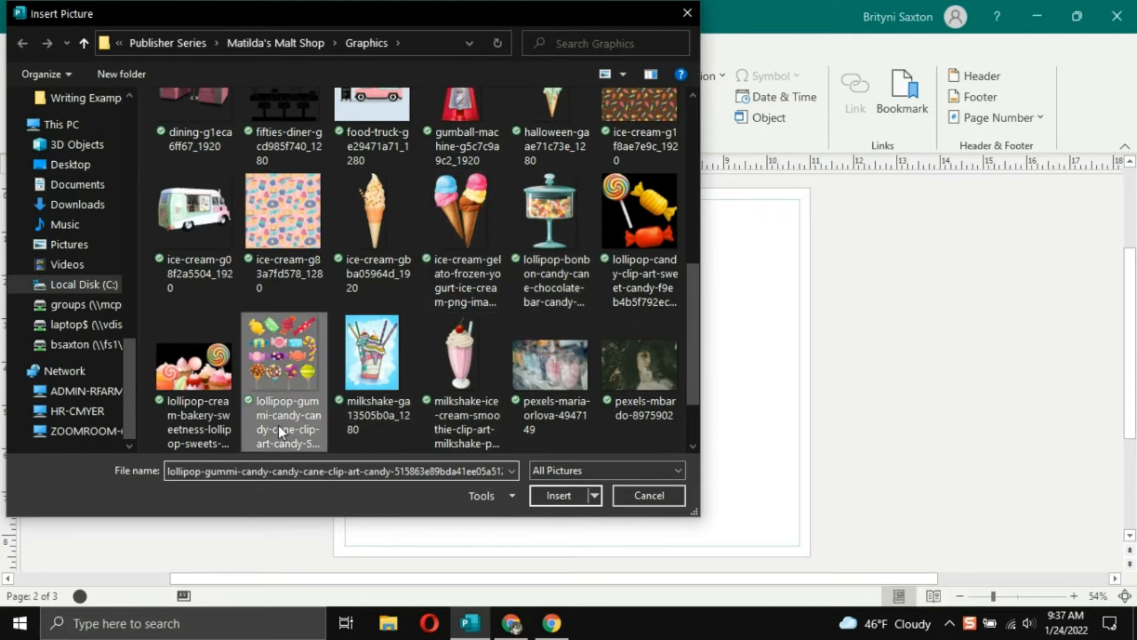
left_click(670, 283, "ctrl")
scroll(593, 288, "down", 2)
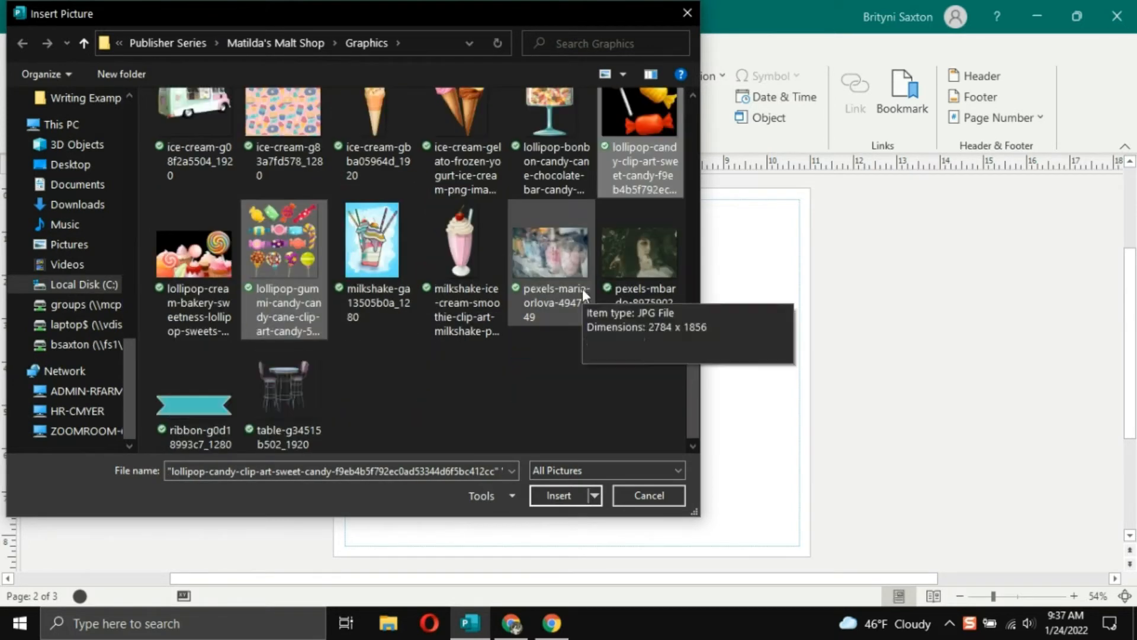
left_click(208, 161, "ctrl")
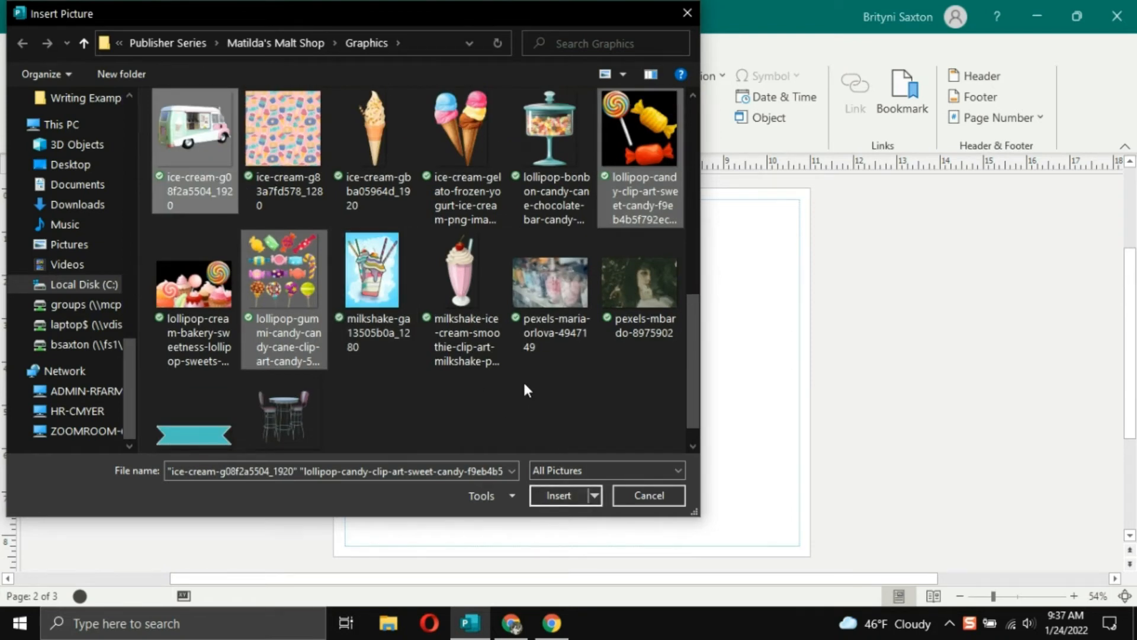
left_click(201, 331, "ctrl")
left_click(546, 495)
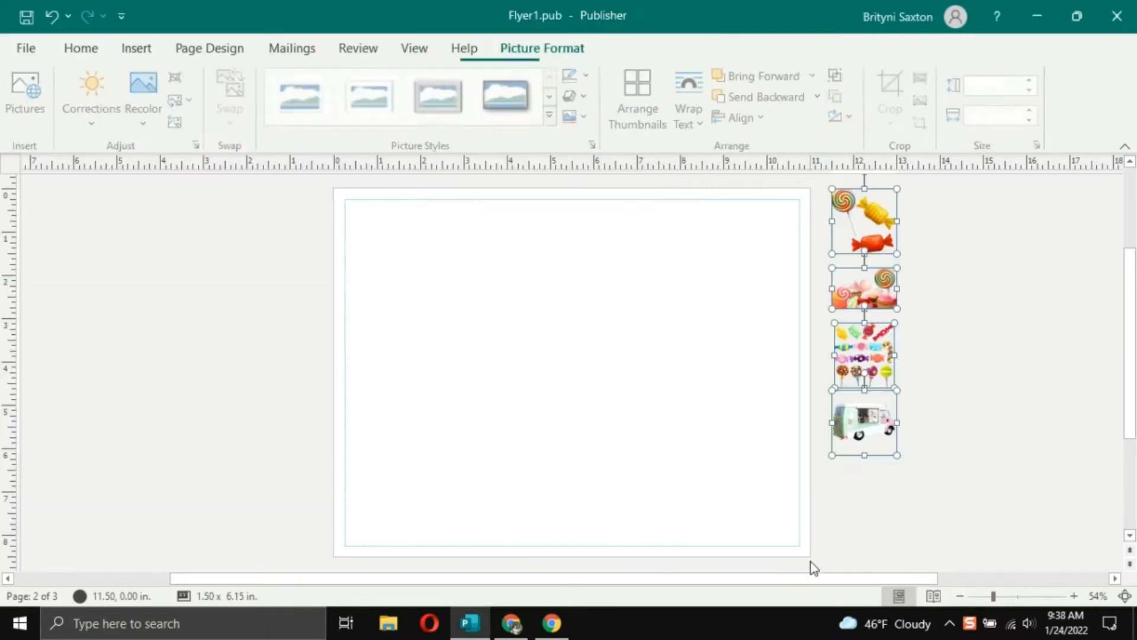
left_click(924, 381)
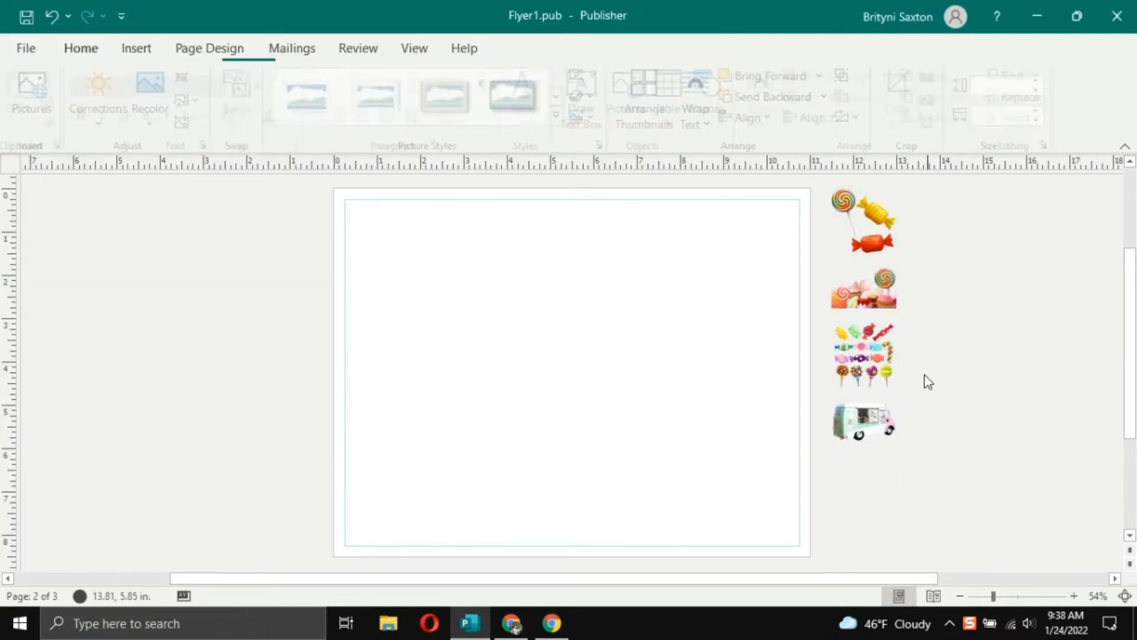
- Place the cupcakes-and-lollipops picture in the lower-right corner of blank page 2 at about 7.98 × 4.95 in and deselect it
left_click_drag(875, 289, 691, 443)
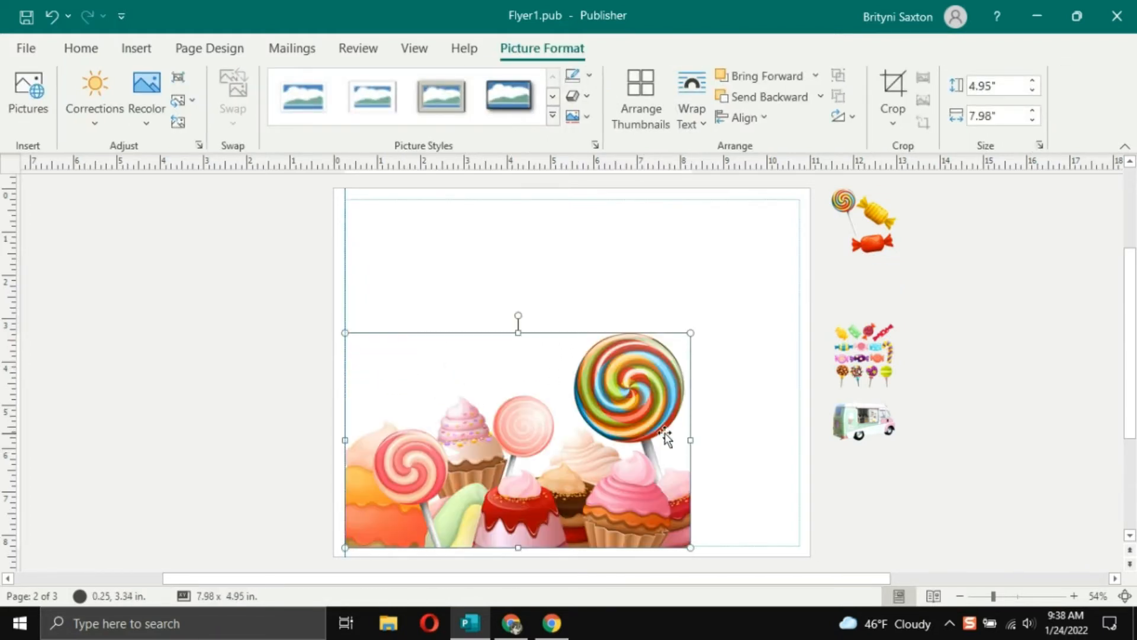
left_click_drag(586, 434, 697, 432)
left_click(960, 306)
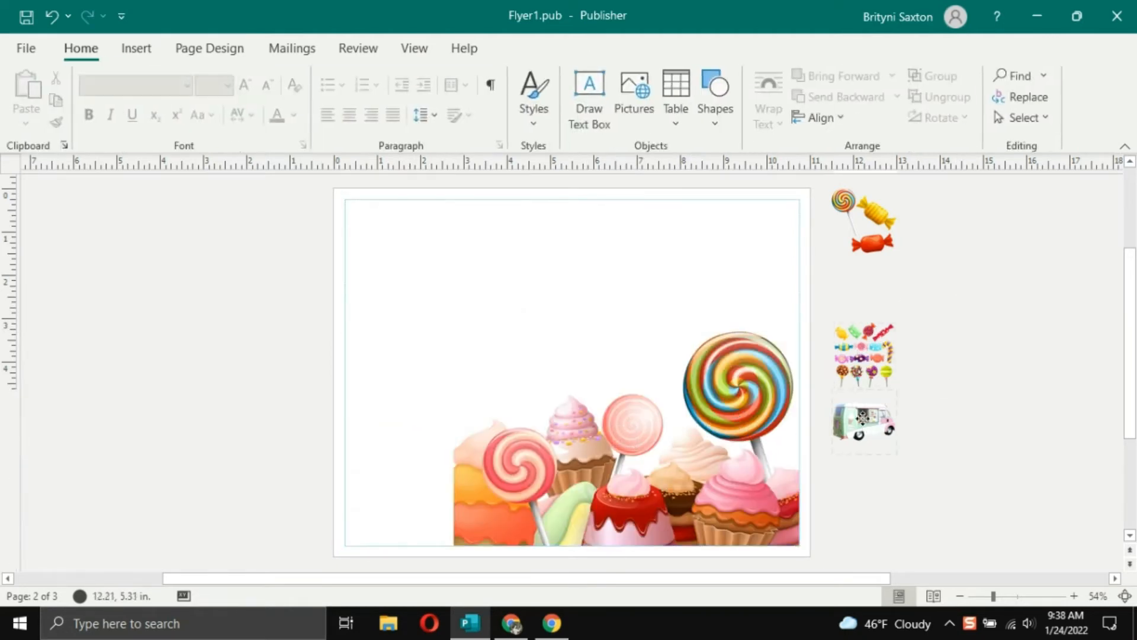
- Place the ice cream truck on the page's lower-left area, enlarge it to about 6.15 × 6.15 in and rotate it counterclockwise
left_click_drag(861, 417, 389, 275)
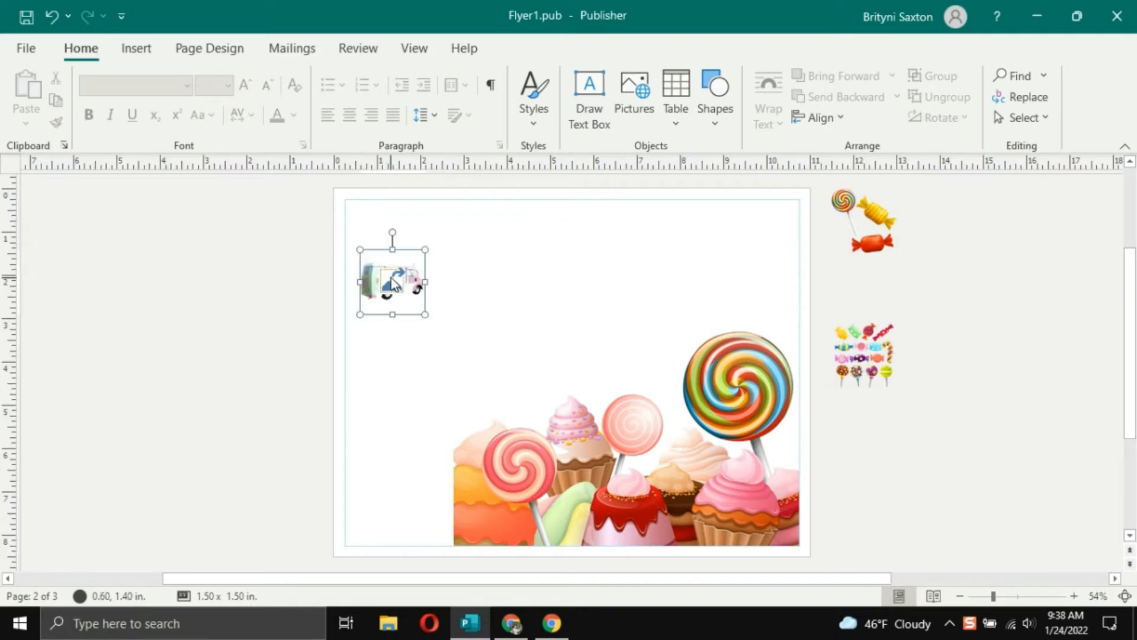
left_click_drag(424, 312, 624, 417)
left_click_drag(493, 388, 480, 471)
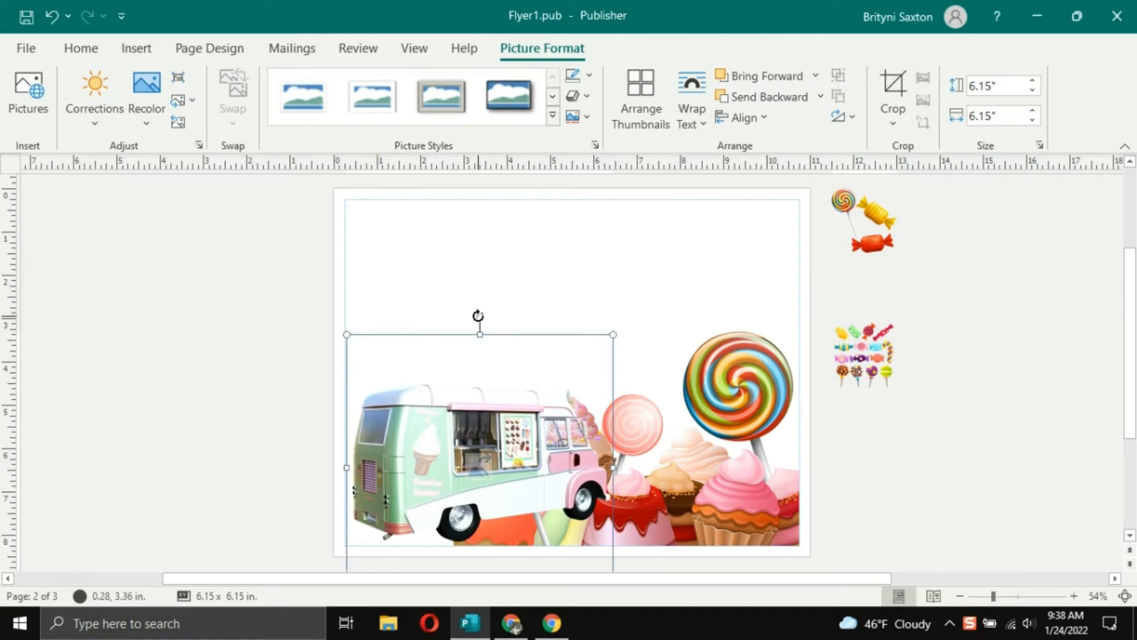
left_click_drag(479, 318, 435, 311)
left_click_drag(501, 428, 480, 410)
- Place the assorted candies on the page's right side and the lollipop-and-wrapped-candies picture, enlarged to about 5.39 × 5.41 in, in the upper-left corner
left_click_drag(899, 372, 691, 436)
left_click_drag(583, 272, 690, 271)
left_click_drag(865, 222, 375, 263)
left_click_drag(423, 303, 578, 467)
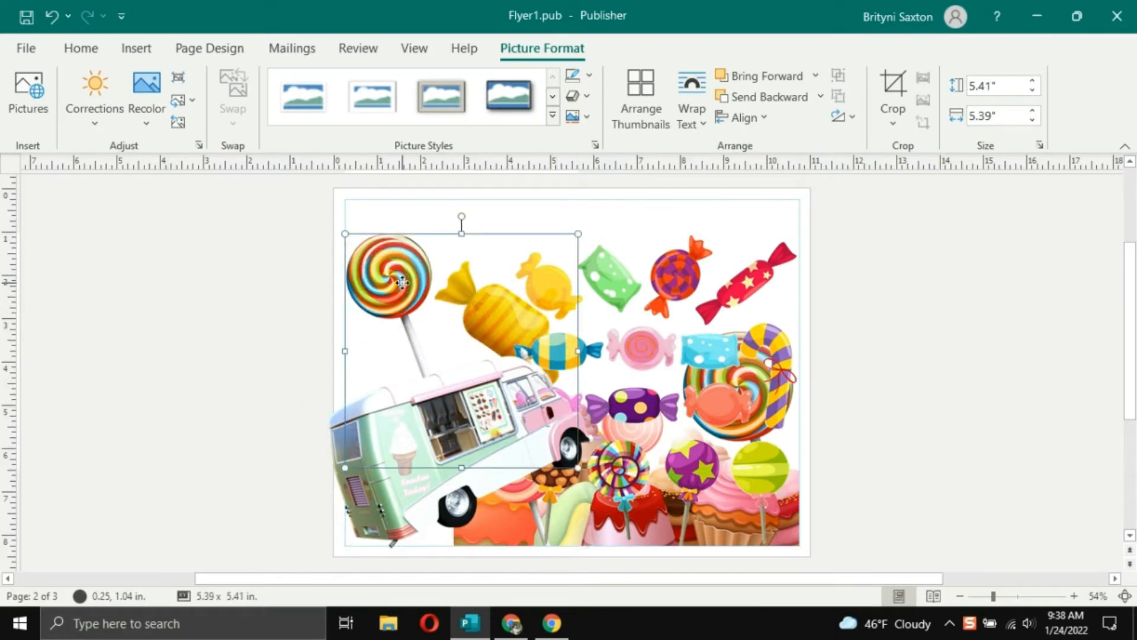
left_click_drag(403, 283, 402, 249)
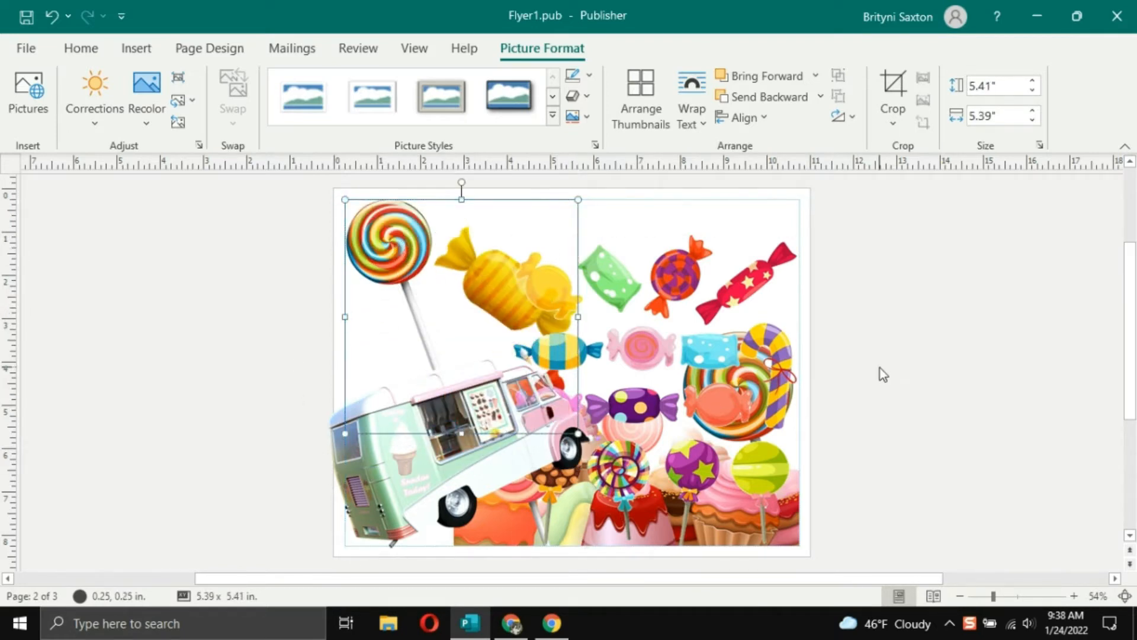
left_click(941, 525)
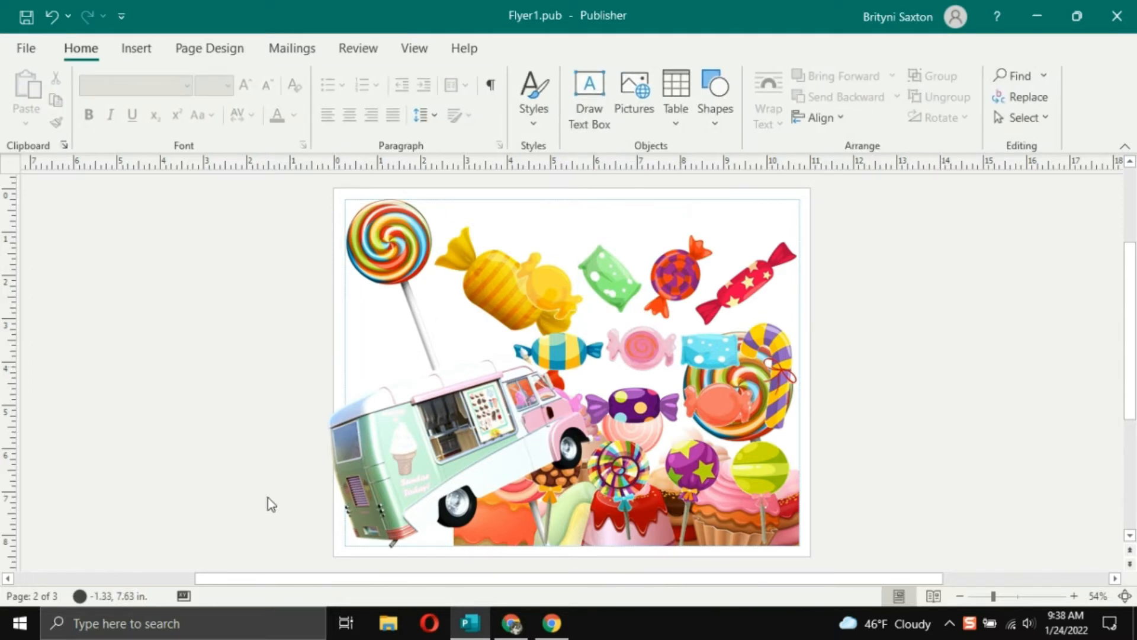
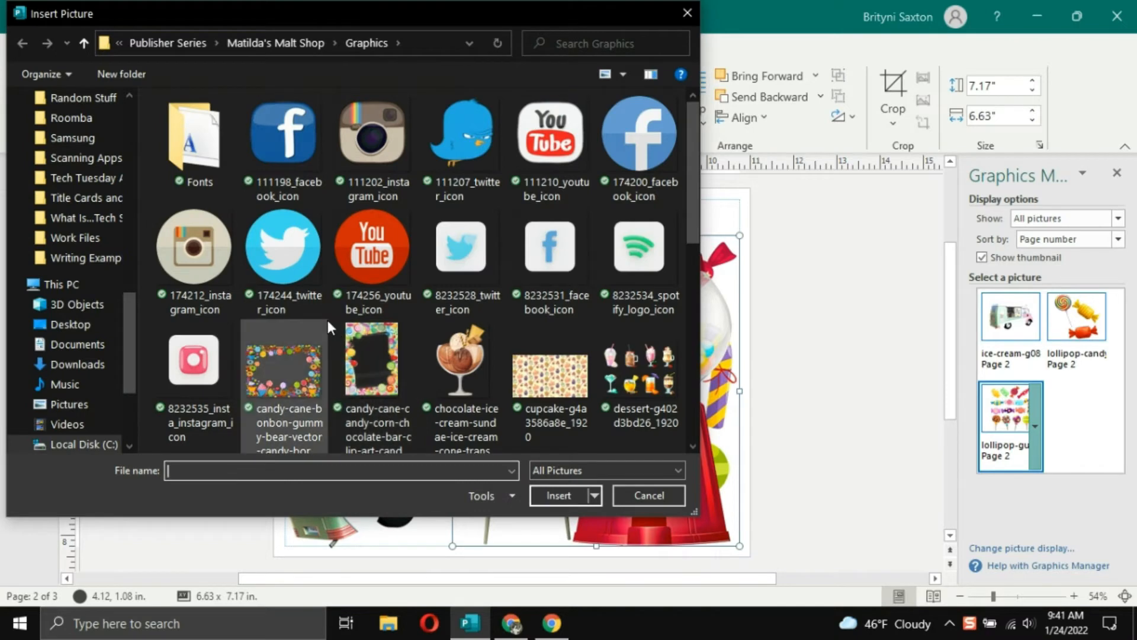
- Replace the lollipop-gummi picture with food-truck-ge29471a71_1280 from the Graphics folder and leave crop mode
scroll(327, 323, "down", 3)
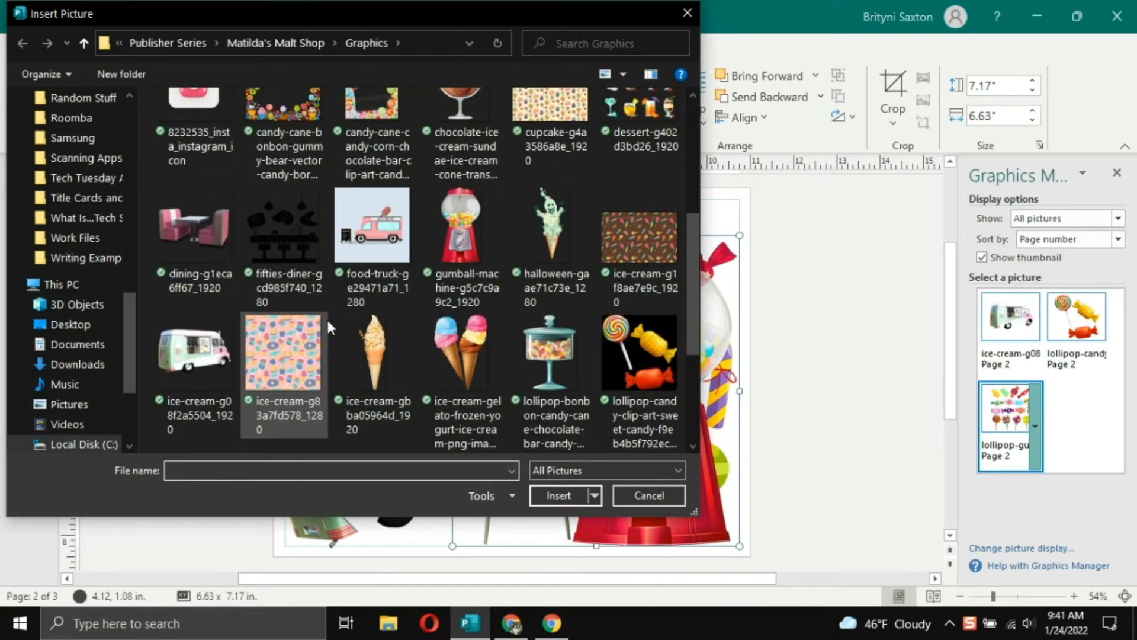
left_click(375, 265)
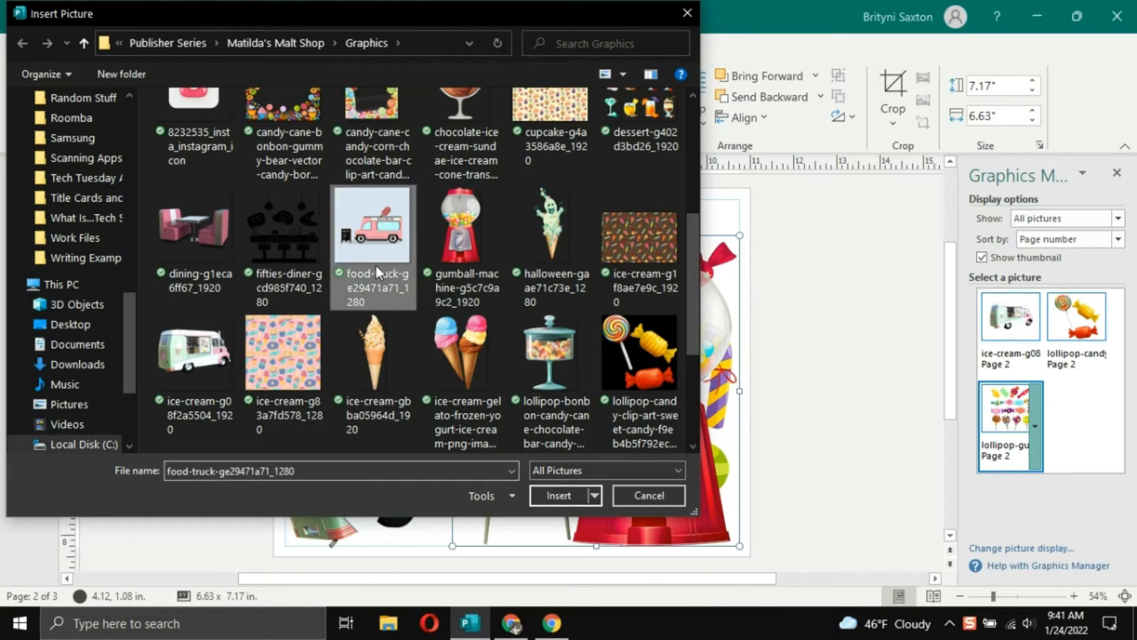
left_click(559, 487)
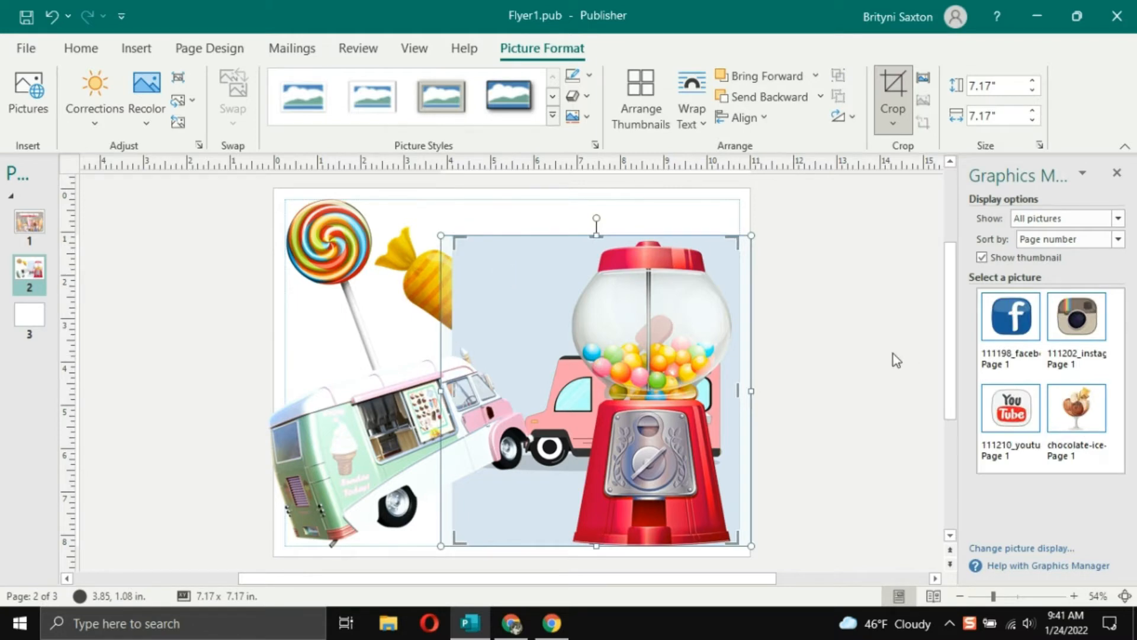
left_click(851, 339)
- Apply the food truck picture to the background of page 2 as a fill
right_click(521, 282)
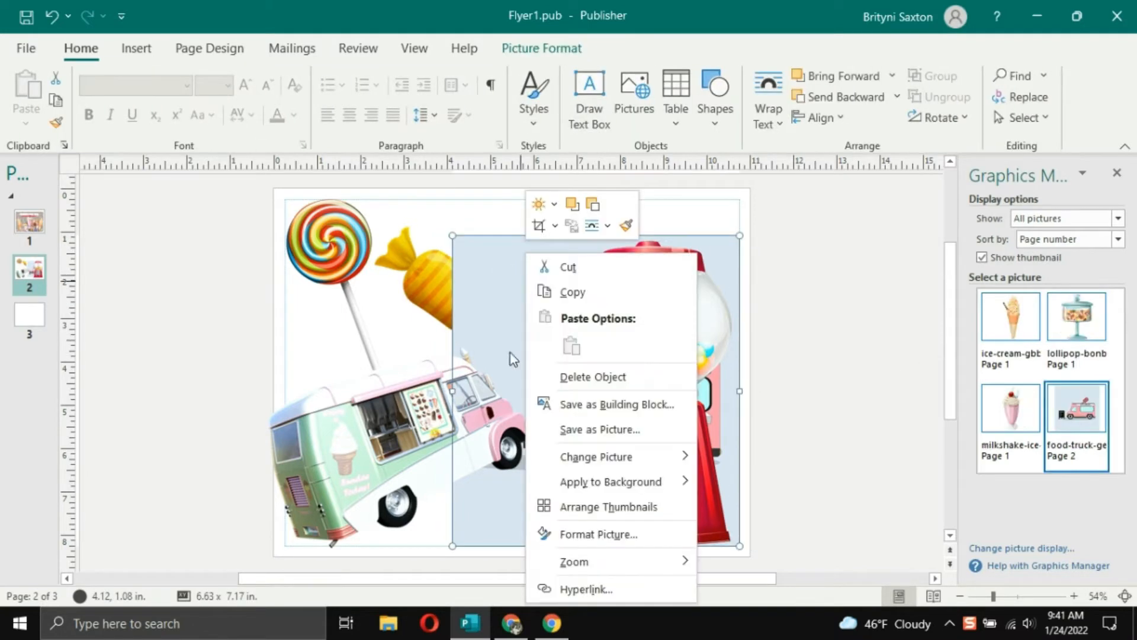
mouse_move(657, 481)
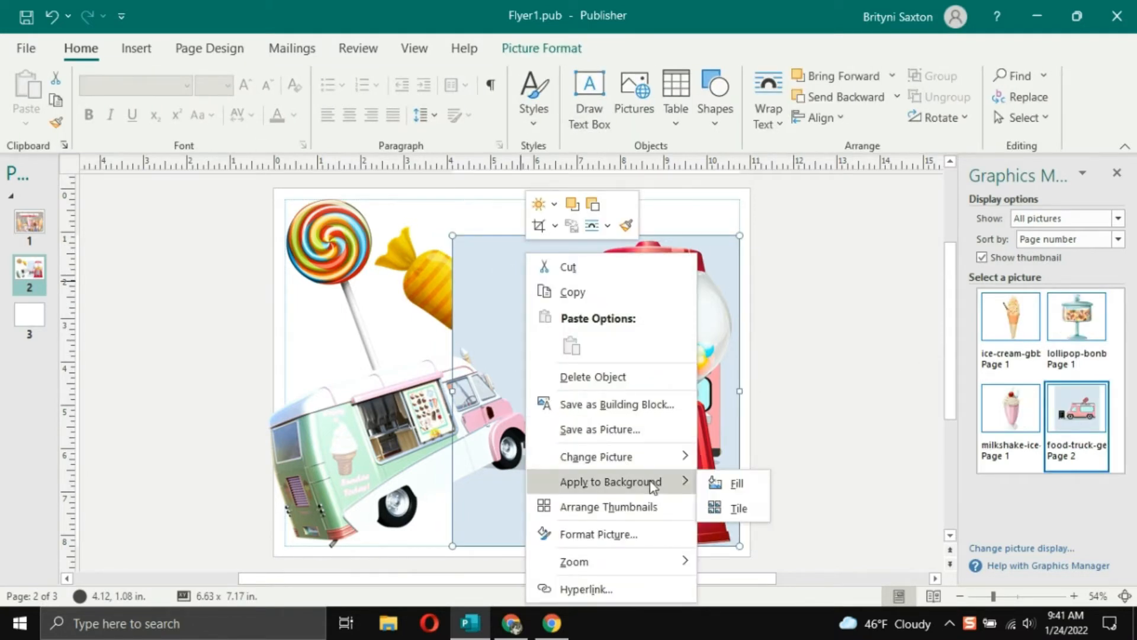
left_click(737, 485)
left_click(845, 437)
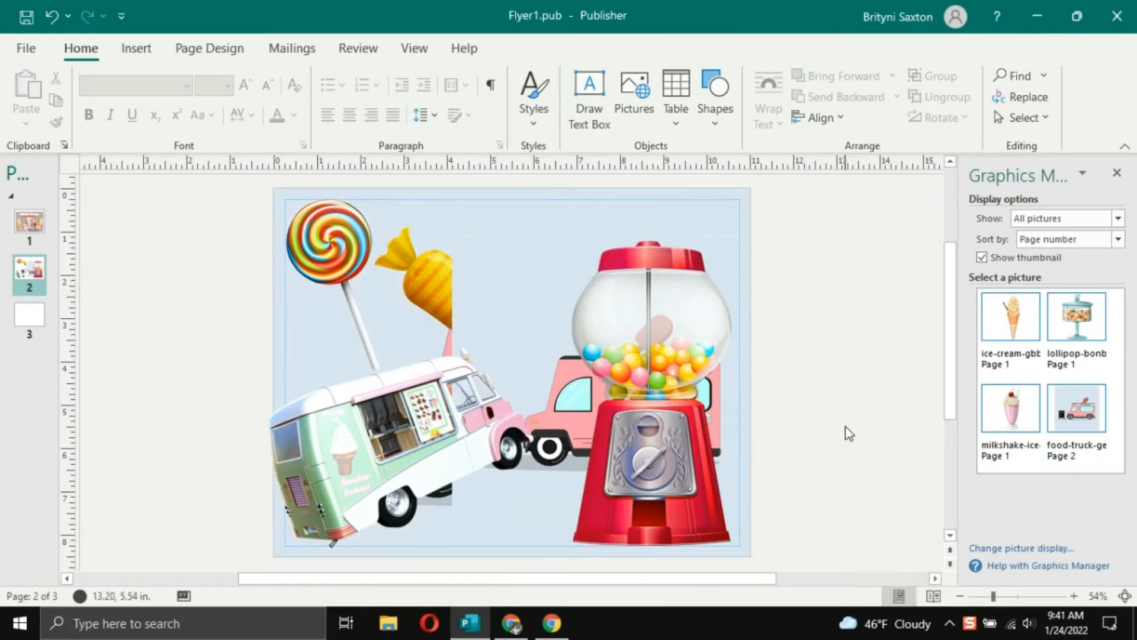
- Replace the food truck picture on page 2 with dining-g1eca6ff67_1920 from the Graphics folder and deselect it
left_click(515, 293)
mouse_move(1063, 415)
left_click(1101, 425)
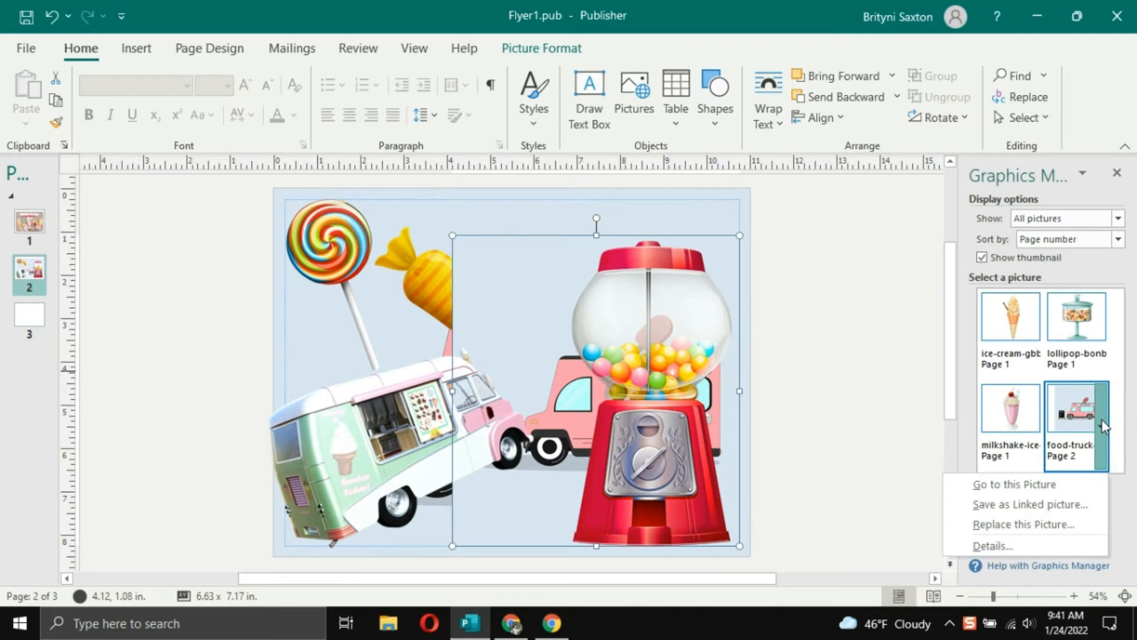
left_click(1068, 524)
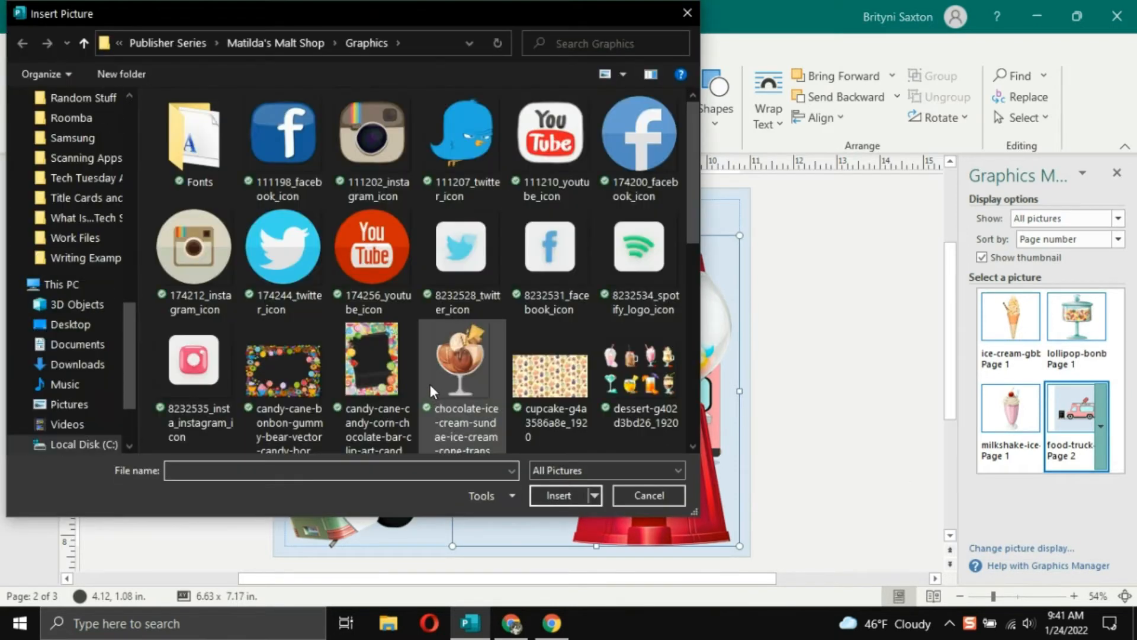
scroll(429, 381, "down", 5)
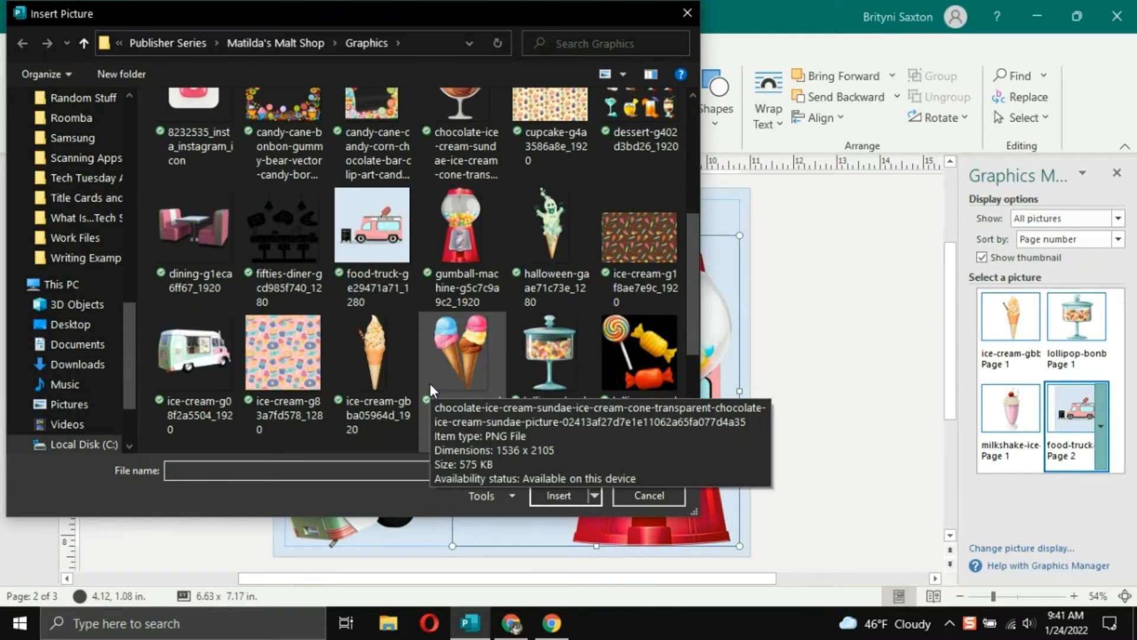
left_click(212, 268)
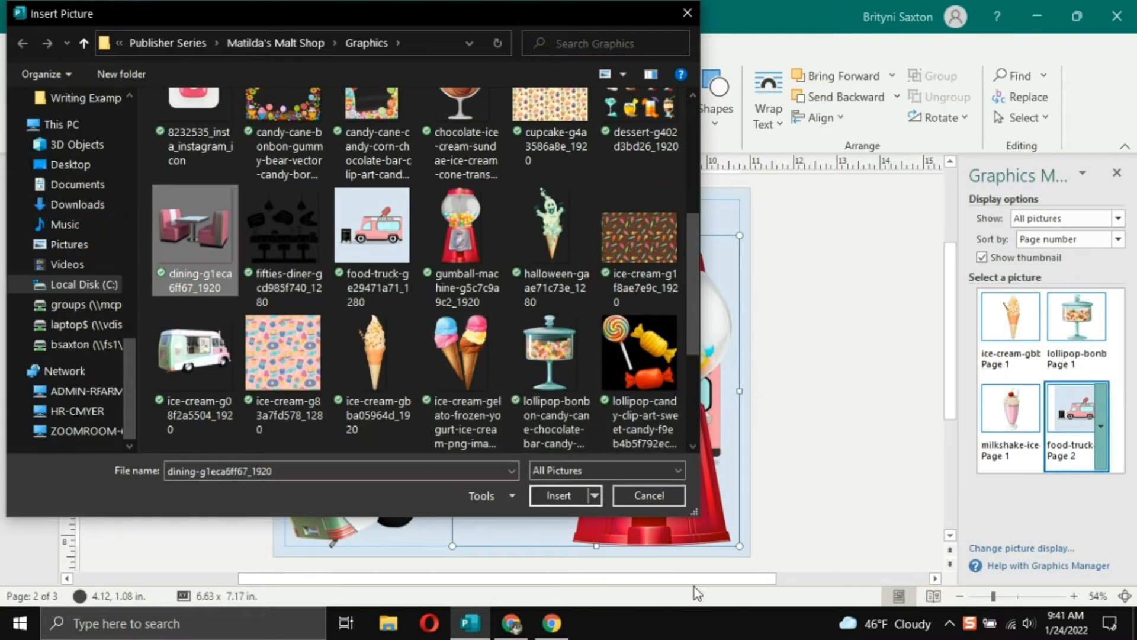
left_click(559, 496)
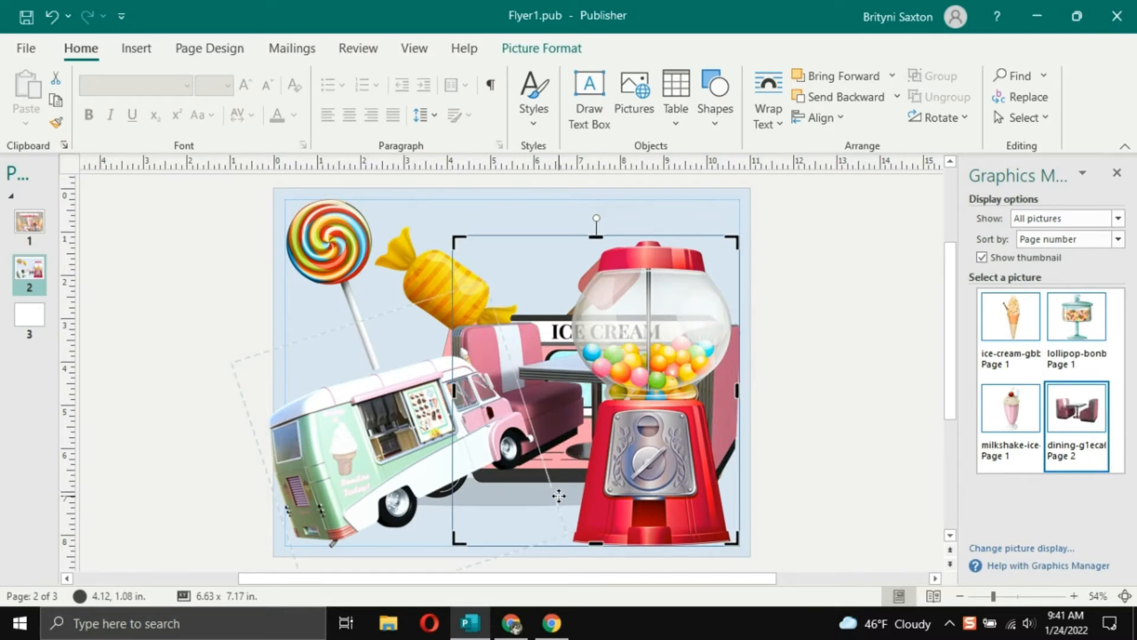
left_click(862, 401)
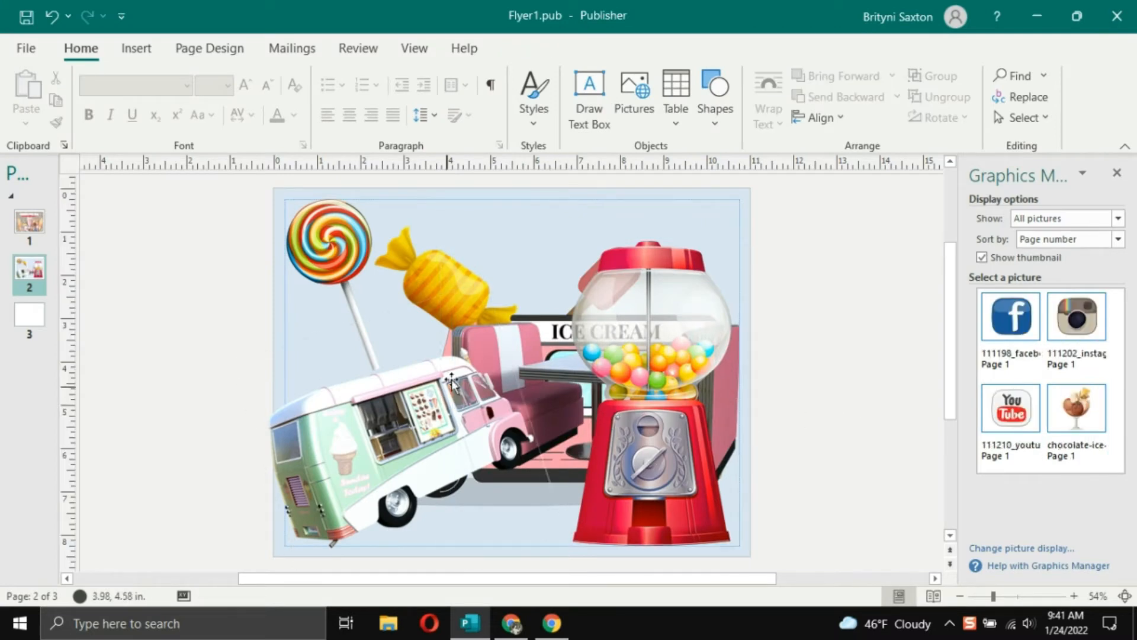
- Move the green ice cream truck partly off the page's left edge, bring the dining booth forward, and place it bottom center at about 3.82 × 4.13 in
left_click_drag(411, 436, 272, 352)
left_click(513, 415)
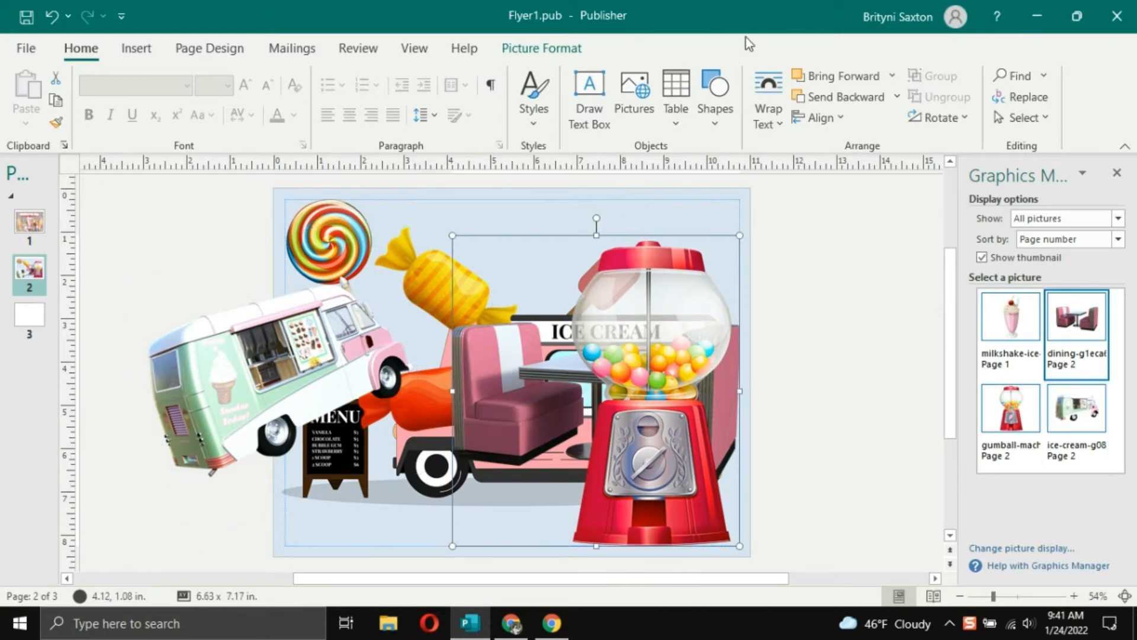
left_click(841, 78)
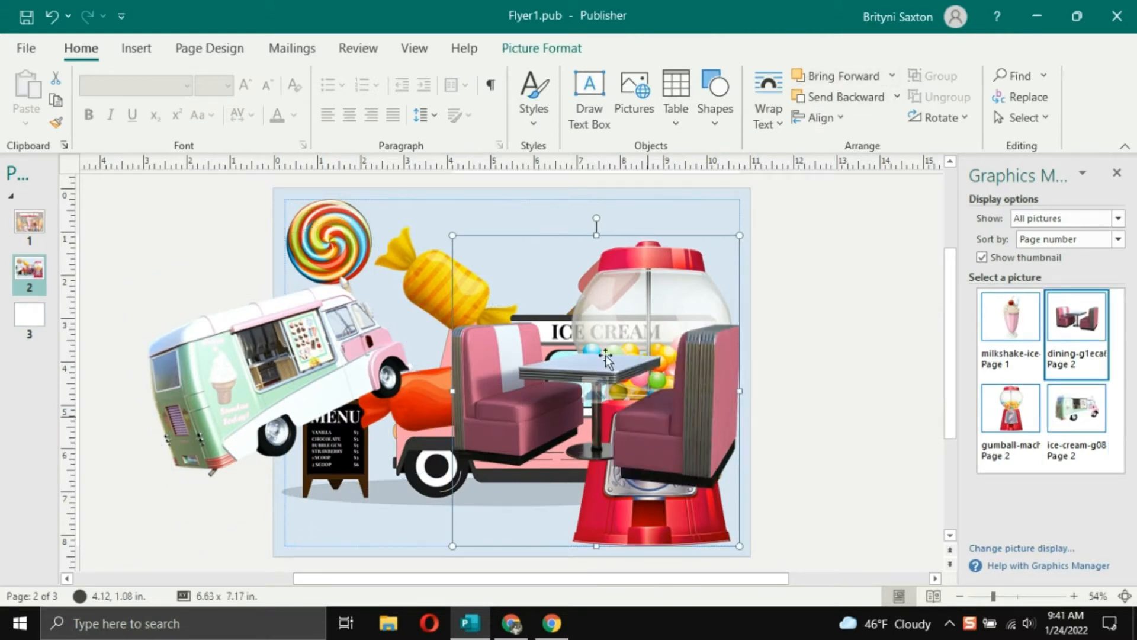
left_click_drag(453, 235, 574, 366)
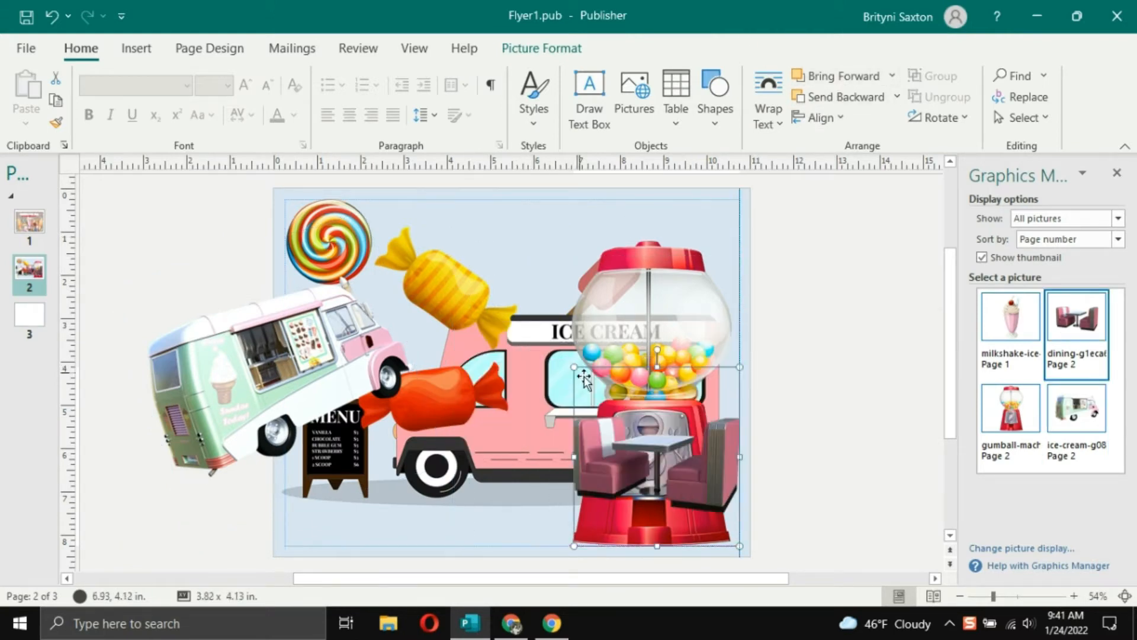
left_click_drag(584, 460, 453, 516)
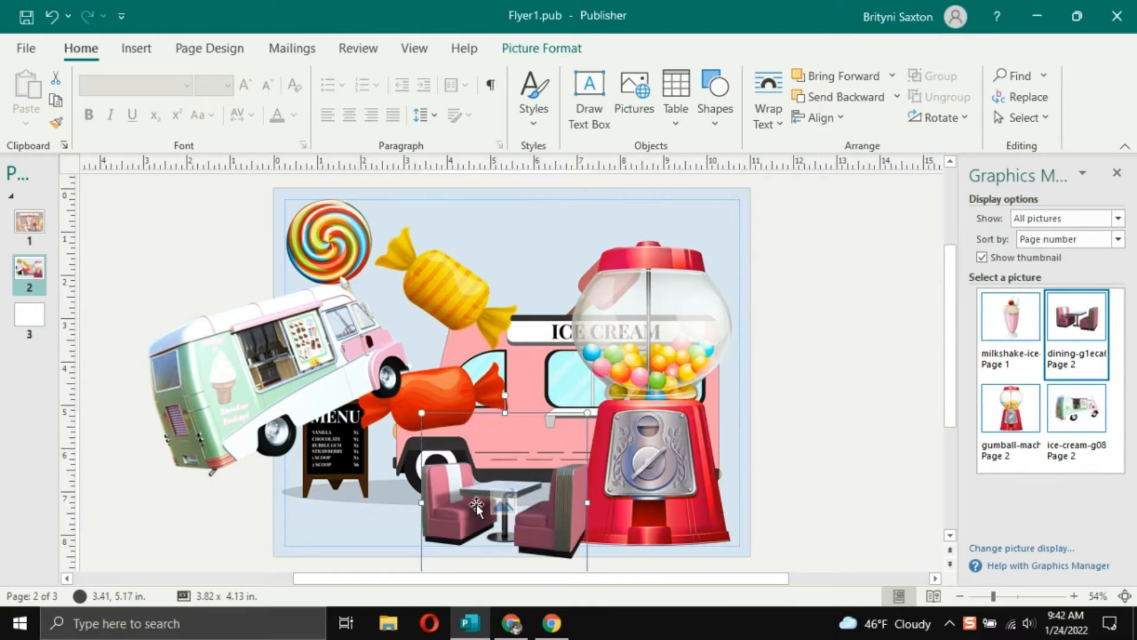
- Move the gumball machine partly over the page's right edge and deselect it
left_click_drag(652, 293, 764, 267)
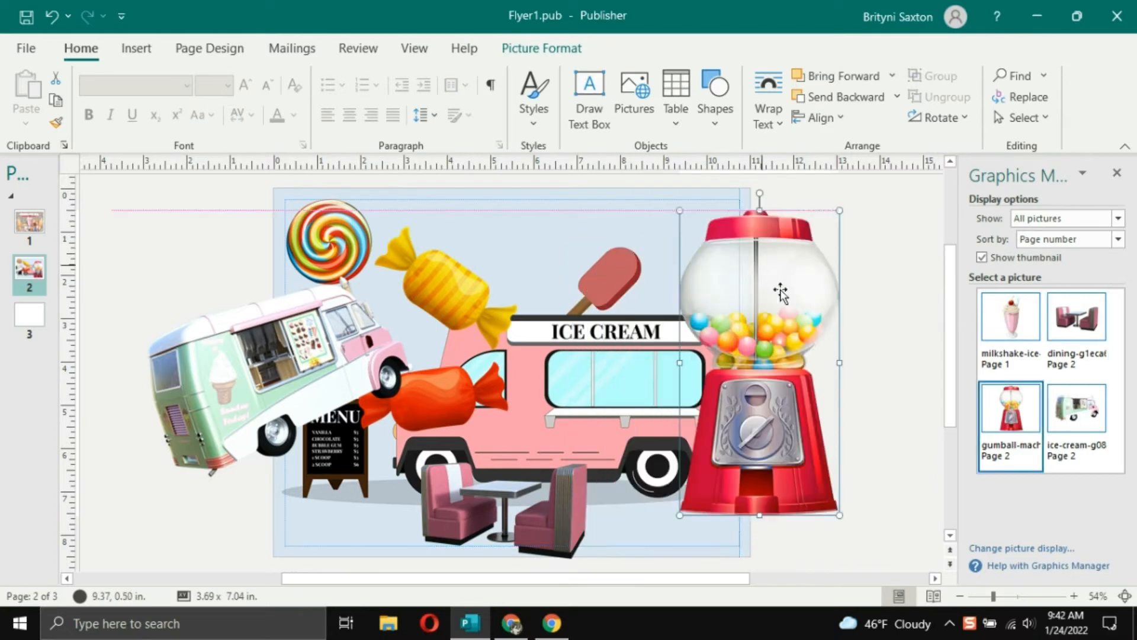
left_click(884, 371)
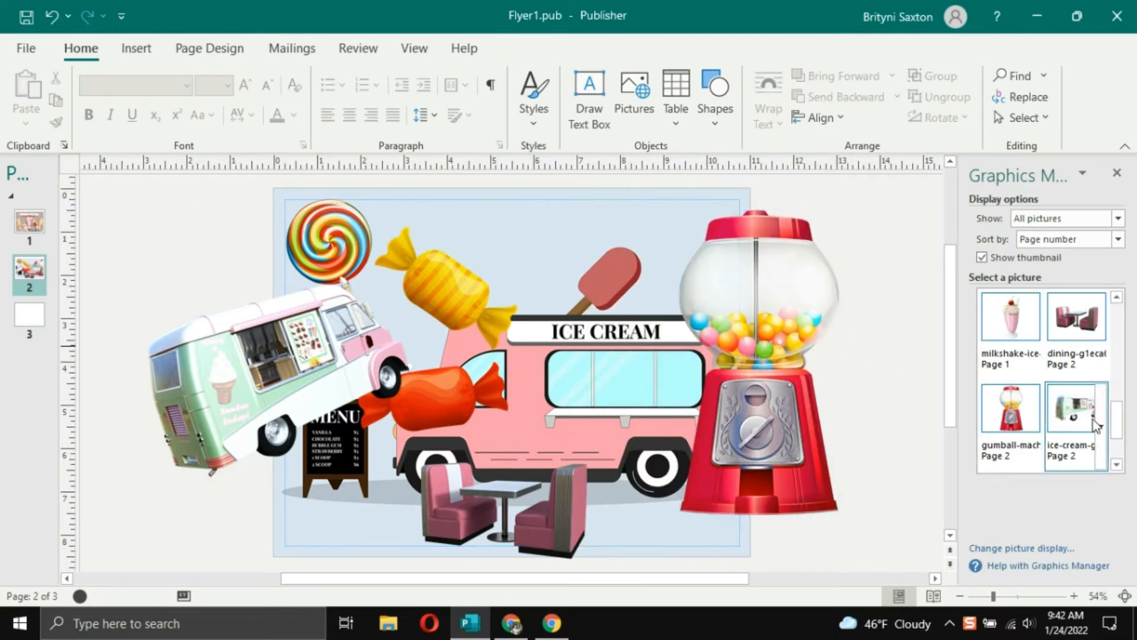
scroll(1090, 435, "down", 2)
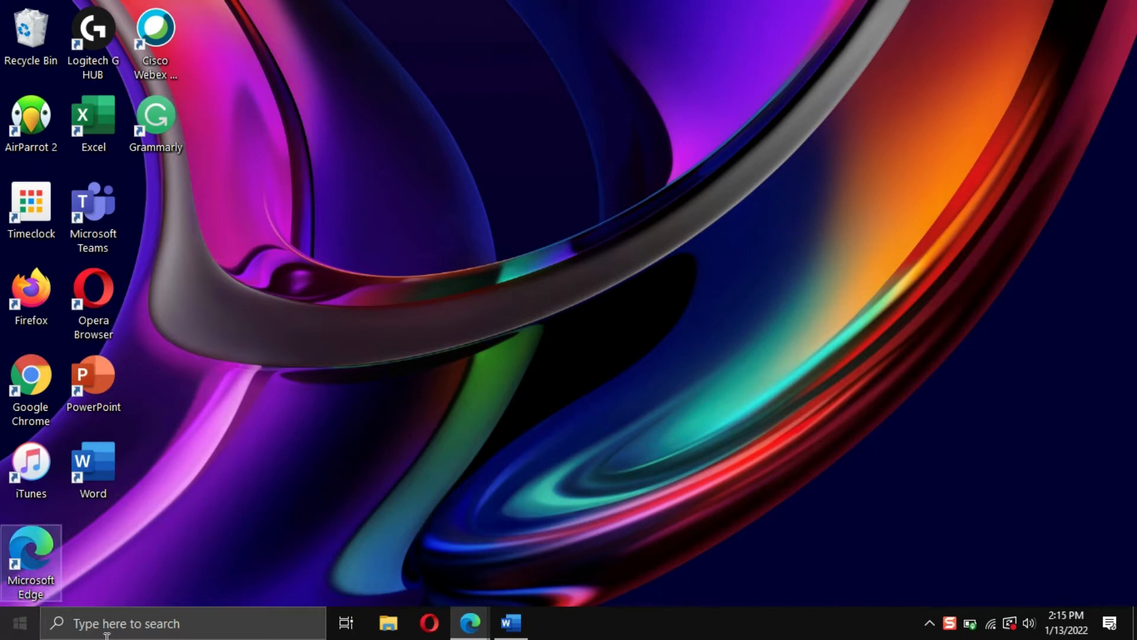
- Launch Publisher from the Windows desktop
left_click(20, 623)
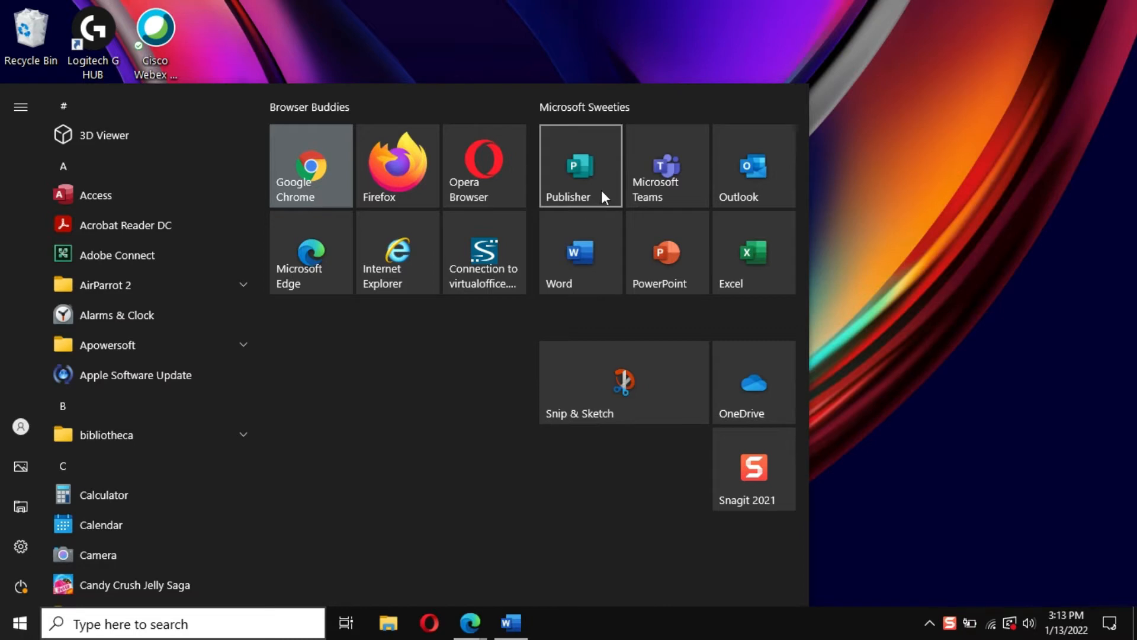
left_click(602, 191)
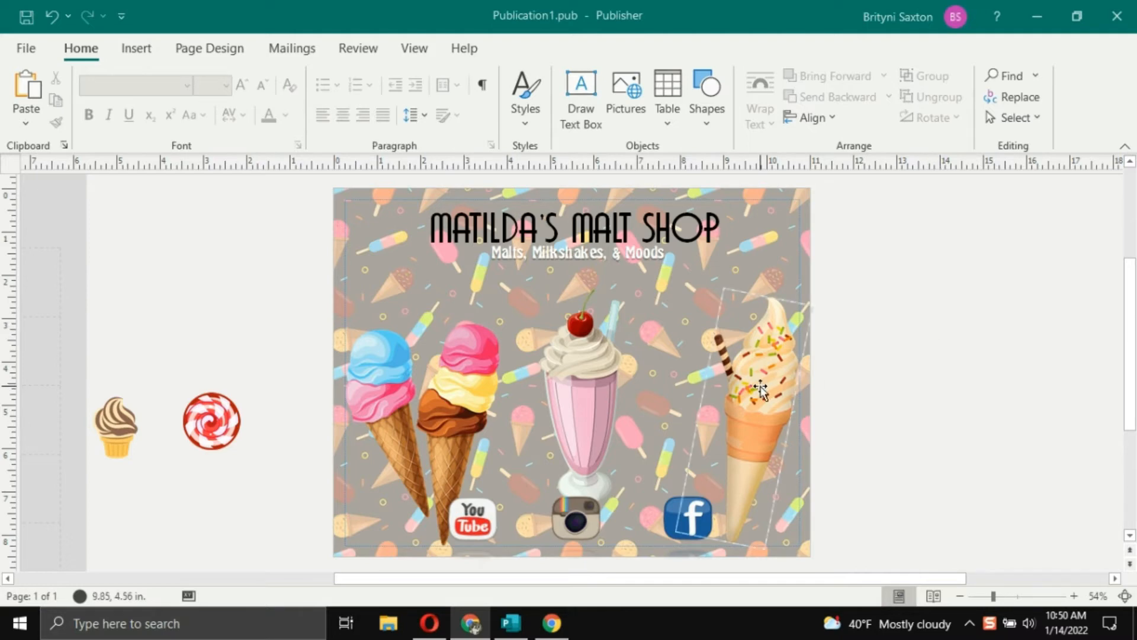
- Select the double ice cream cones, milkshake and soft-serve cone pictures together and show their picture formatting options
left_click(443, 424)
left_click(578, 444, "shift")
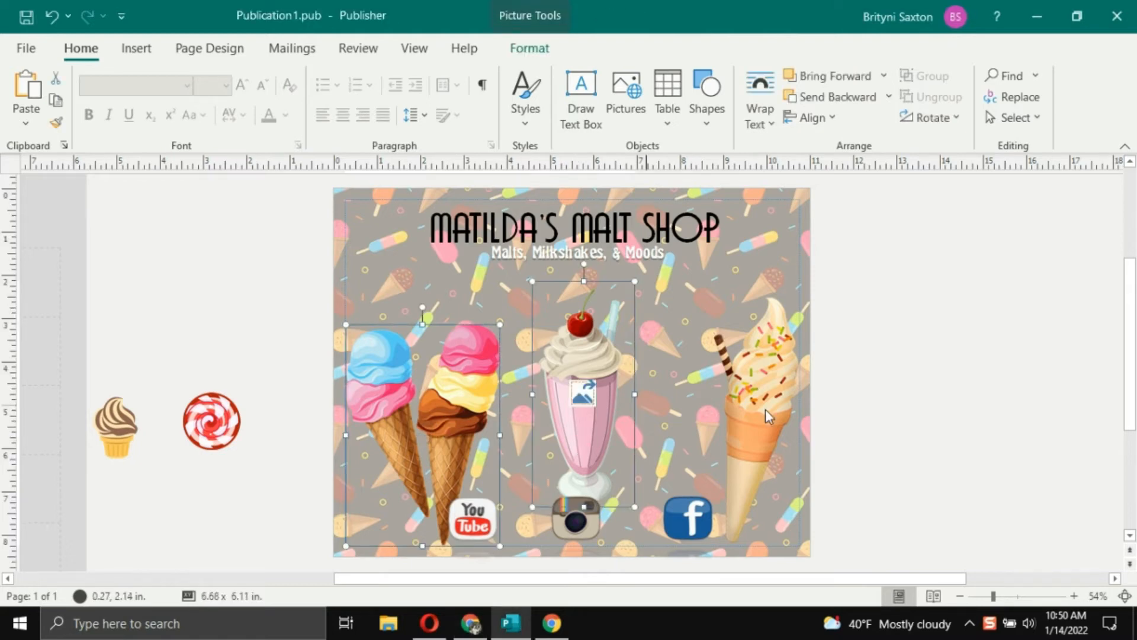
left_click(755, 396, "shift")
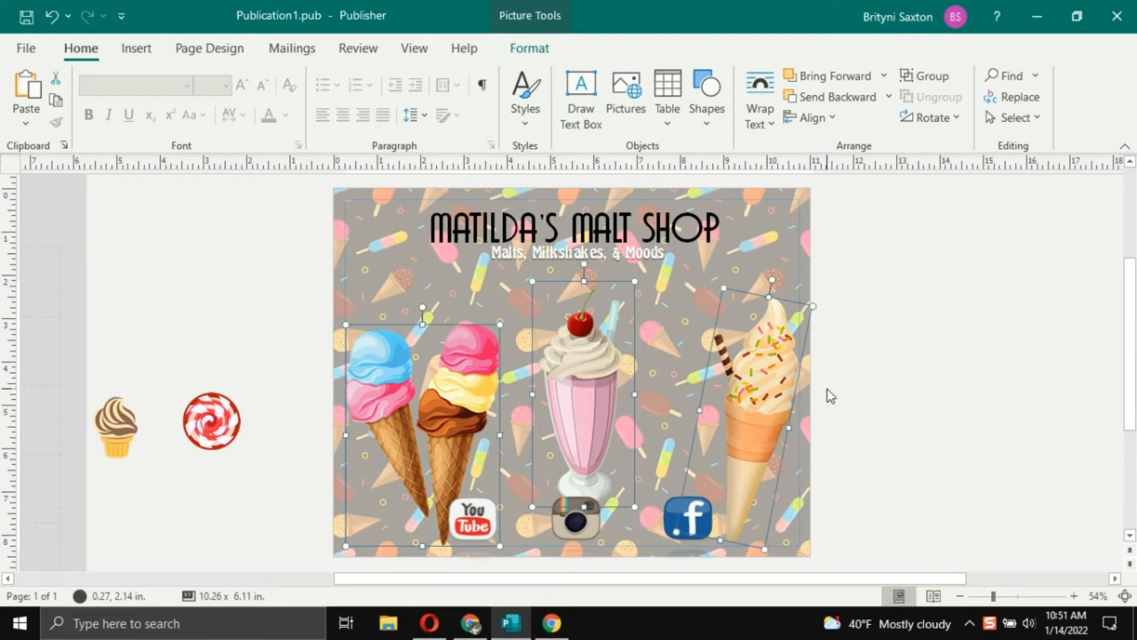
left_click(545, 54)
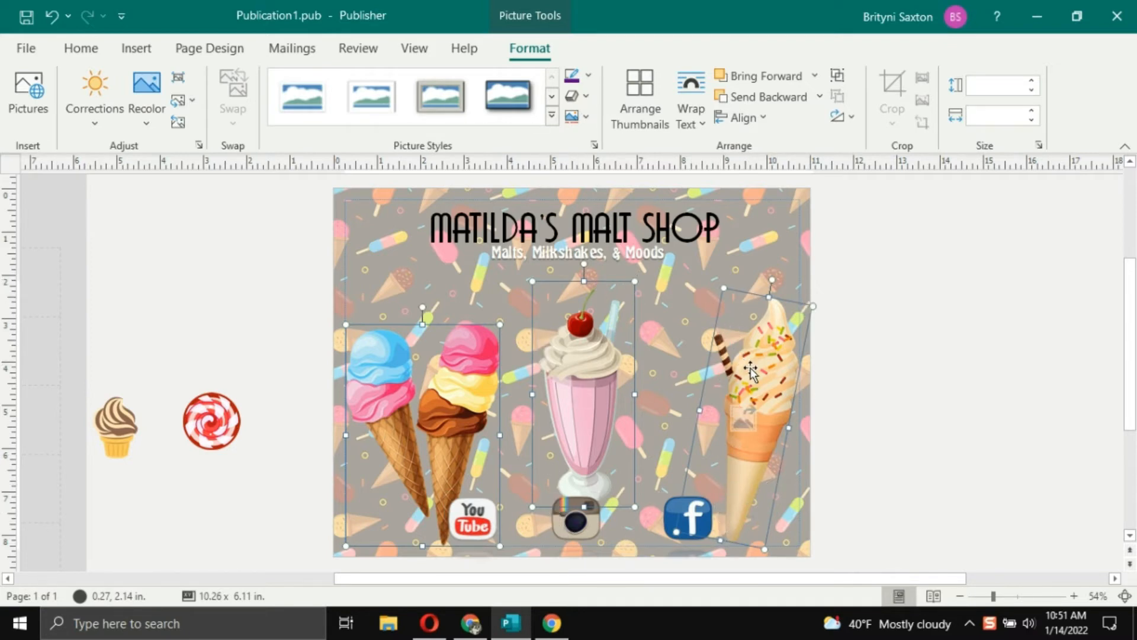
- Apply the purple outline to the three selected pictures and remove it again with No Outline
left_click(571, 78)
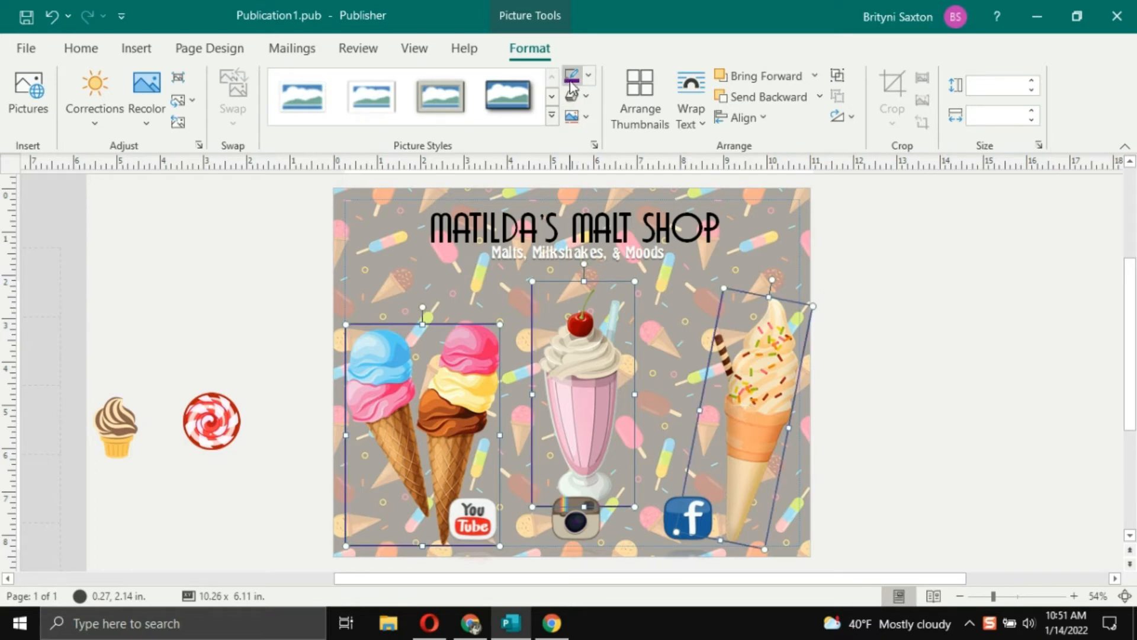
left_click(590, 76)
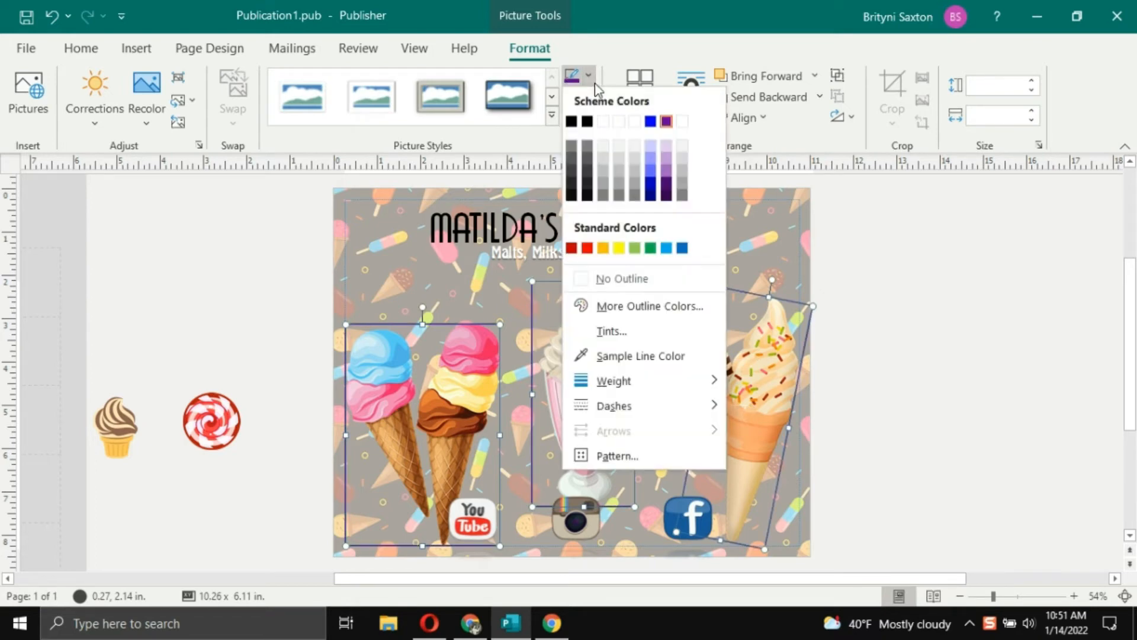
left_click(656, 281)
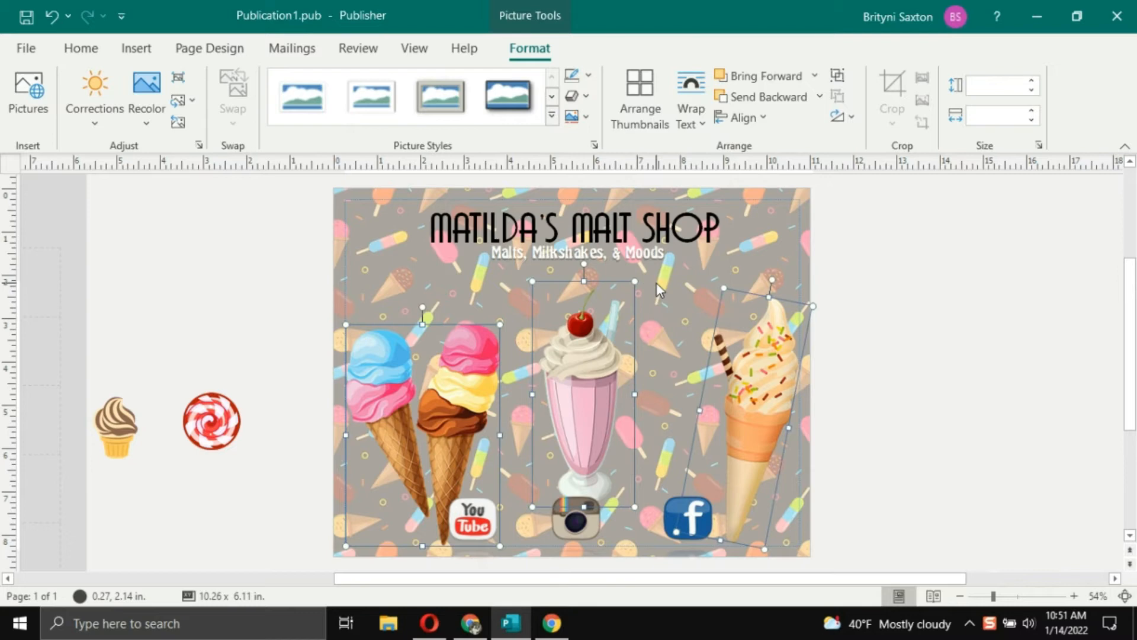
- Examine the shape effect settings for the three selected pictures, including the 3-D Format bevel, depth, material and lighting options
left_click(596, 147)
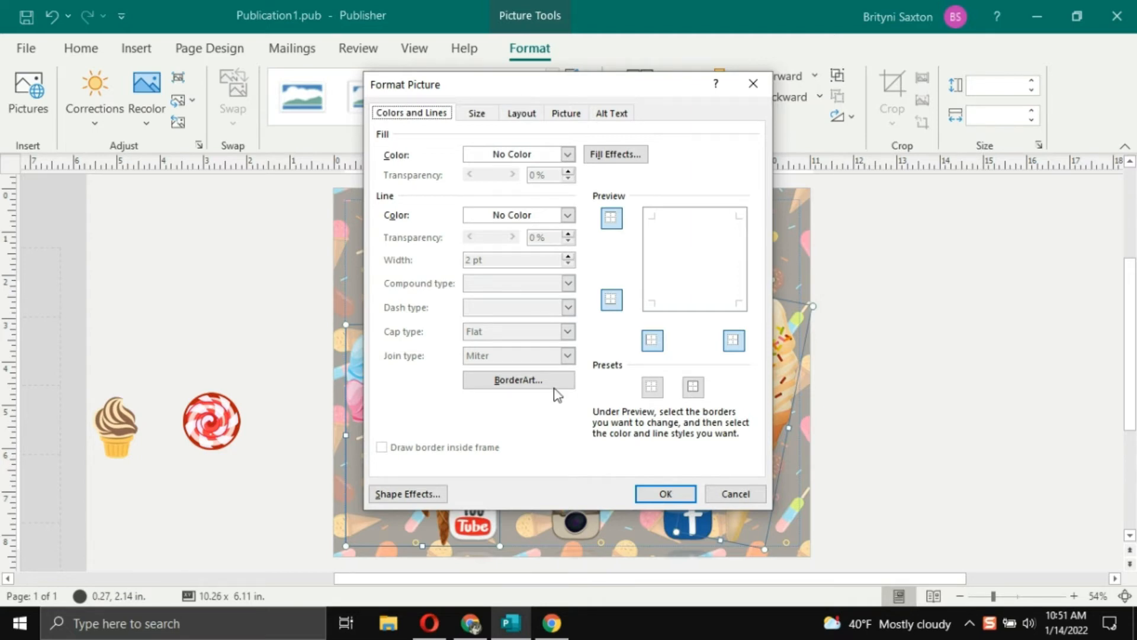
left_click(437, 495)
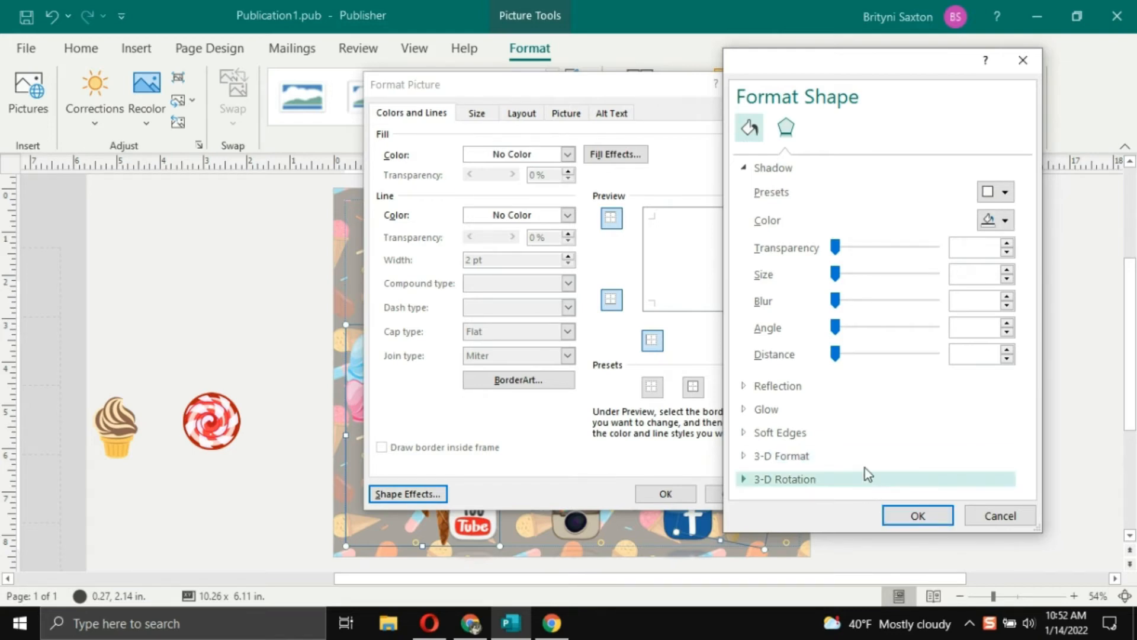
left_click(792, 458)
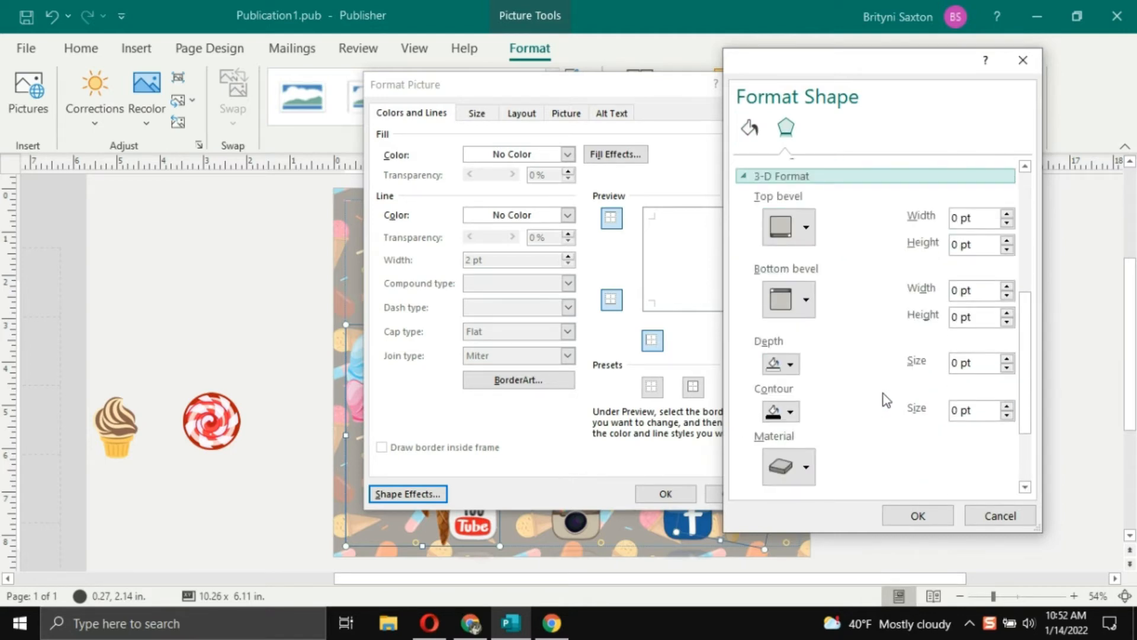
scroll(884, 396, "up", 1)
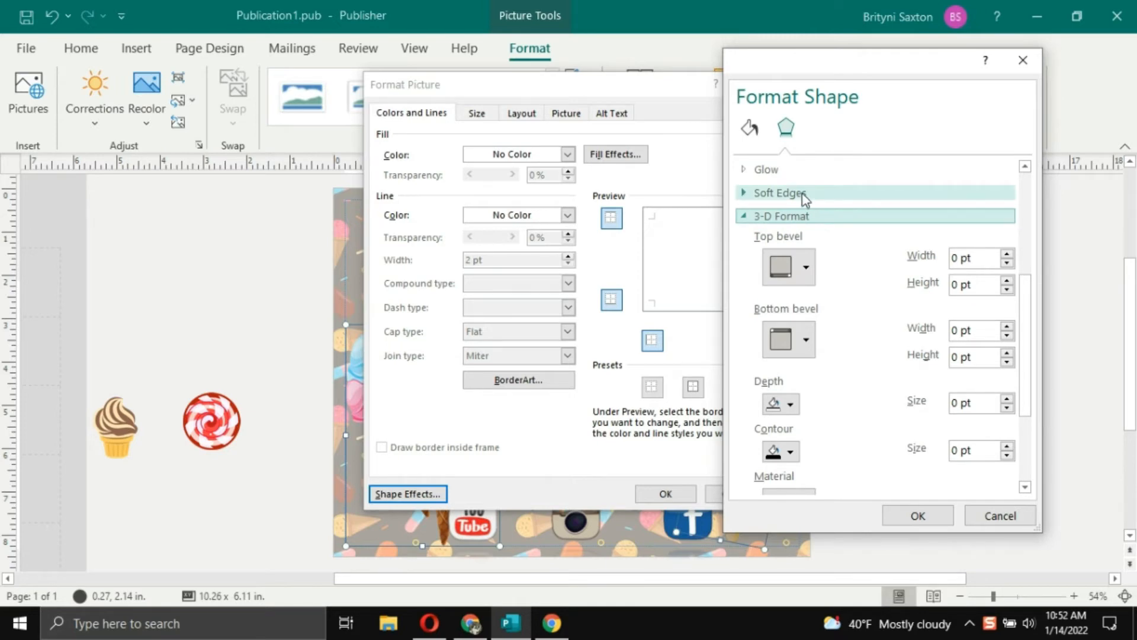
scroll(840, 423, "down", 1)
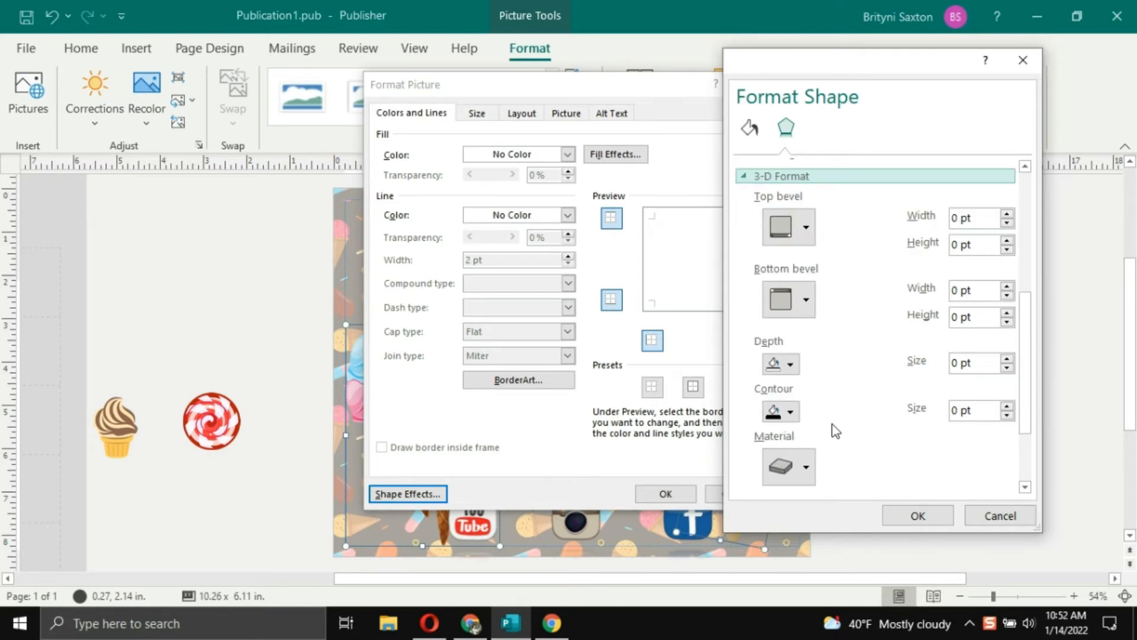
scroll(847, 454, "down", 2)
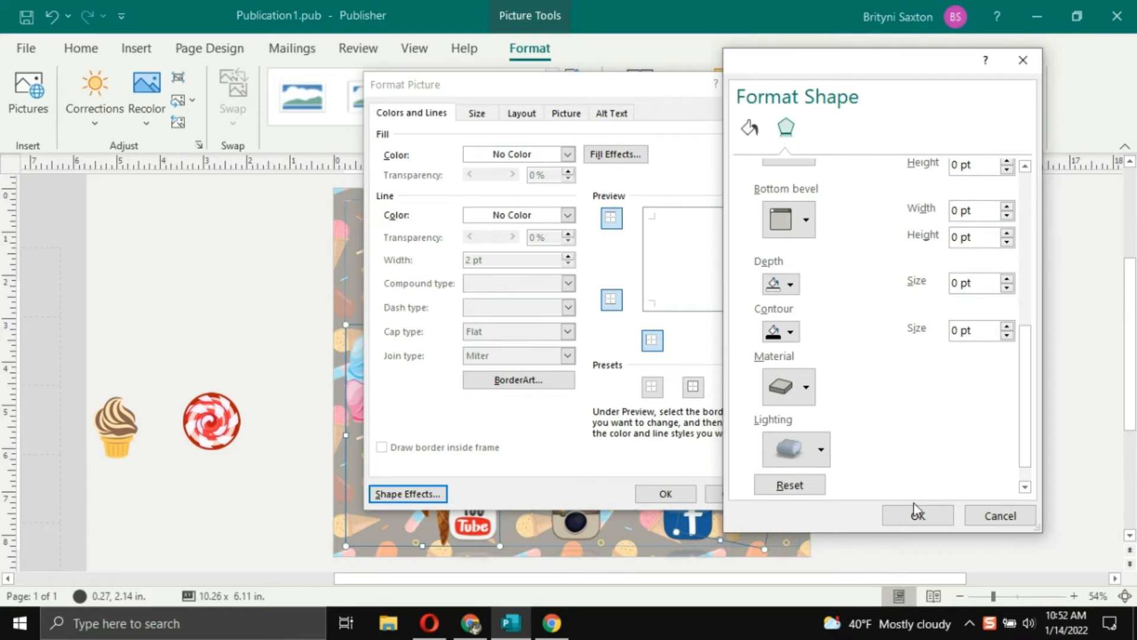
left_click(979, 516)
left_click(753, 83)
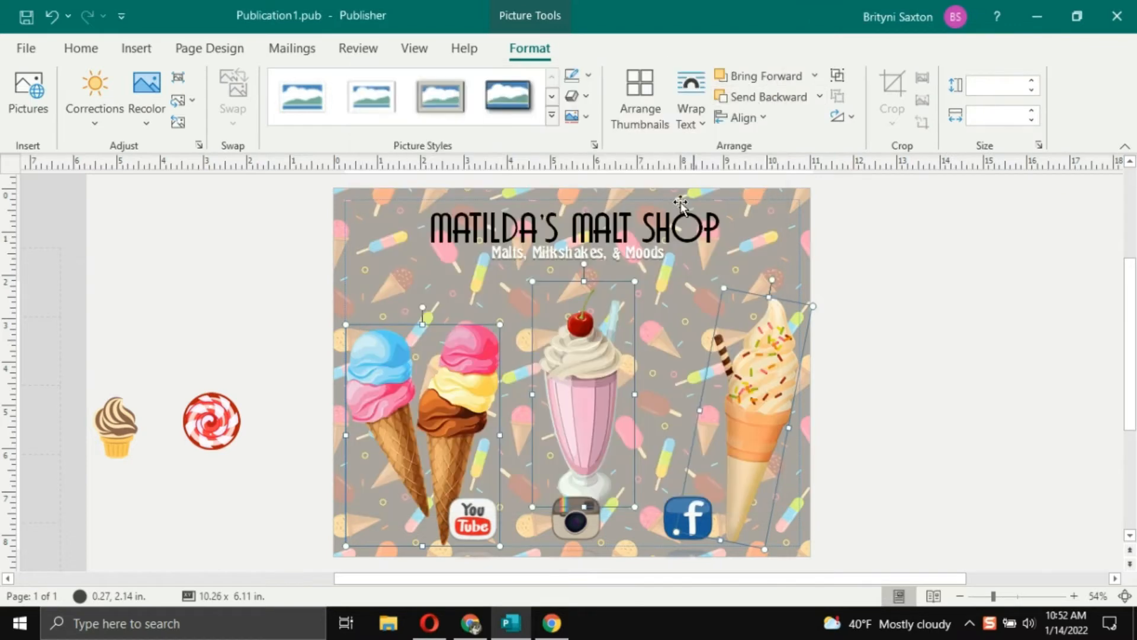
- Apply the outer shadow preset with a downward offset to the three selected pictures, undoing and redoing it to compare
left_click(588, 96)
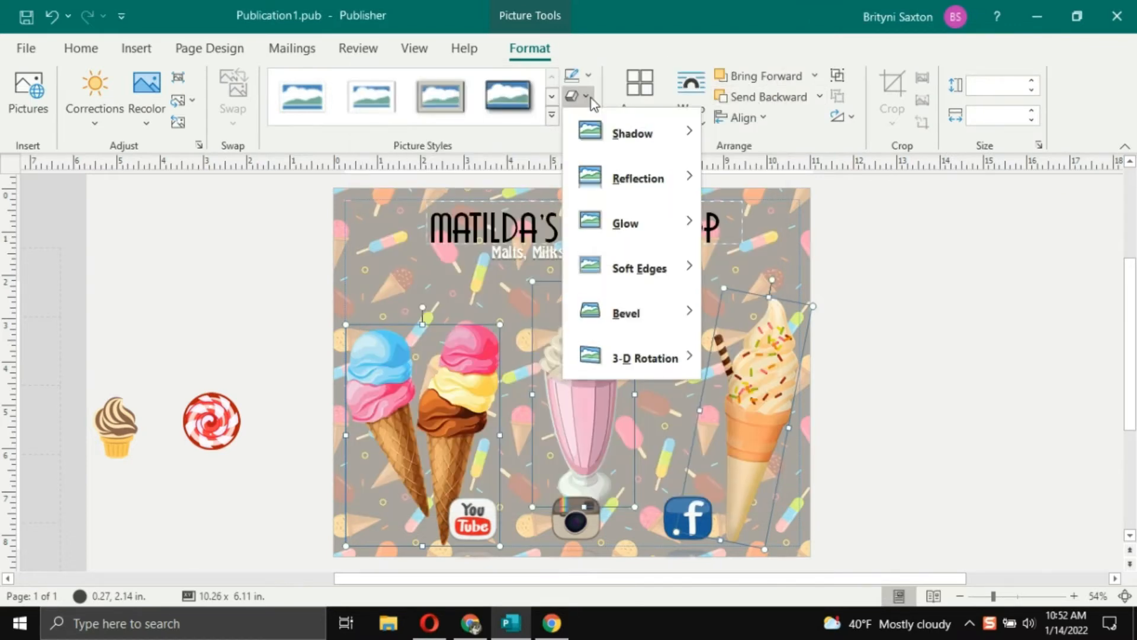
mouse_move(629, 131)
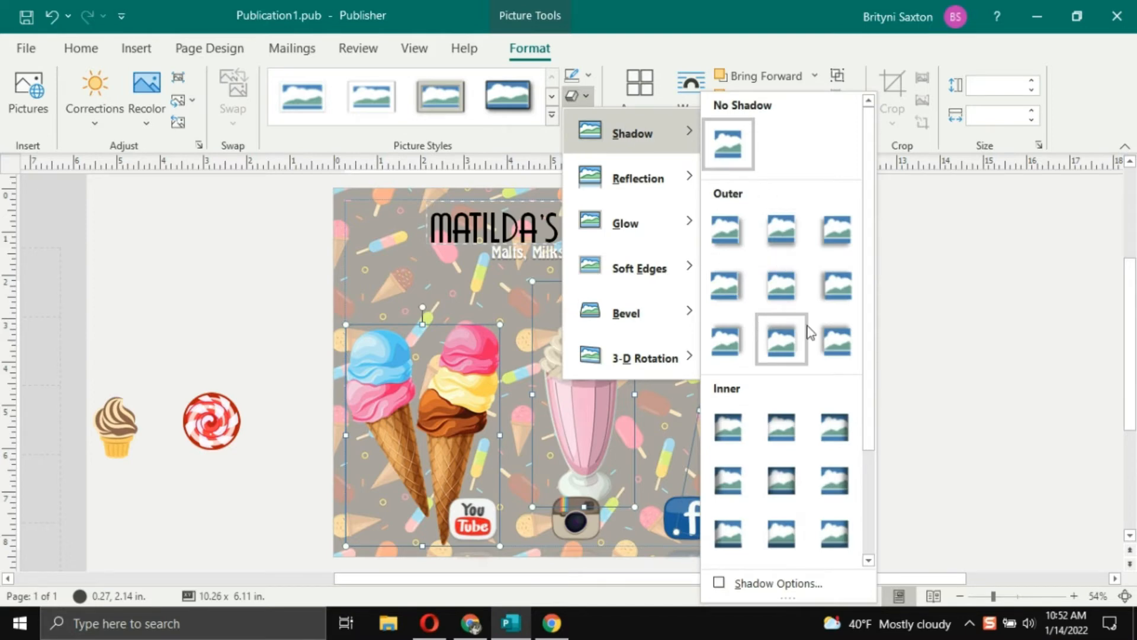
scroll(805, 337, "down", 3)
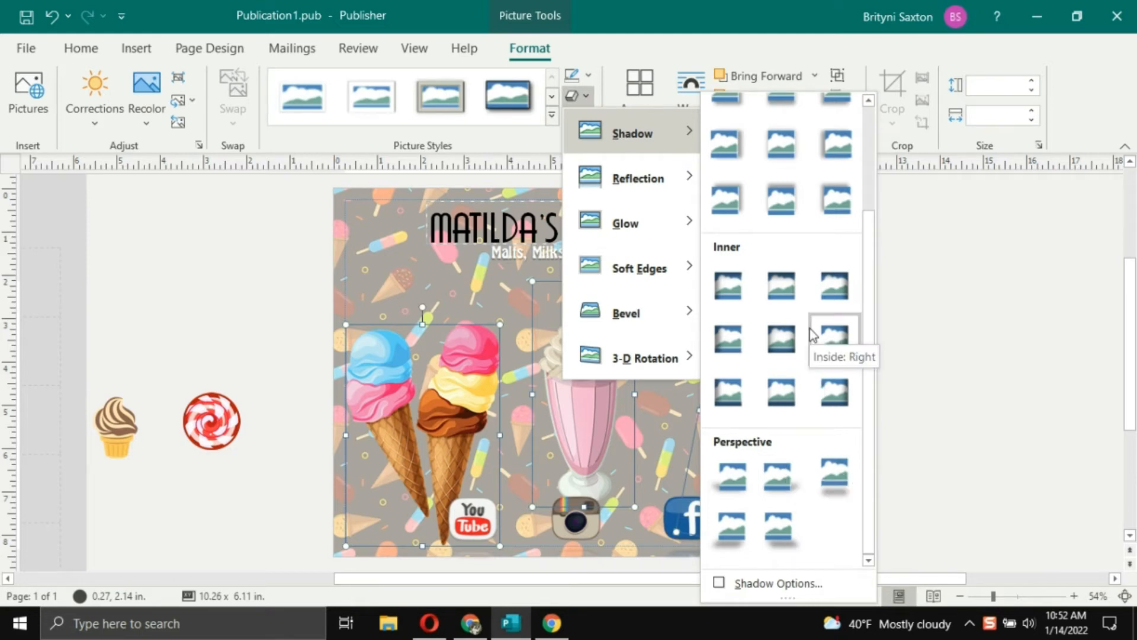
scroll(811, 325, "up", 3)
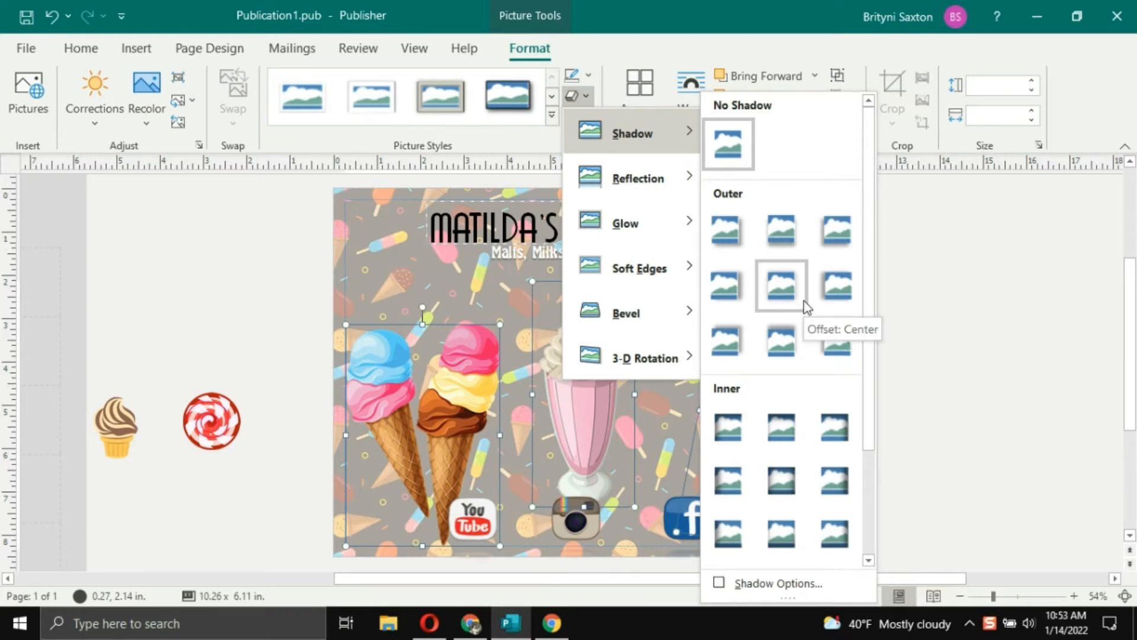
left_click(786, 234)
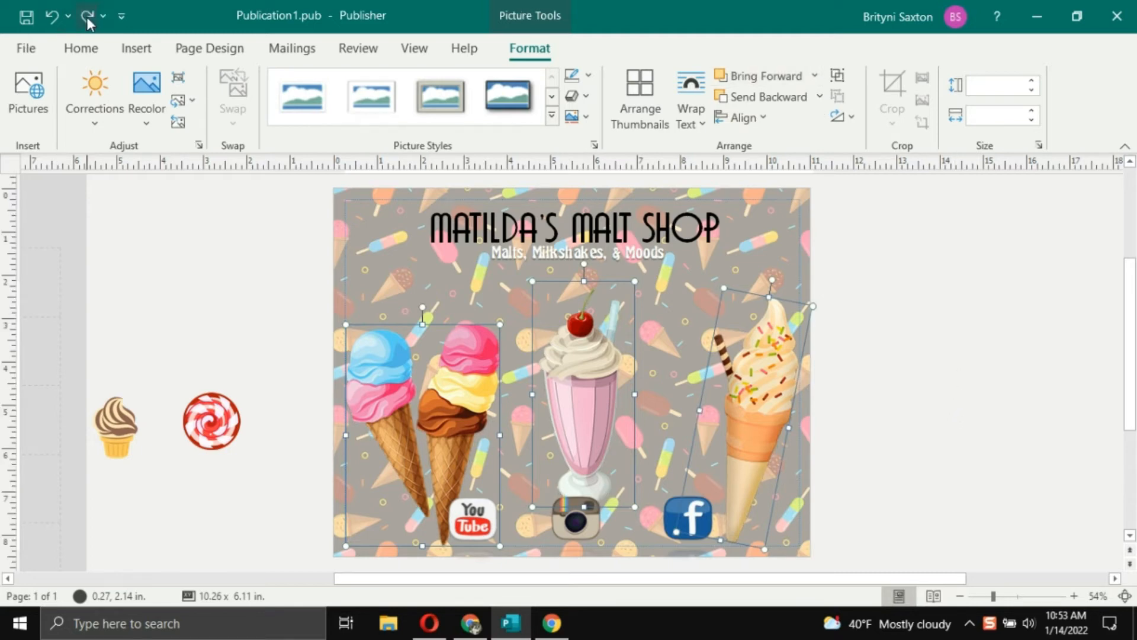
left_click(90, 19)
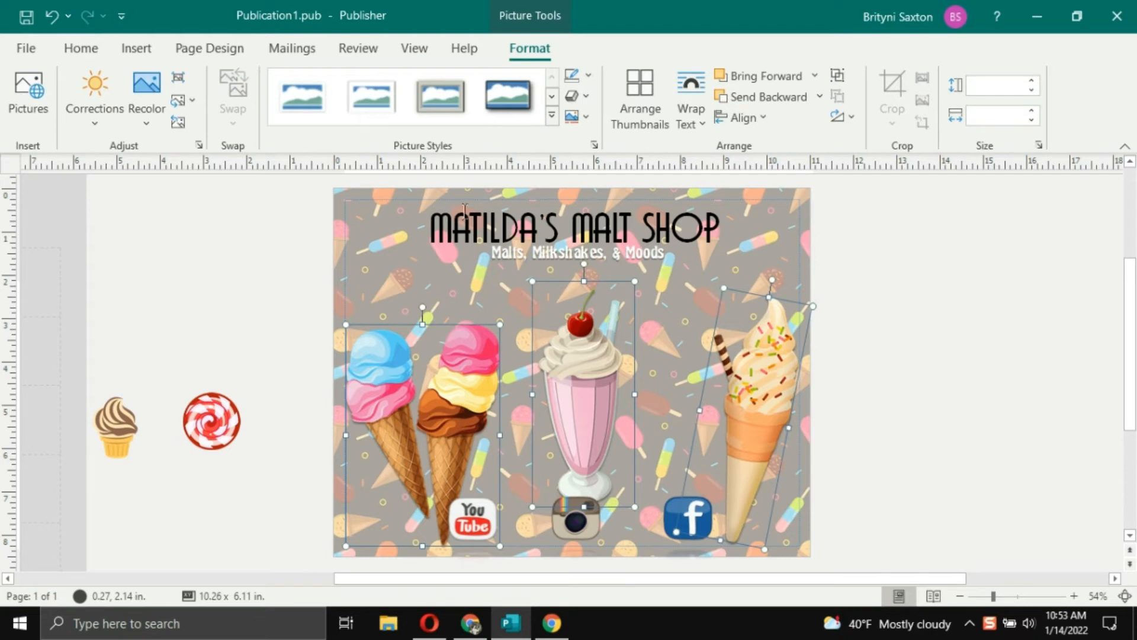
- Set the pictures' shadow to 71% transparency, 125% size and 12 pt blur, and increase its distance
left_click(585, 95)
mouse_move(656, 146)
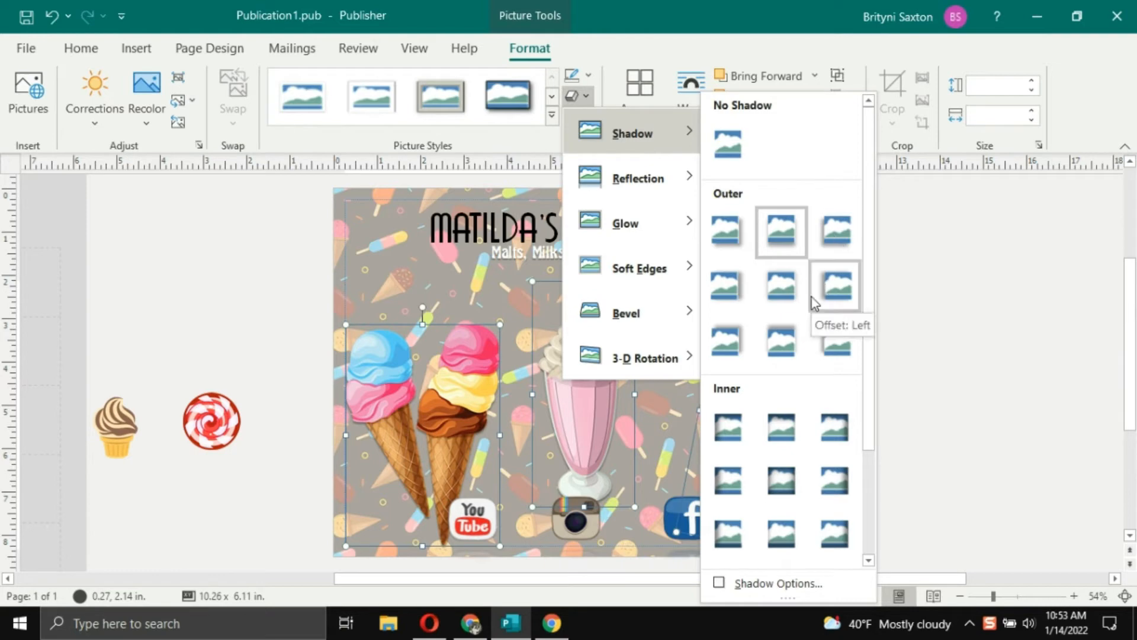
scroll(806, 332, "down", 3)
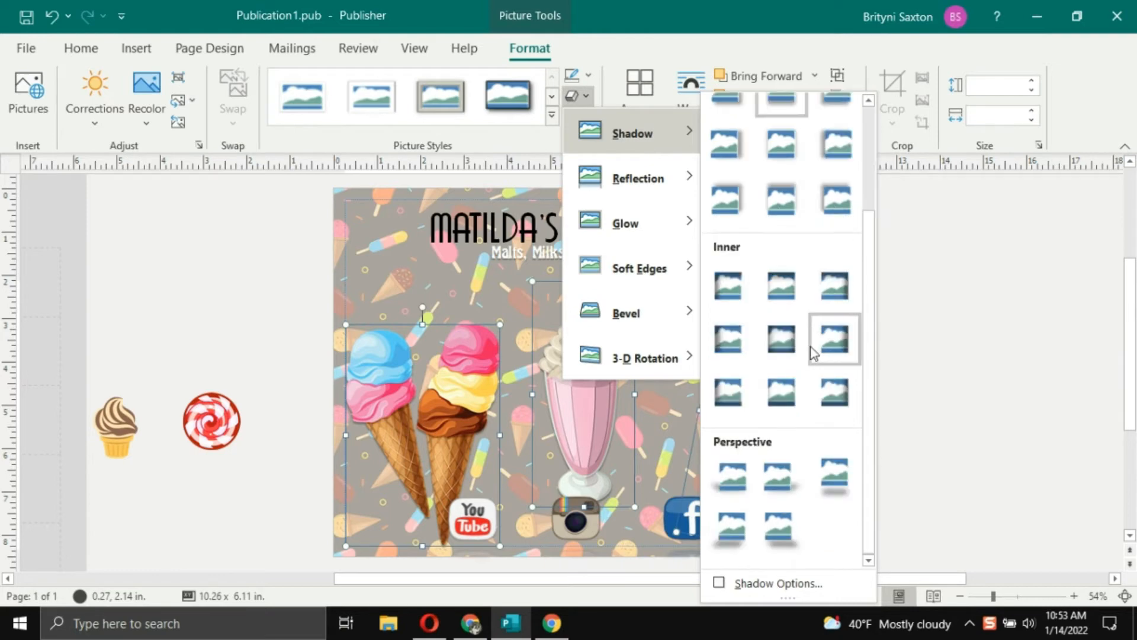
left_click(779, 584)
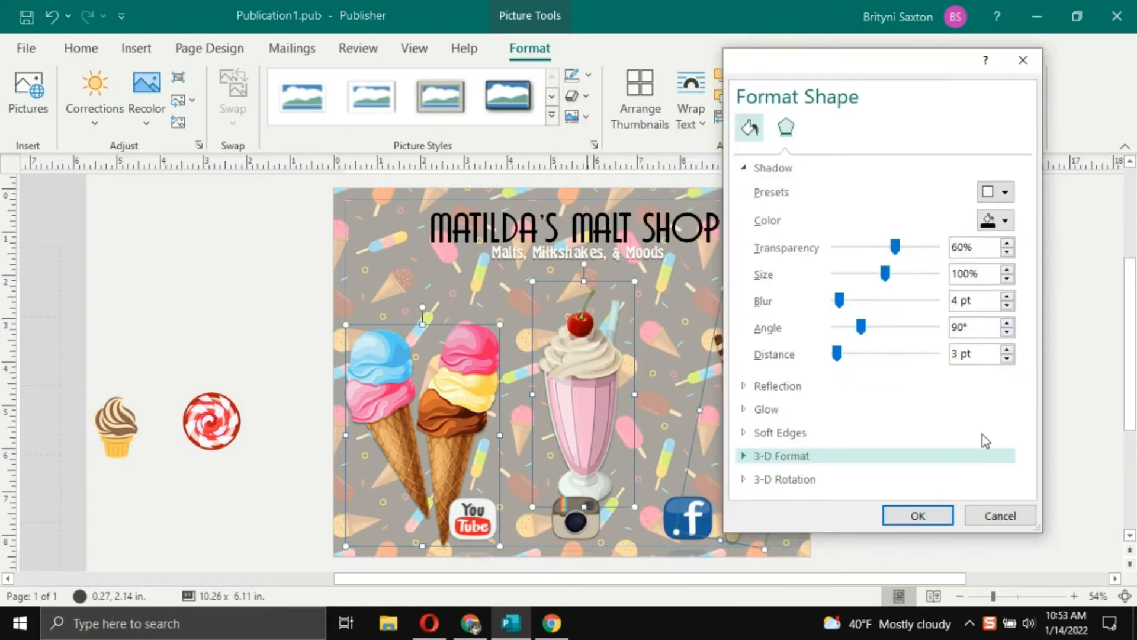
left_click_drag(863, 71, 952, 108)
left_click_drag(982, 285, 986, 309)
left_click(927, 338)
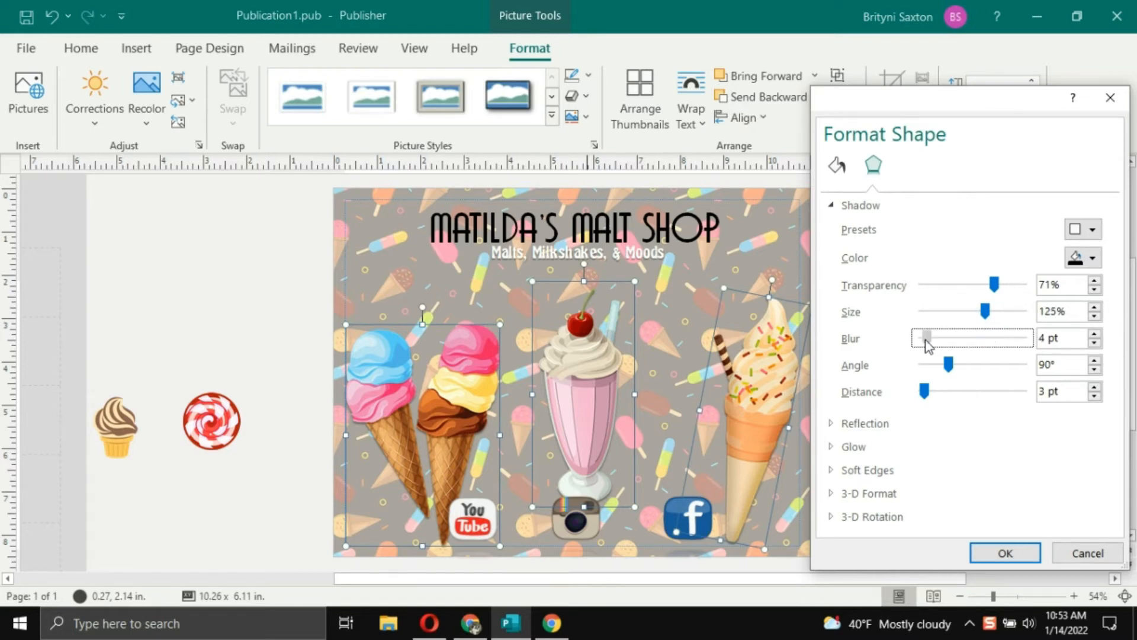
left_click_drag(928, 345, 936, 340)
left_click(926, 394)
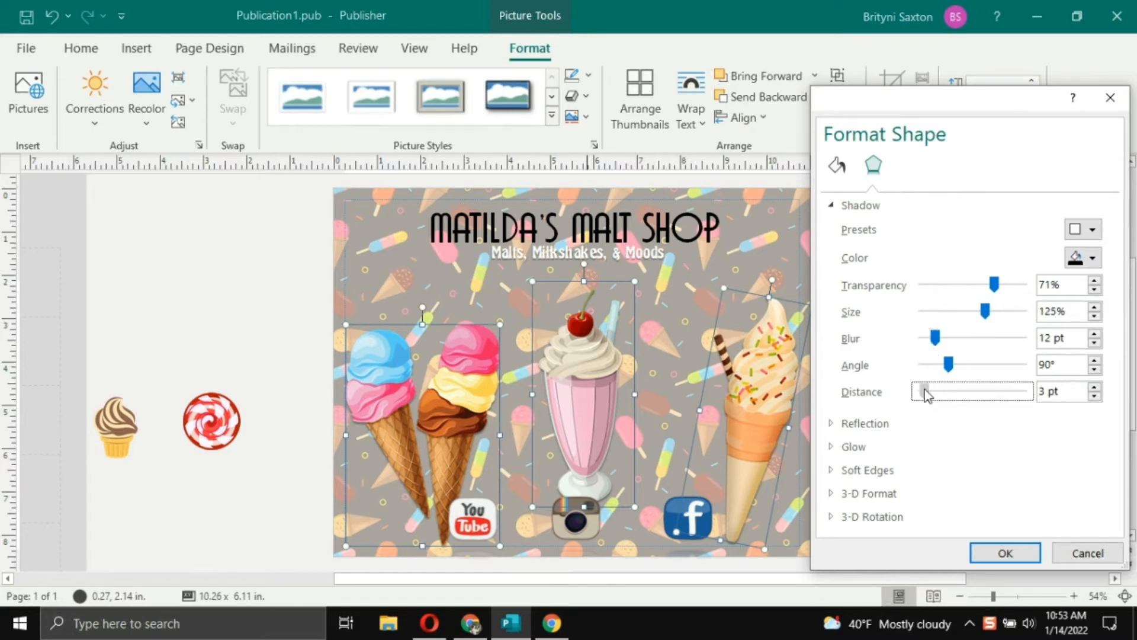
left_click_drag(926, 393, 943, 395)
left_click(1006, 553)
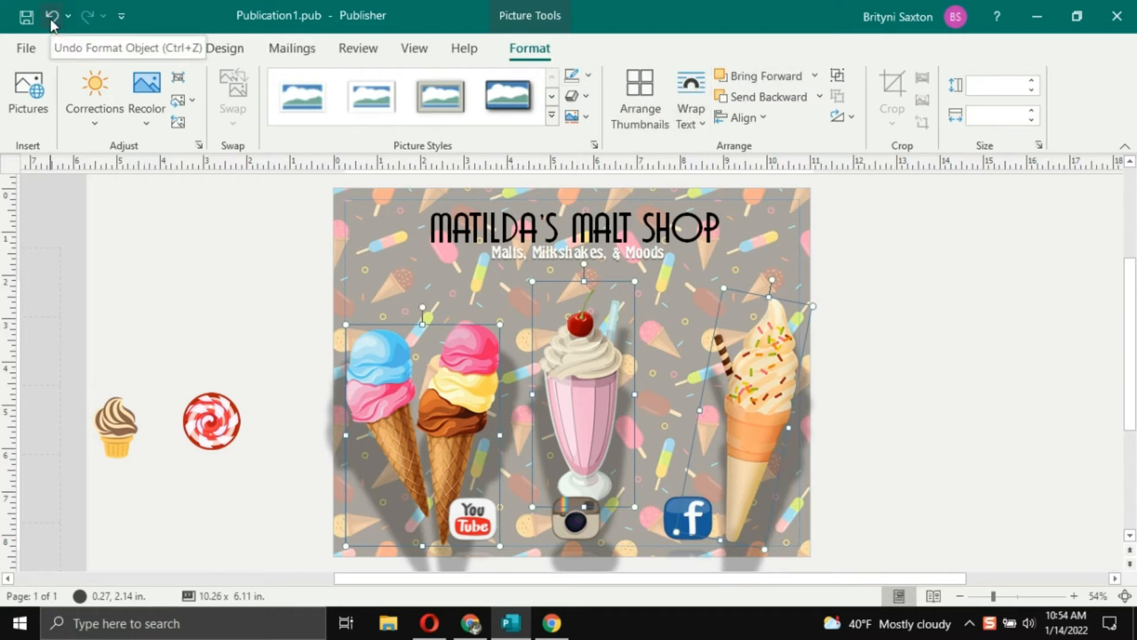
- Reduce the pictures' shadow distance to 22 pt and its size to 94%
left_click(574, 95)
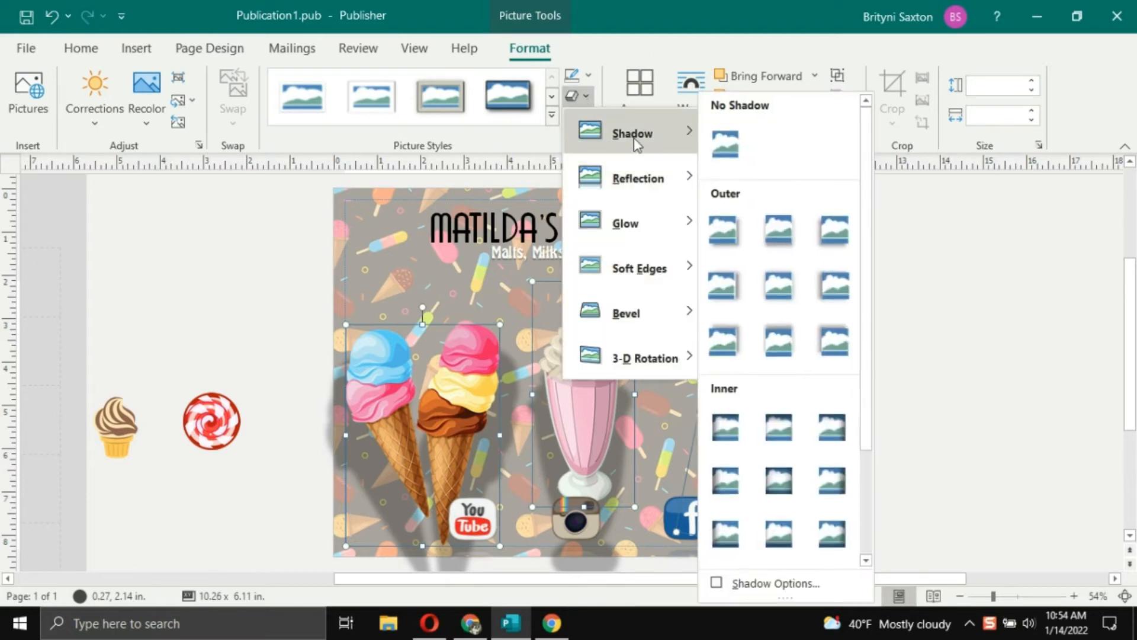
left_click(813, 583)
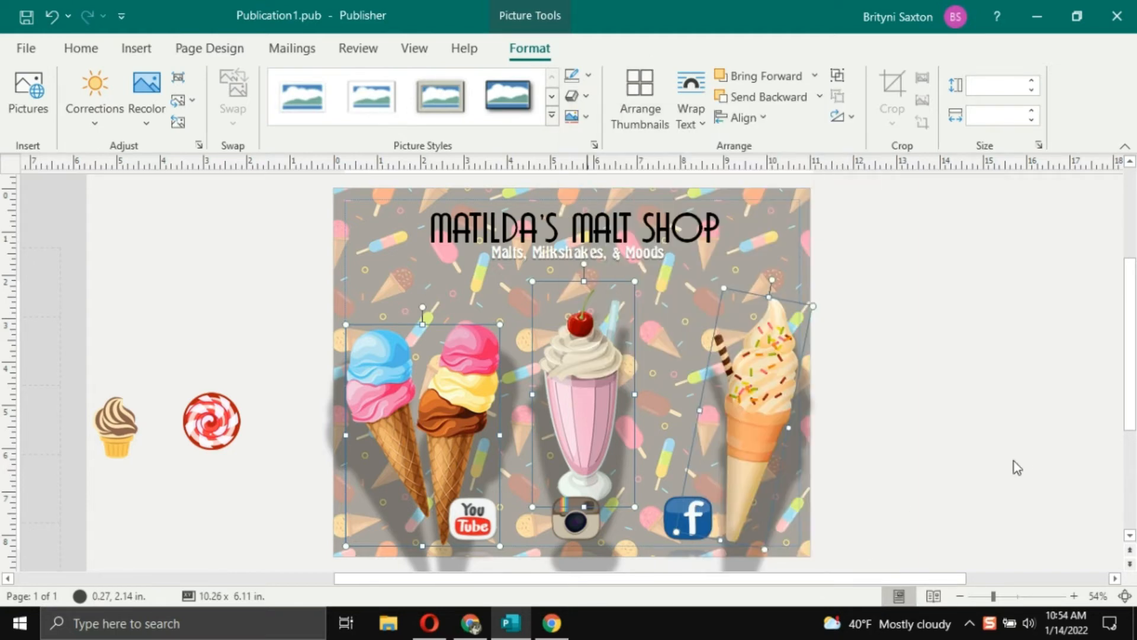
left_click_drag(942, 393, 933, 389)
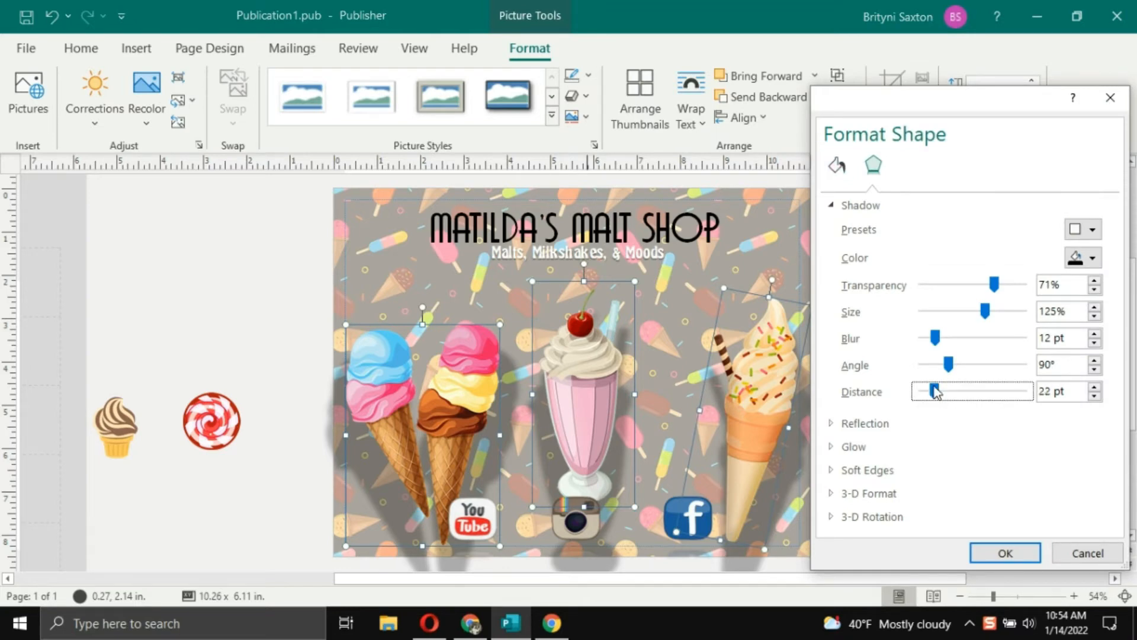
left_click_drag(985, 311, 970, 314)
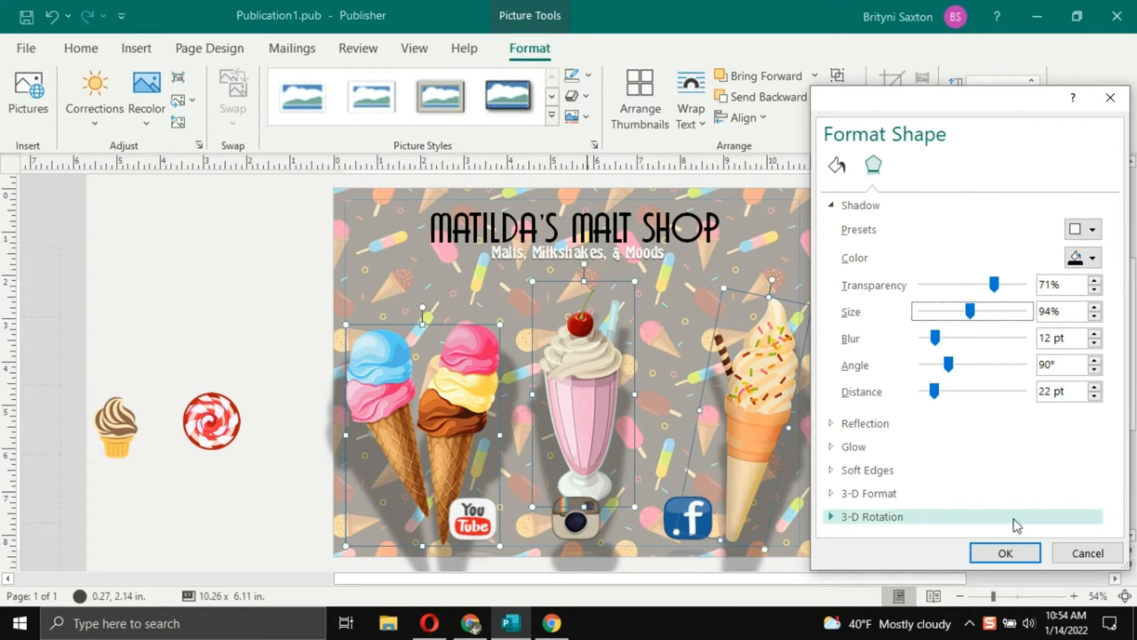
left_click(1005, 550)
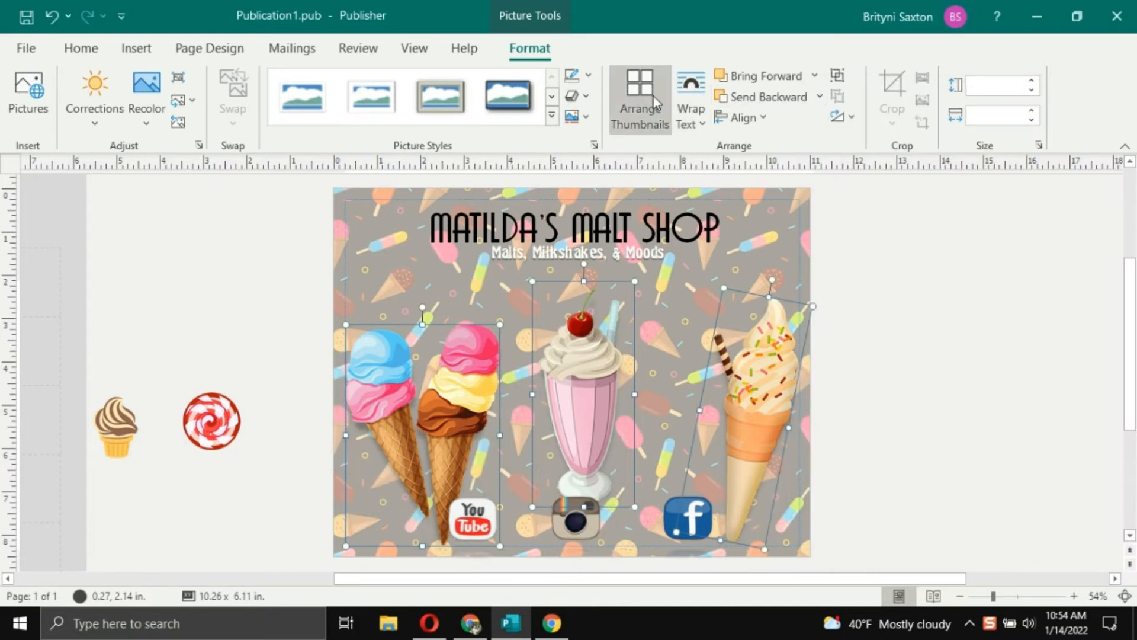
- Increase the pictures' shadow distance slightly and deselect the pictures
left_click(574, 100)
mouse_move(609, 135)
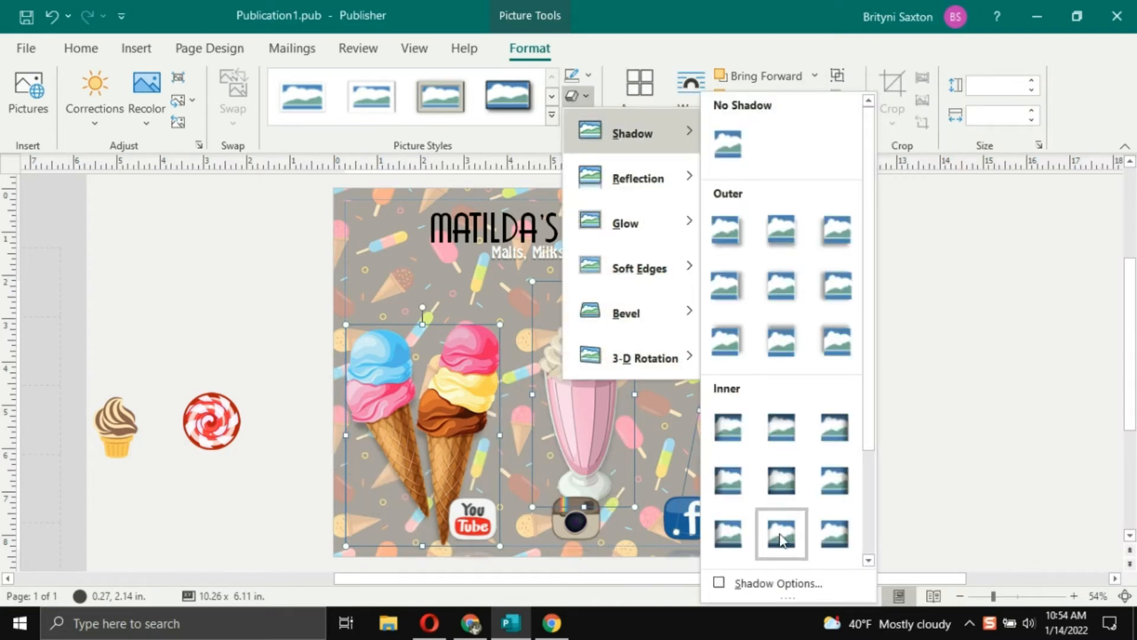
left_click(786, 584)
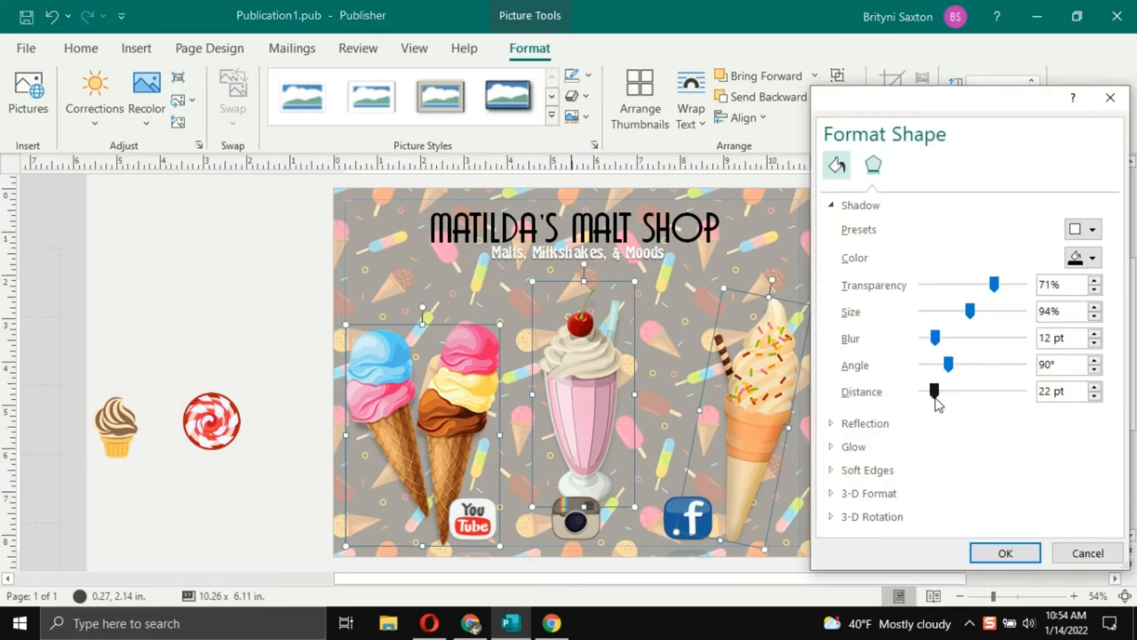
left_click(933, 393)
left_click_drag(933, 392, 939, 394)
left_click(1006, 553)
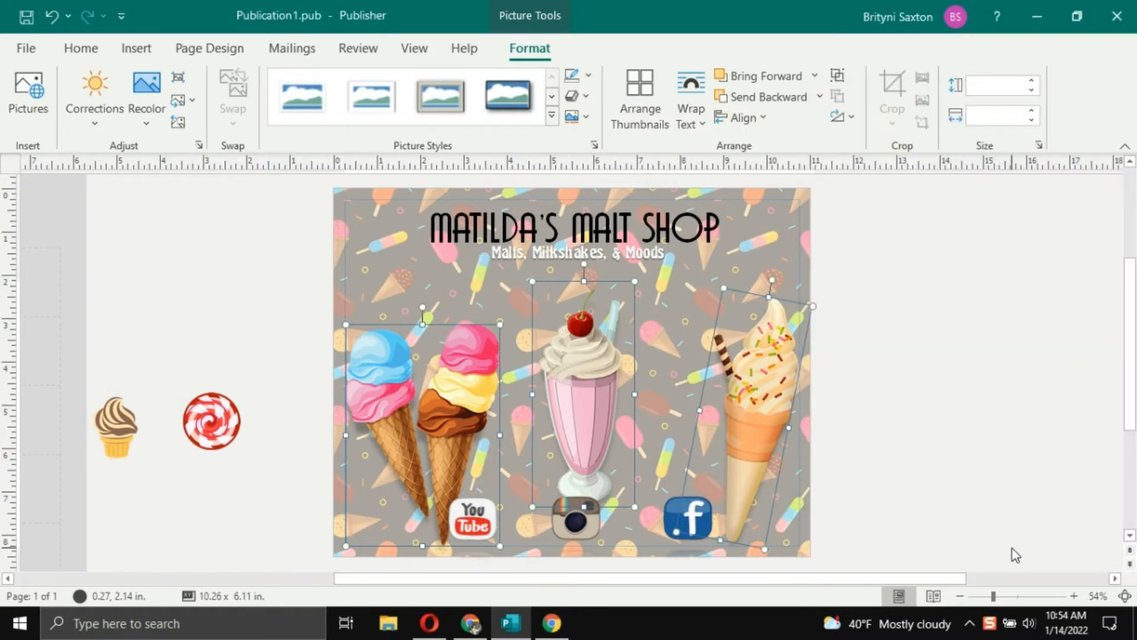
left_click(976, 451)
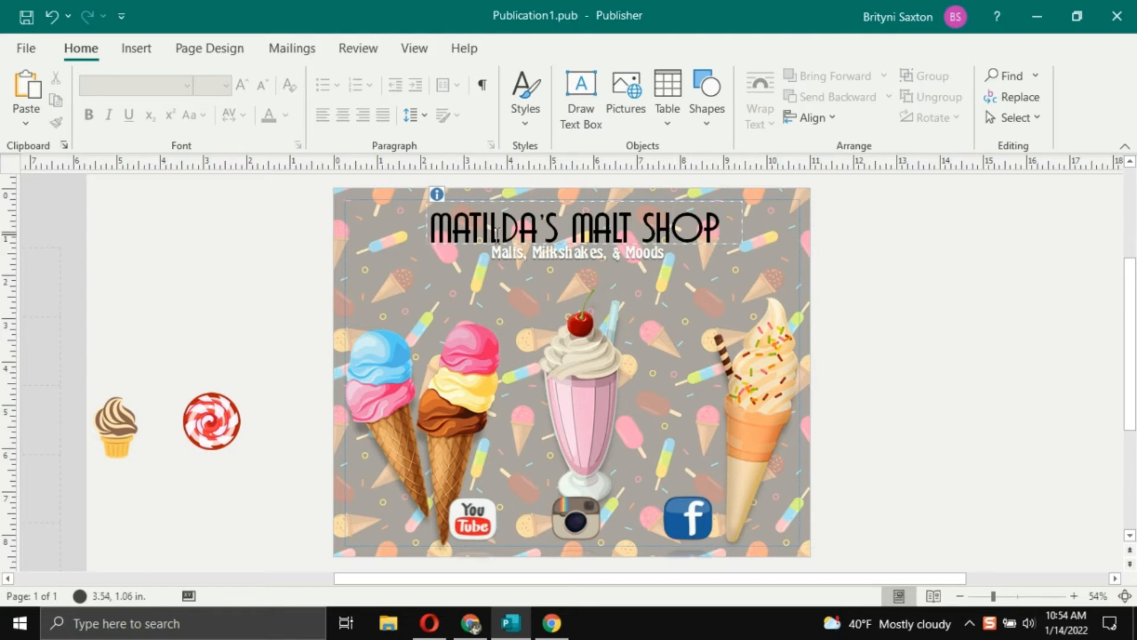
- Copy the formatting of the "Malts, Milkshakes, & Moods" tagline onto the "Matilda's Malt Shop" title with Format Painter
double_click(555, 254)
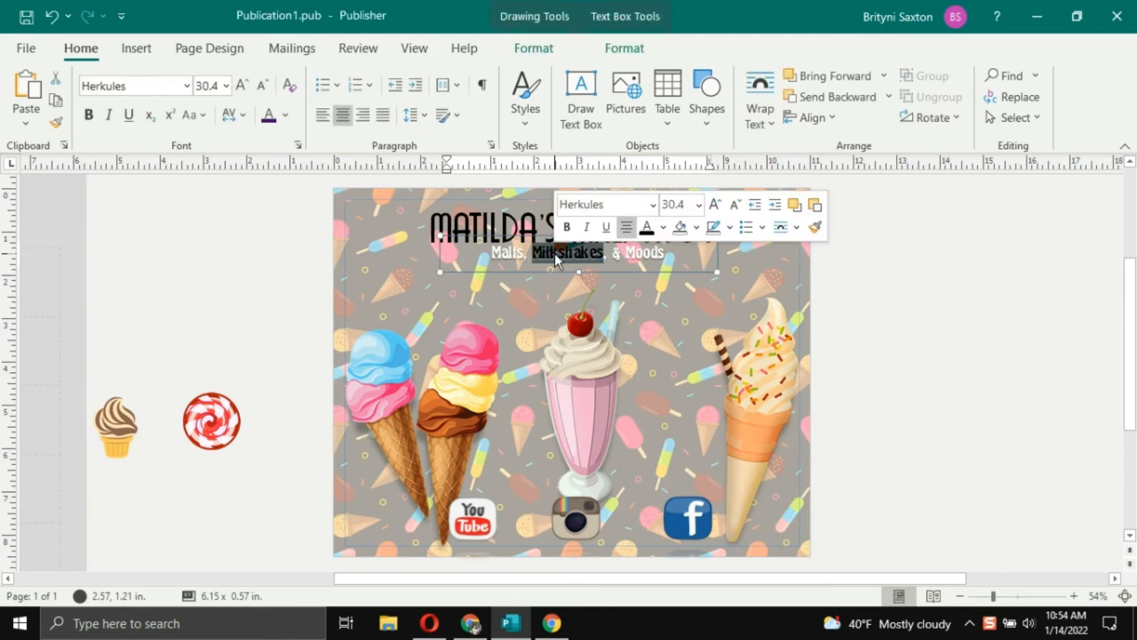
left_click(816, 227)
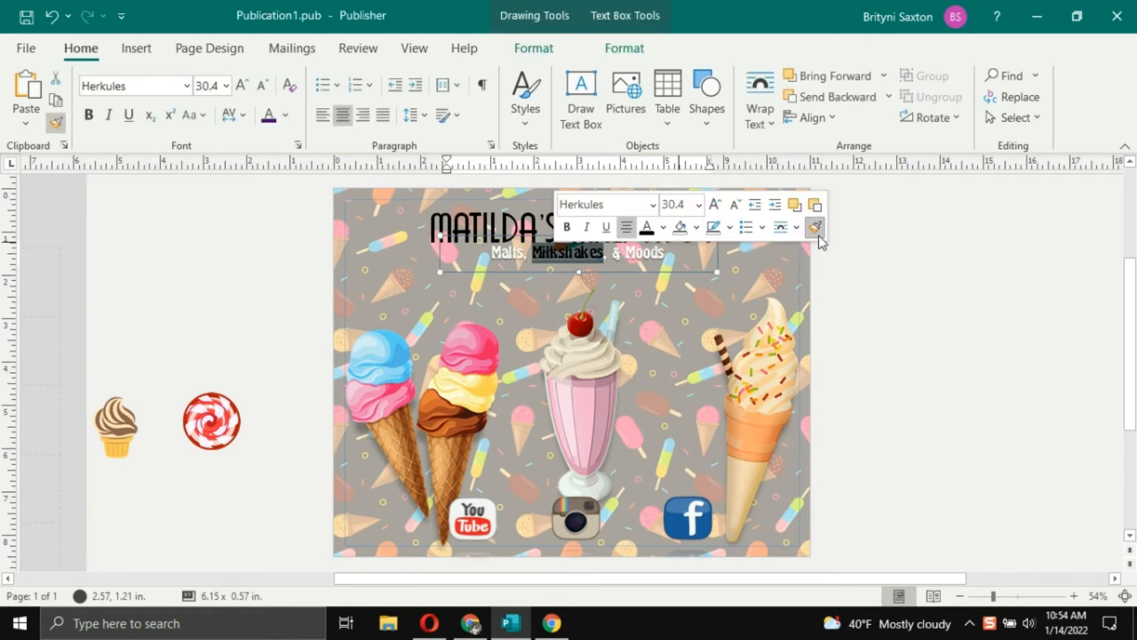
left_click(434, 225)
left_click_drag(436, 223, 692, 196)
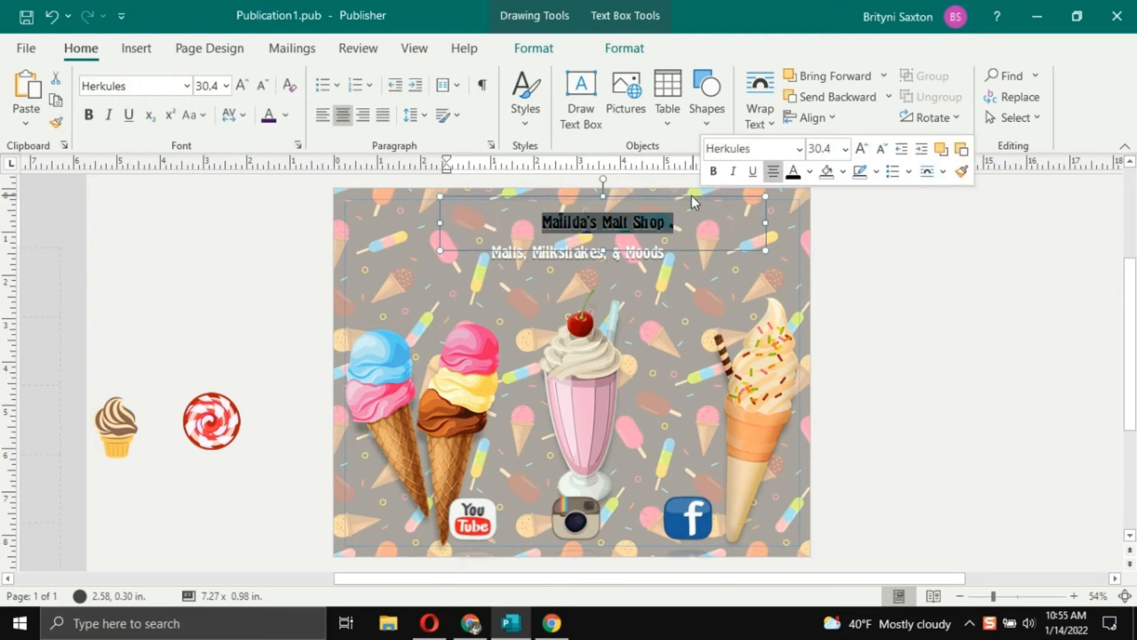
- Enlarge the title to 80 pt and widen its text box on both sides to about 10.47 in
left_click(863, 149)
left_click(863, 149)
left_click(863, 149)
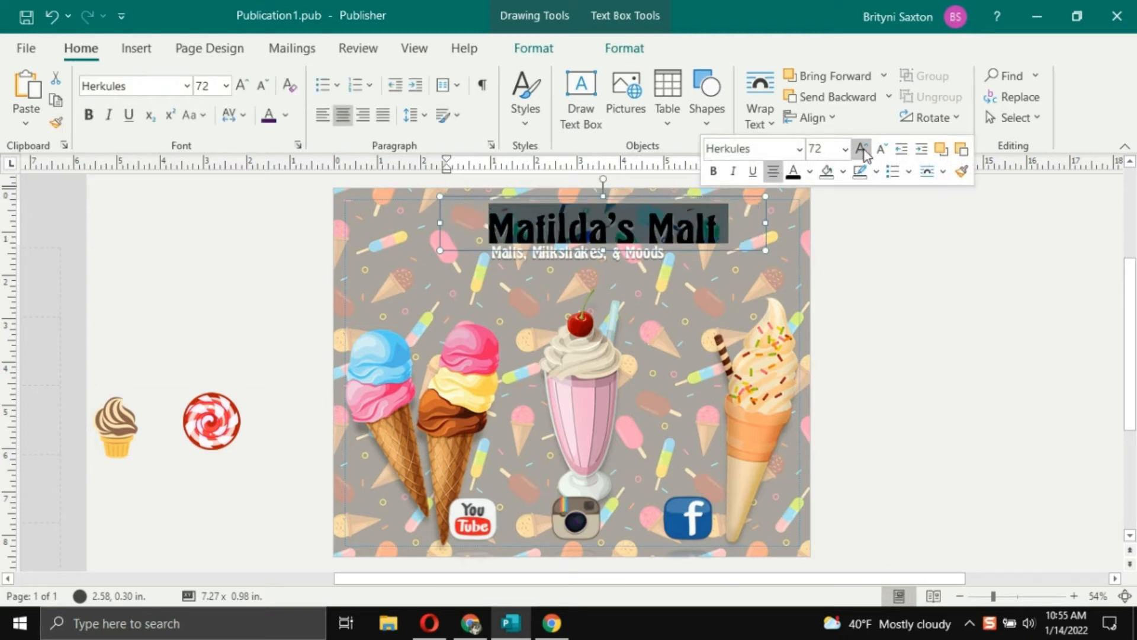
left_click(865, 151)
left_click(865, 151)
left_click_drag(438, 224, 339, 225)
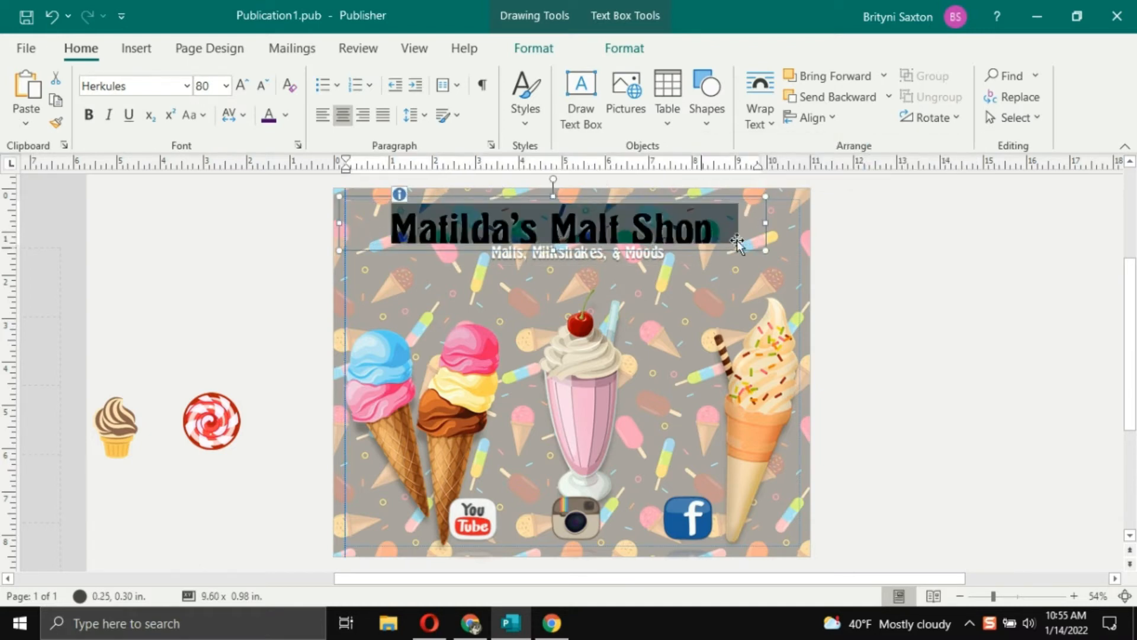
left_click_drag(767, 219, 804, 225)
- Move the tagline text box slightly down, away from the title, and place the cursor in the title
left_click(633, 267)
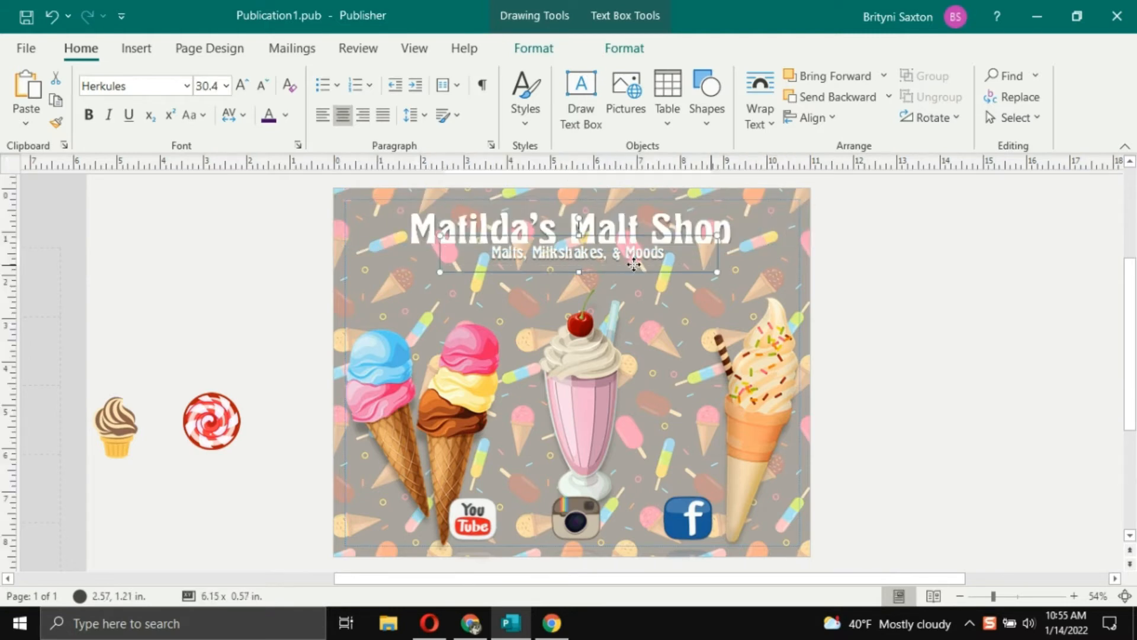
left_click_drag(634, 264, 638, 287)
left_click(591, 240)
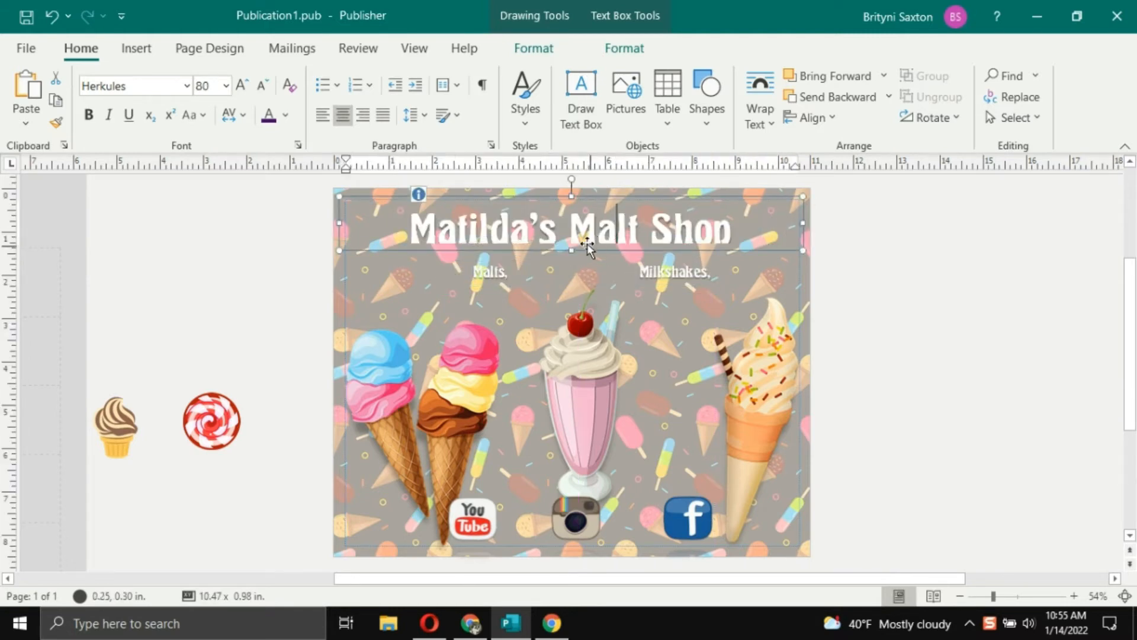
- Extend the title text box downward to about 1.31 in. high and bring the tagline text box forward
left_click_drag(574, 252, 577, 265)
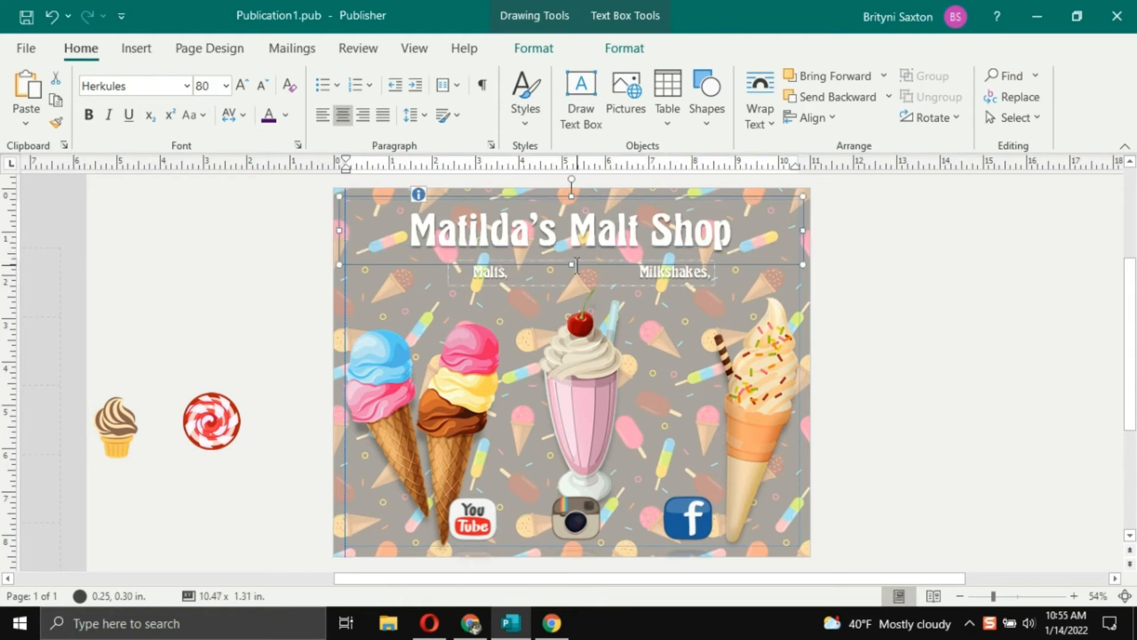
left_click(639, 285)
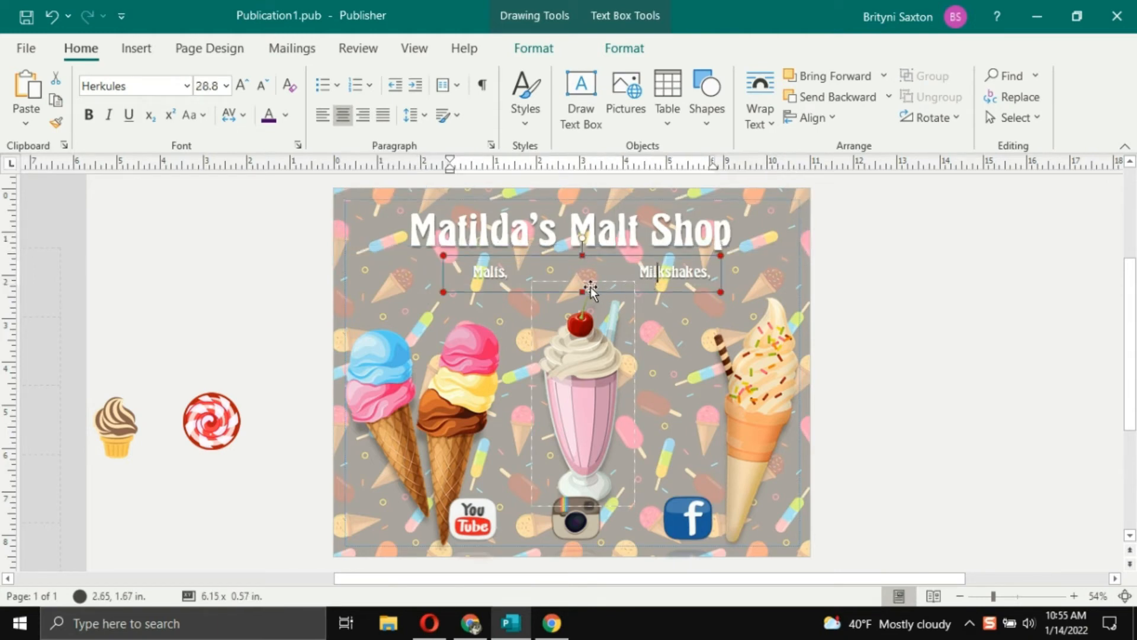
left_click(820, 81)
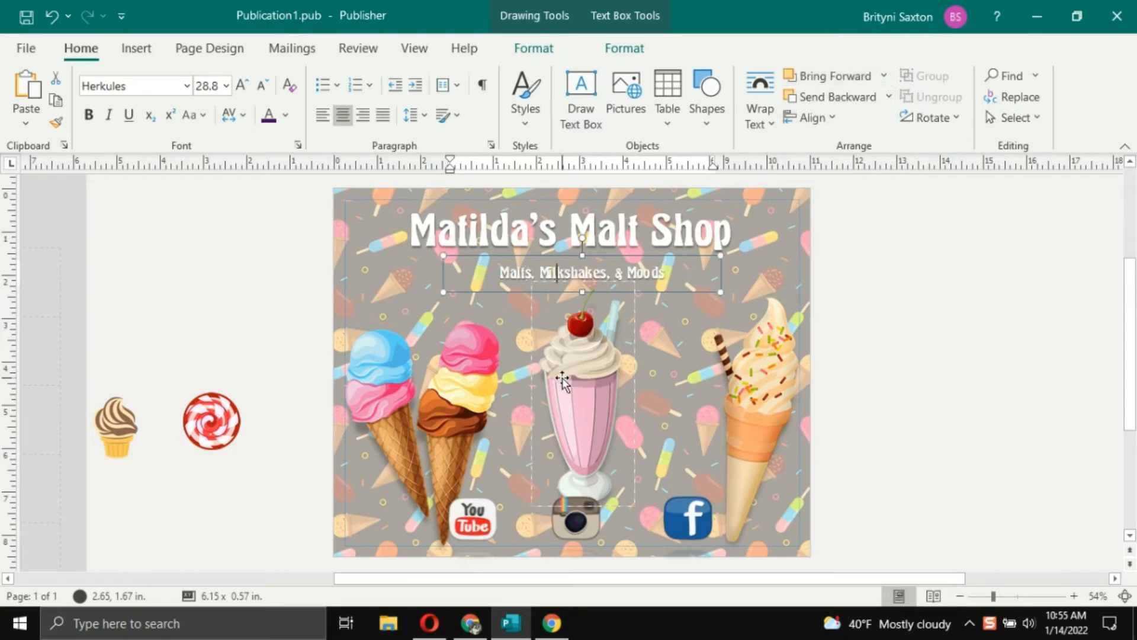
- Move the tagline slightly up toward the title and enlarge its text to 48 pt
left_click(677, 290)
left_click_drag(677, 289, 676, 282)
triple_click(618, 265)
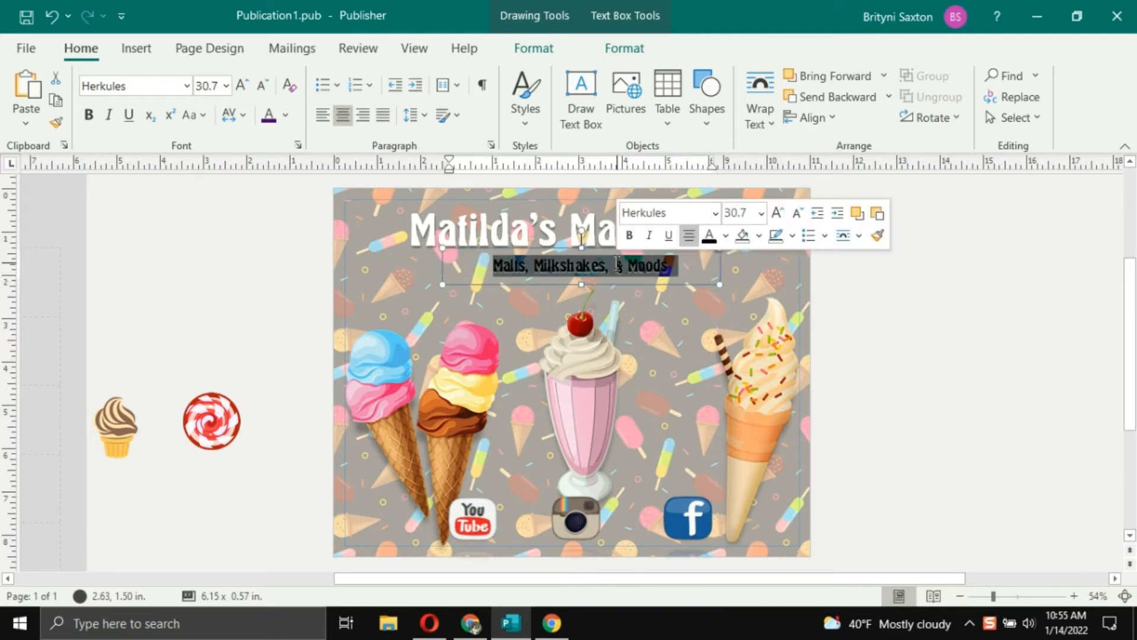
left_click(777, 214)
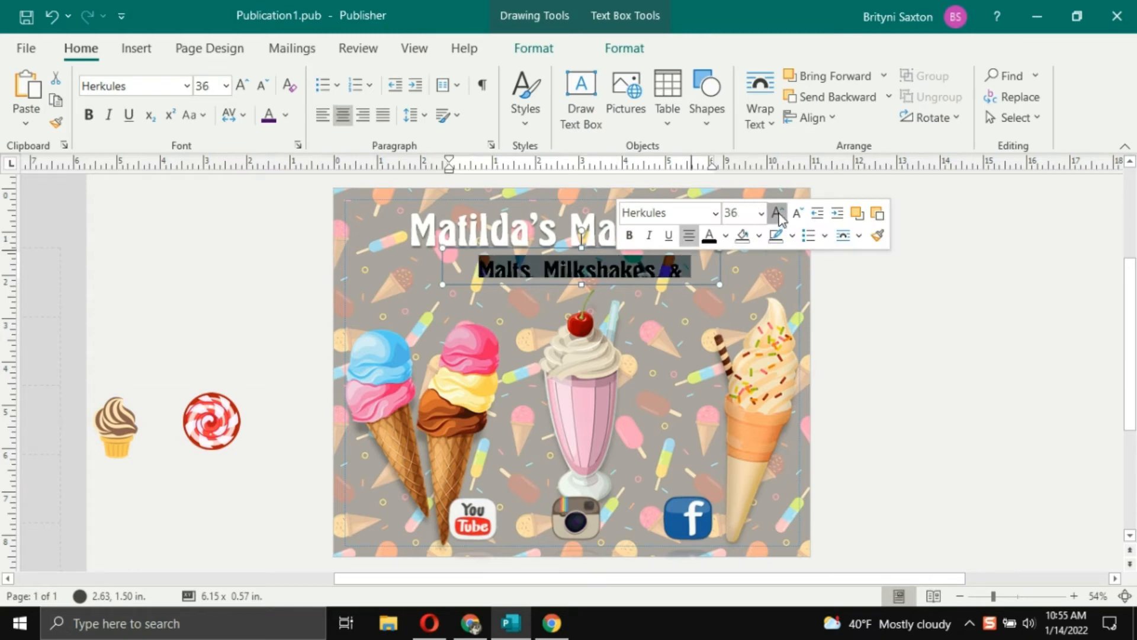
left_click(778, 213)
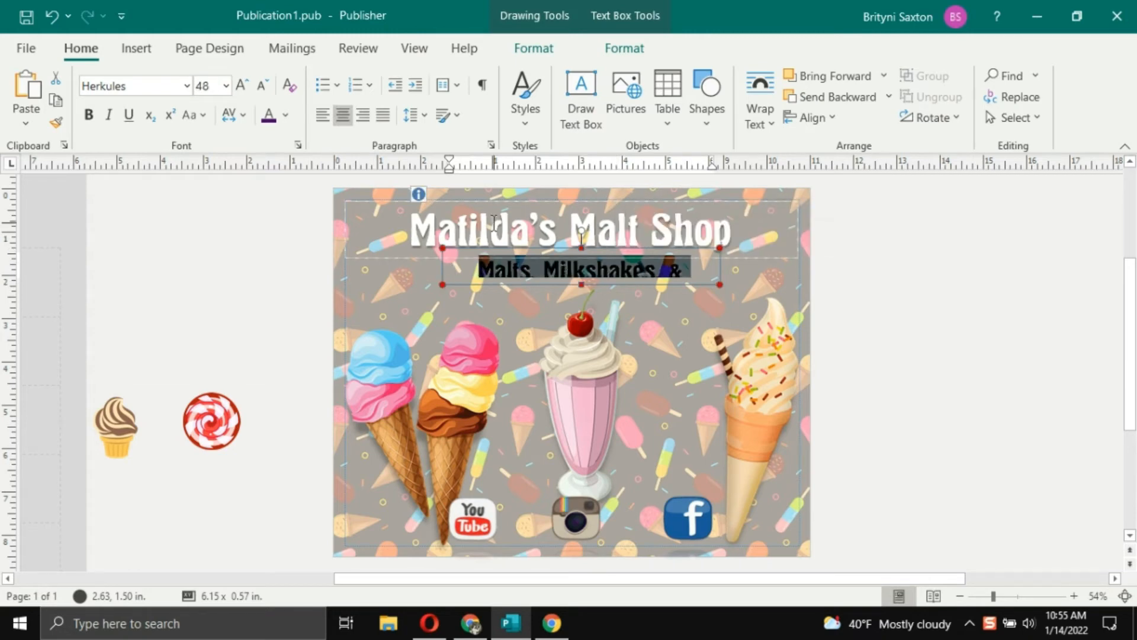
- Resize the tagline text box to about 7.38 x 0.82 in. and position it centrally beneath the title
left_click(560, 266)
left_click(559, 267)
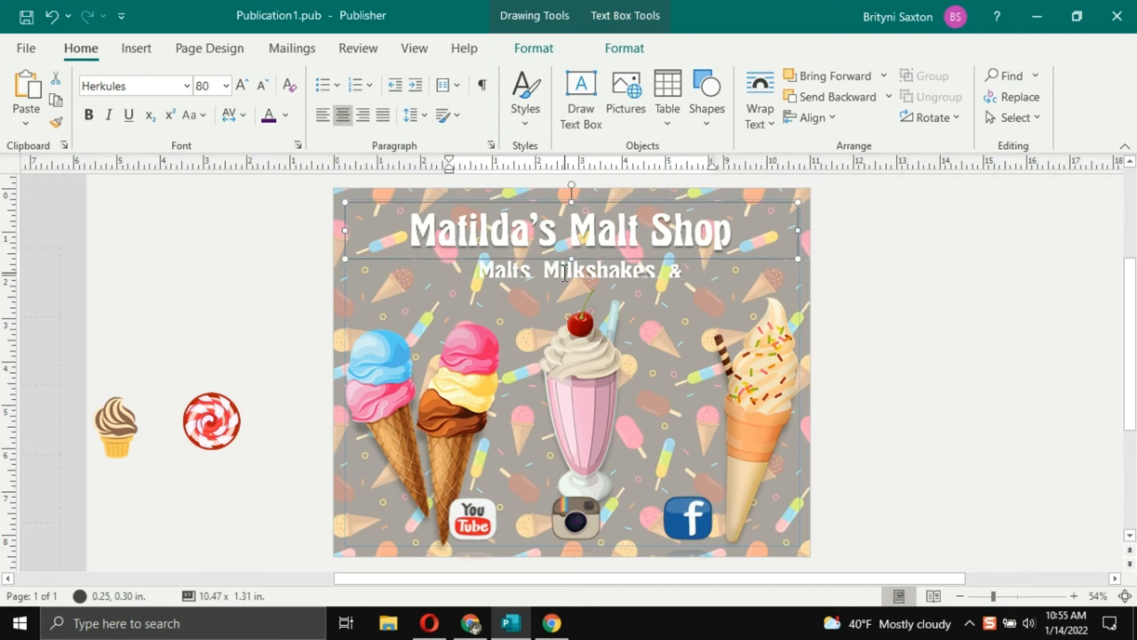
left_click_drag(719, 284, 776, 286)
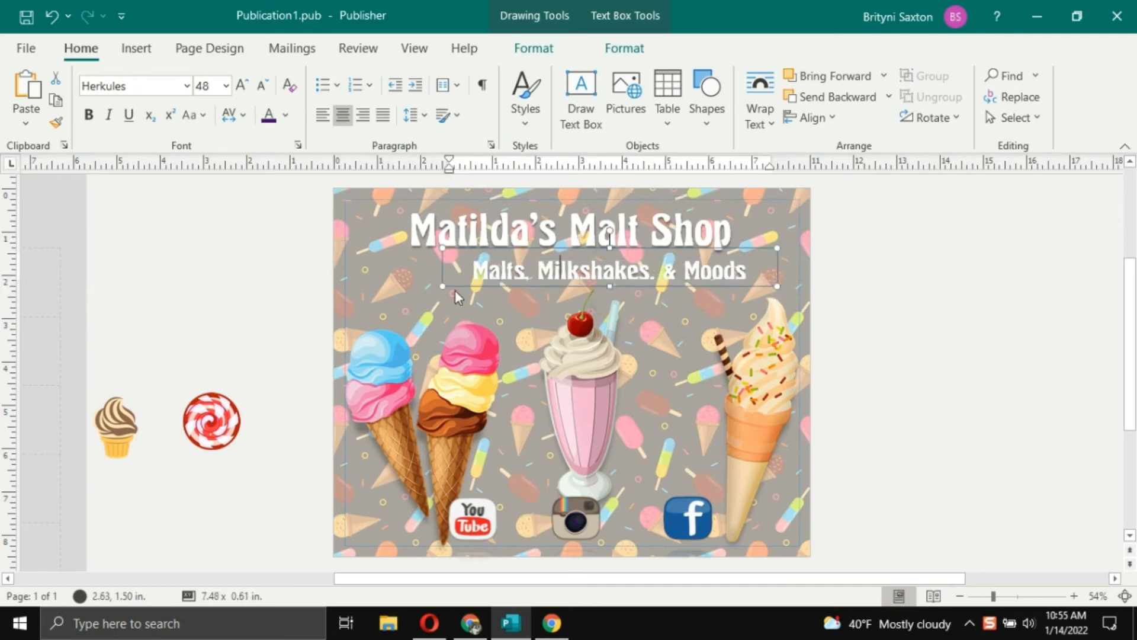
mouse_move(439, 288)
left_mouse_down()
mouse_move(447, 295)
mouse_move(450, 257)
mouse_move(447, 279)
mouse_move(424, 281)
left_mouse_up()
left_click(472, 277)
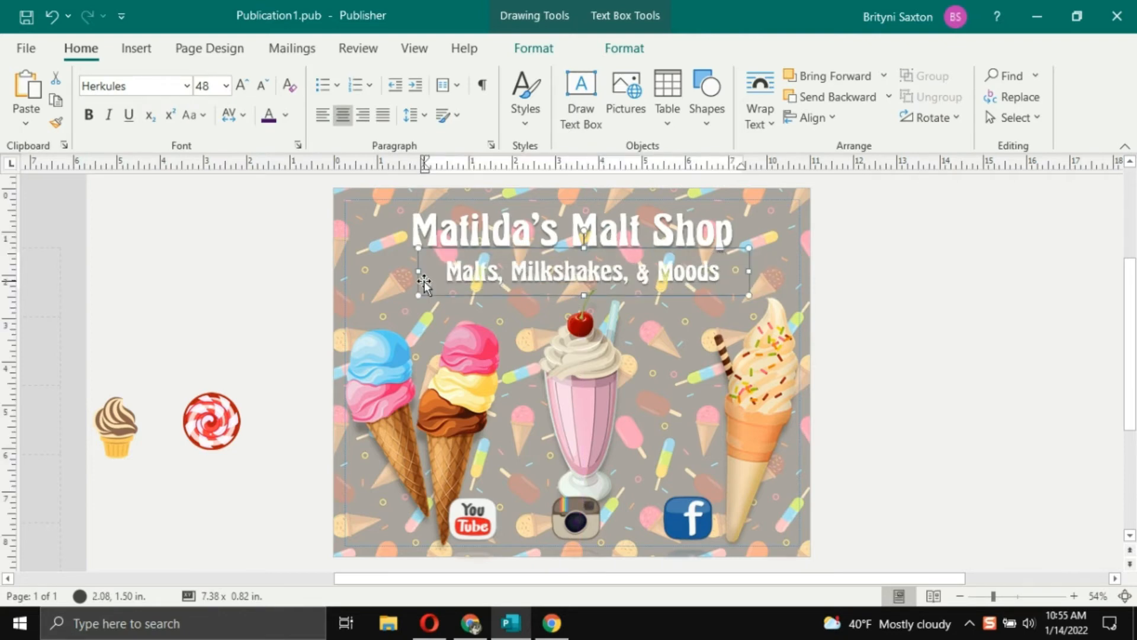
- Change the font of the "Malts, Milkshakes, & Moods" tagline to Ballpark
triple_click(486, 274)
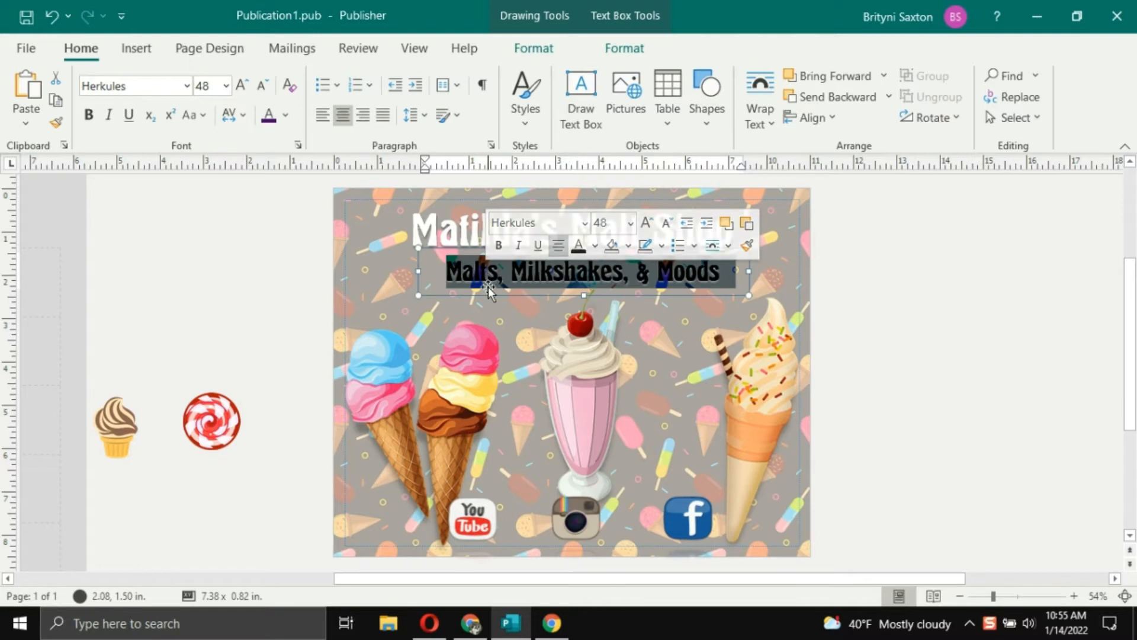
left_click(187, 86)
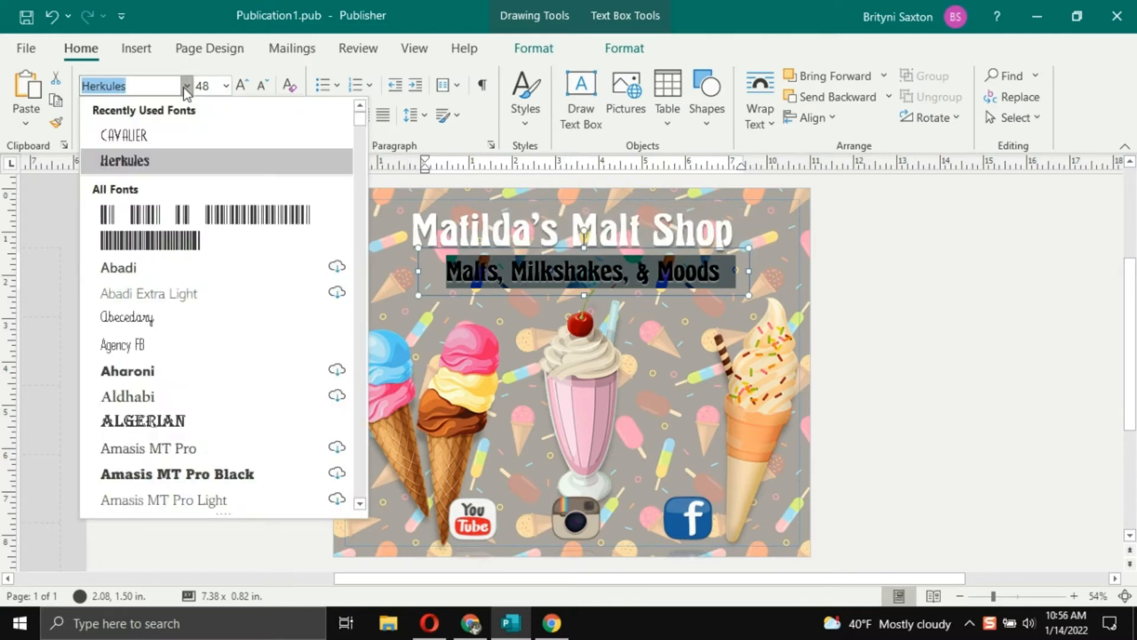
scroll(222, 303, "down", 3)
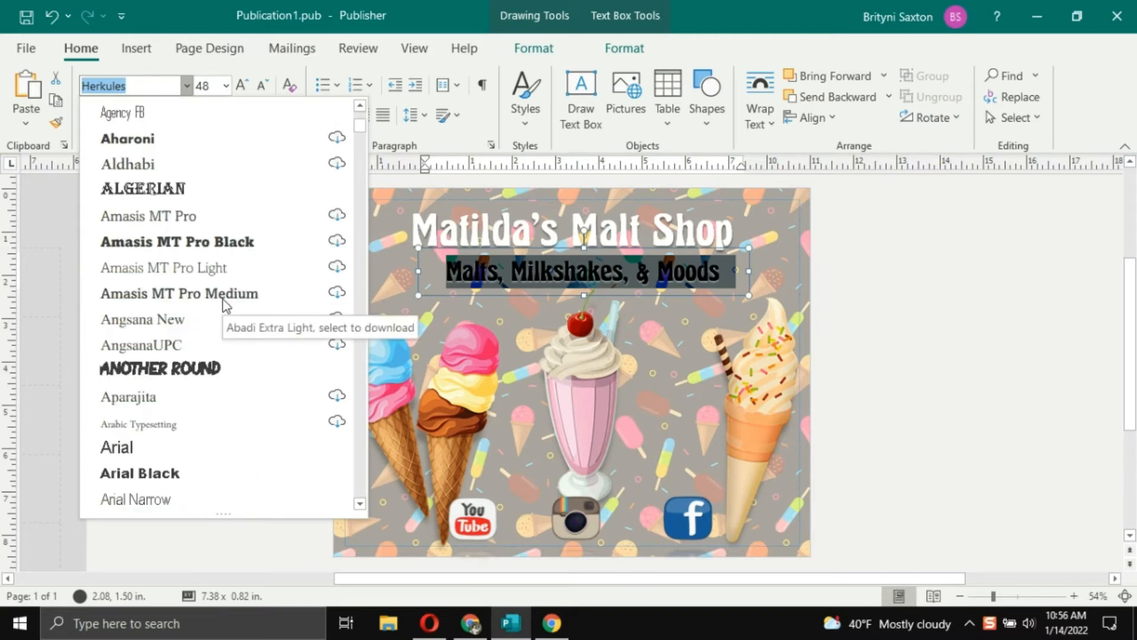
scroll(224, 304, "down", 1)
scroll(224, 304, "down", 4)
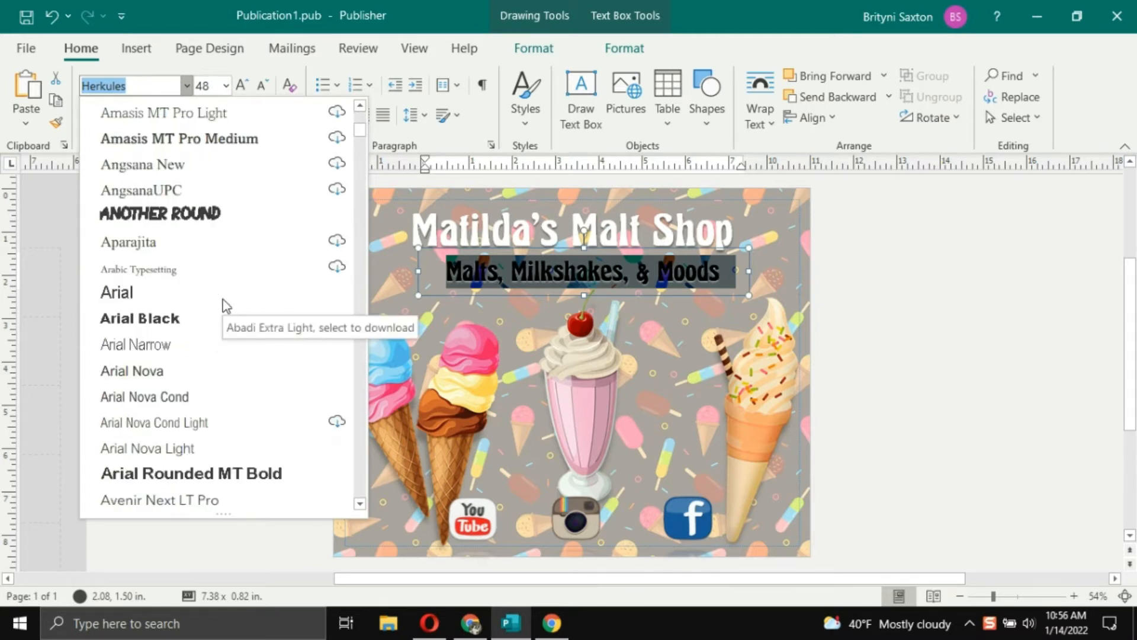
scroll(224, 304, "down", 4)
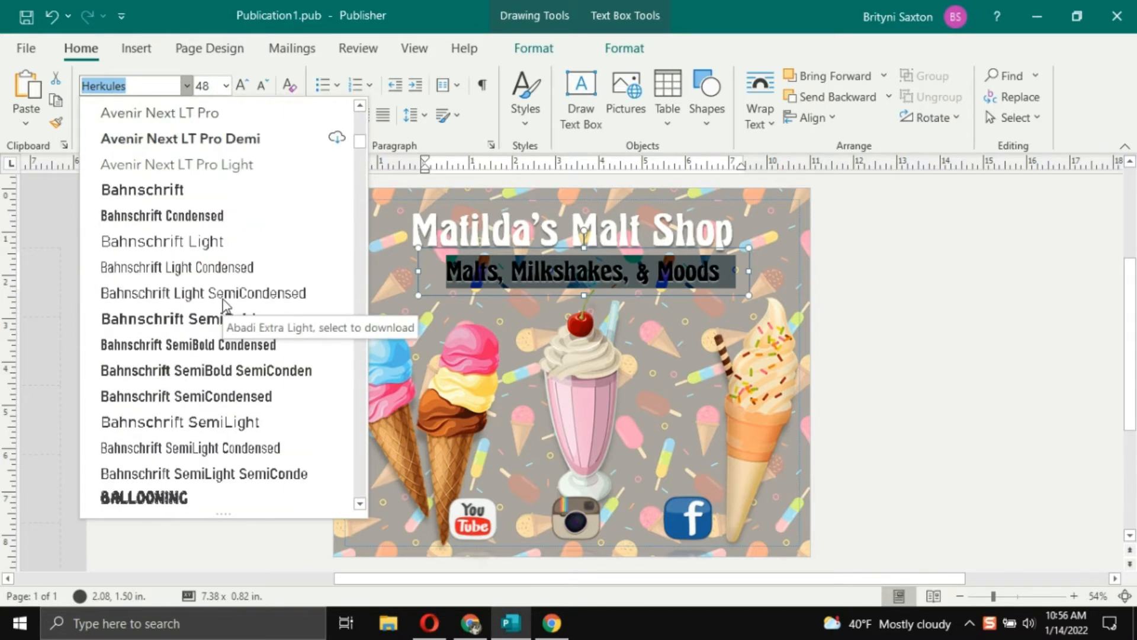
scroll(224, 306, "down", 1)
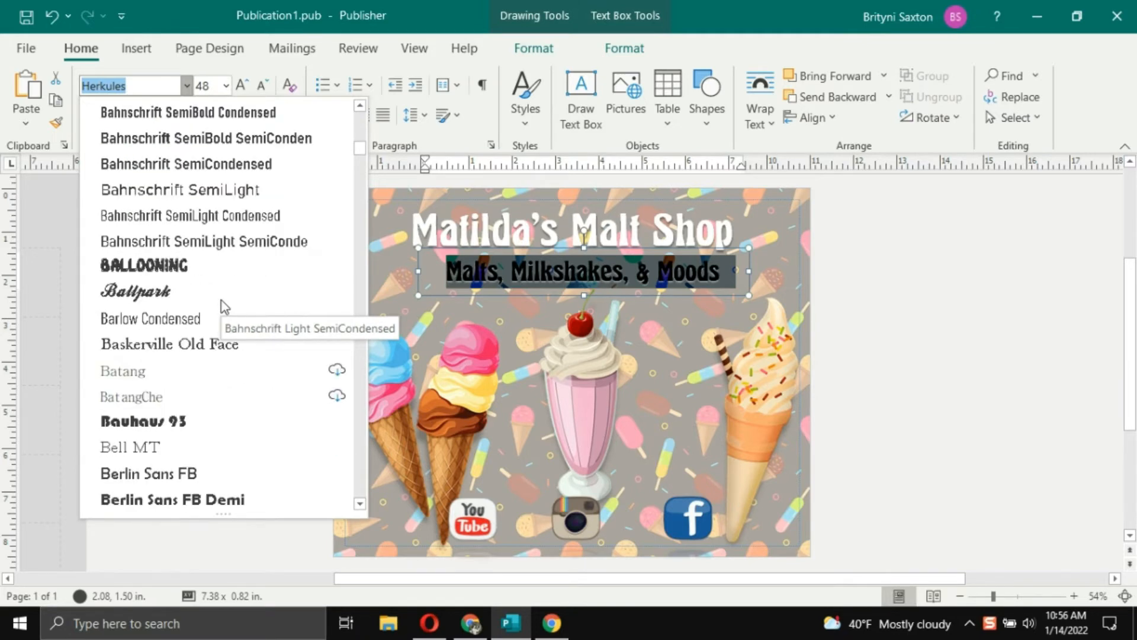
left_click(175, 291)
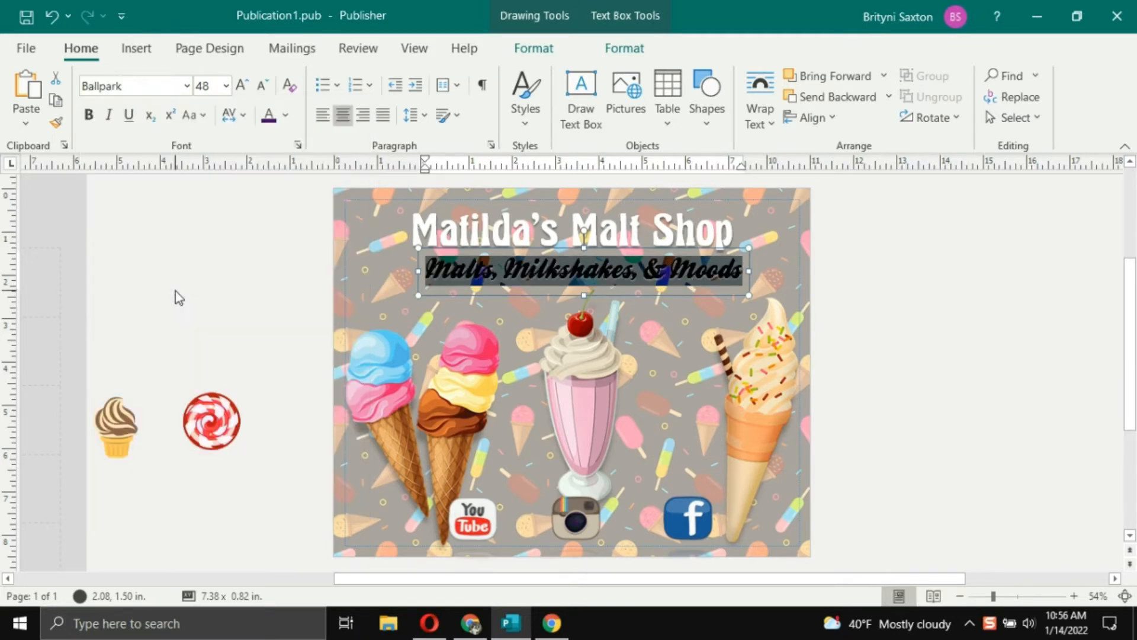
left_click(994, 326)
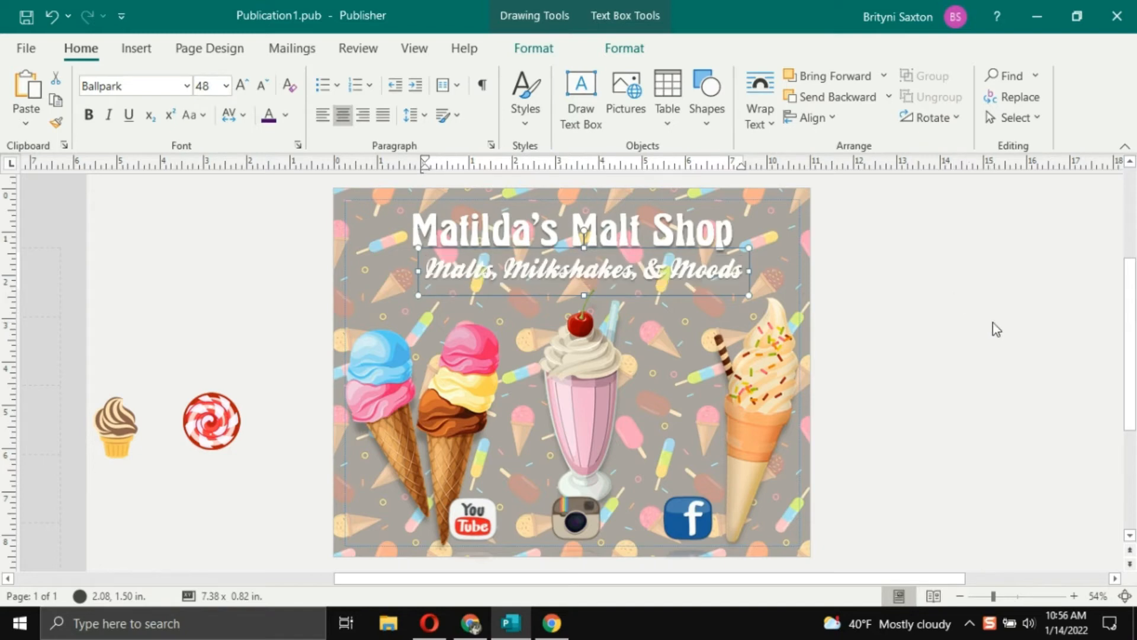
- Recolor the tagline text with the blue sampled from the blue ice cream scoop
triple_click(628, 271)
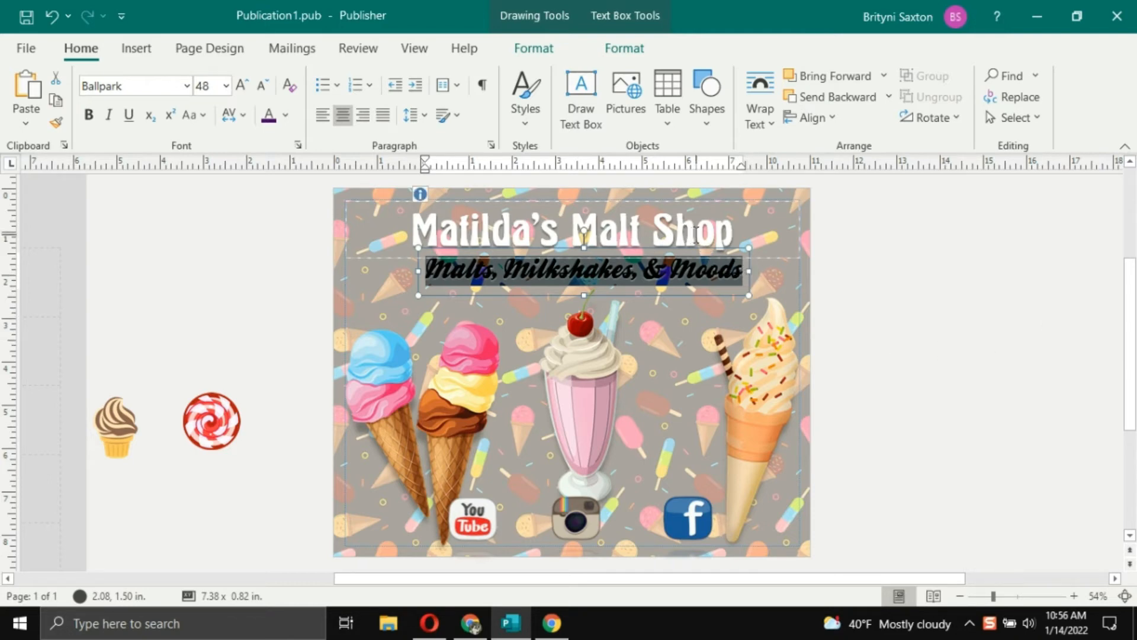
left_click(1050, 336)
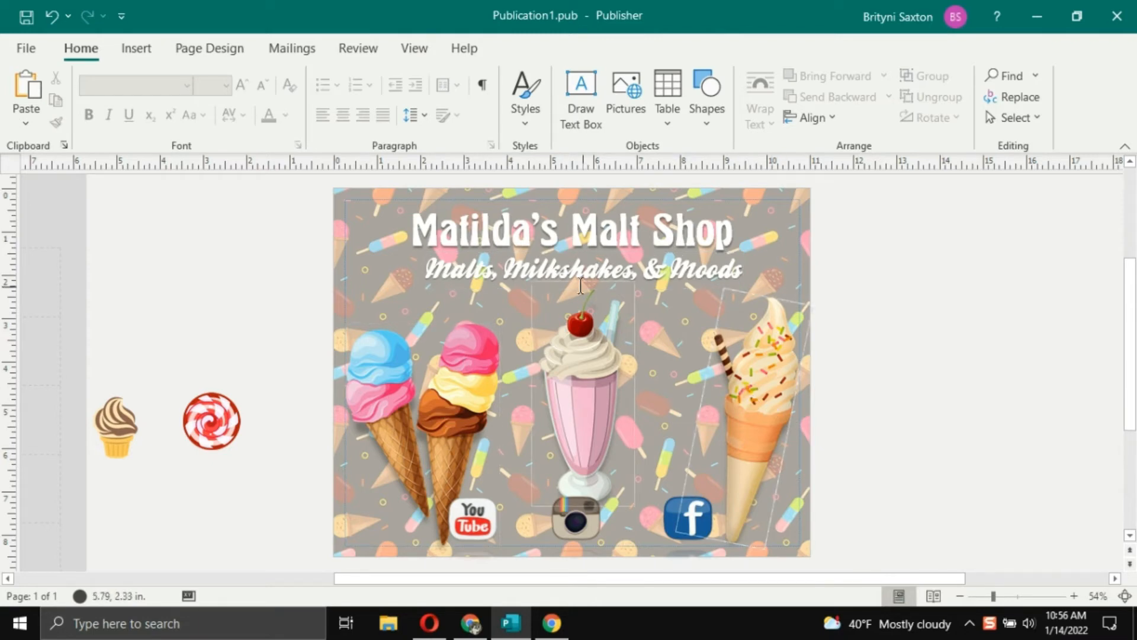
triple_click(556, 270)
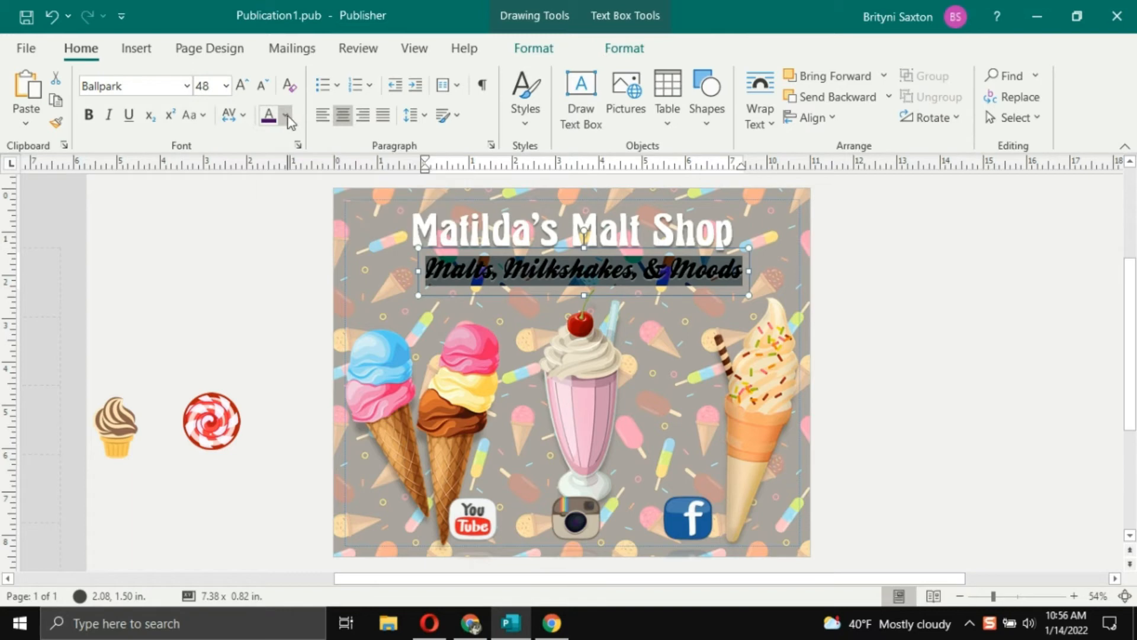
left_click(286, 122)
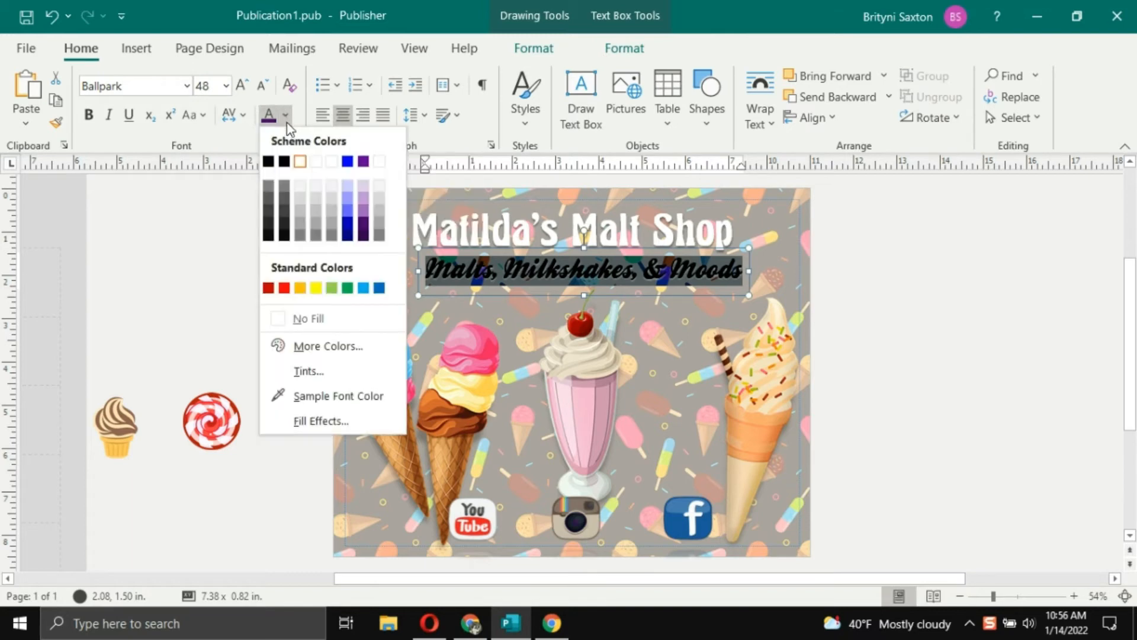
left_click(372, 392)
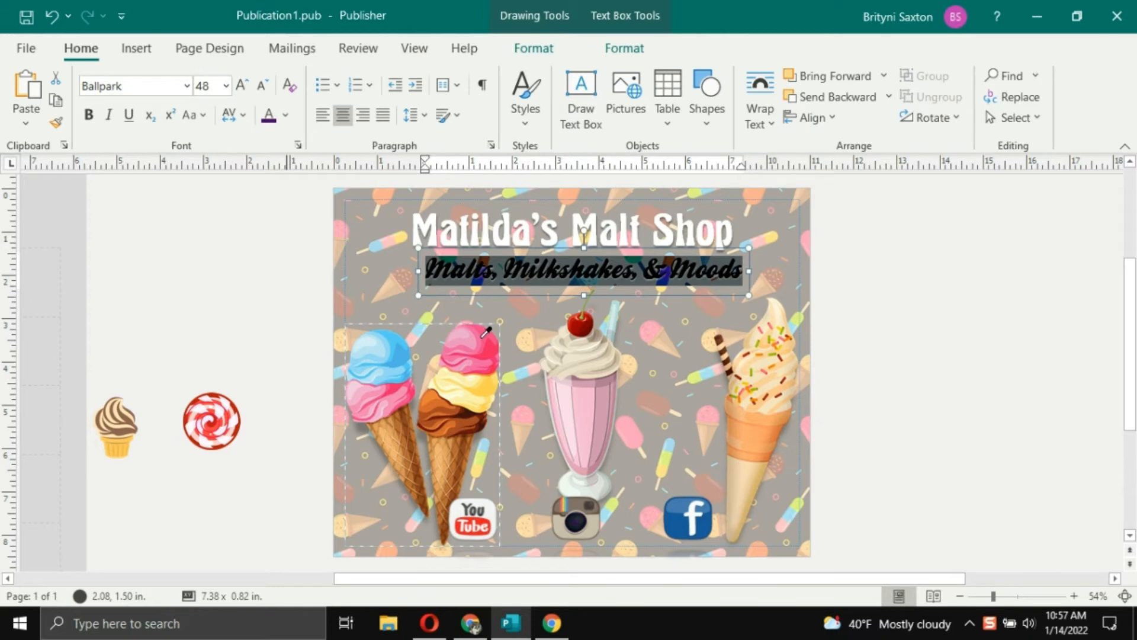
left_click(399, 359)
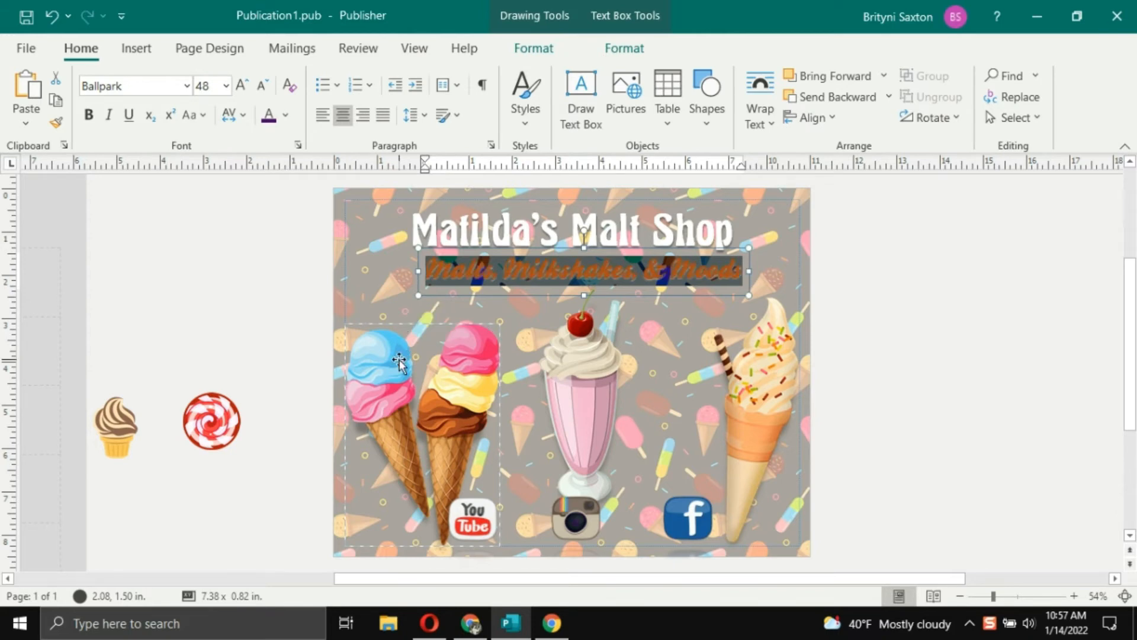
left_click(866, 251)
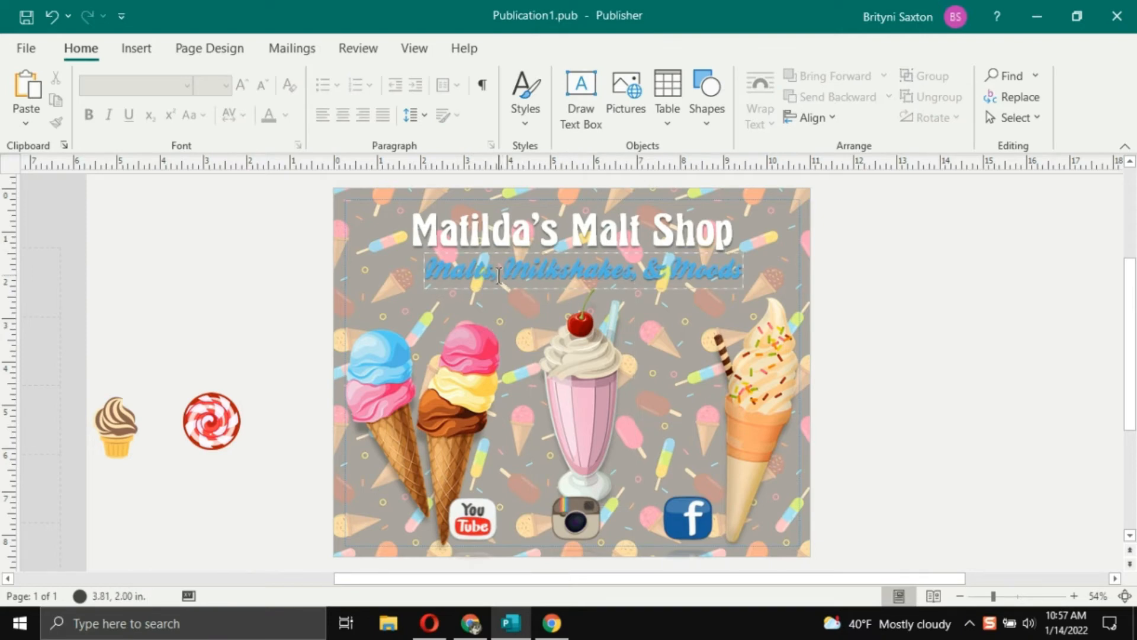
- Reduce the tagline text to 36 pt and deselect it
triple_click(543, 272)
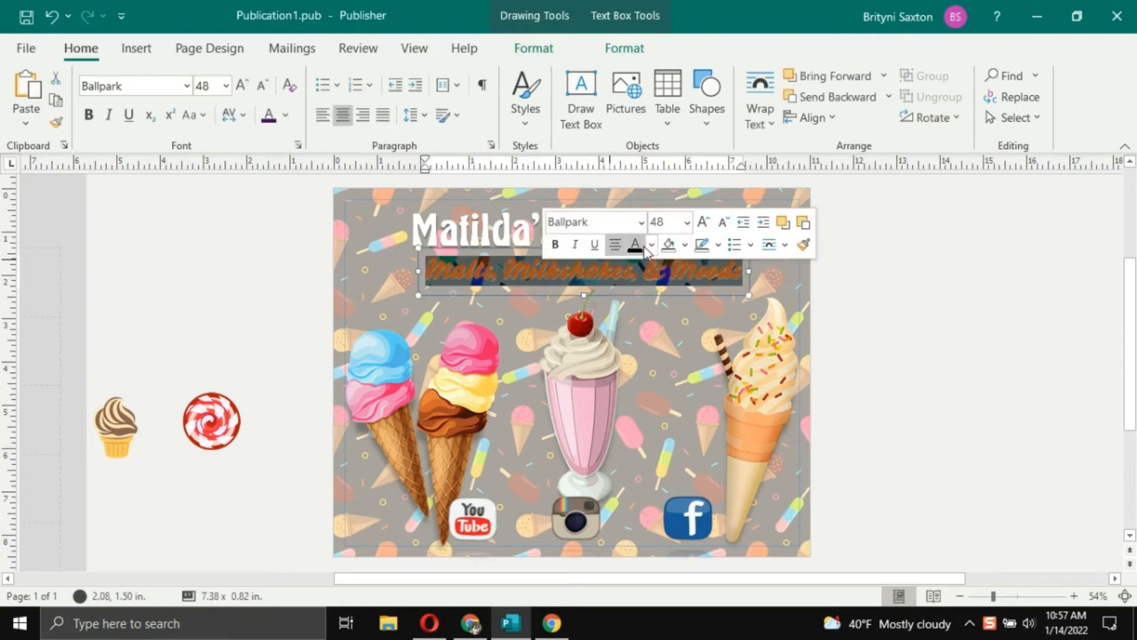
left_click(723, 223)
left_click(936, 335)
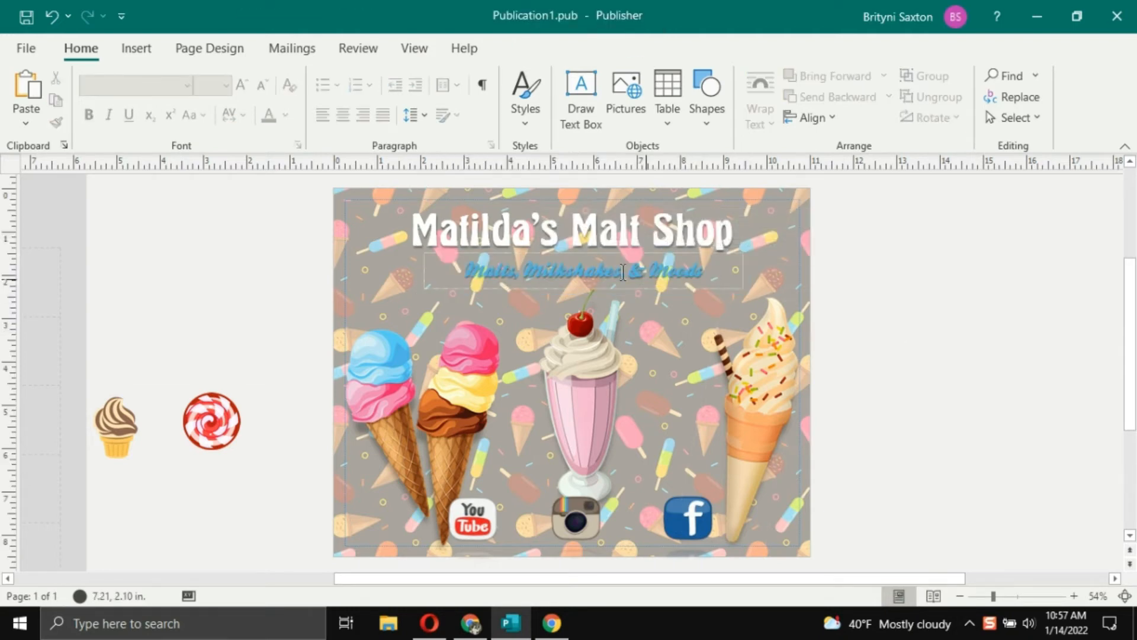
- Set the tagline's font to Hello Bunny
triple_click(603, 266)
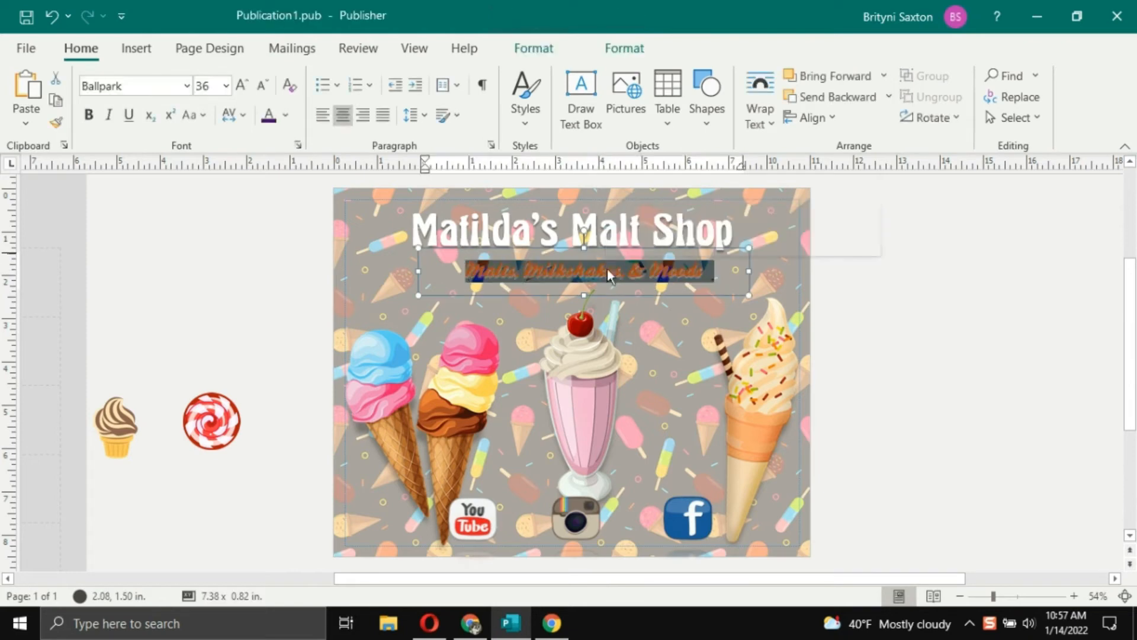
left_click(187, 85)
scroll(278, 355, "down", 6)
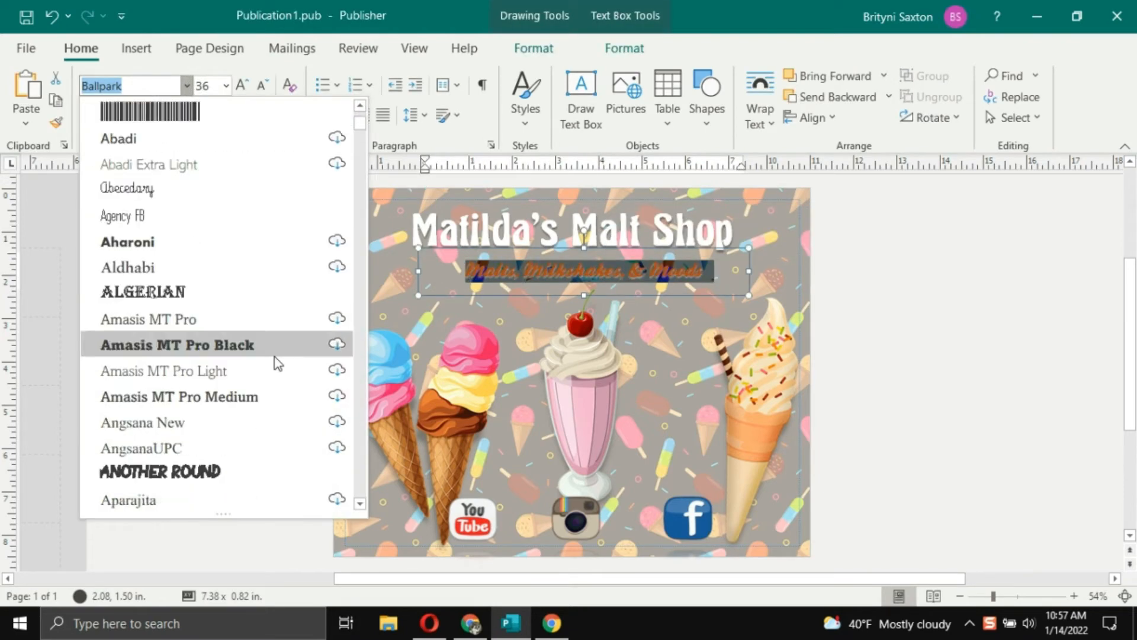
scroll(278, 363, "down", 6)
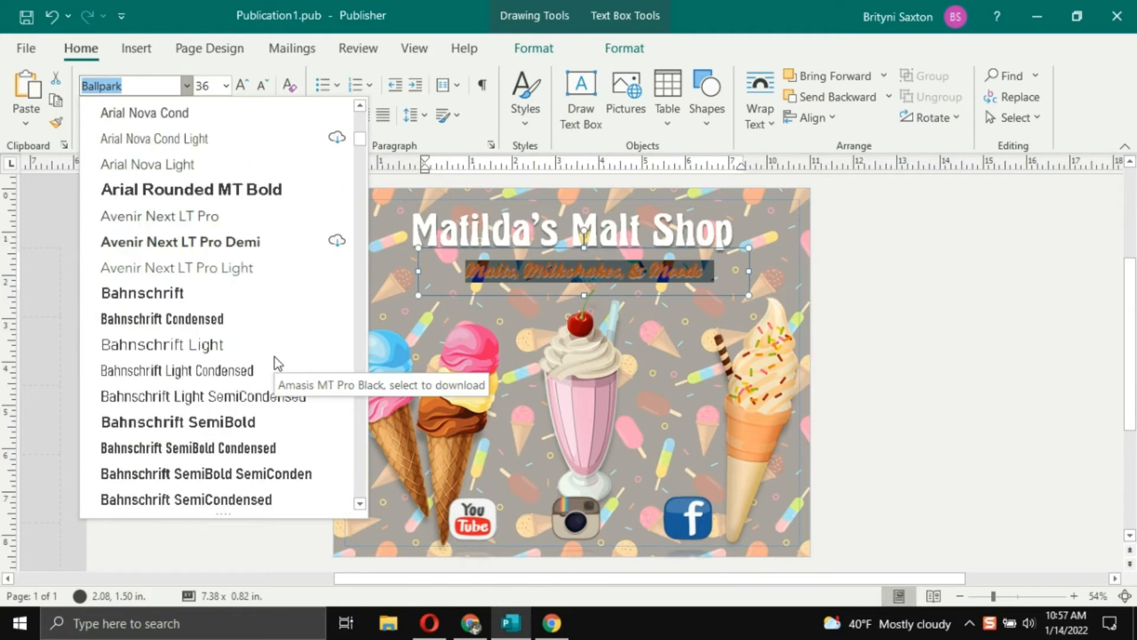
scroll(276, 363, "down", 4)
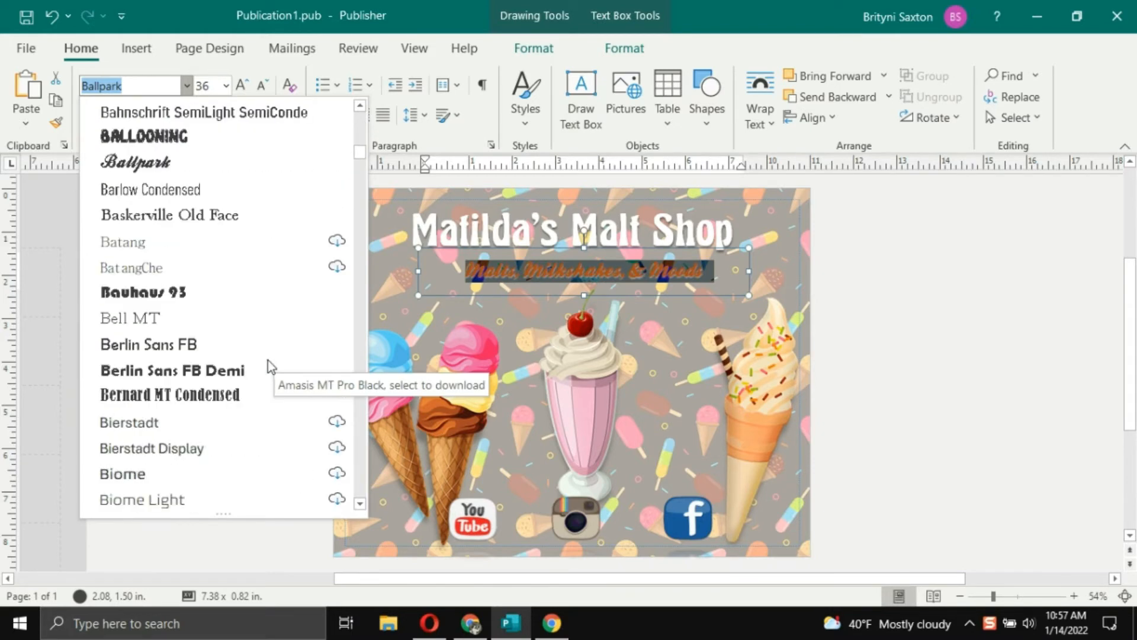
scroll(268, 361, "down", 1)
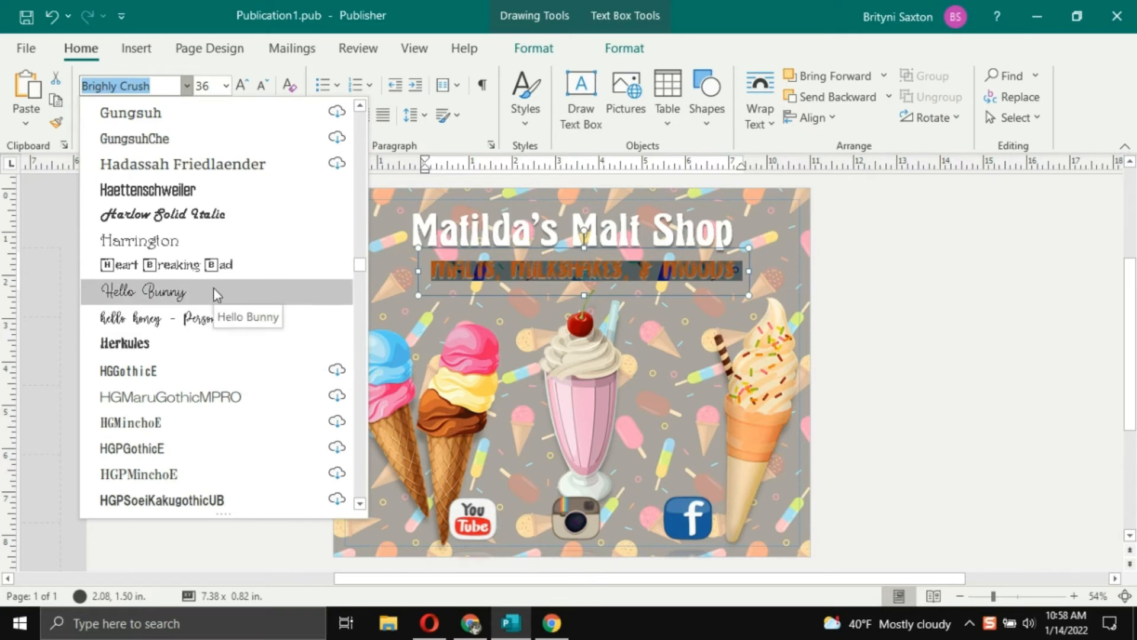
left_click(215, 290)
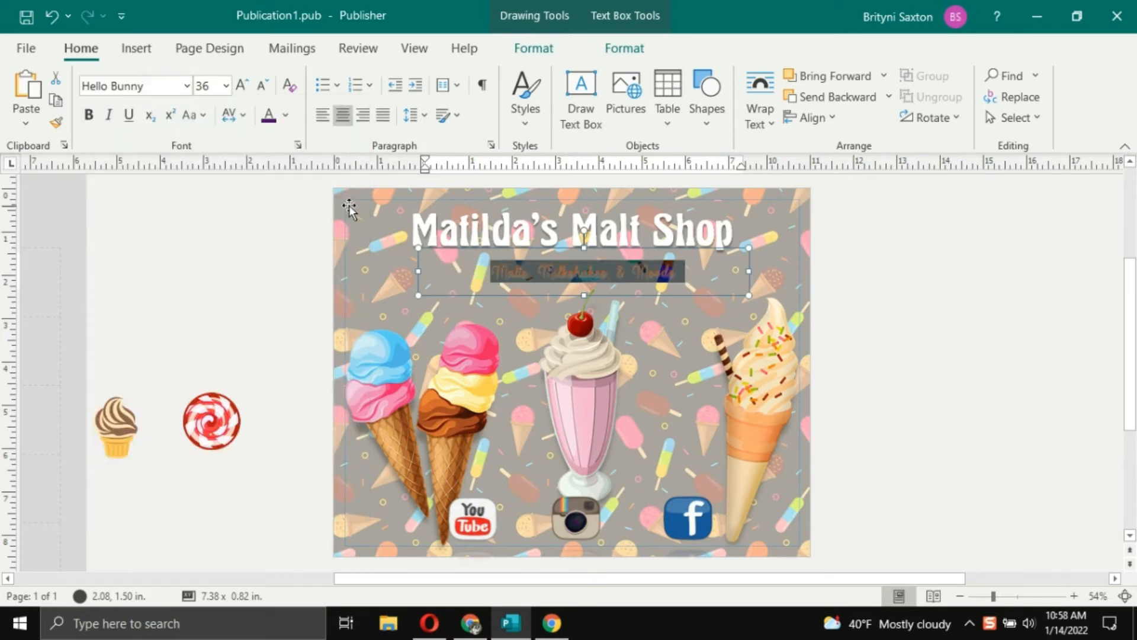
- Enlarge the Hello Bunny tagline to 48 pt and deselect the text box
left_click(242, 86)
left_click(245, 84)
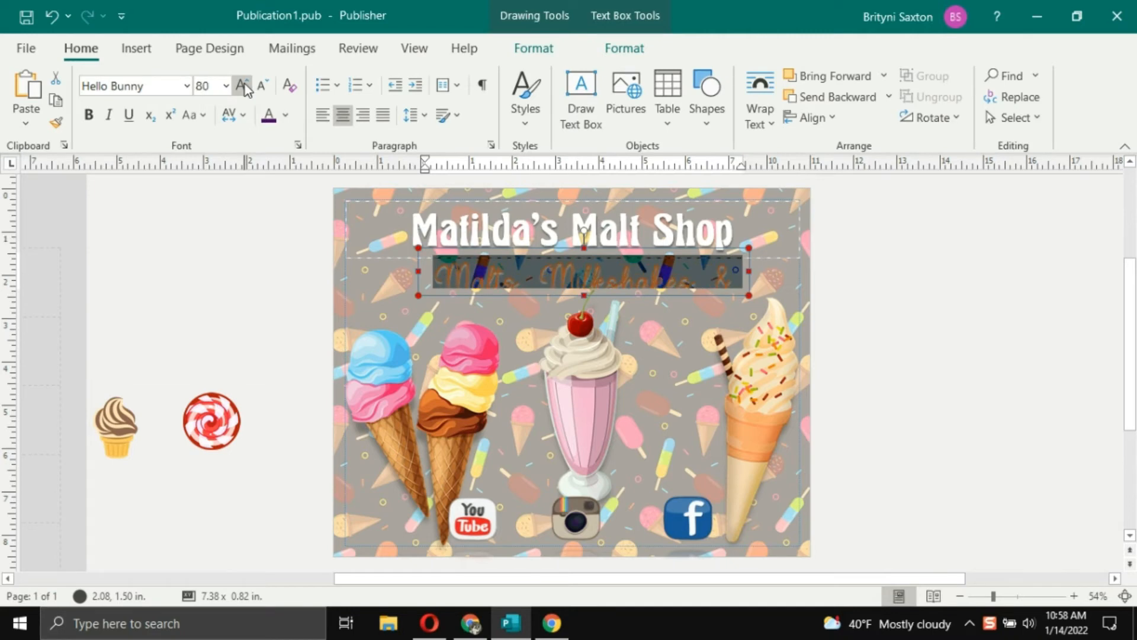
left_click(267, 90)
left_click(267, 91)
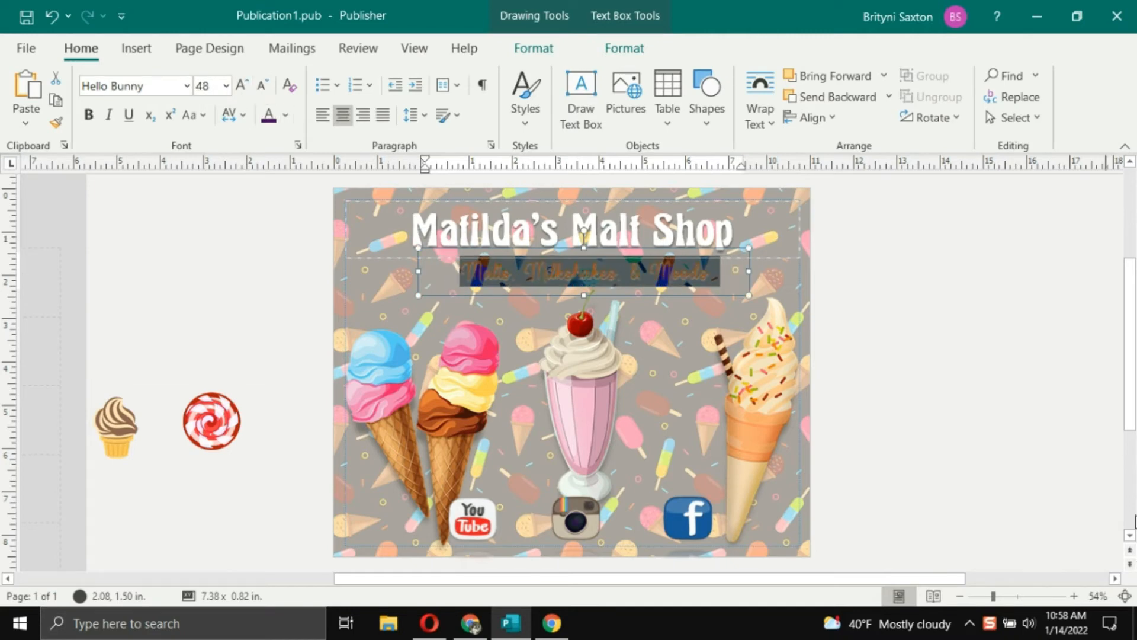
left_click(1114, 399)
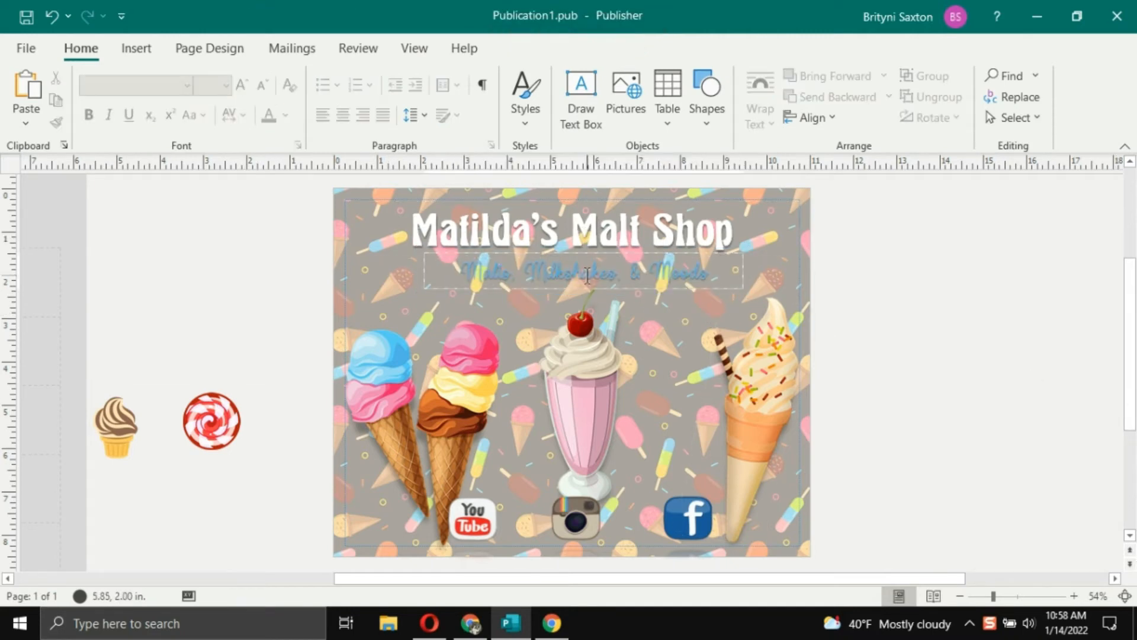
- Center-align the title and tagline text boxes with each other and deselect them
triple_click(587, 275)
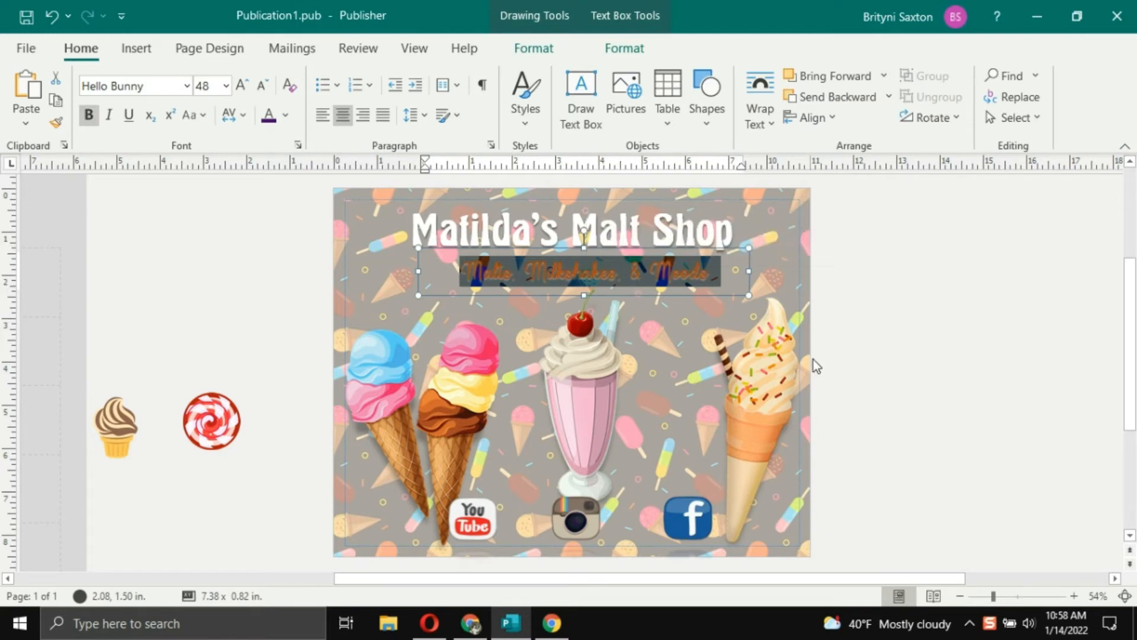
left_click(873, 351)
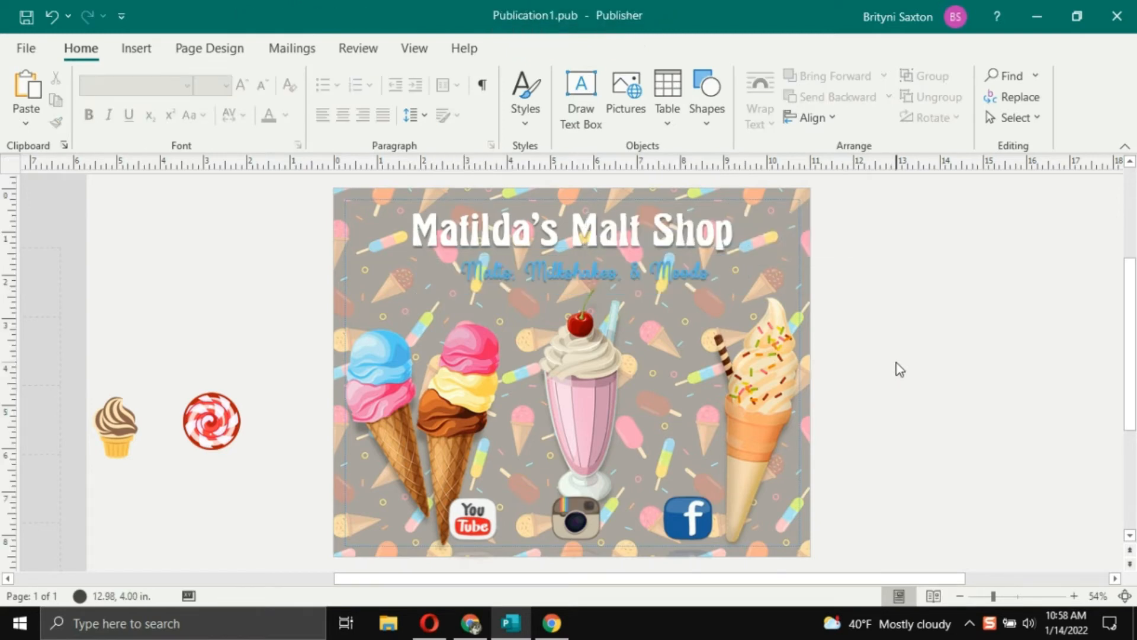
left_click(654, 233)
left_click(656, 272, "shift")
left_click(826, 118)
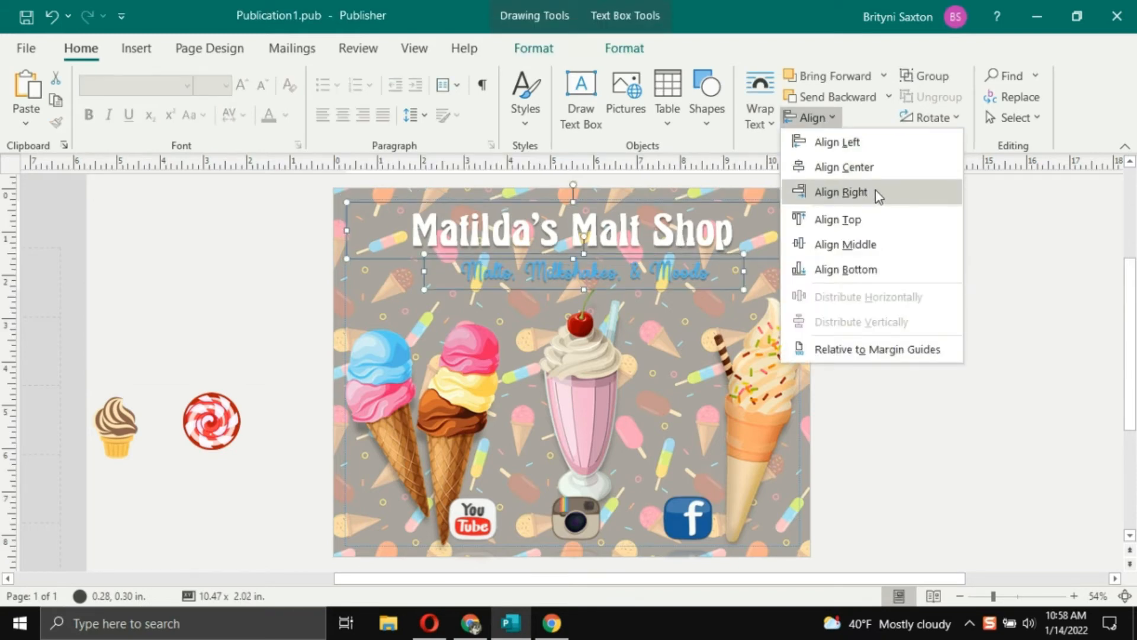
left_click(871, 167)
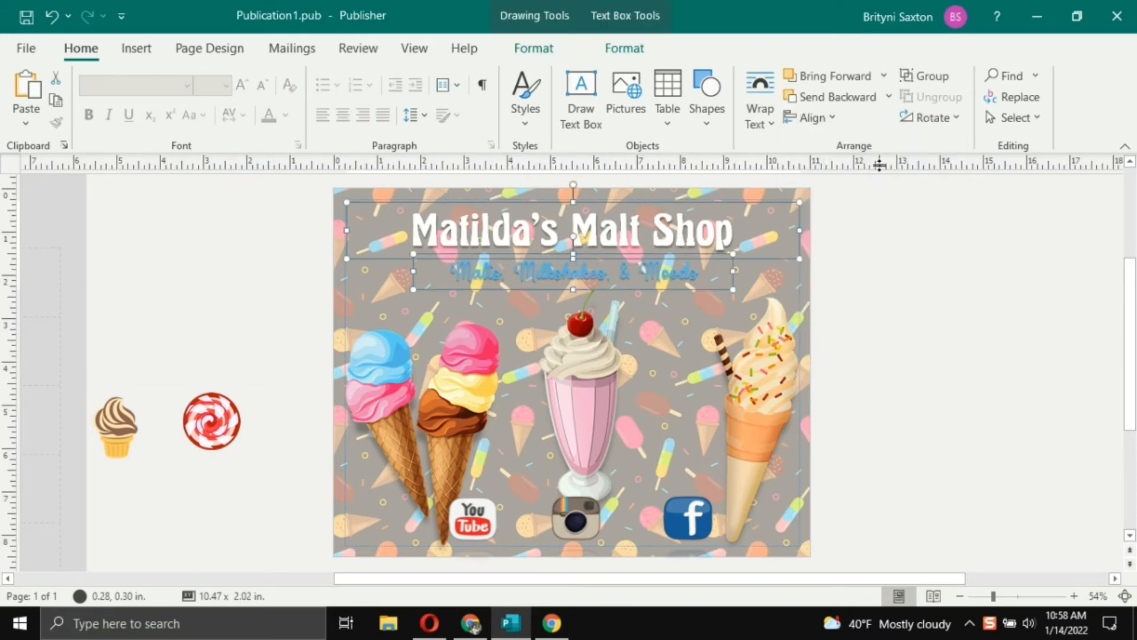
left_click(952, 391)
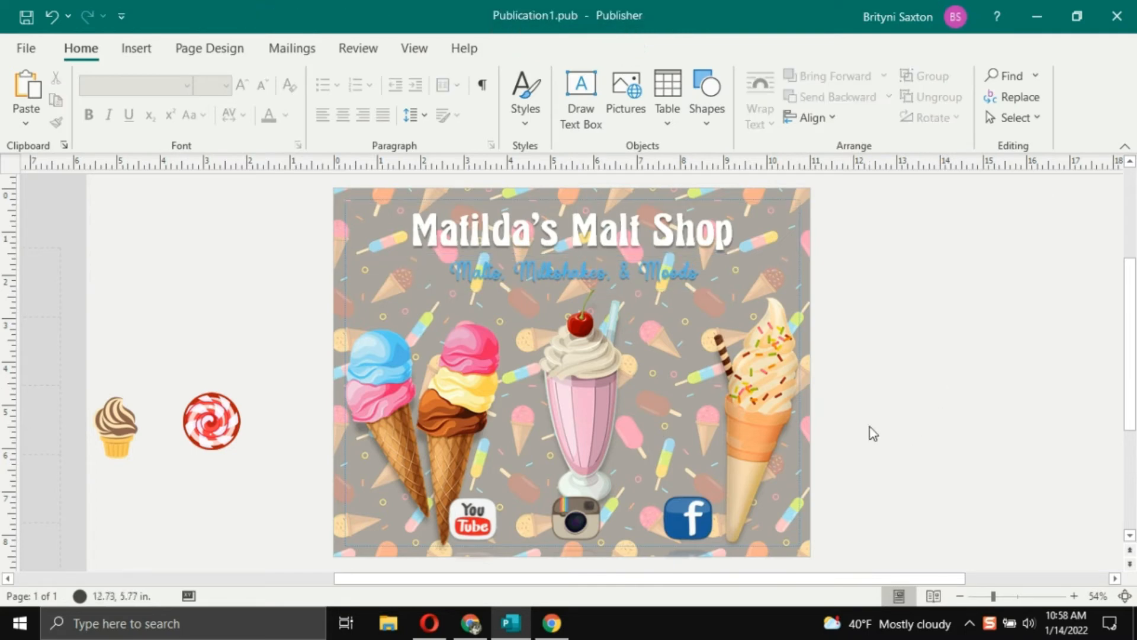
- Recolor the tagline text with the pink sampled from the top scoop of the triple-scoop ice cream cone
triple_click(562, 270)
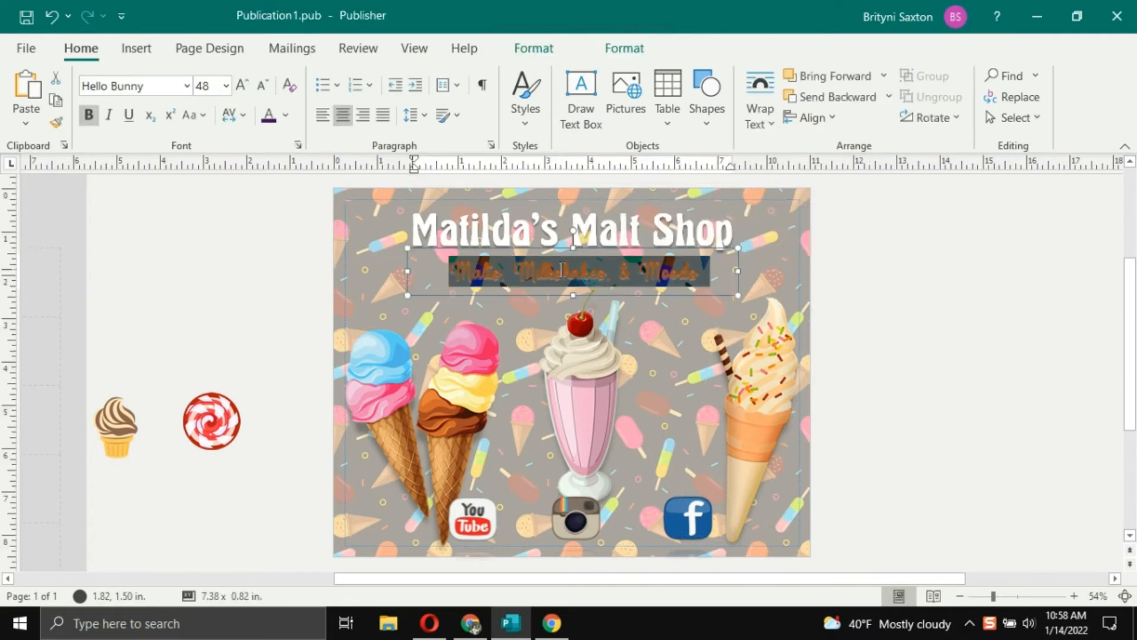
left_click(286, 115)
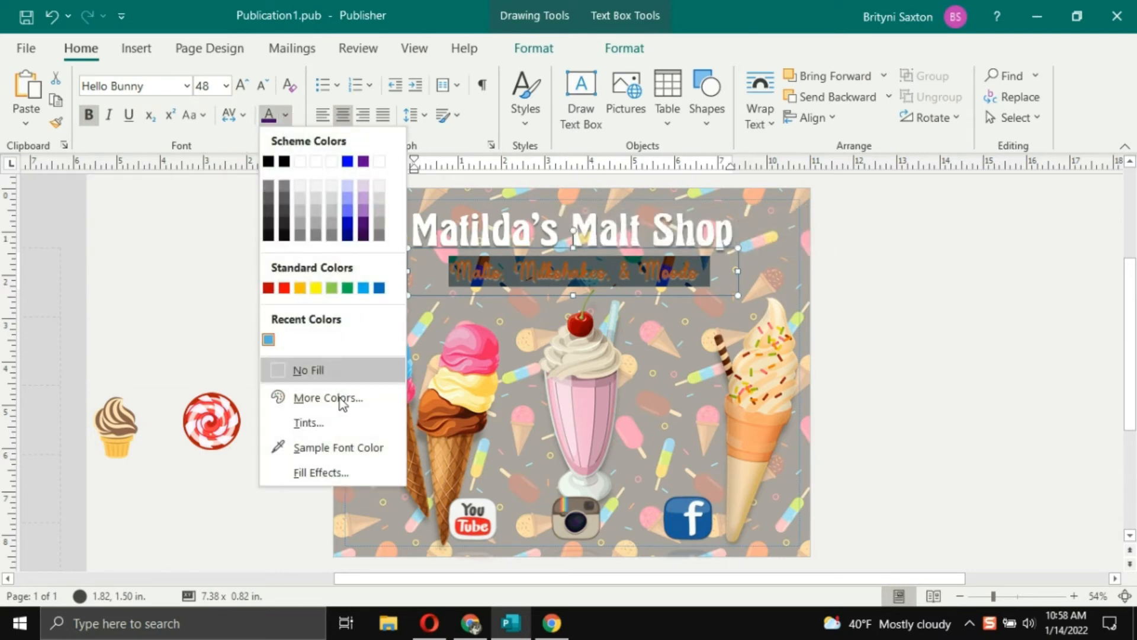
left_click(364, 446)
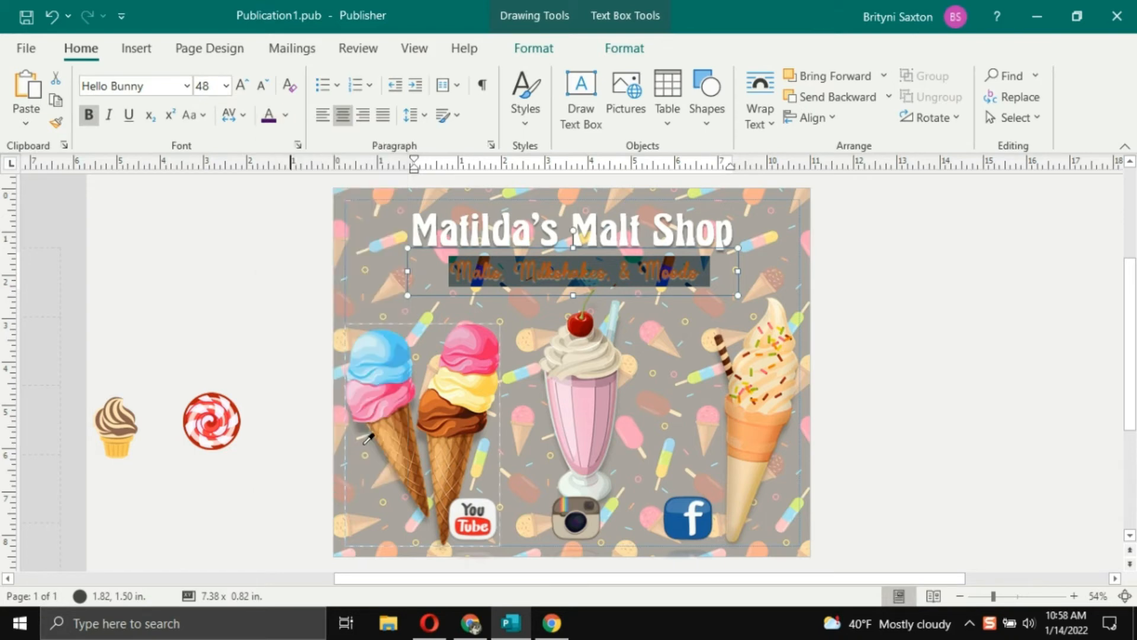
left_click(489, 349)
left_click(941, 322)
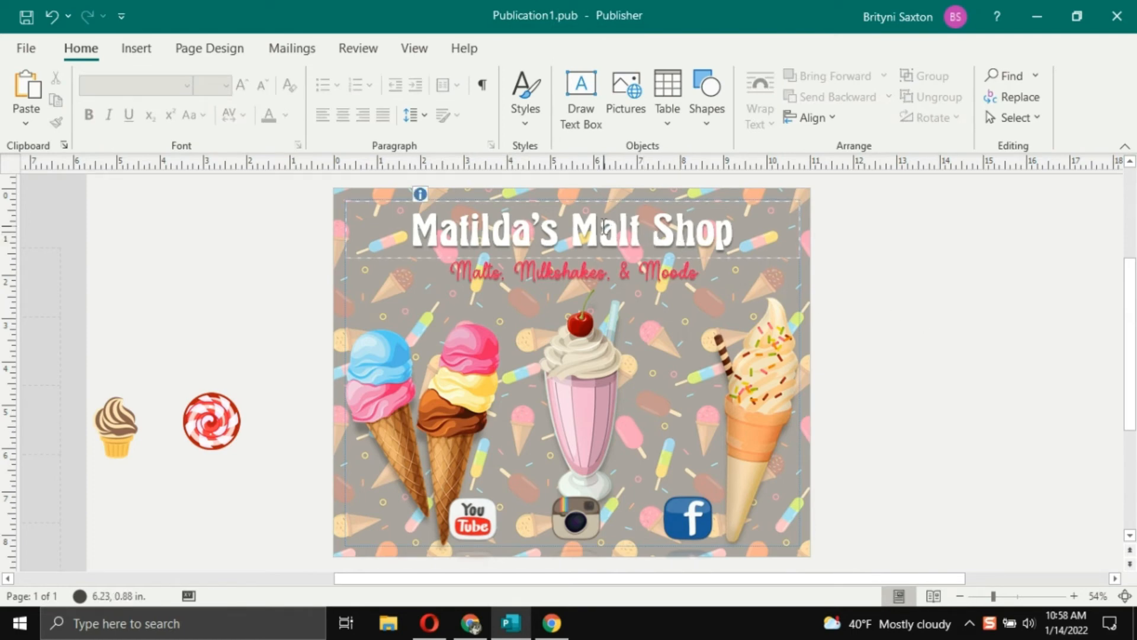
- Recolor the title Matilda's Malt Shop with the recently sampled light blue and deselect it
triple_click(567, 228)
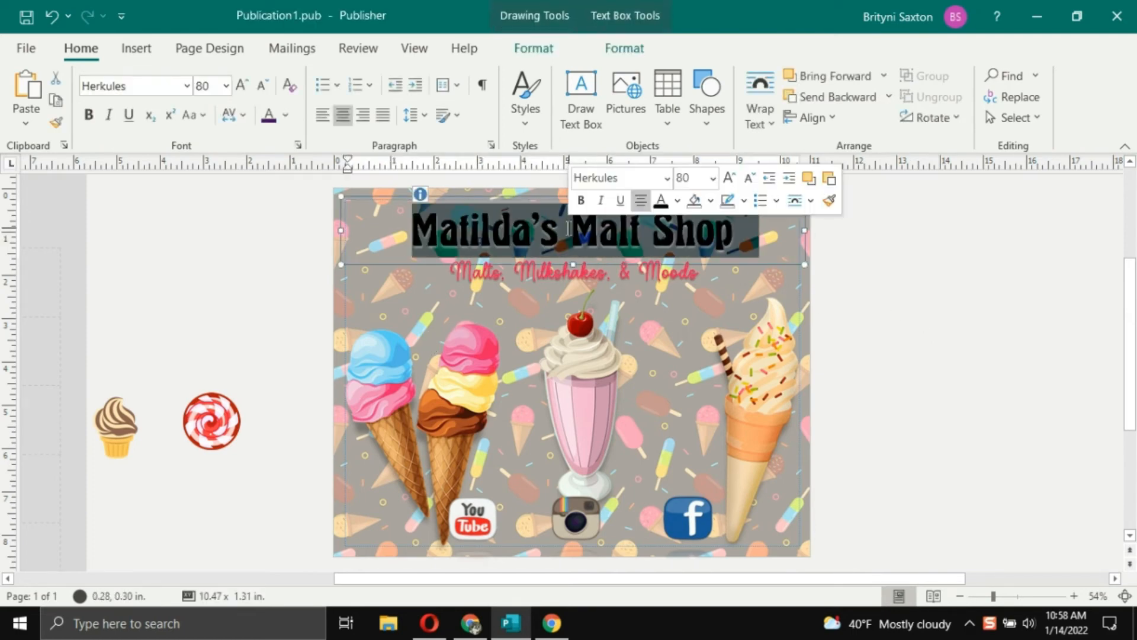
left_click(287, 115)
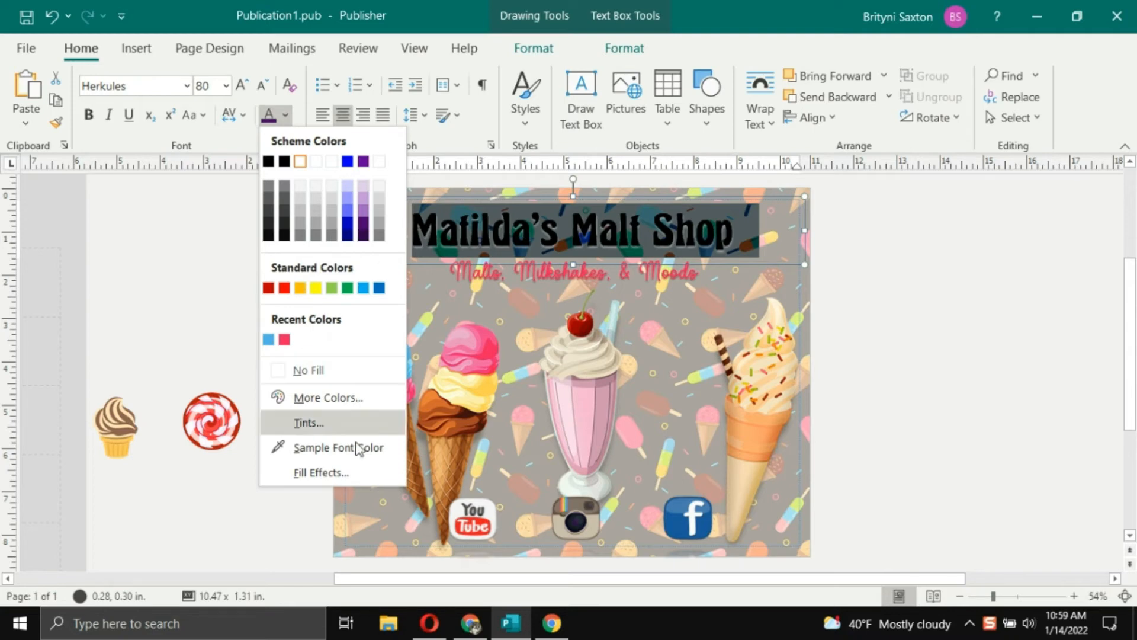
left_click(271, 340)
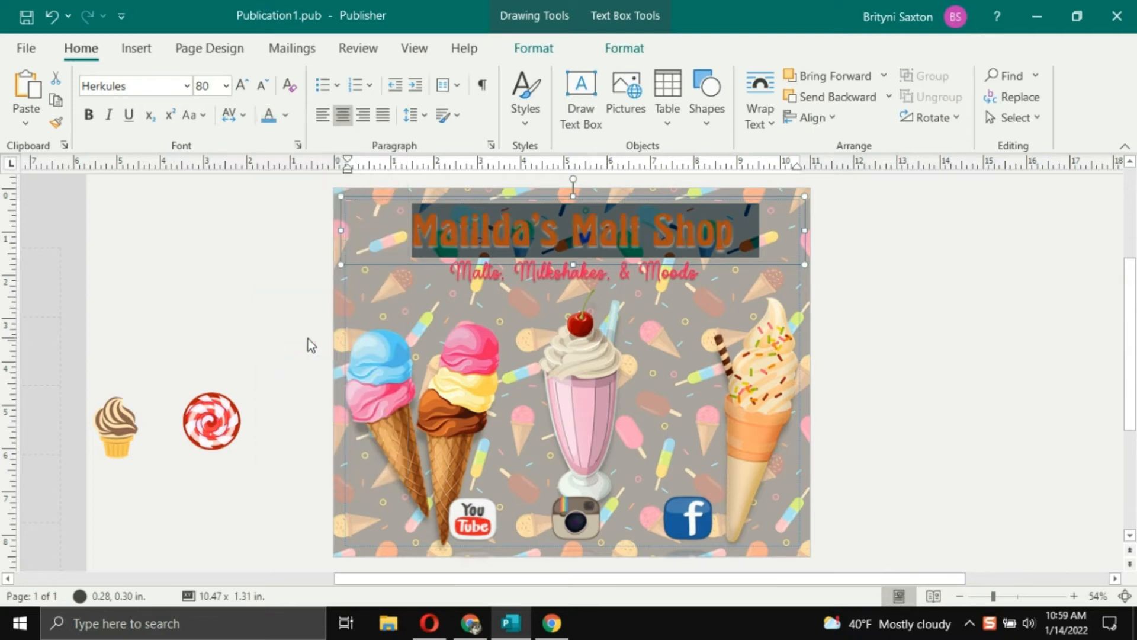
left_click(895, 374)
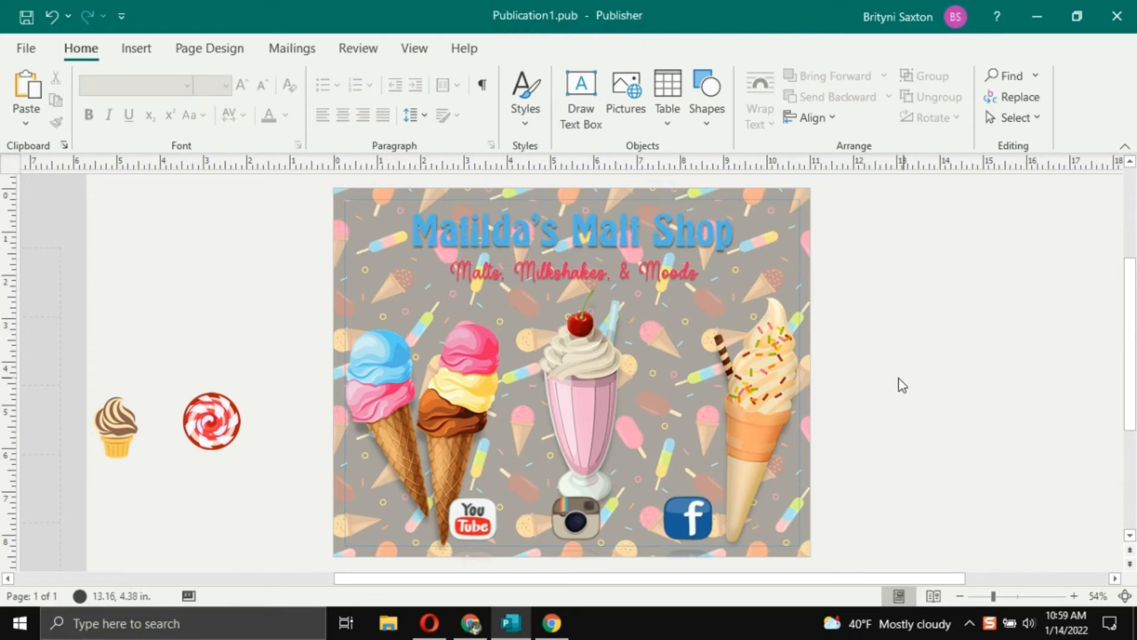
left_click(874, 401)
- Add a white outline to the text of the title Matilda's Malt Shop
triple_click(654, 232)
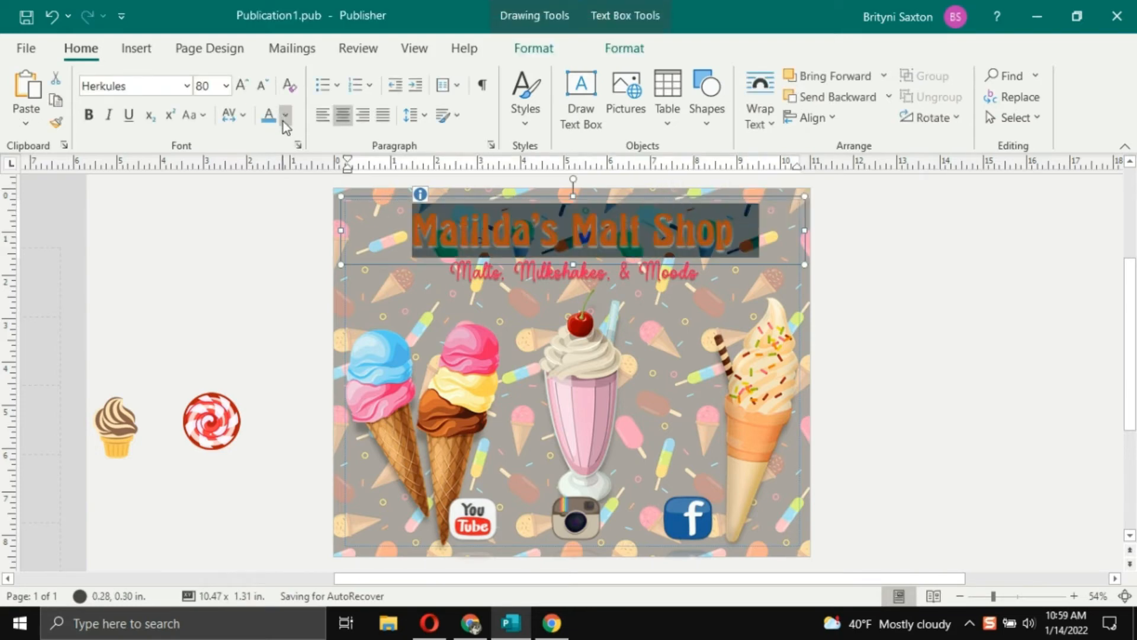
left_click(641, 45)
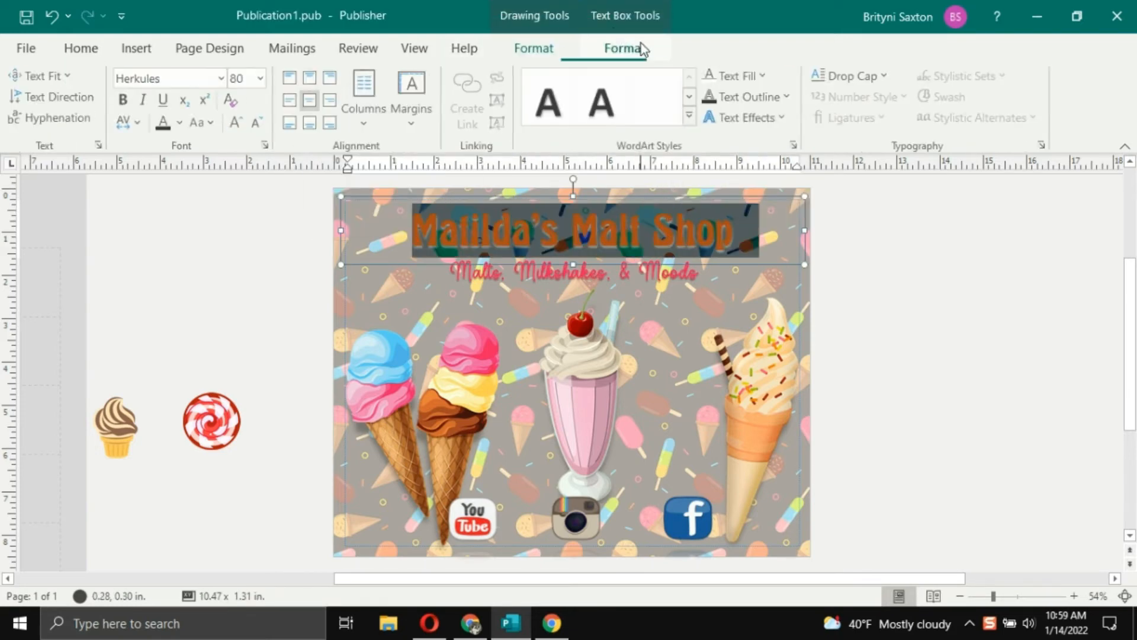
left_click(789, 98)
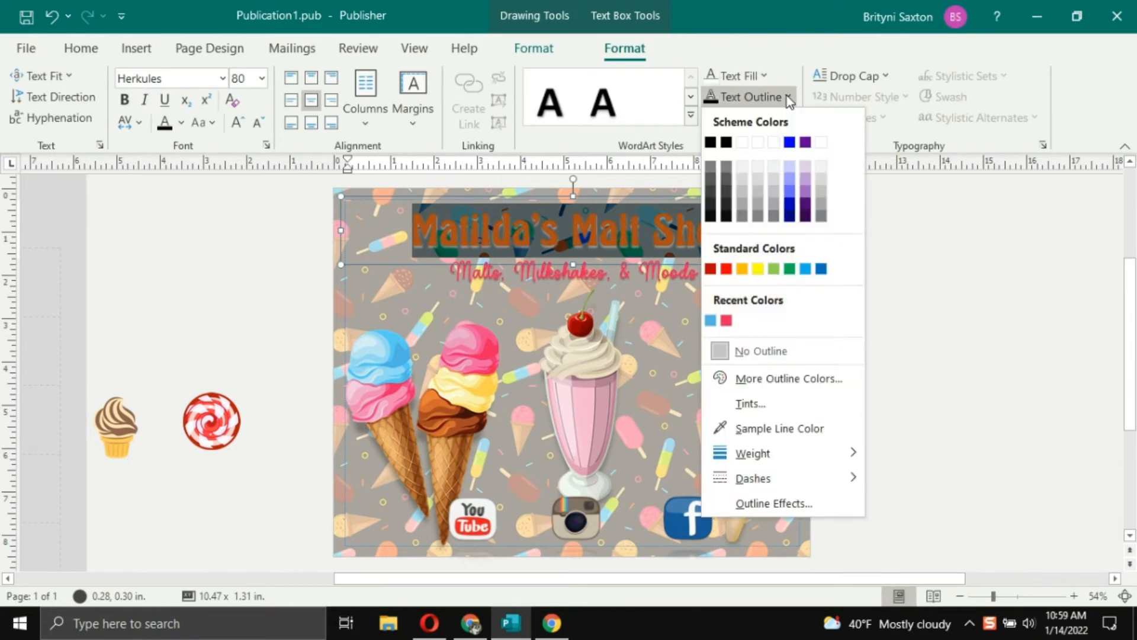
left_click(823, 145)
left_click(969, 286)
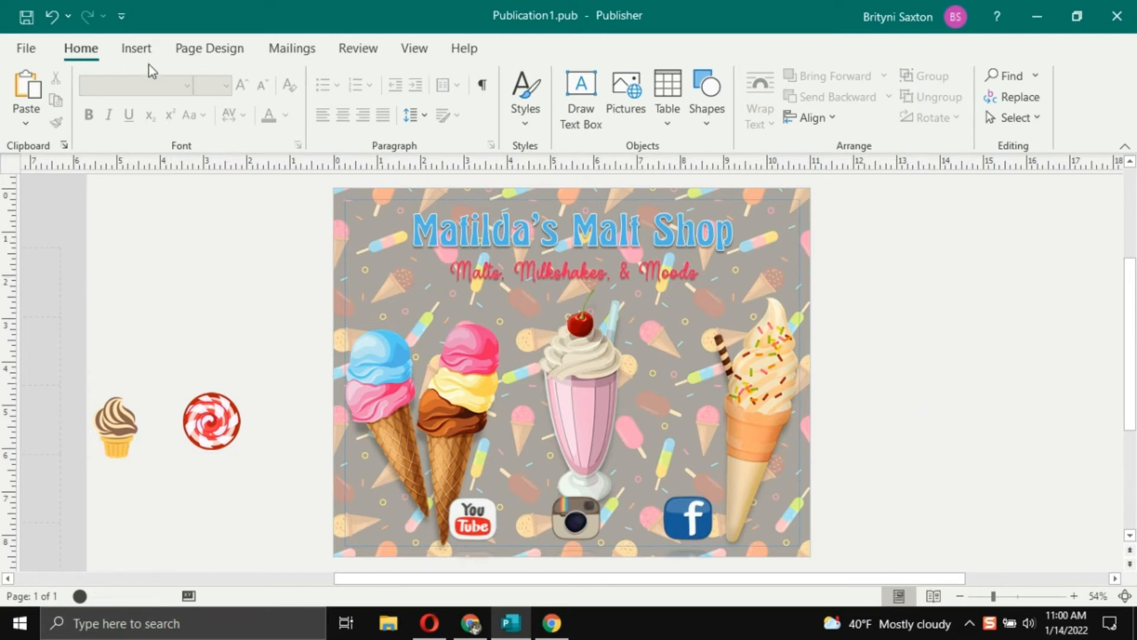
- Insert the chocolate-ice-cream-sundae picture from the Graphics folder
left_click(136, 50)
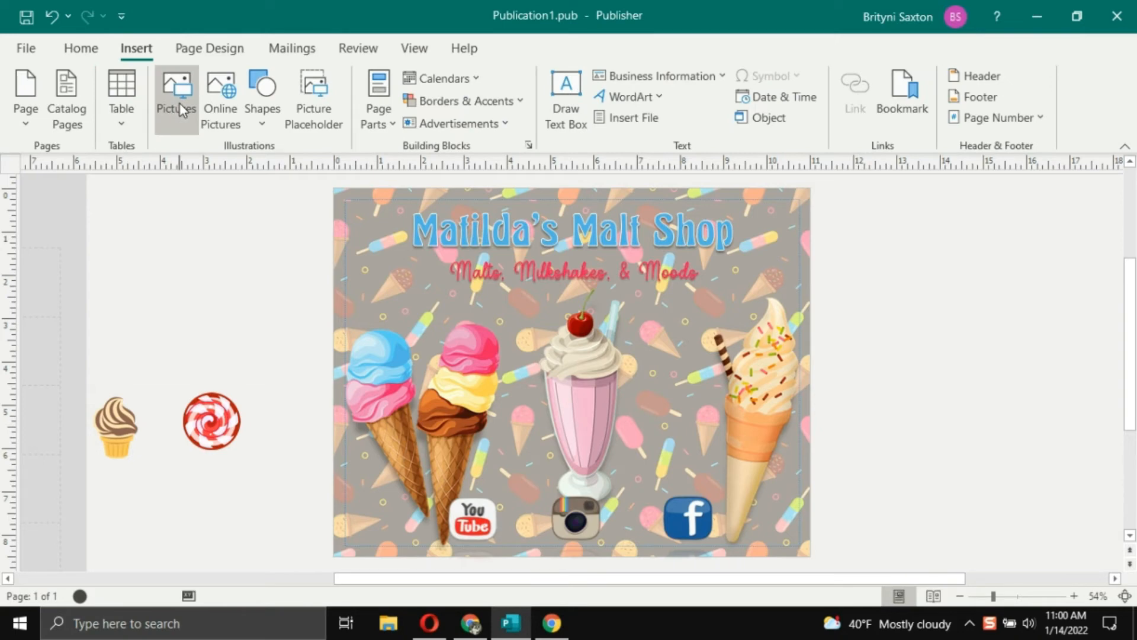
left_click(179, 108)
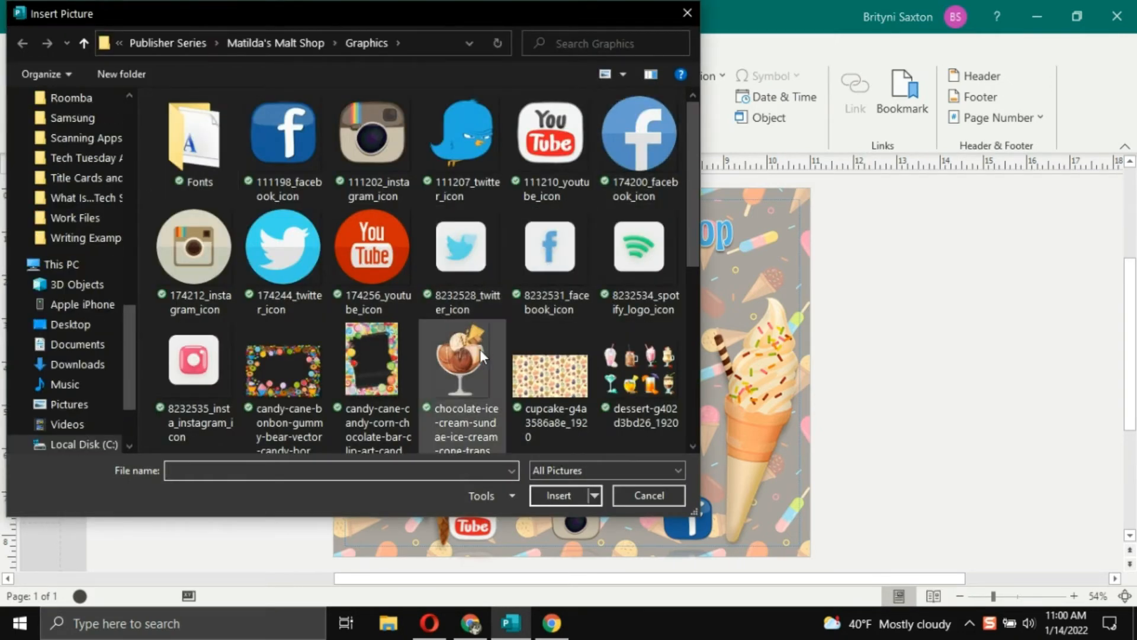
left_click(480, 350)
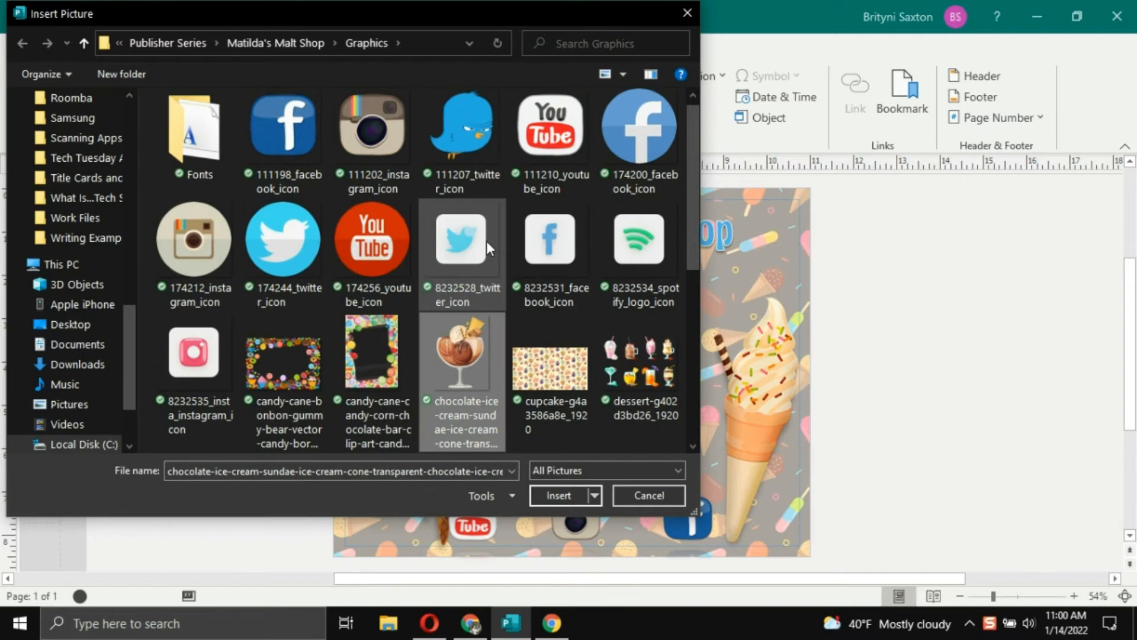
scroll(485, 241, "down", 2)
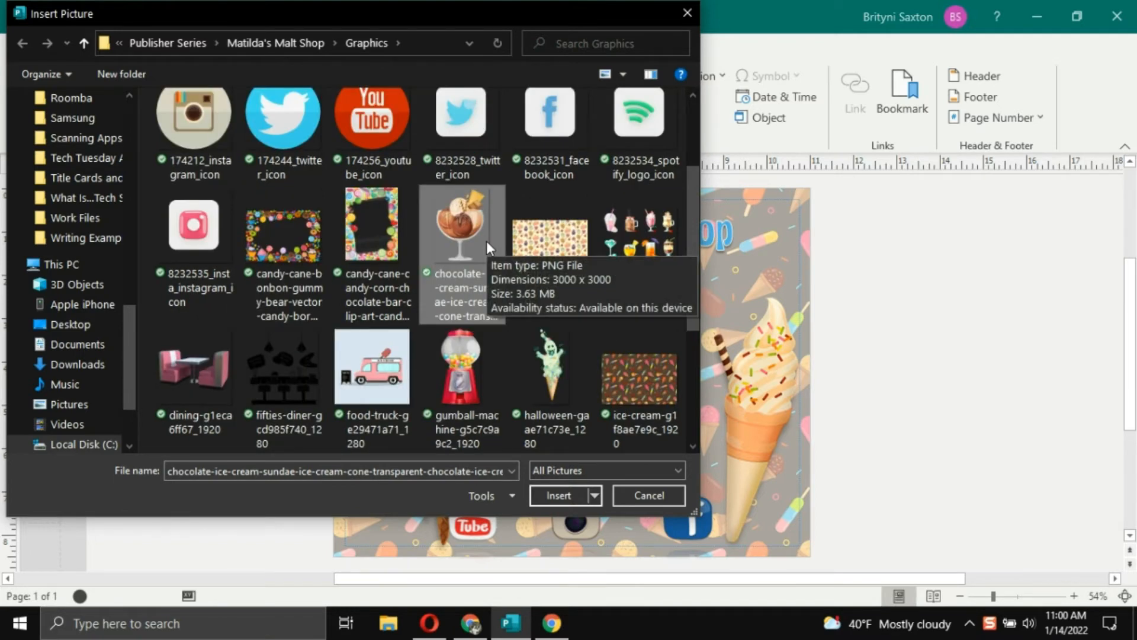
scroll(486, 241, "down", 2)
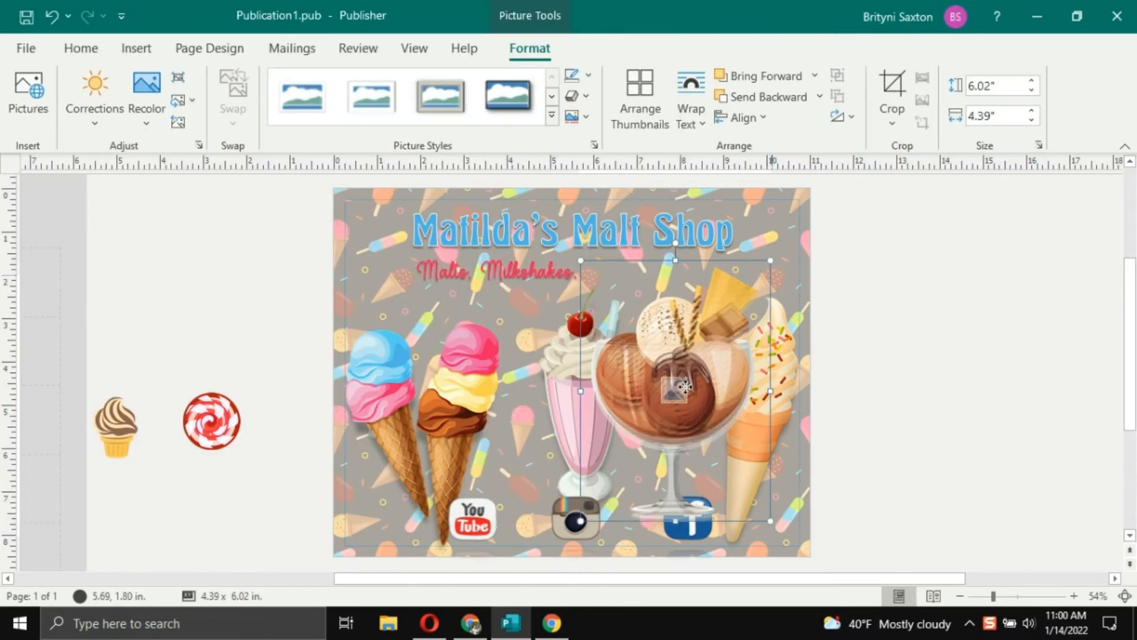
- Shrink the sundae picture to about 3.64 x 4.99 in and layer it behind the milkshake and the sprinkled cone
left_click_drag(686, 387, 681, 391)
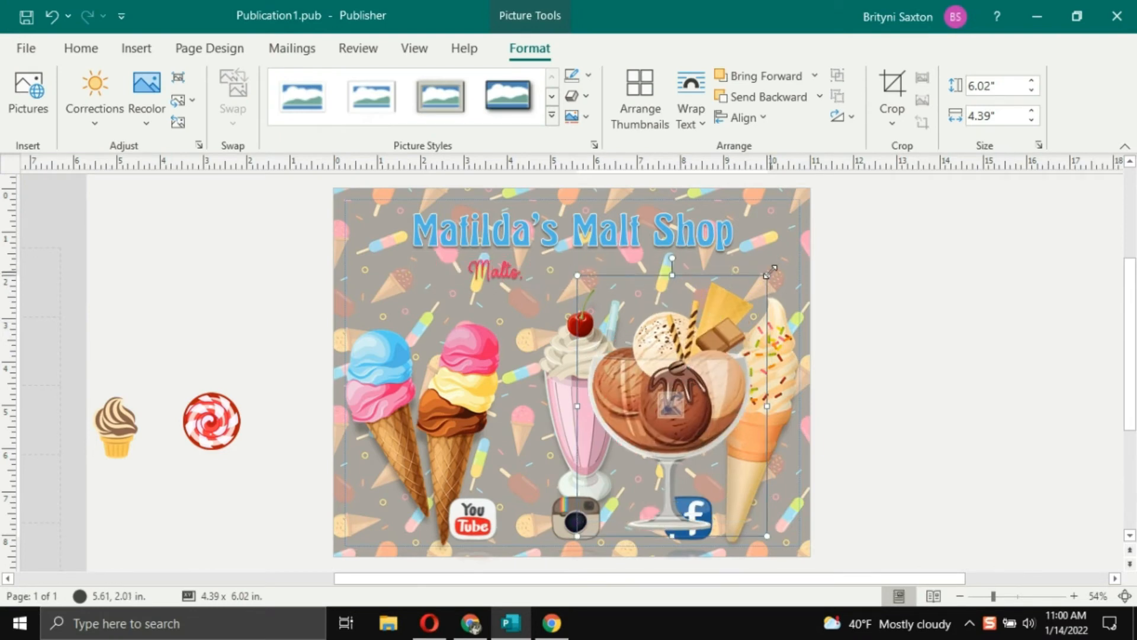
left_click_drag(767, 274, 735, 321)
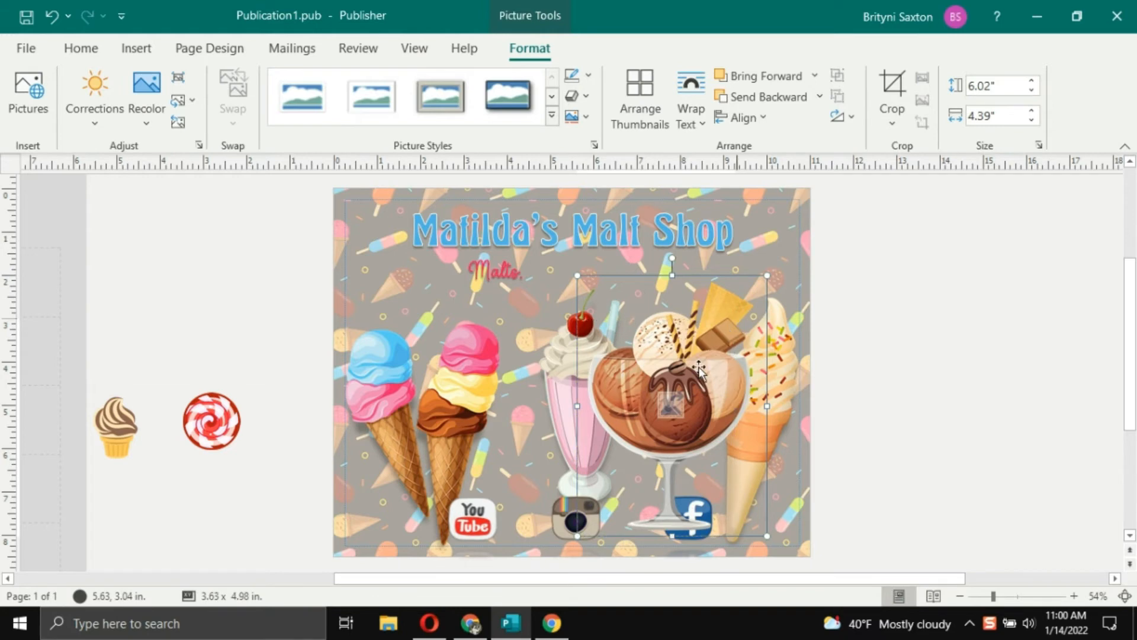
left_click_drag(673, 397, 690, 368)
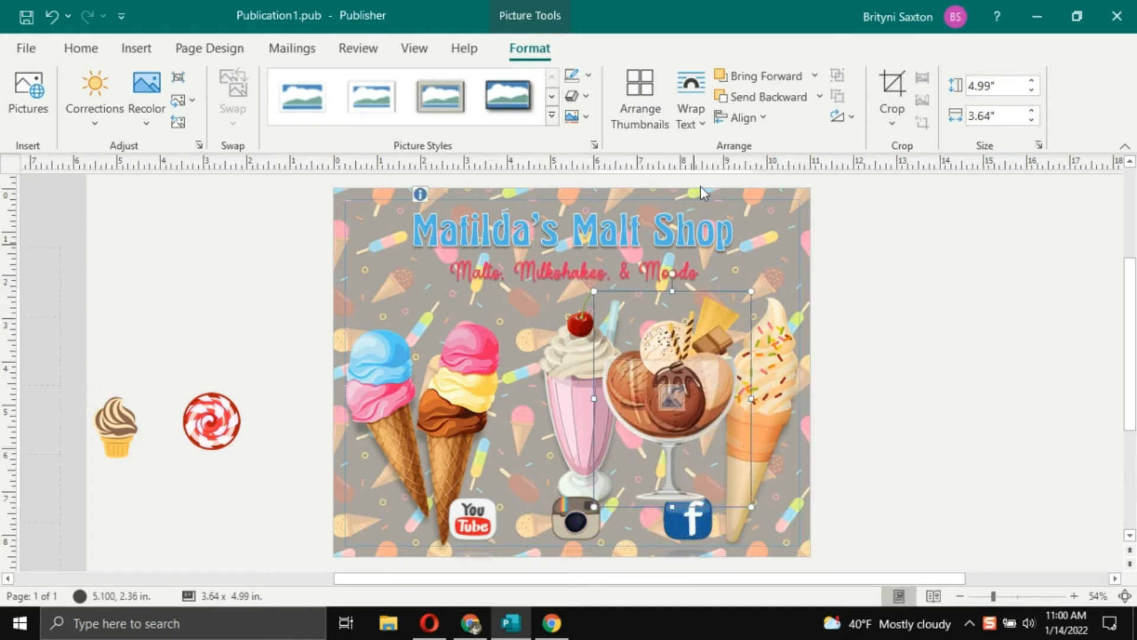
left_click(776, 101)
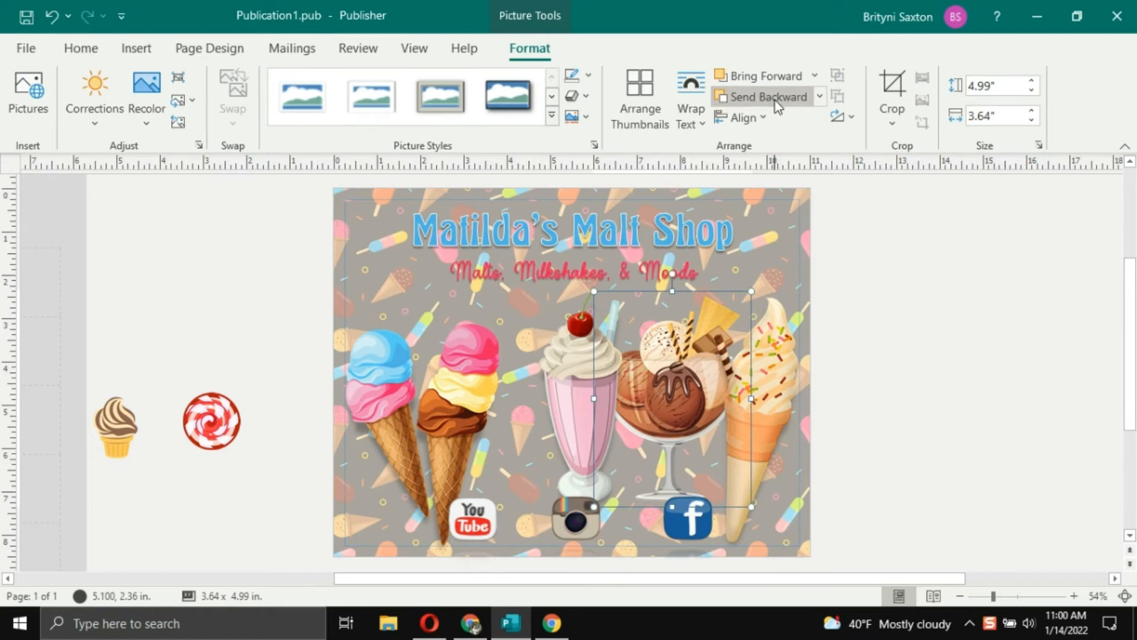
left_click(894, 460)
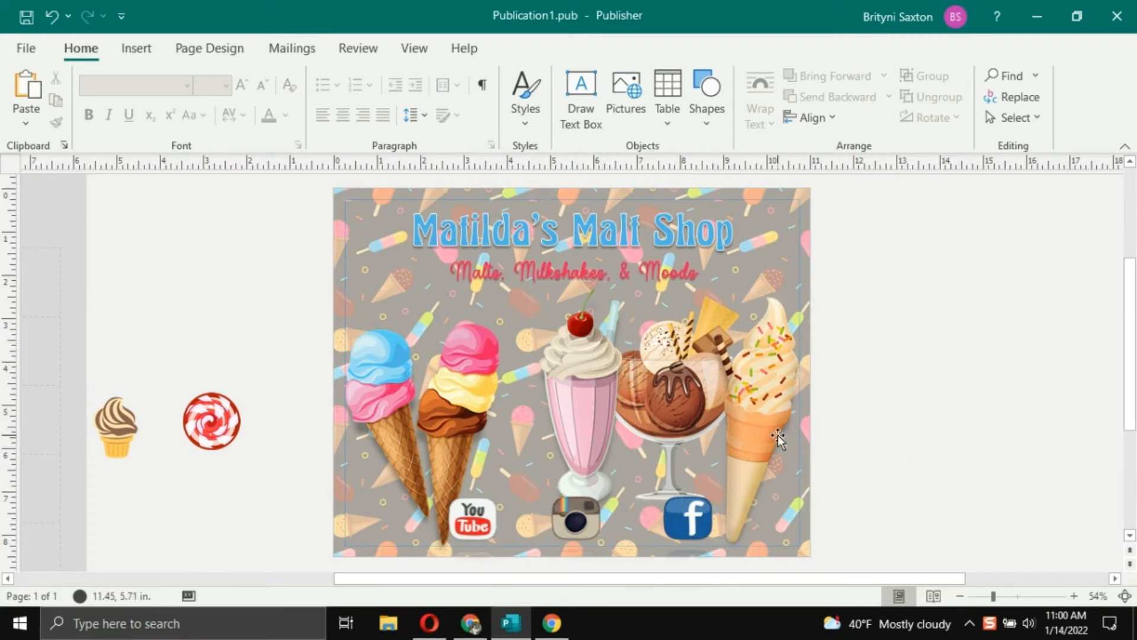
- Insert the dessert-g402d3bd26_1920 picture from the Graphics folder
left_click(144, 53)
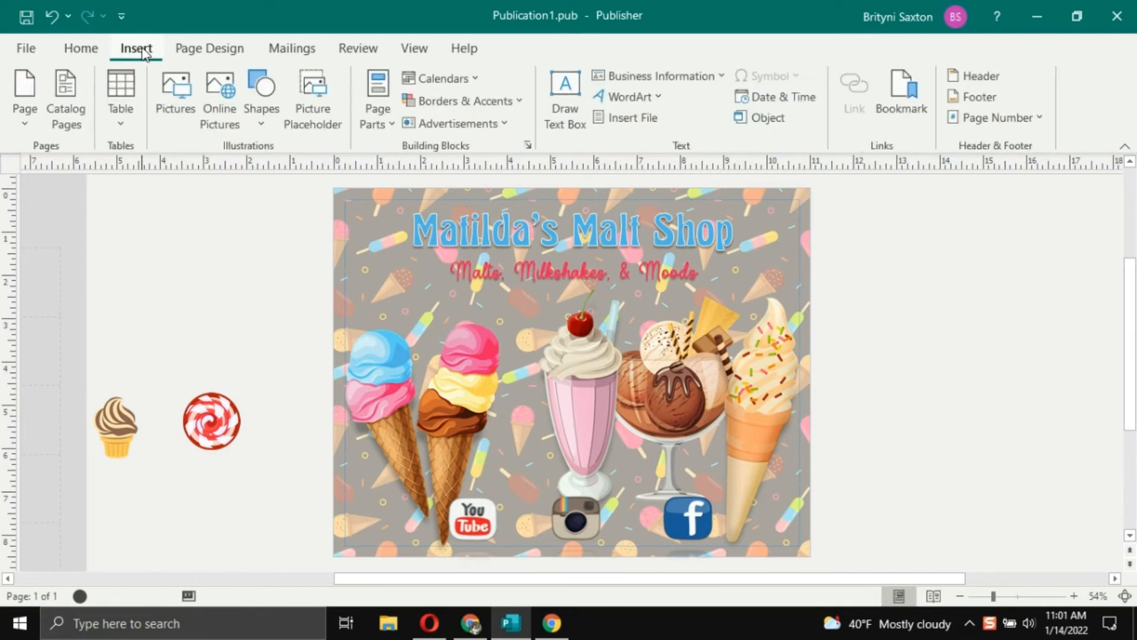
left_click(179, 119)
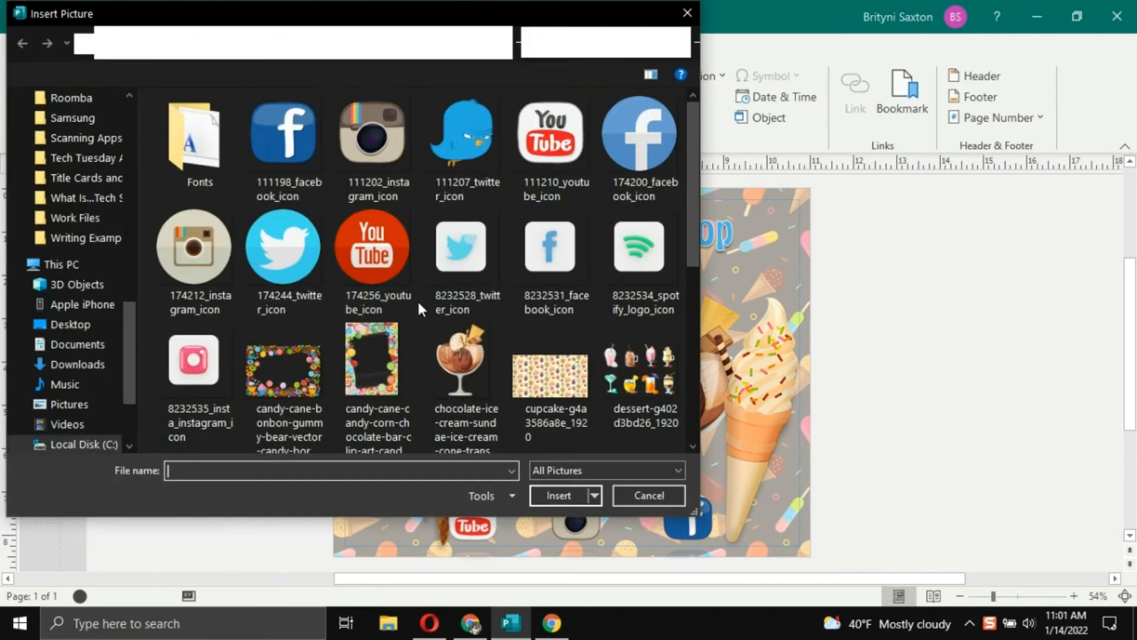
left_click(649, 382)
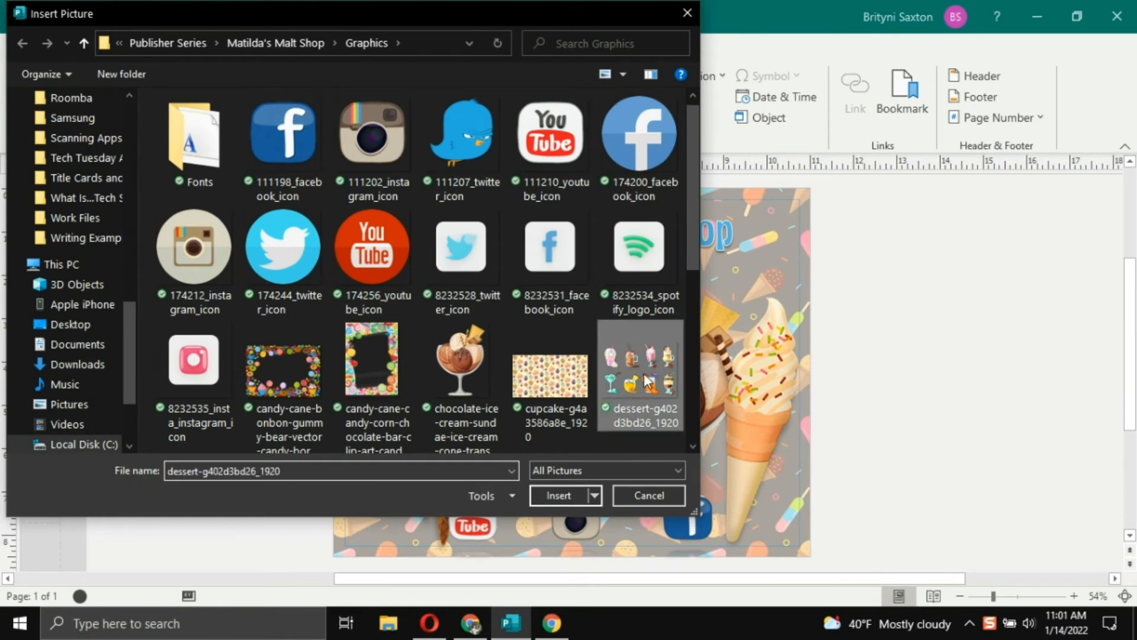
scroll(371, 297, "down", 2)
scroll(371, 298, "down", 2)
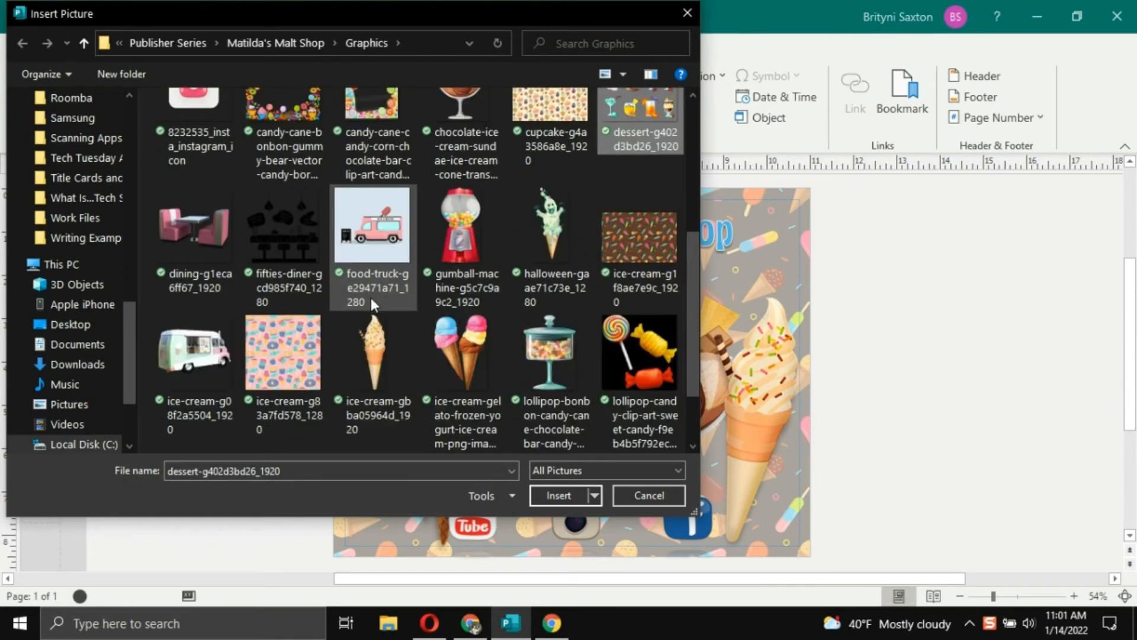
scroll(371, 297, "down", 2)
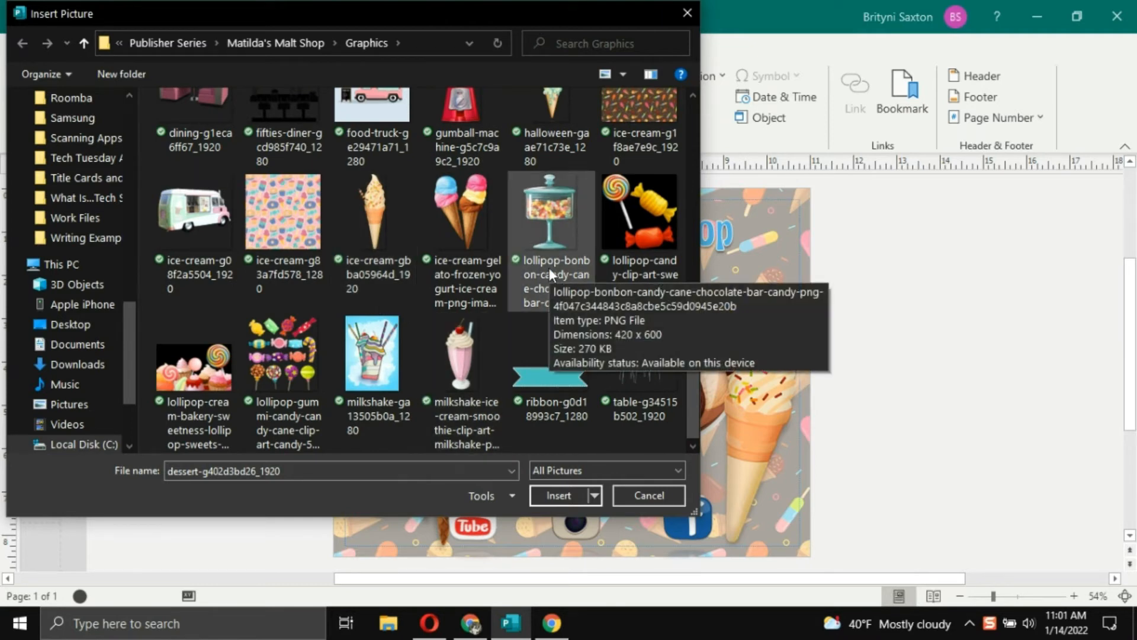
left_click(551, 496)
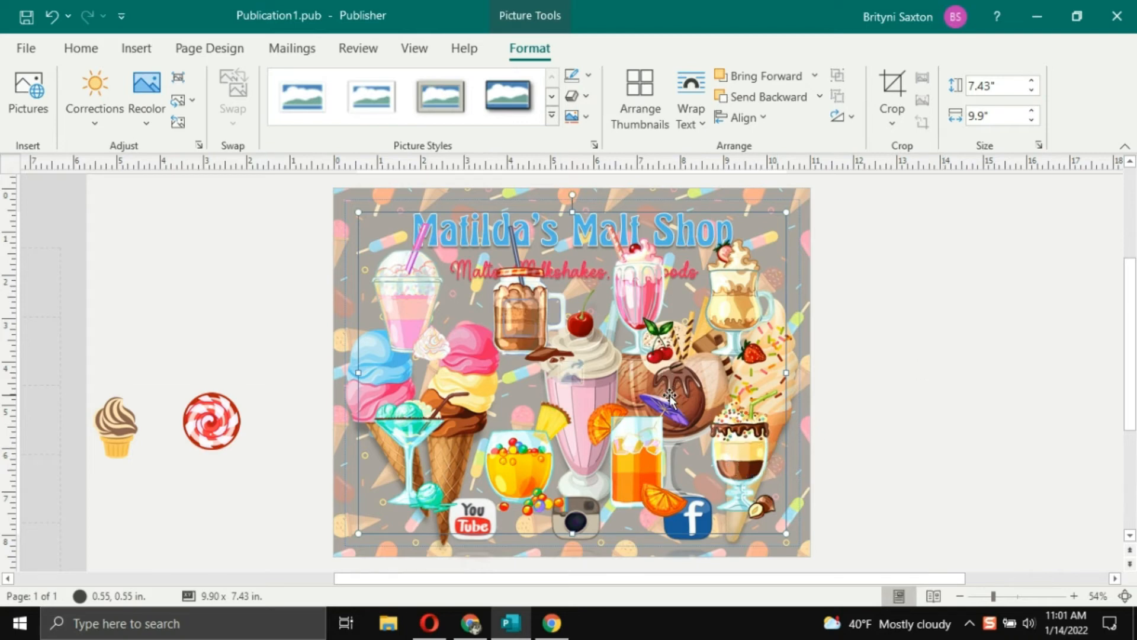
- Duplicate the dessert collection picture and place the copy in the empty area beside the flyer
right_click(407, 285)
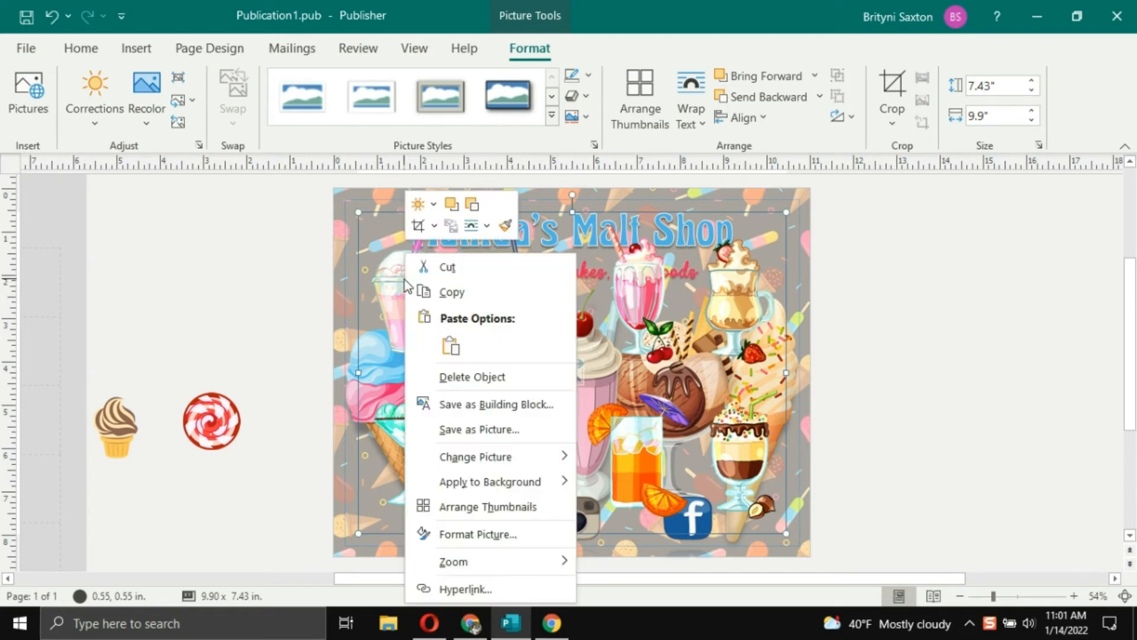
left_click(452, 292)
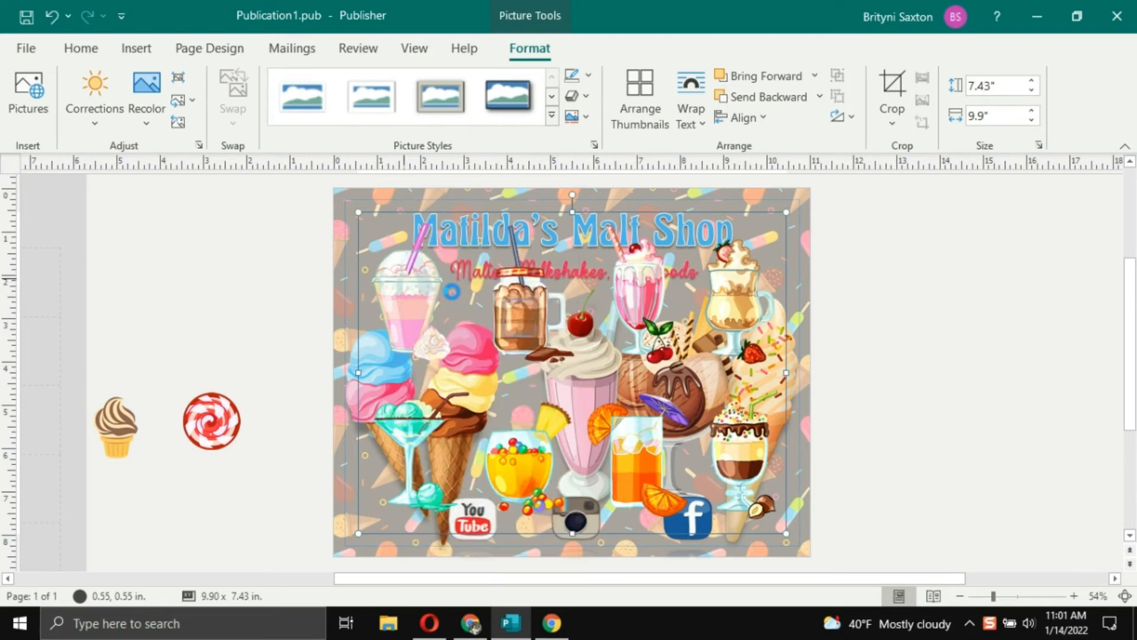
right_click(875, 367)
left_click(916, 429)
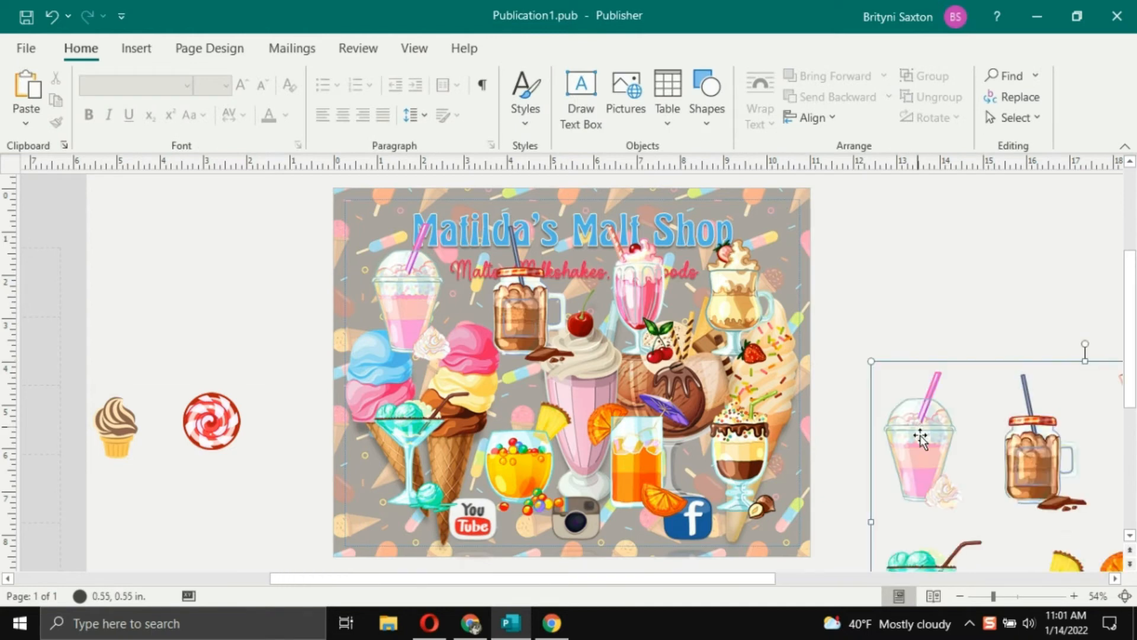
- Crop the original dessert collection picture to its first three upper-row drinks, about 7.61 x 3.6 in
left_click(396, 303)
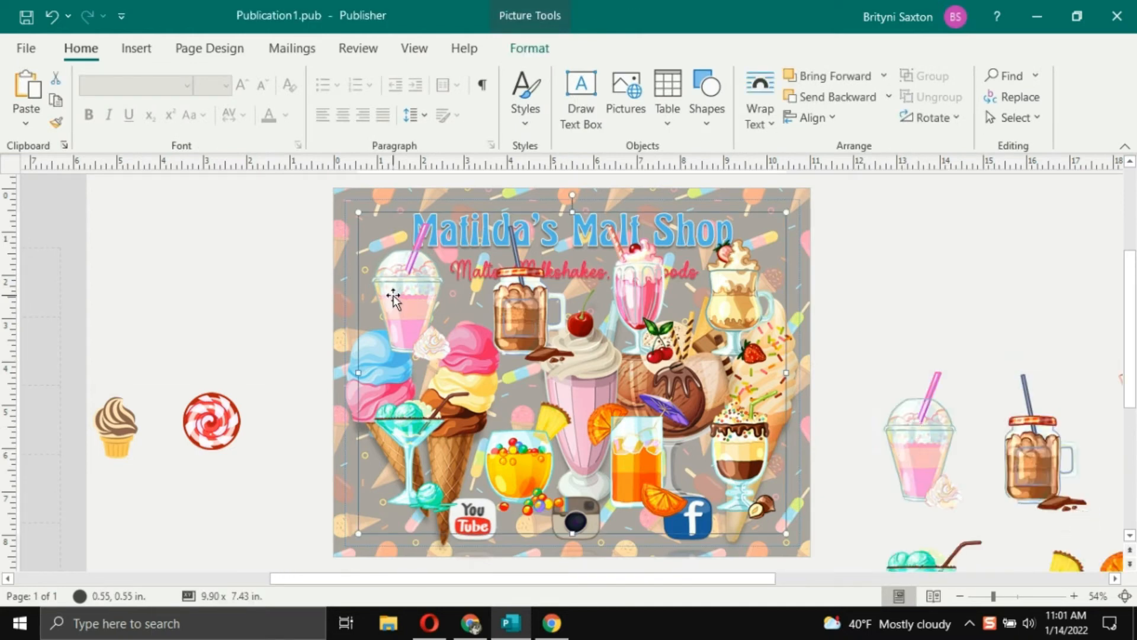
left_click(553, 51)
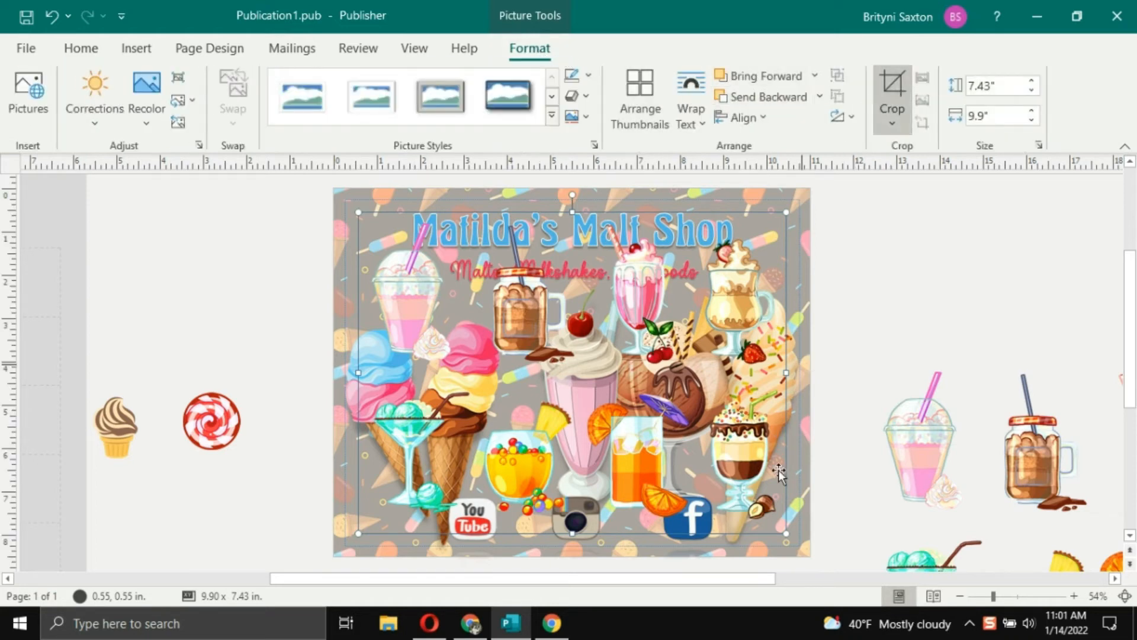
left_click_drag(783, 529, 783, 528)
left_click_drag(747, 472, 686, 364)
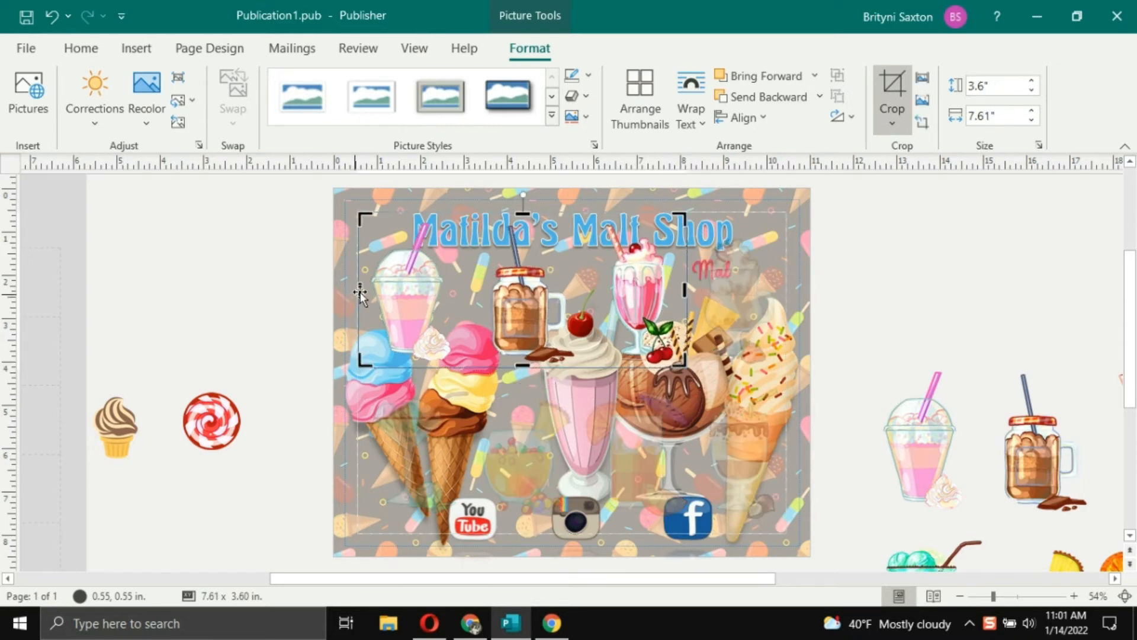
left_click_drag(359, 291, 358, 290)
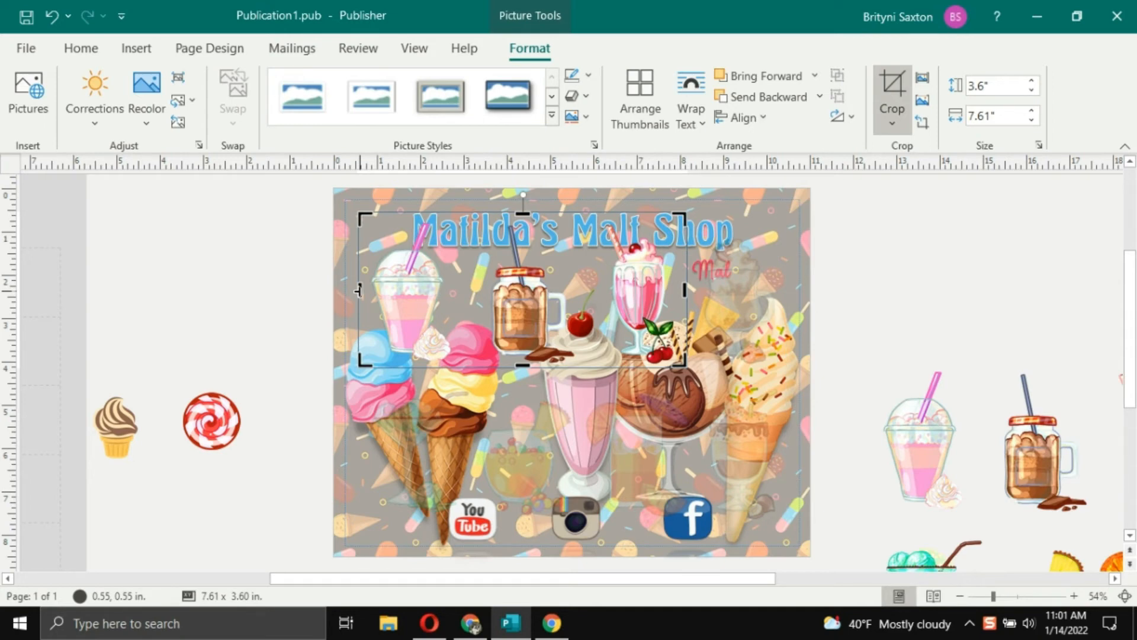
left_click(1069, 256)
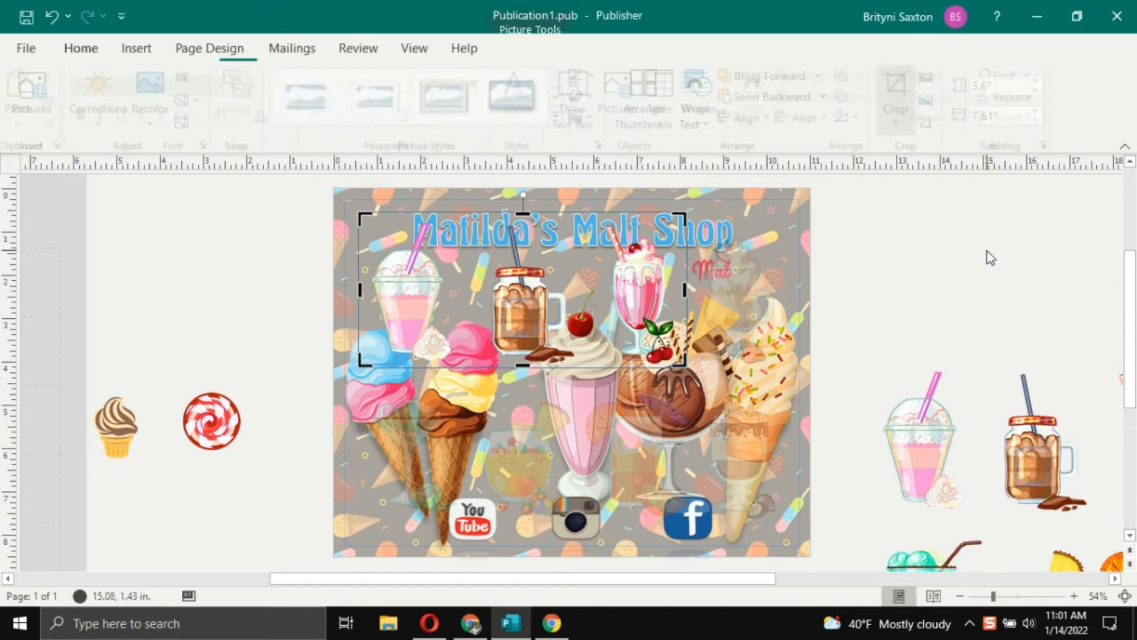
- Move the three cropped drinks to the flyer's lower edge and layer them behind the social media icons
left_click(643, 295)
left_click_drag(643, 294, 731, 474)
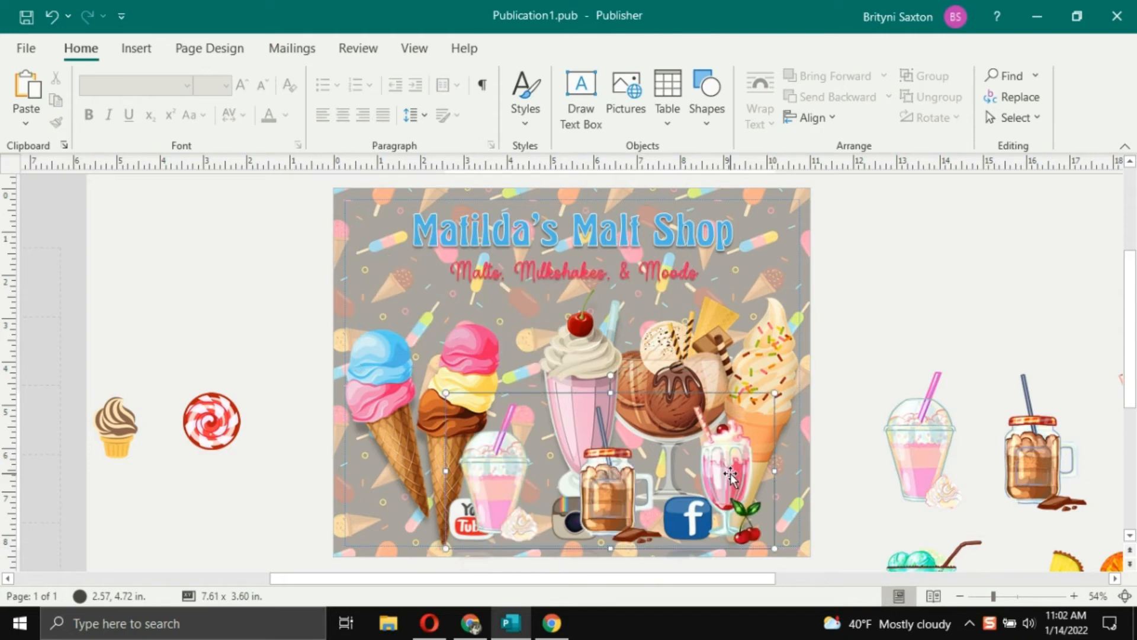
left_click(761, 98)
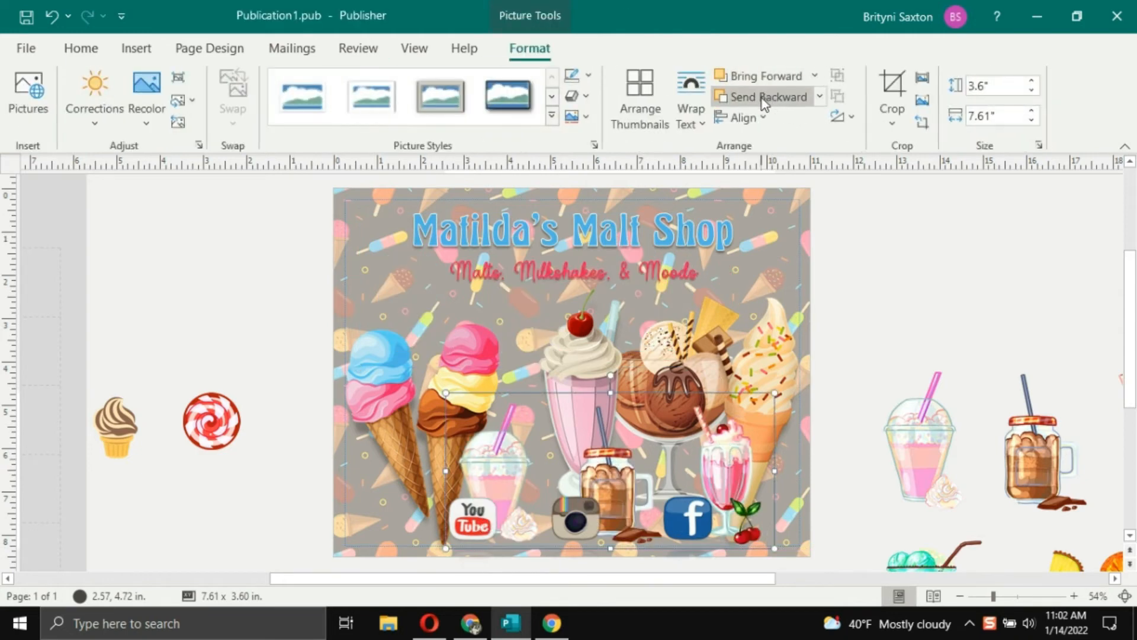
- Move the duplicate dessert picture onto the flyer and crop it to the chocolate-topped sprinkled drink, about 2.15 x 3.48 in
left_click(1036, 379)
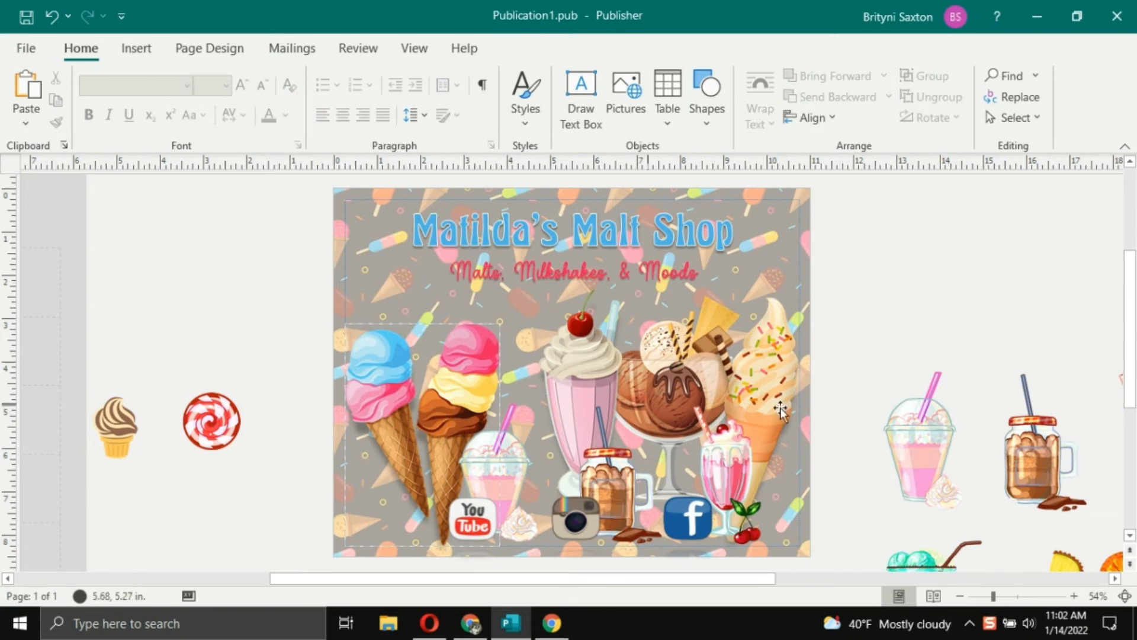
left_click(1032, 417)
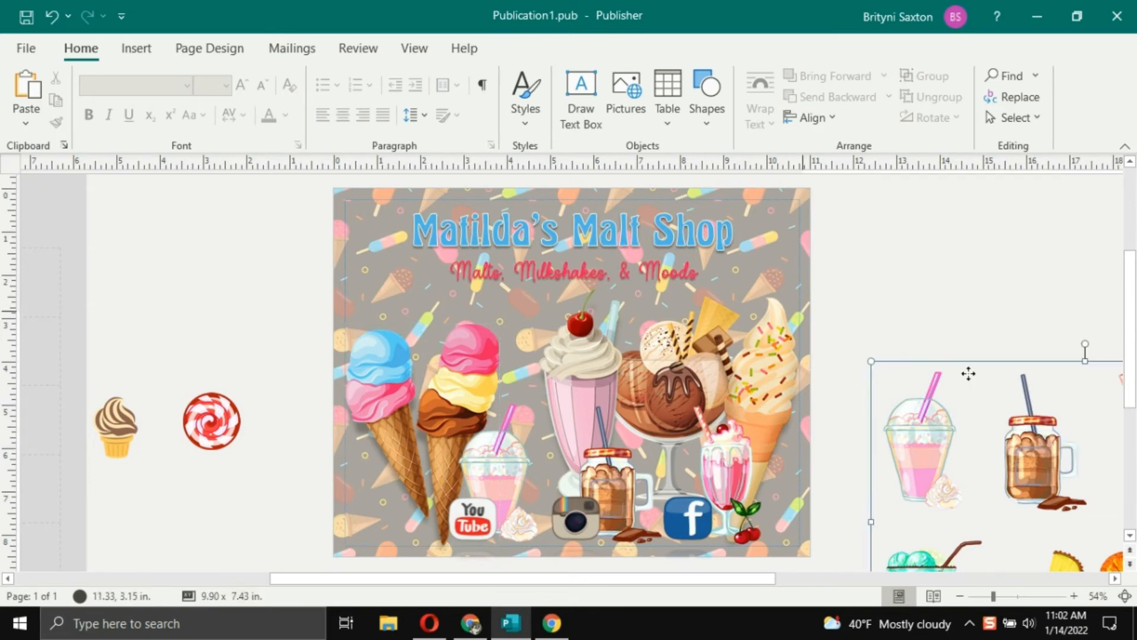
left_click_drag(968, 373, 490, 358)
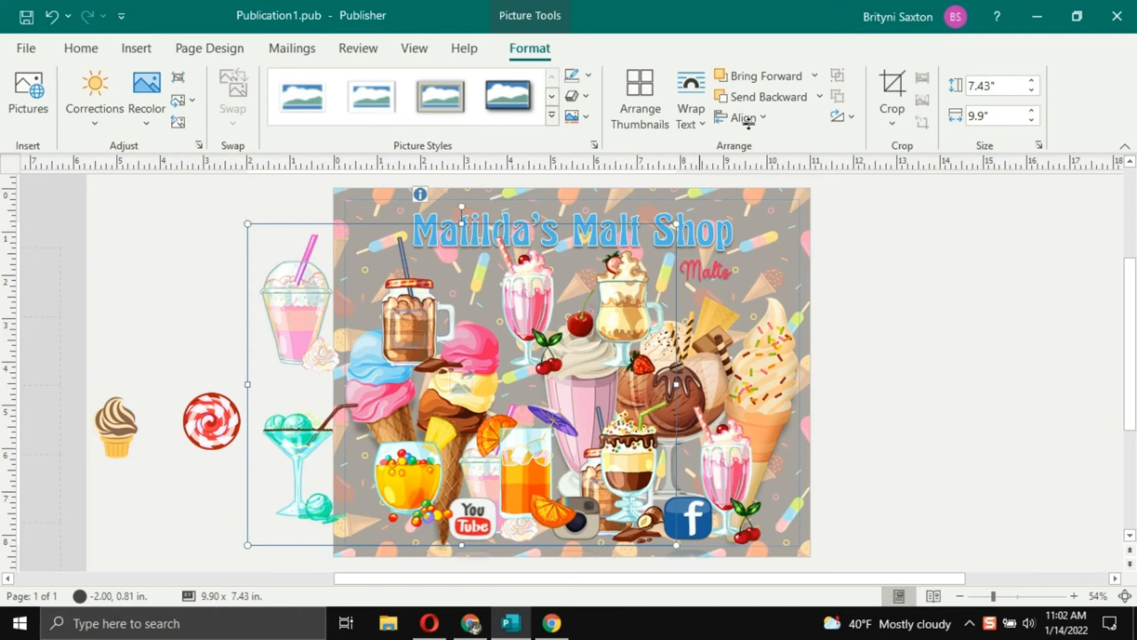
left_click(892, 95)
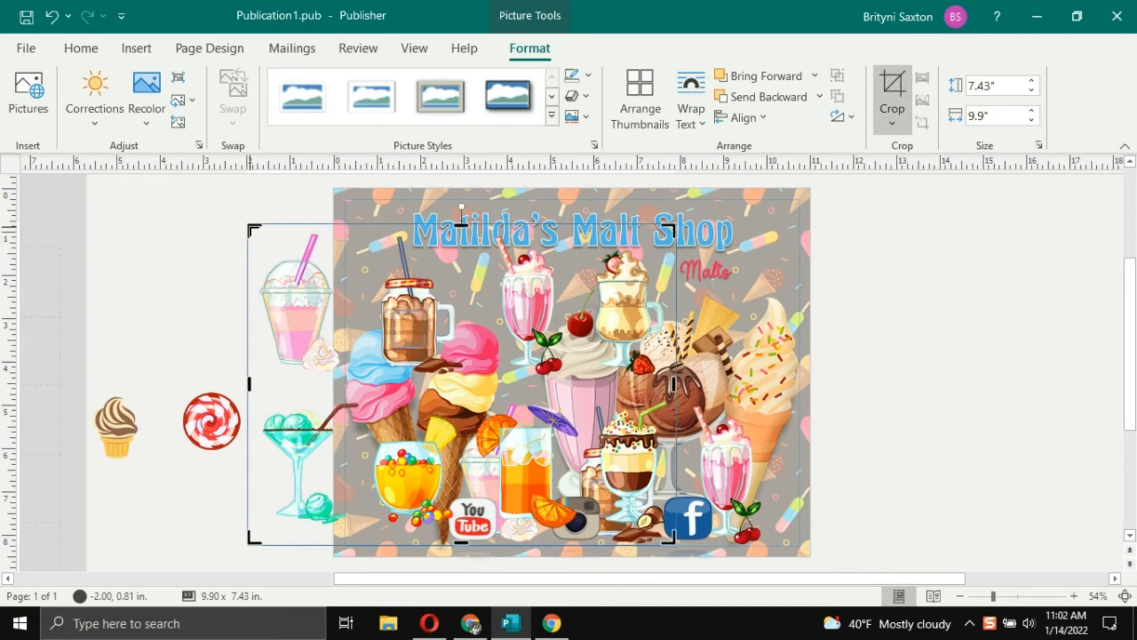
left_click_drag(254, 230, 586, 403)
left_click(944, 395)
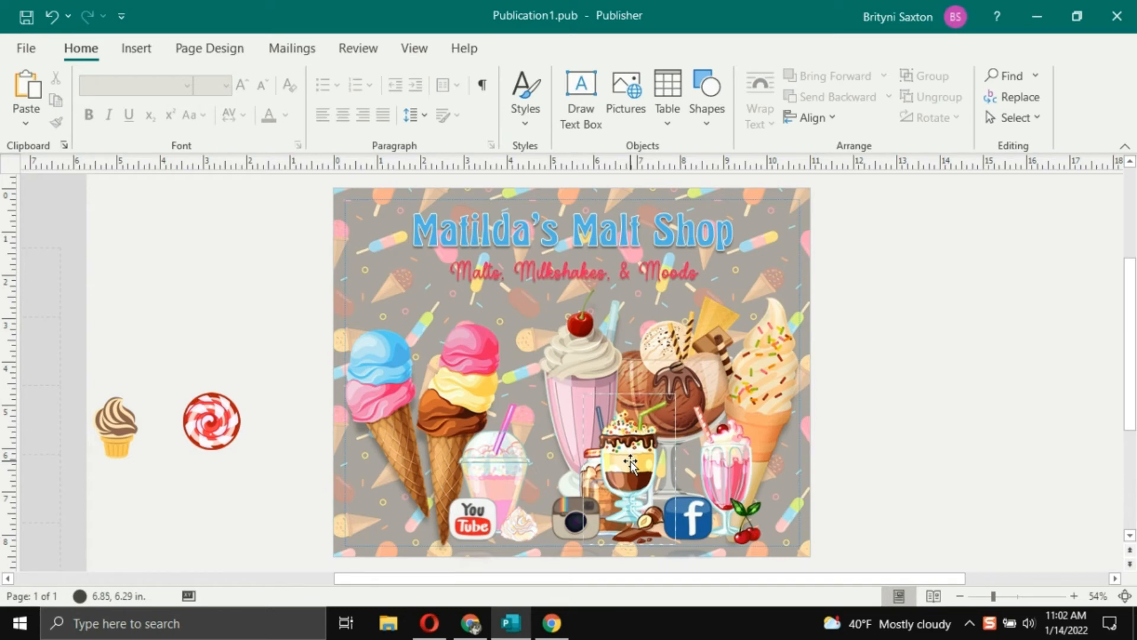
- Place the chocolate-topped drink between the ice cream cones and the milkshake and enlarge it to about 2.97 x 4.82 in
left_click_drag(630, 461, 523, 379)
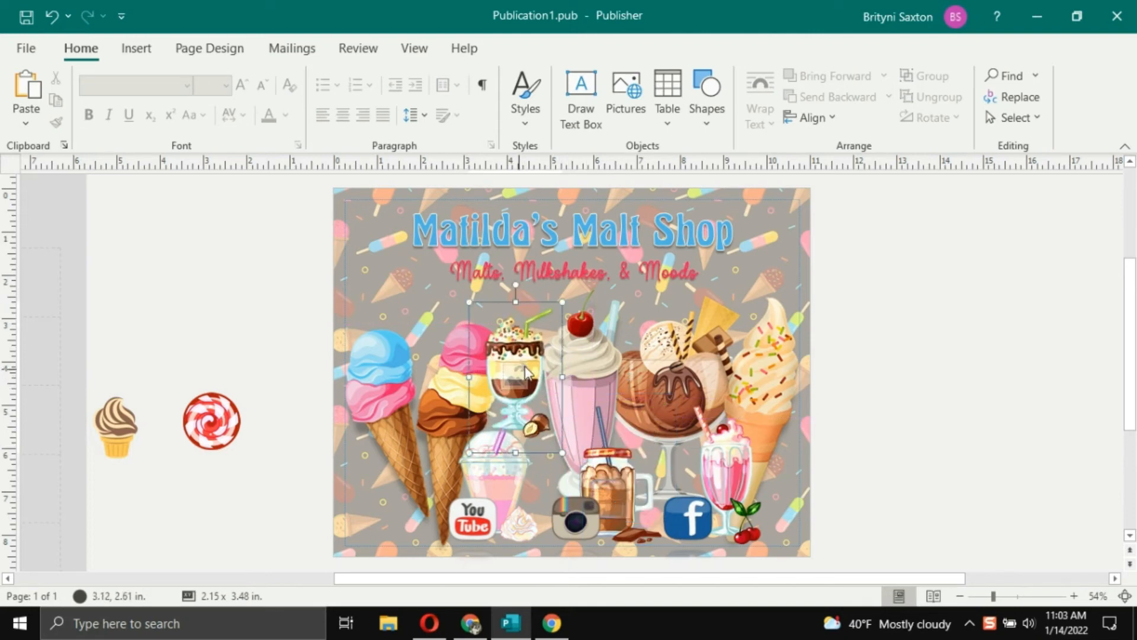
left_click(563, 453)
left_click_drag(563, 452, 597, 504)
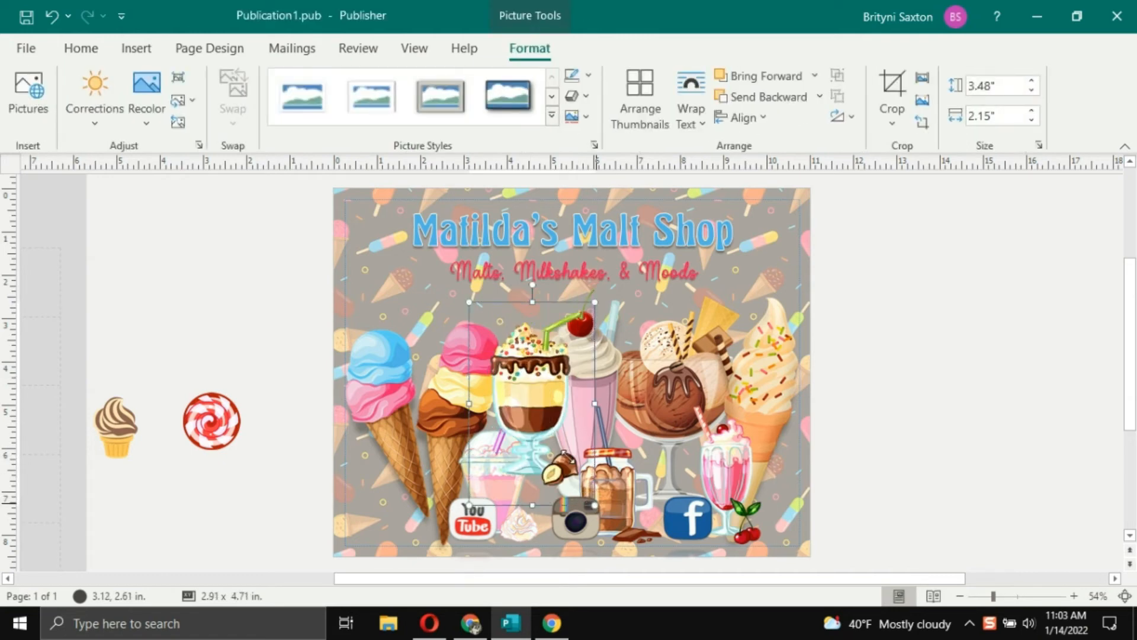
left_click_drag(503, 447, 491, 473)
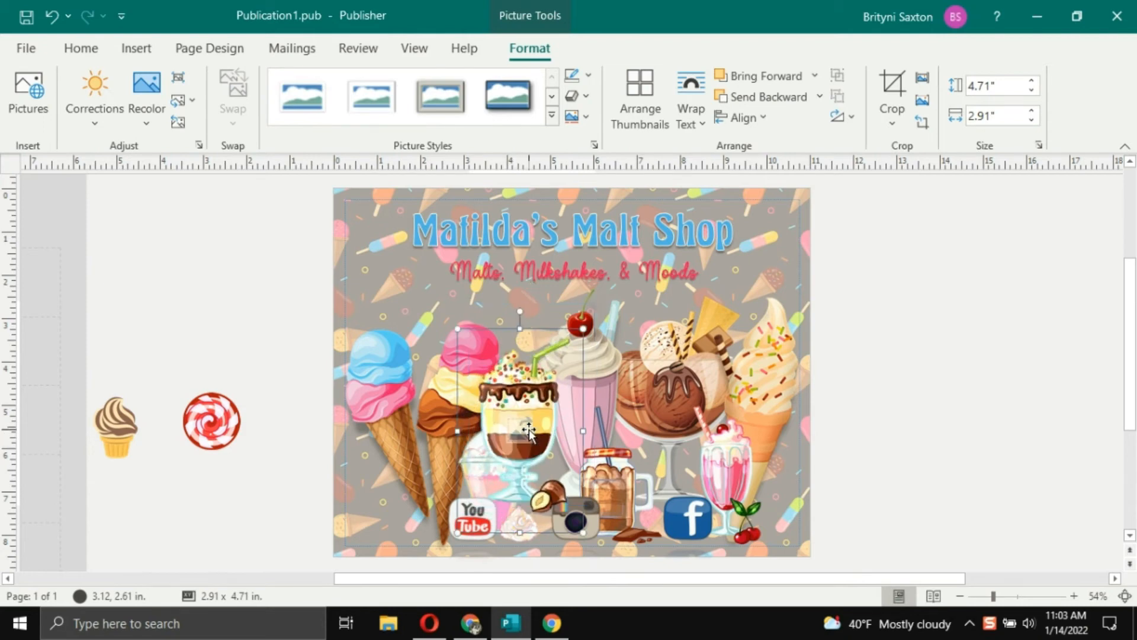
mouse_move(469, 328)
left_mouse_down()
mouse_move(438, 302)
mouse_move(460, 322)
left_mouse_up()
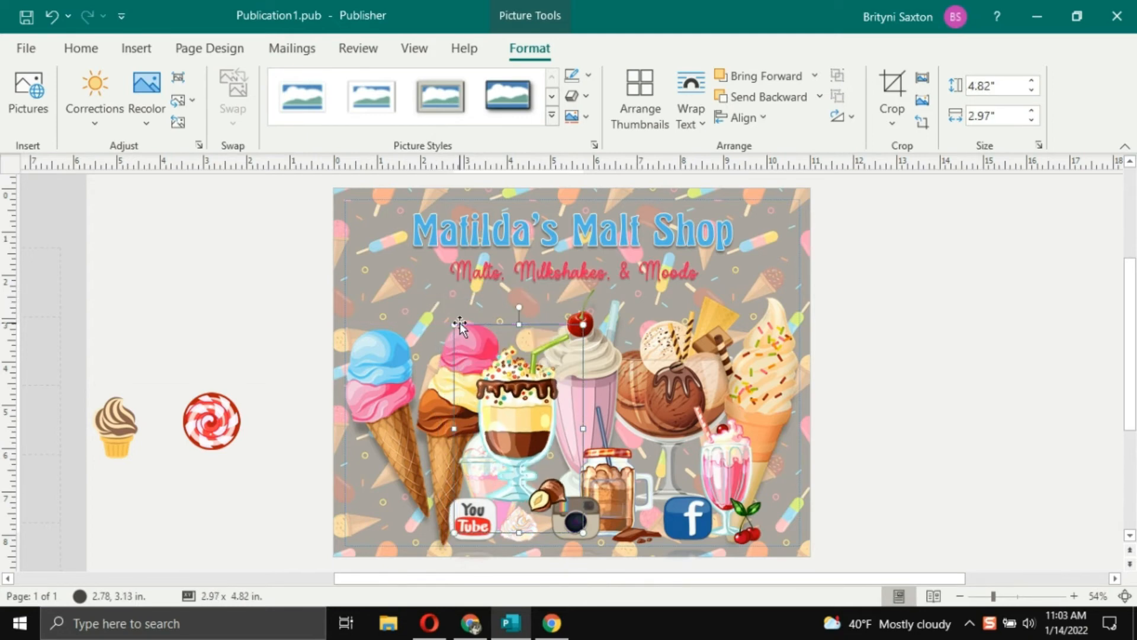
- Layer the chocolate-topped drink behind the pink cup and the milkshake but in front of the ice cream cones
left_click(749, 98)
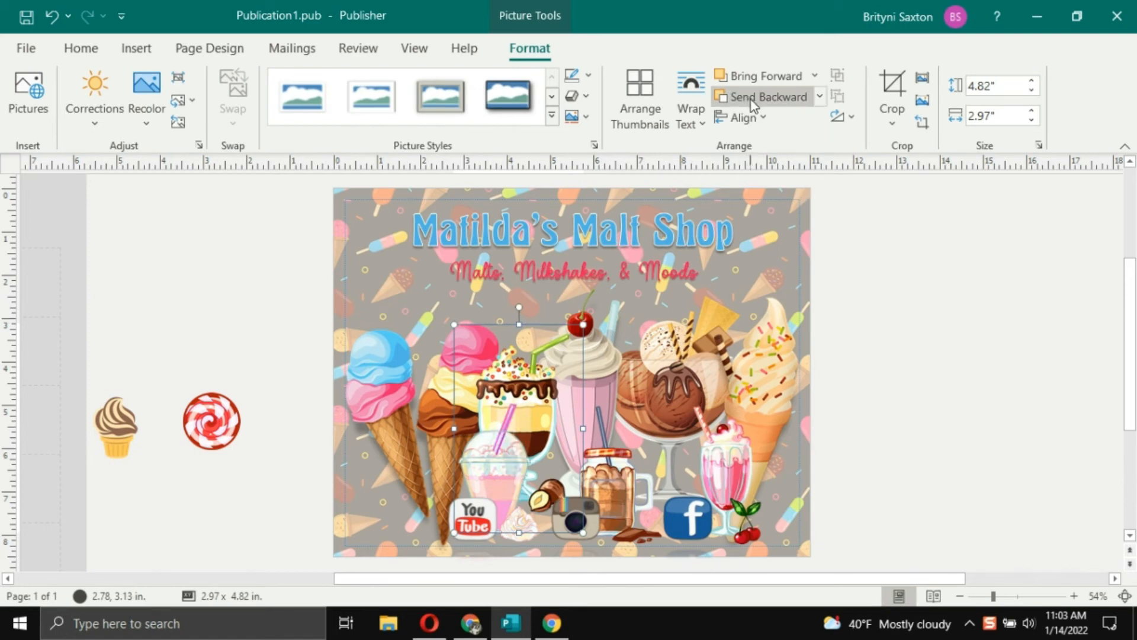
left_click(753, 104)
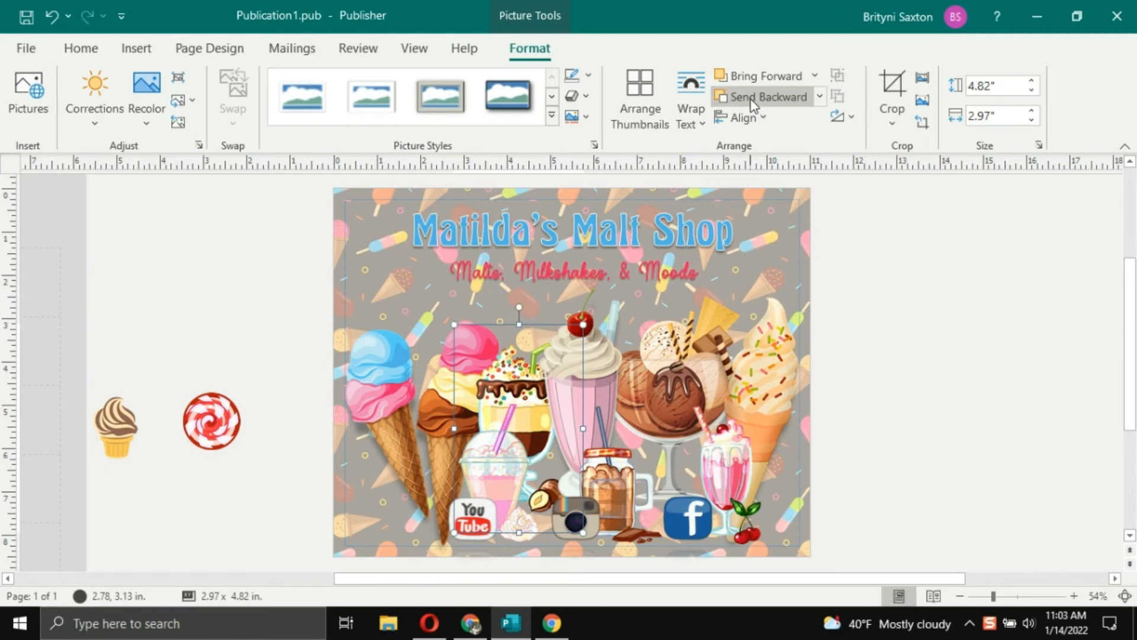
left_click(754, 105)
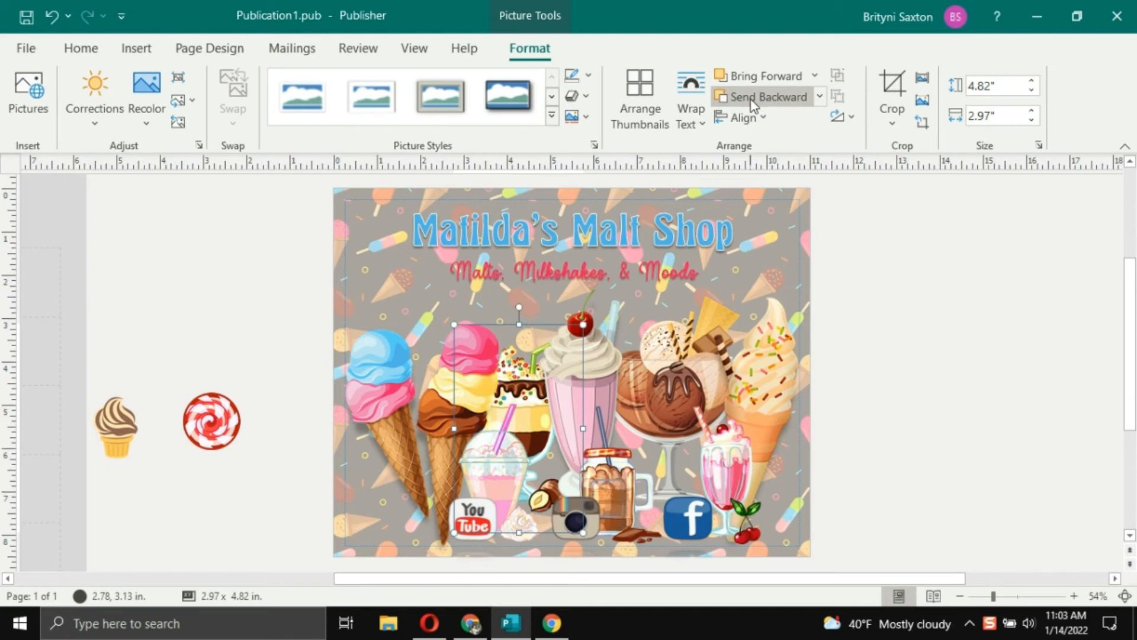
left_click(762, 79)
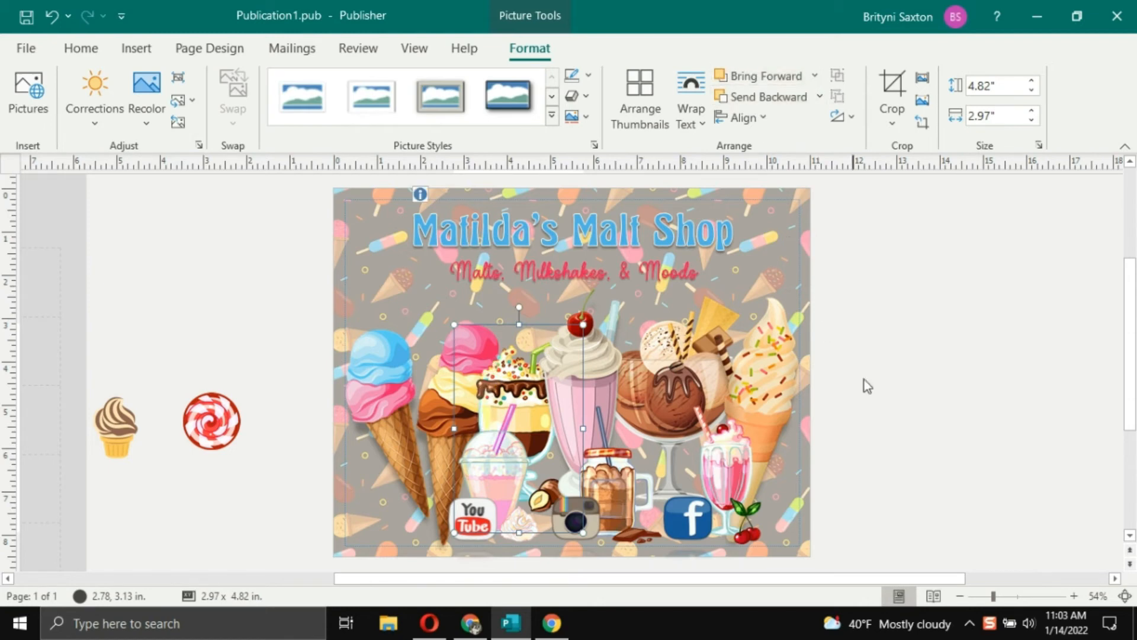
left_click(955, 406)
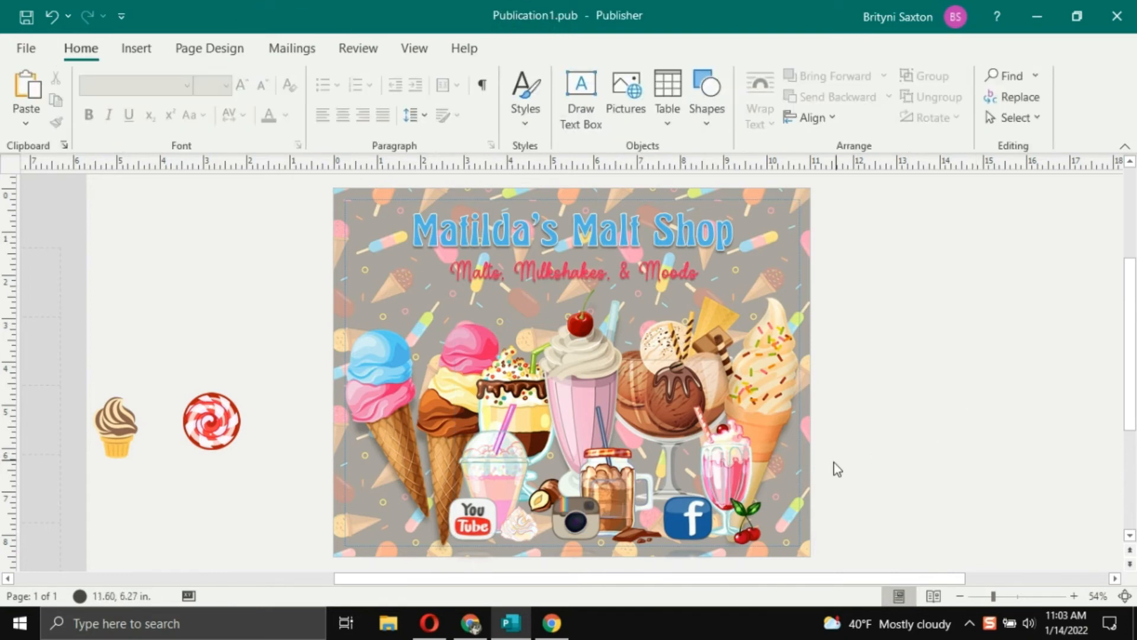
- Insert another dessert-g402d3bd26_1920 picture from the Graphics folder
left_click(130, 54)
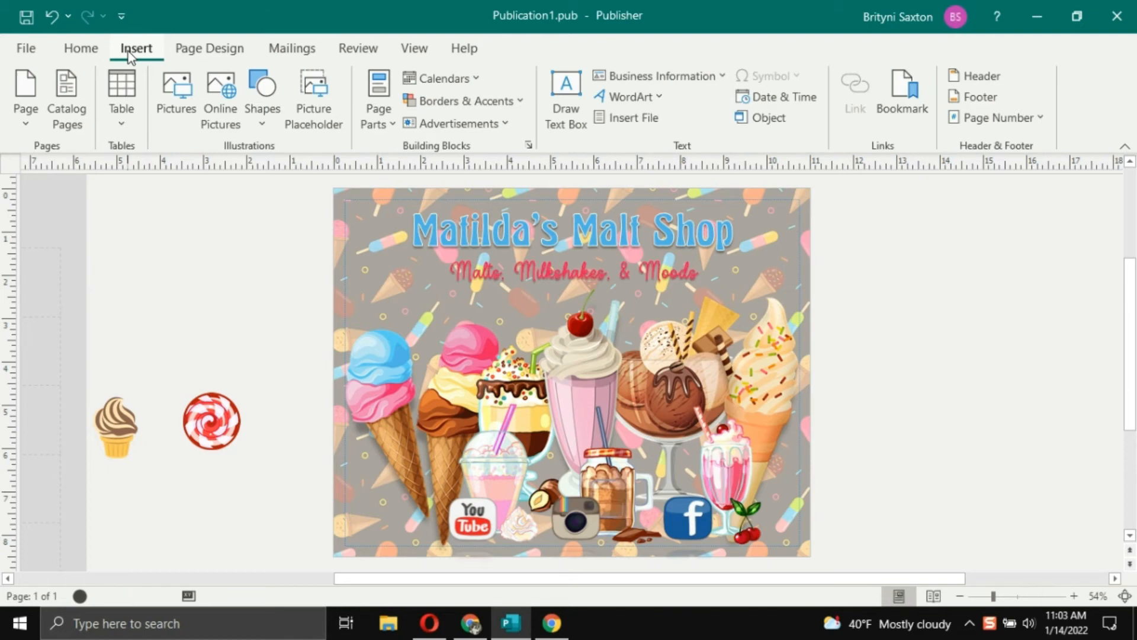
left_click(190, 108)
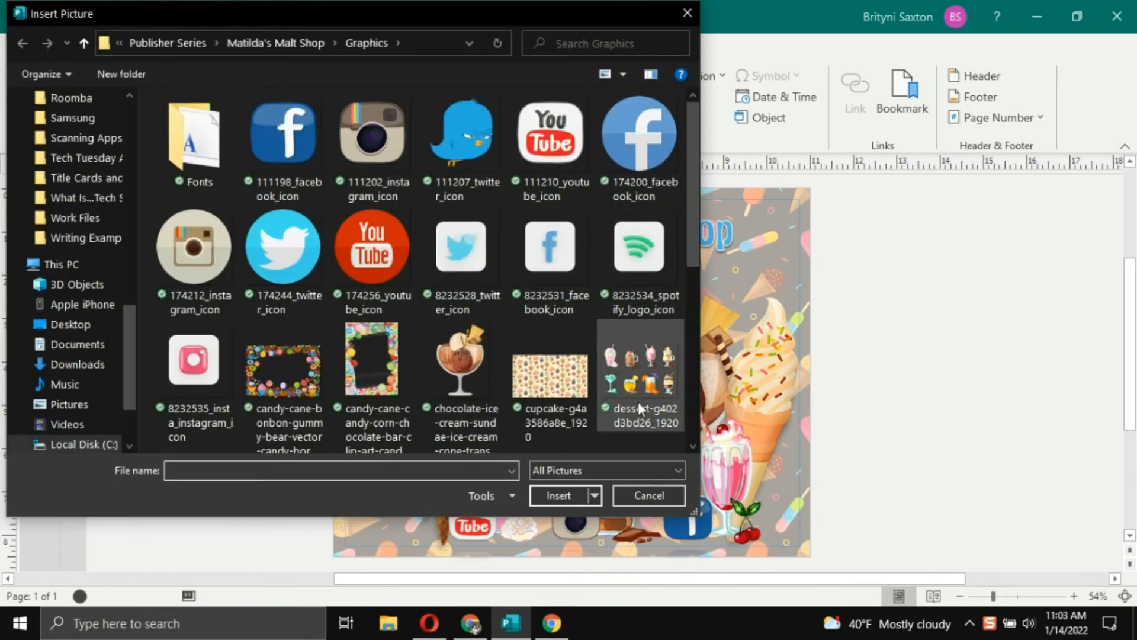
left_click(633, 379)
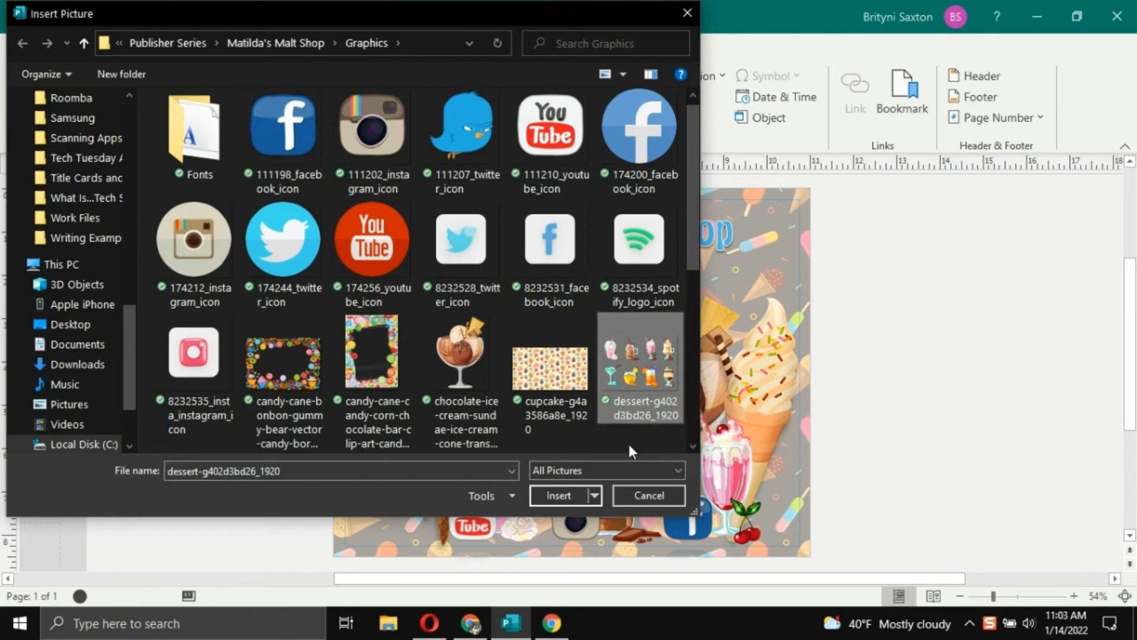
left_click(559, 496)
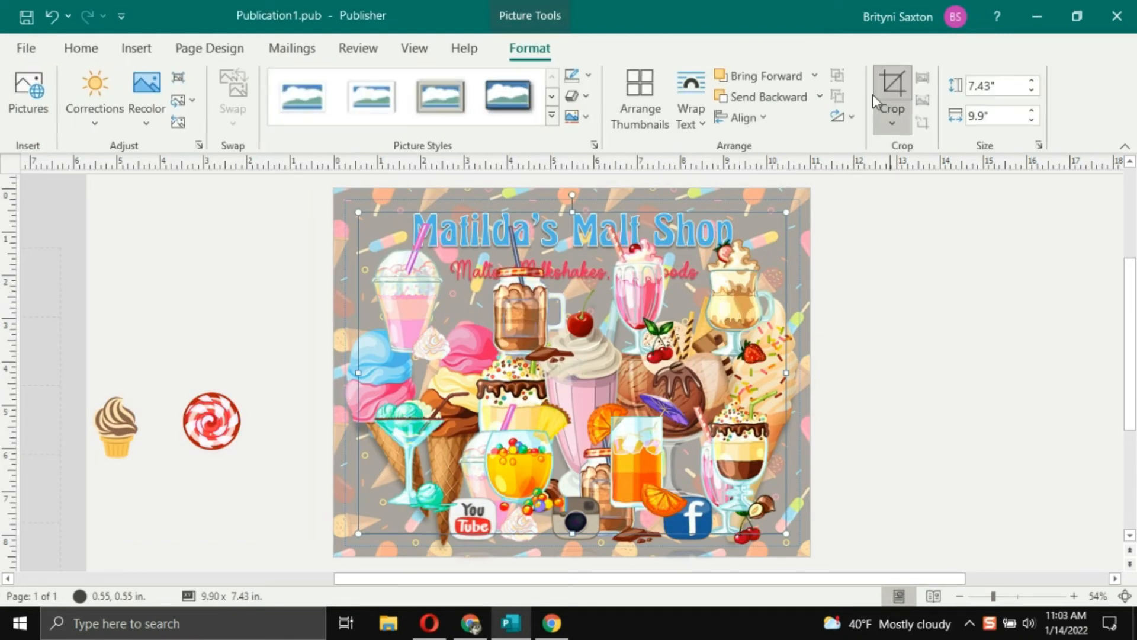
- Crop the new dessert picture to the caramel drink with strawberries in its upper row, about 1.75 x 2.94 in
left_click(885, 95)
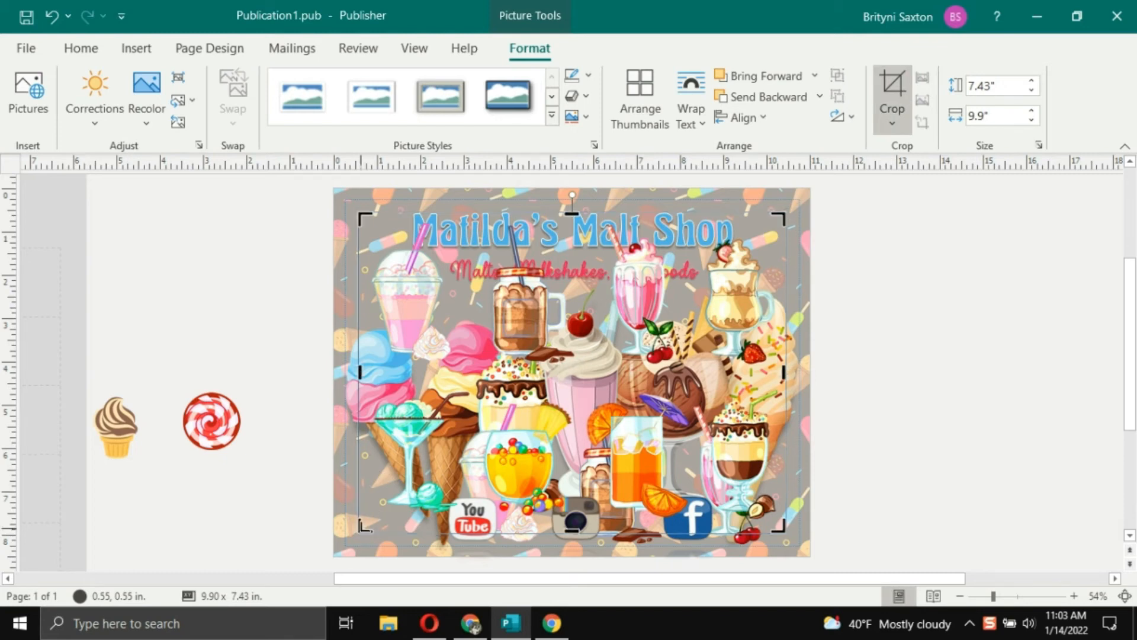
left_click_drag(365, 527, 698, 363)
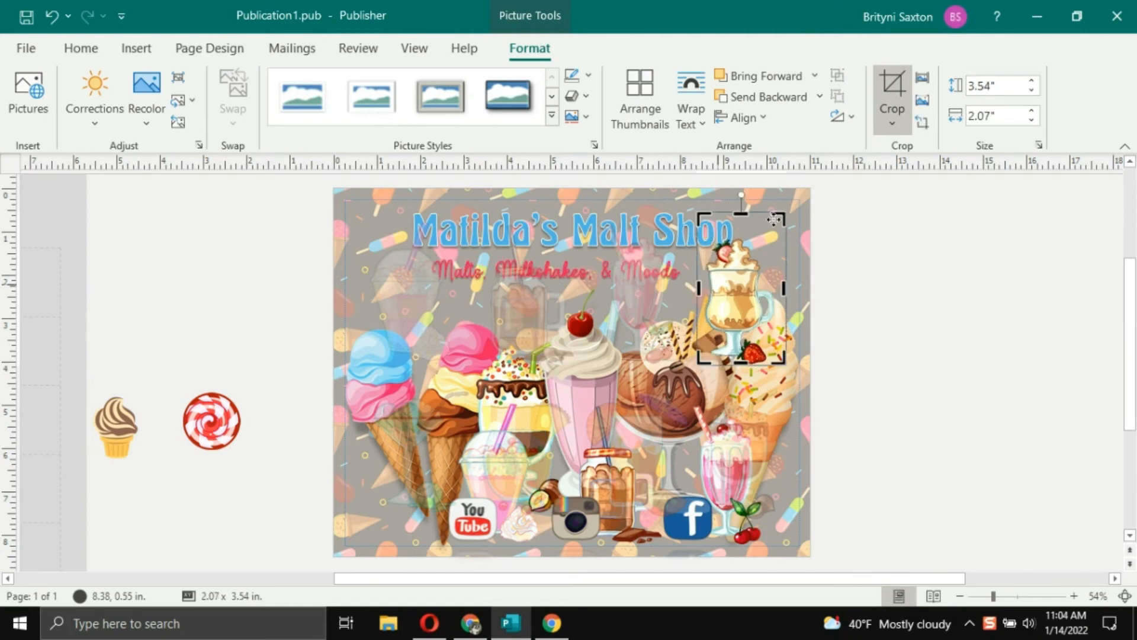
left_click_drag(779, 219, 769, 241)
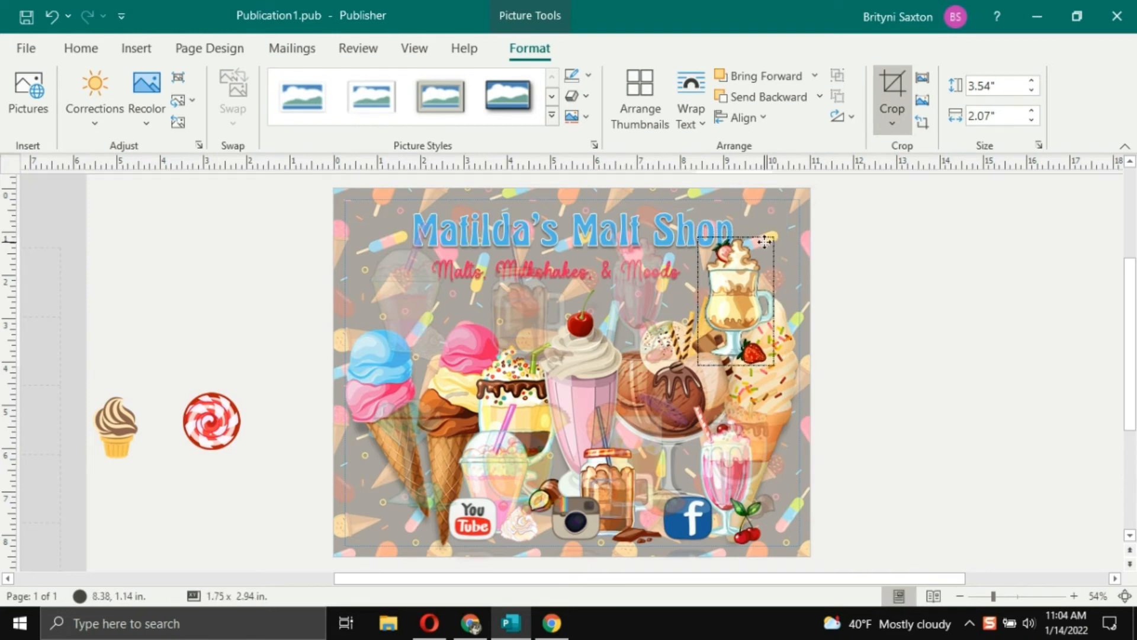
left_click(887, 334)
left_click(738, 308)
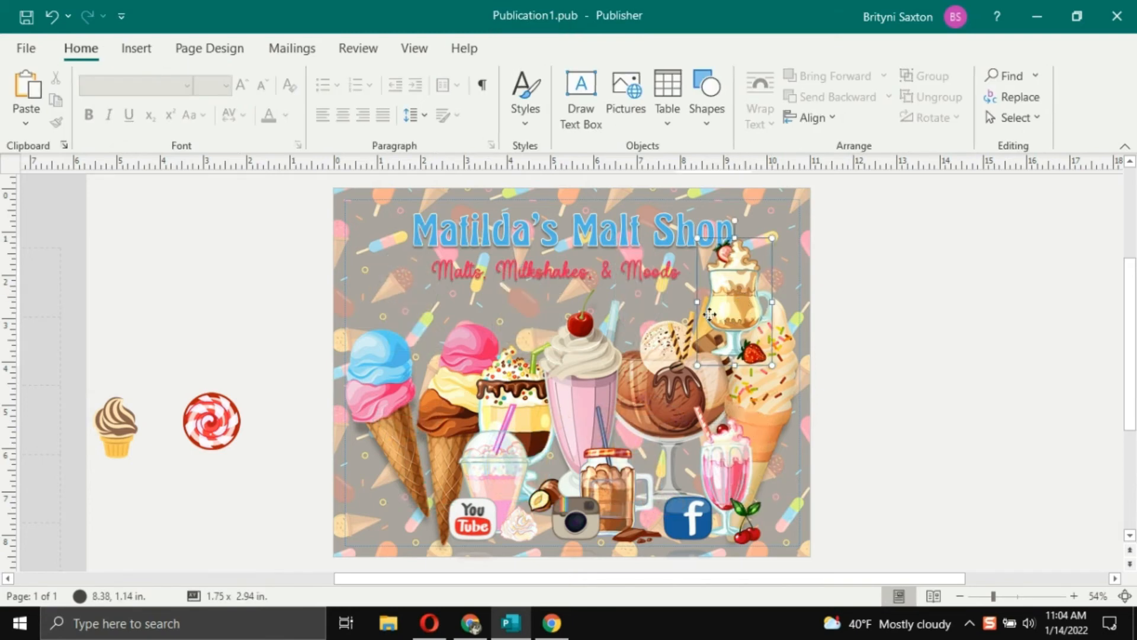
- Move the caramel drink over the blue-and-pink cone at the flyer's lower left and enlarge it to about 2.35 x 3.96 in
left_click_drag(700, 314, 404, 486)
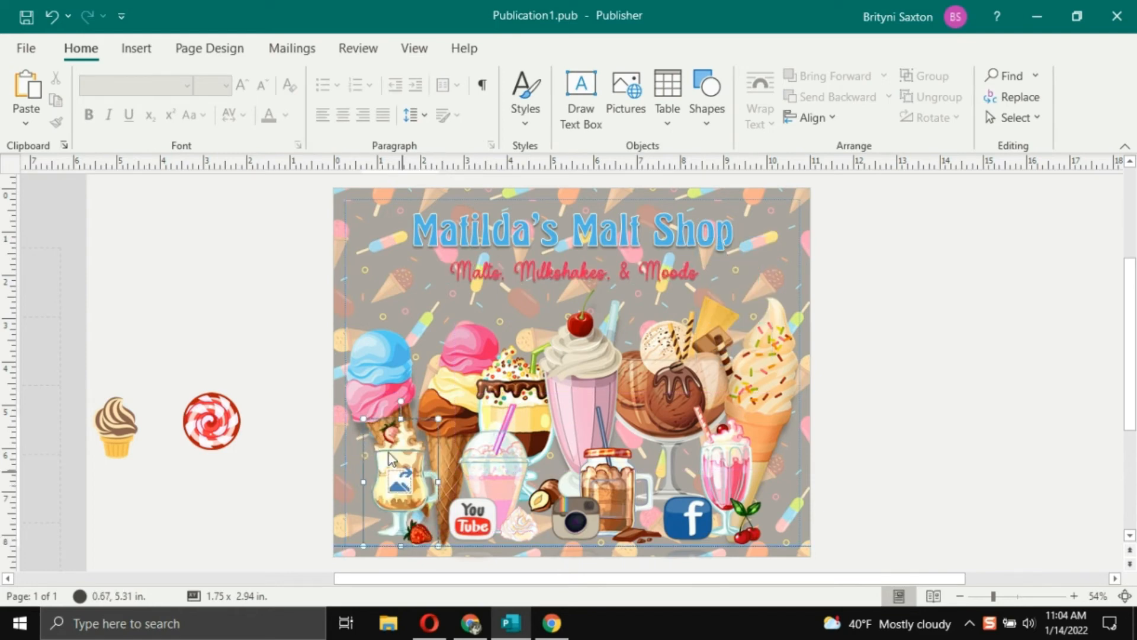
left_click_drag(359, 416, 330, 362)
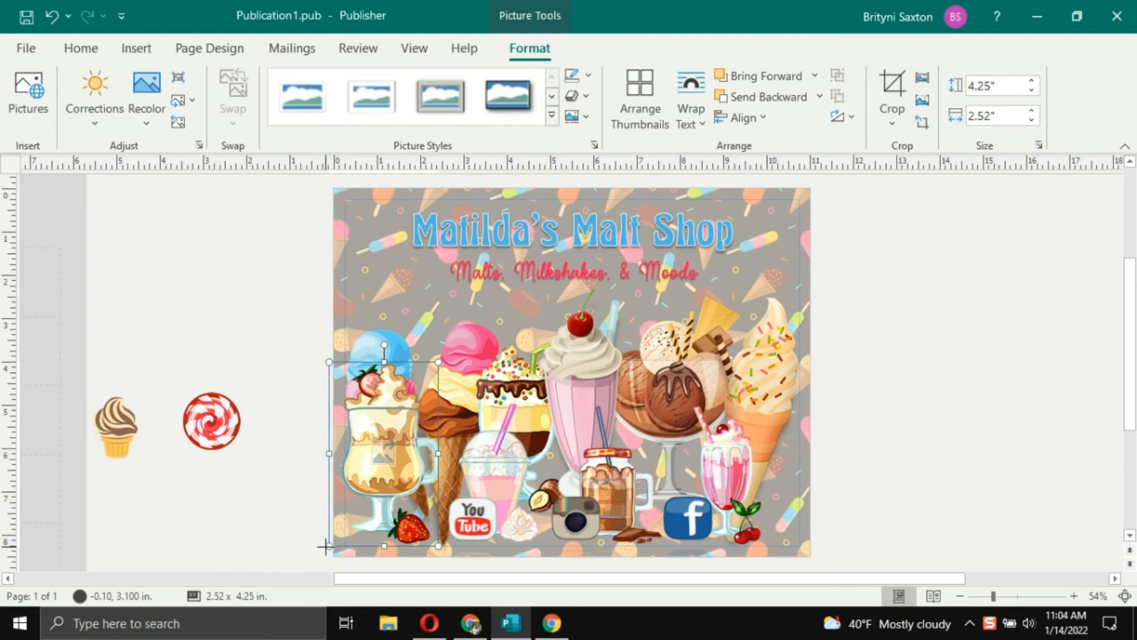
left_click_drag(325, 547, 336, 533)
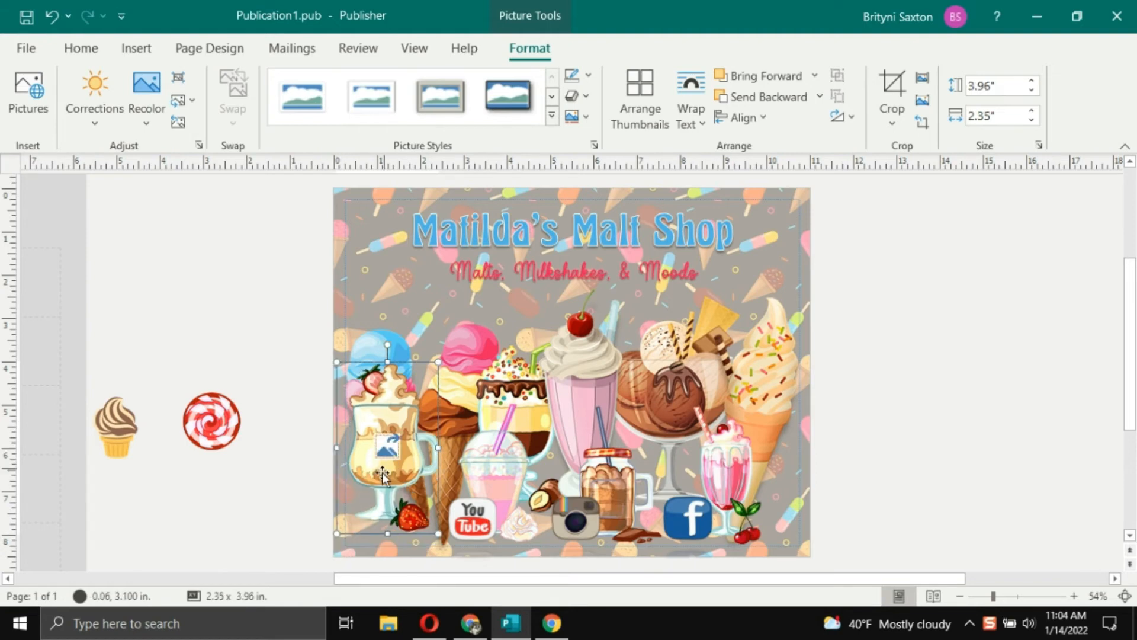
- Nudge the caramel drink down and toward the flyer's lower-left corner
left_click_drag(382, 474, 376, 492)
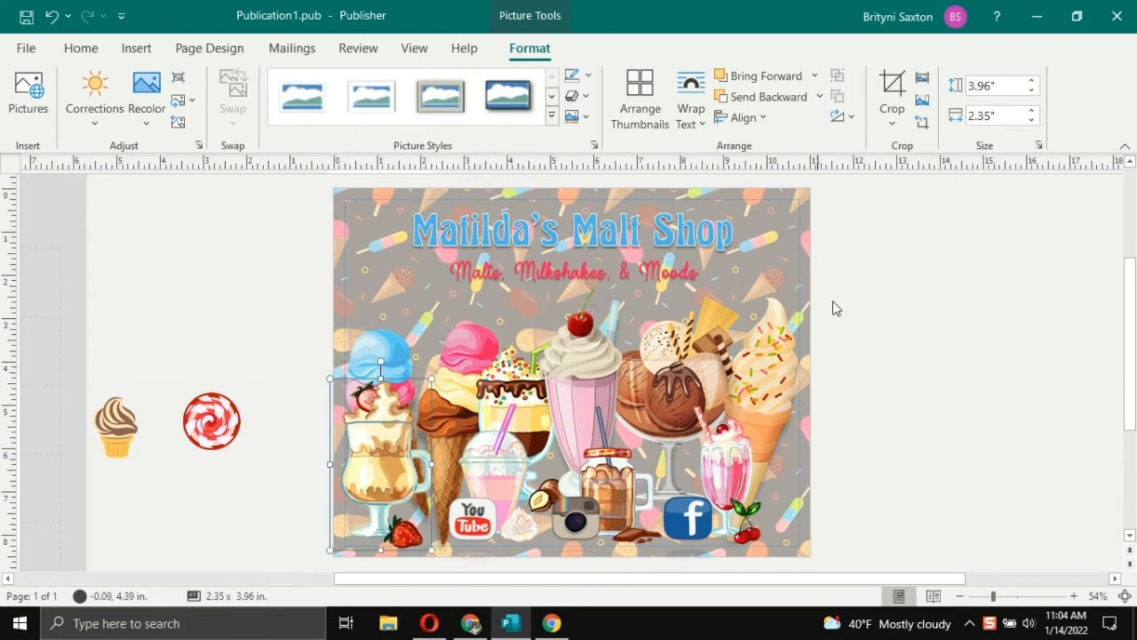
left_click(956, 368)
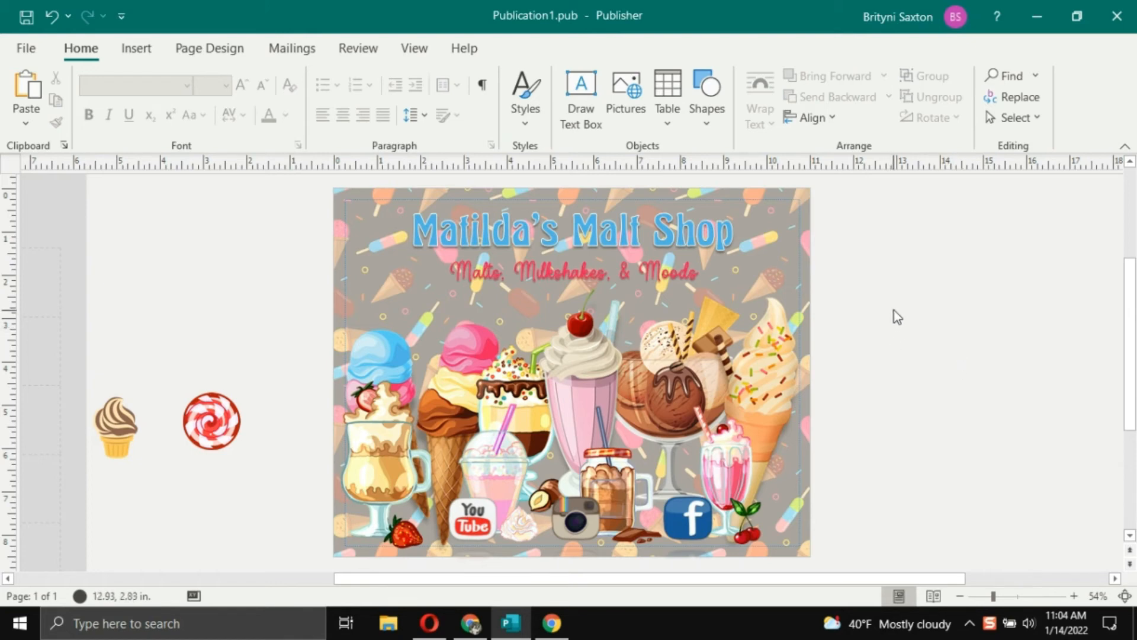
- Copy the tall sprinkled cone's shadow formatting onto the caramel drink, the small drinks picture and the chocolate sundae
left_click(785, 329)
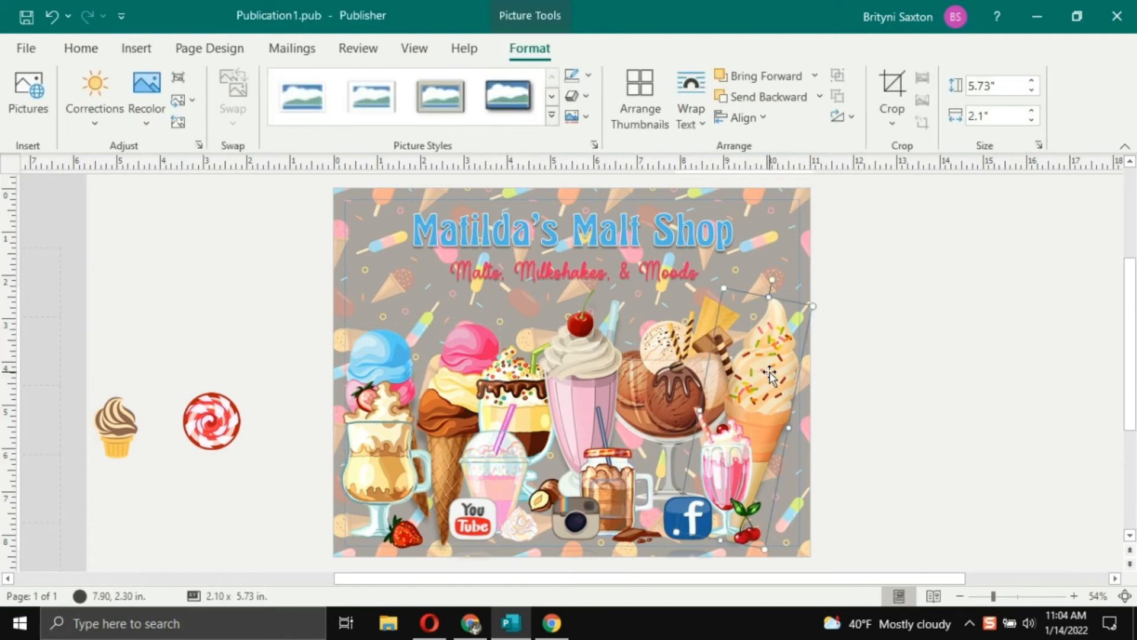
left_click(87, 48)
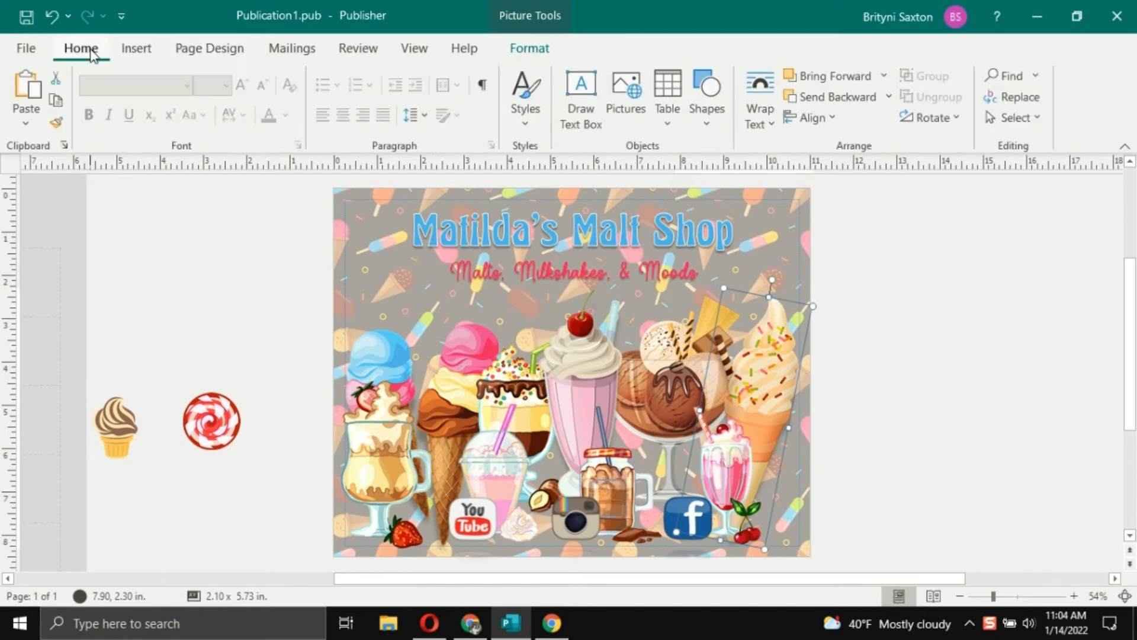
left_click(57, 123)
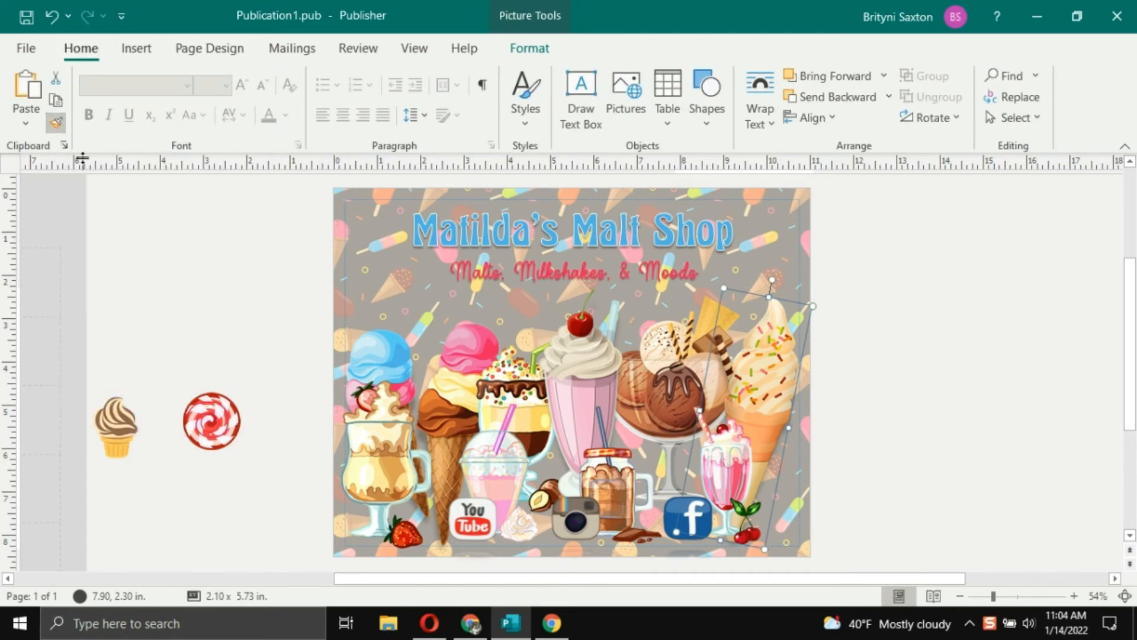
left_click(58, 124)
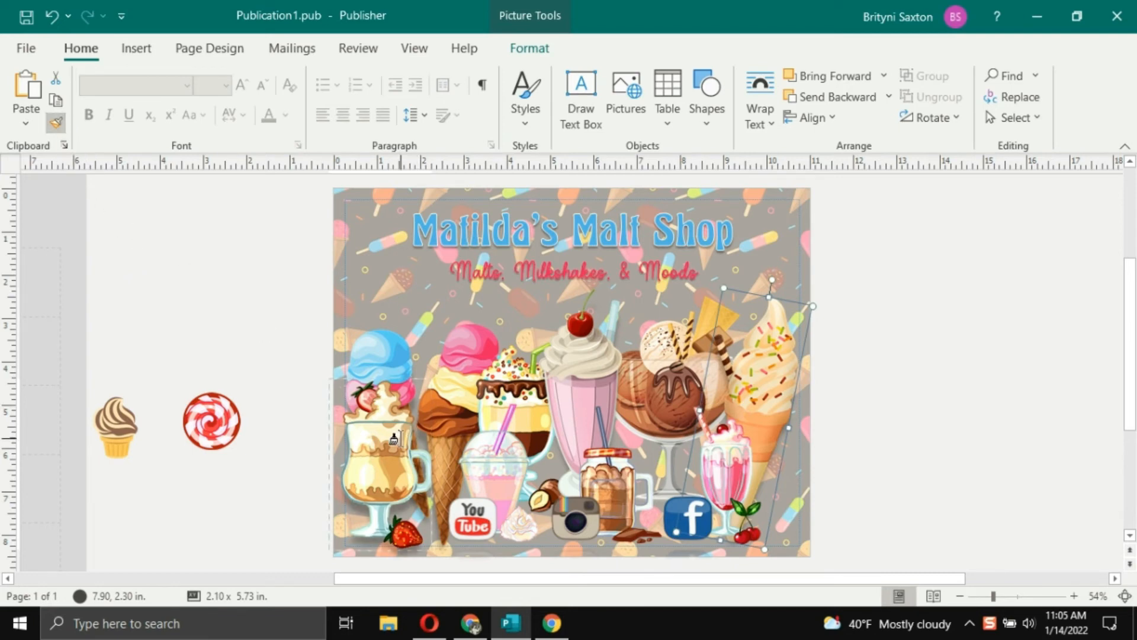
left_click(409, 441)
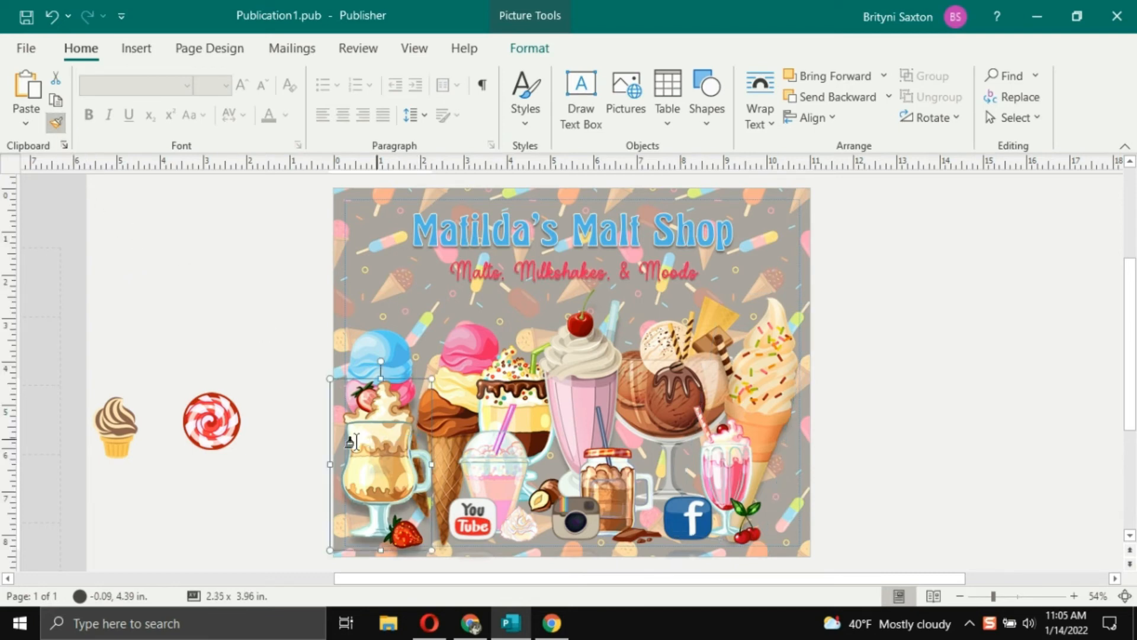
left_click(508, 463)
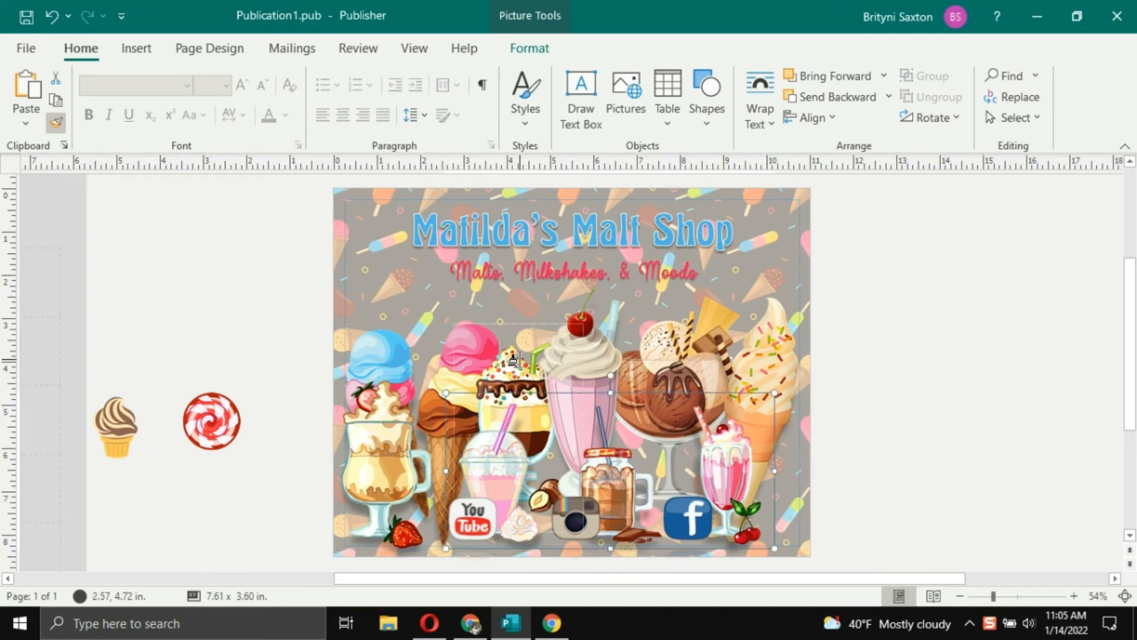
left_click(677, 360)
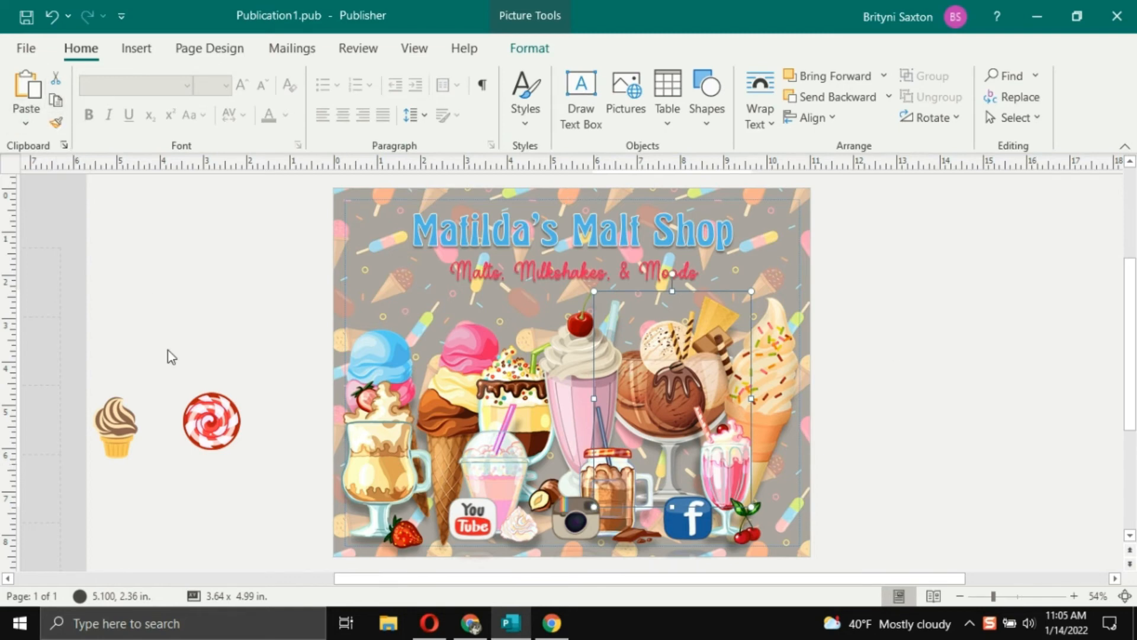
- Delete the leftover red lollipop and small swirl cone from the scratch area beside the flyer
left_click(190, 439)
key("Delete")
left_click(127, 418)
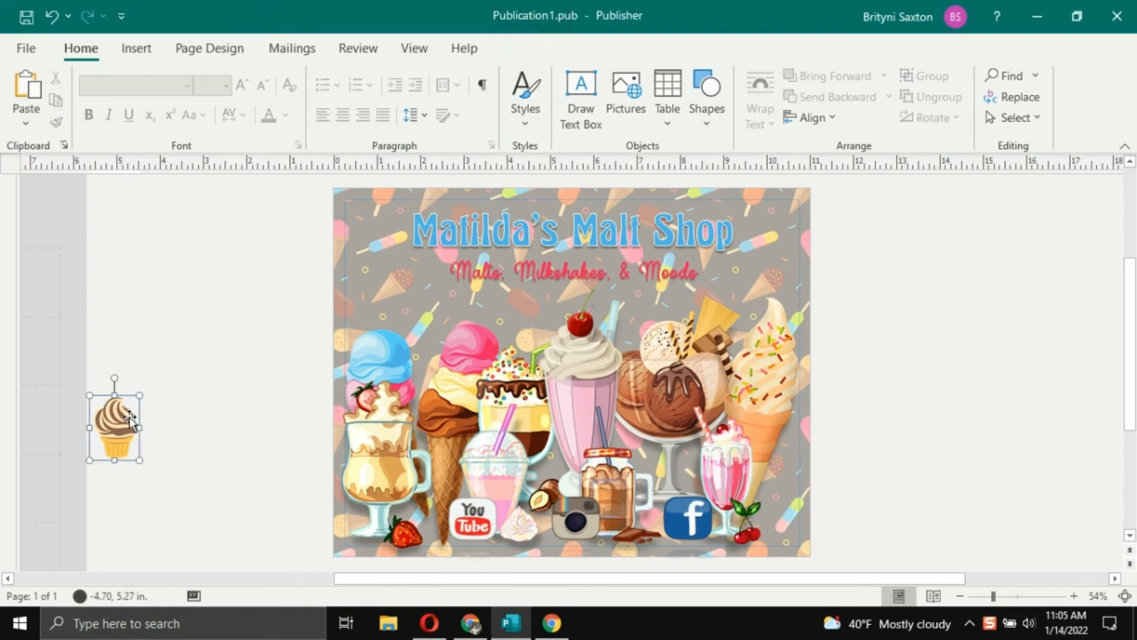
key("Delete")
left_click(73, 387)
key("Delete")
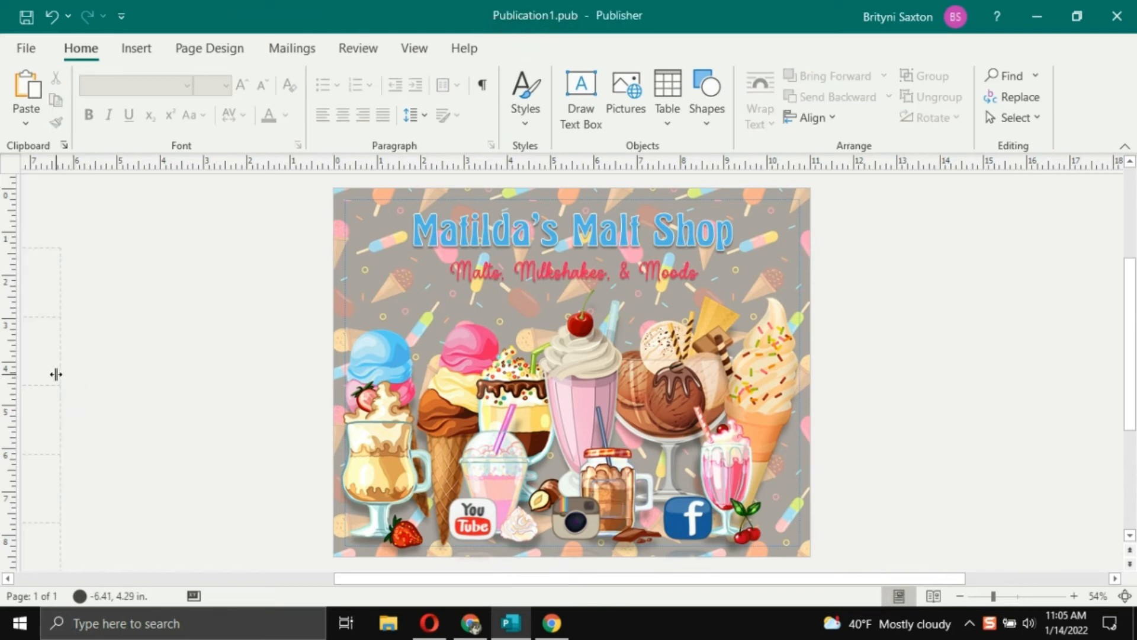
left_click(63, 384)
key("Delete")
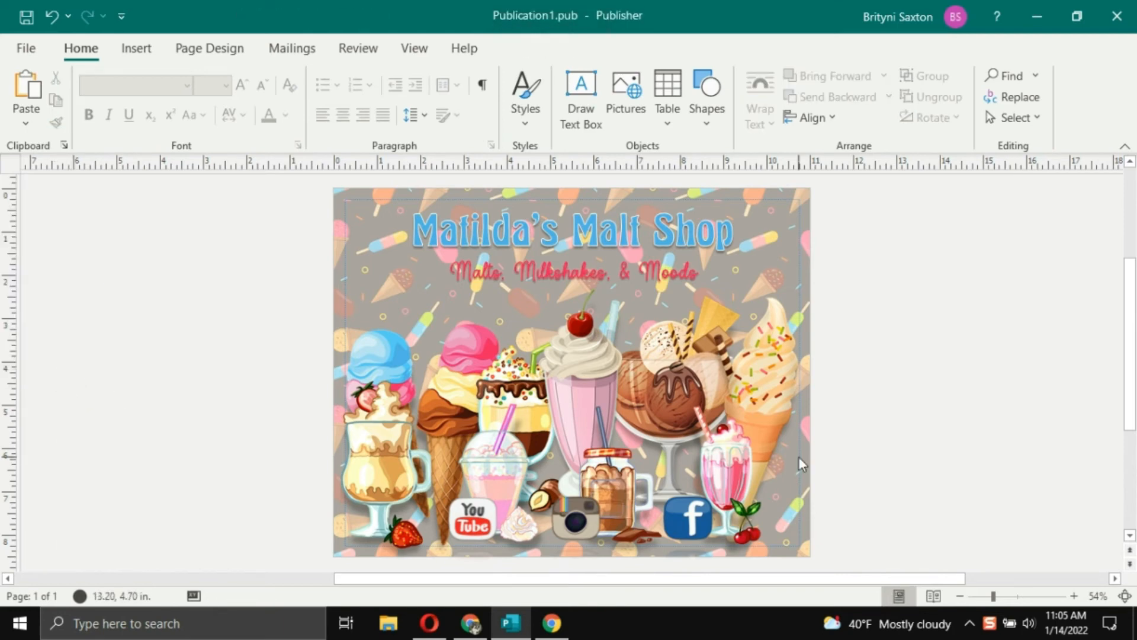
- Shrink the caramel drink to about 1.97 x 3.32 in, keeping it at the flyer's lower left
left_click(403, 449)
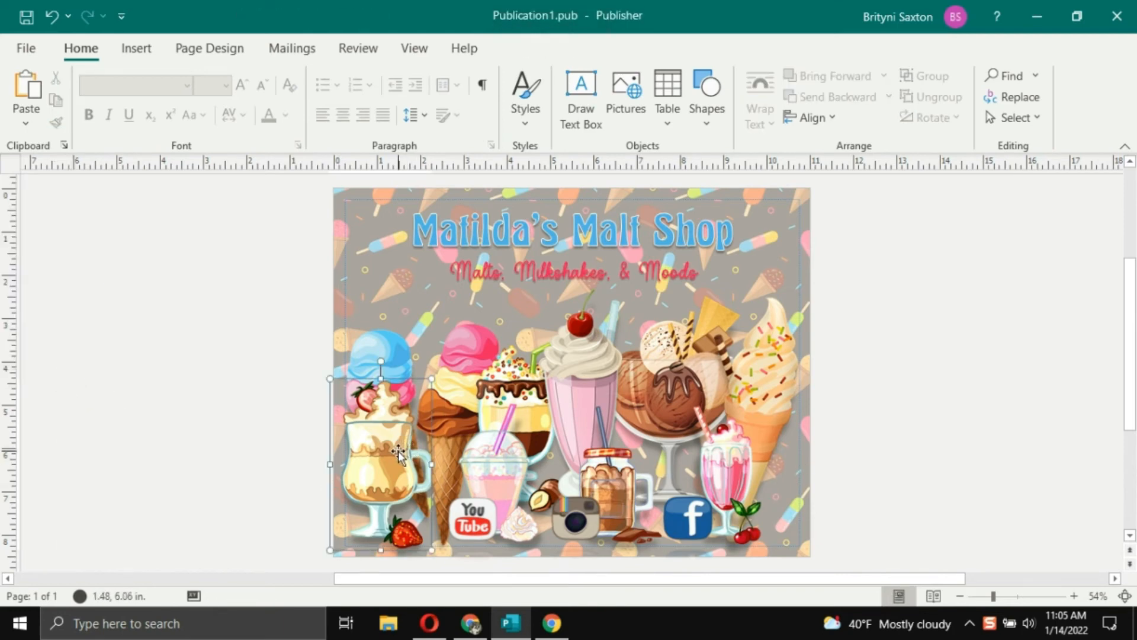
left_click_drag(330, 377, 347, 407)
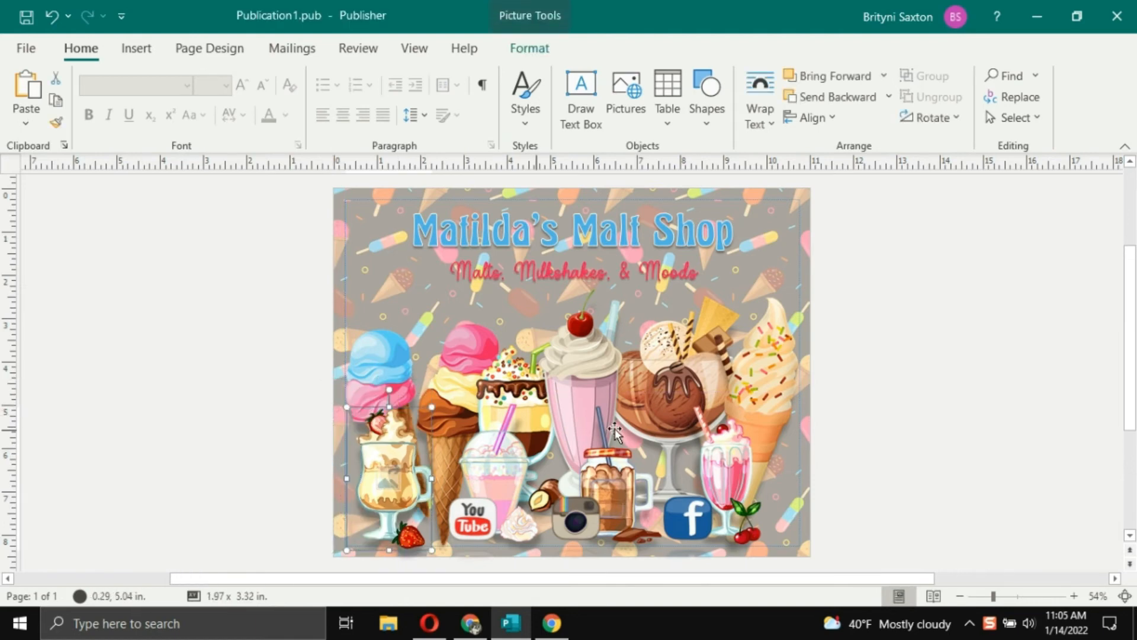
- Enlarge the pink milkshake in the flyer's middle to about 3.13 x 6.87 in
left_click(715, 350)
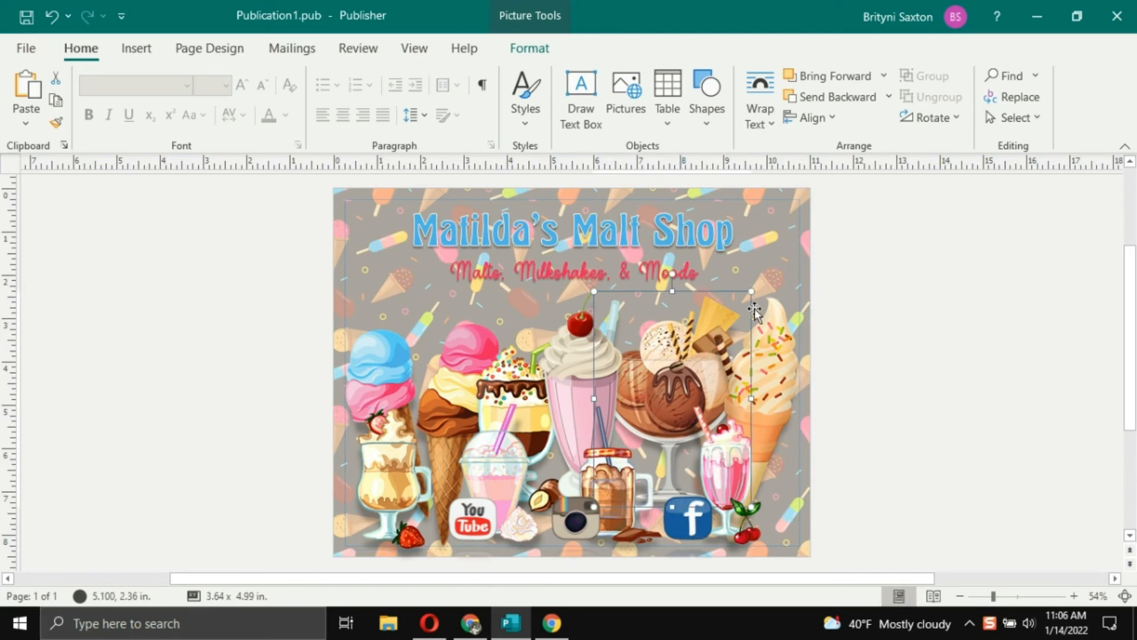
left_click(631, 287)
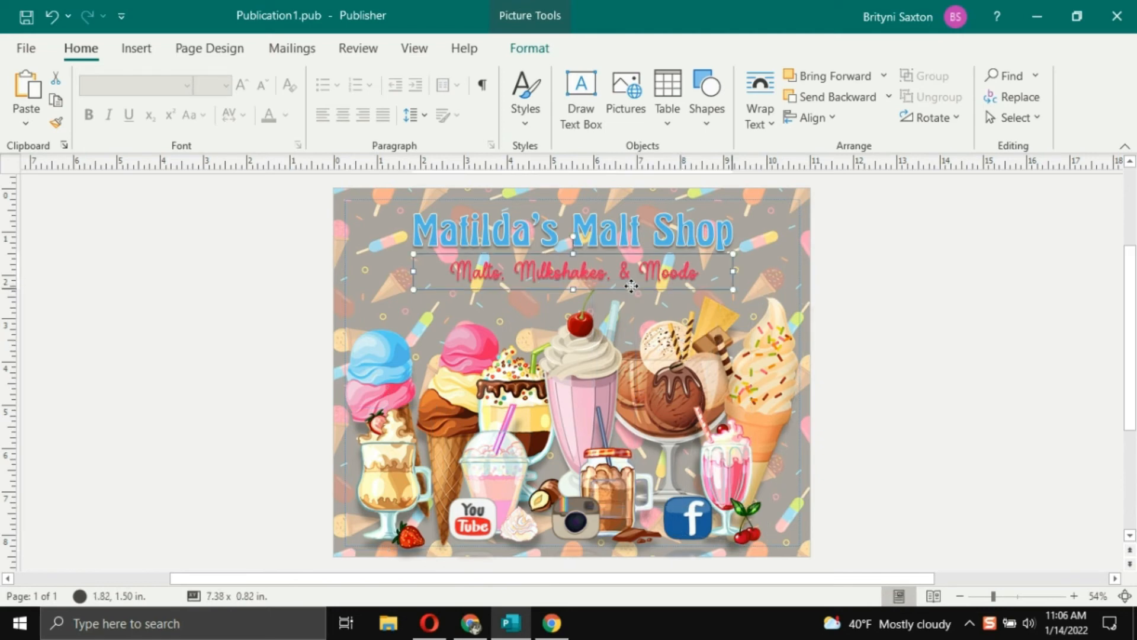
left_click(631, 288)
left_click(635, 287)
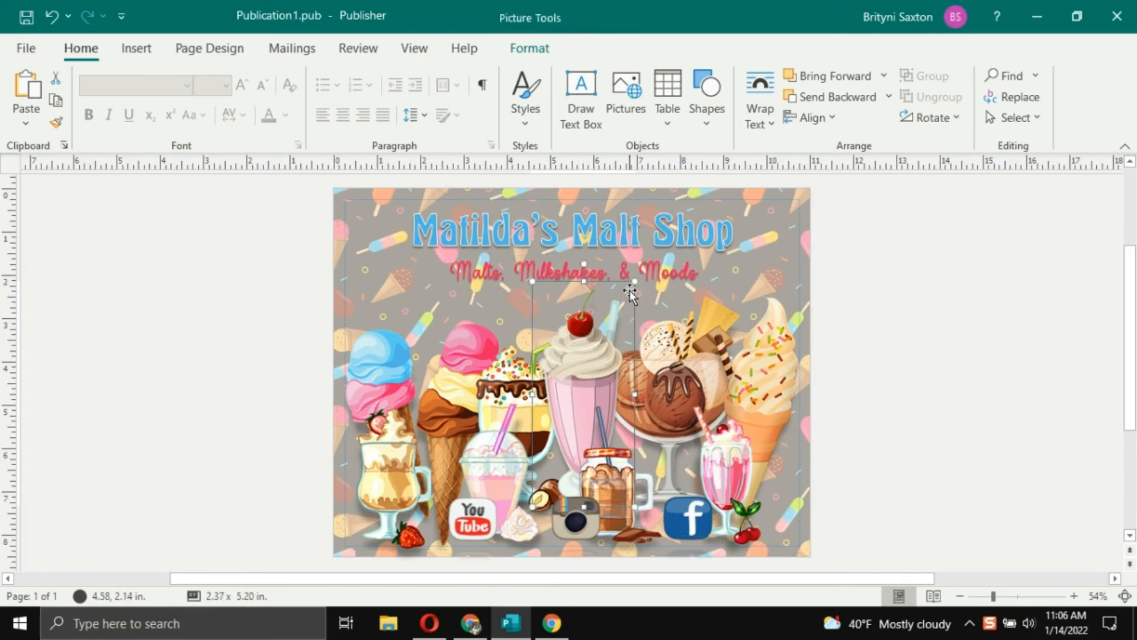
left_click_drag(643, 273, 645, 259)
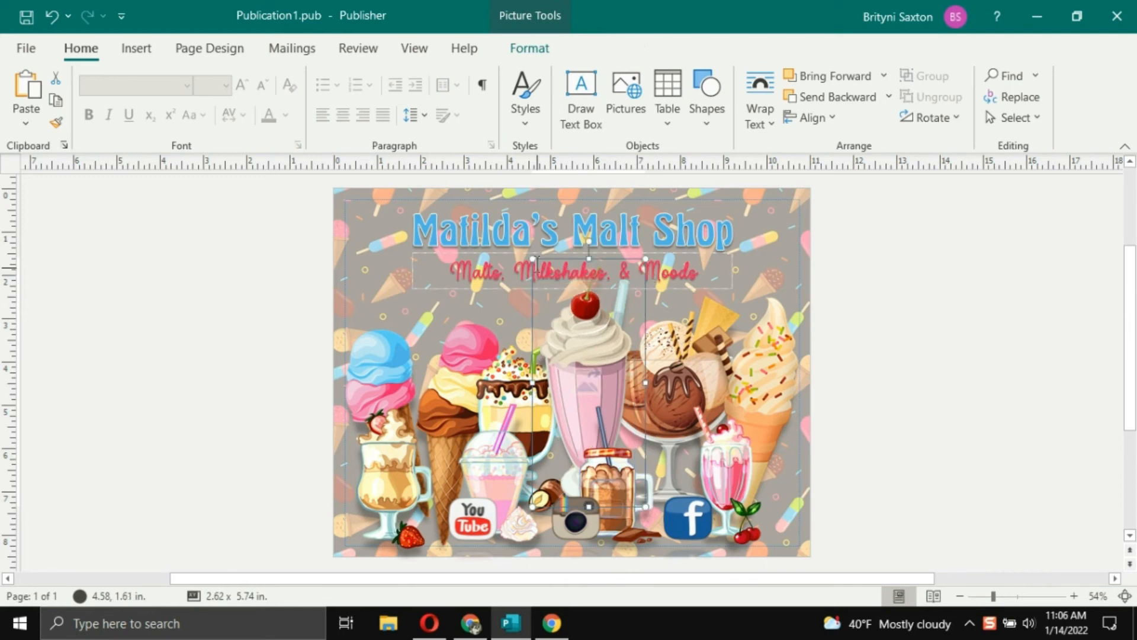
left_click_drag(529, 254, 511, 252)
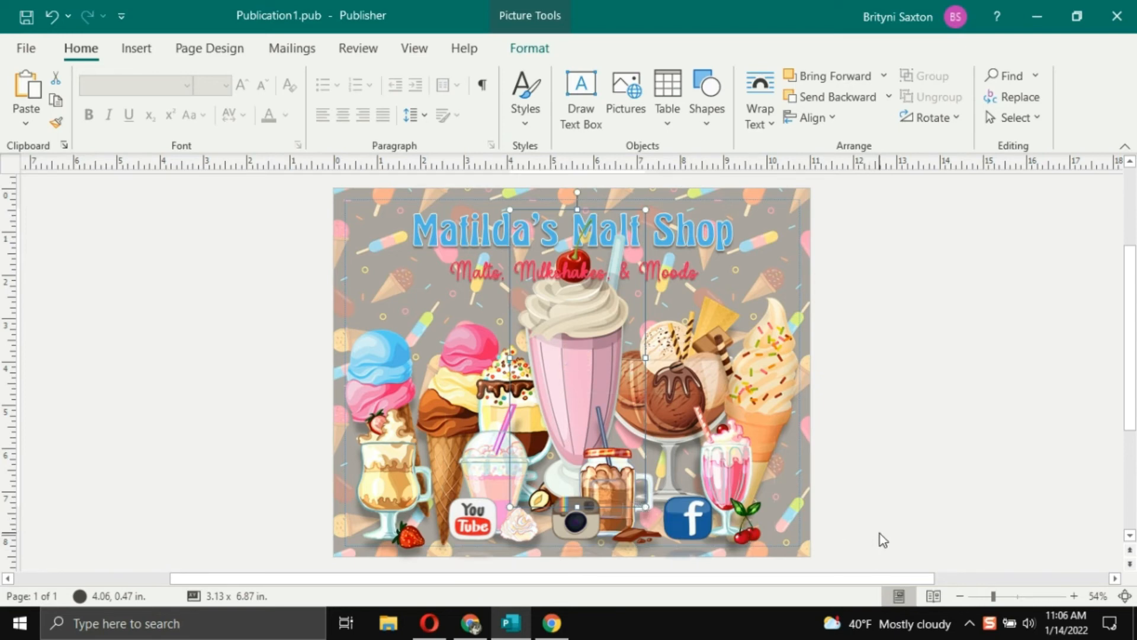
- Bring the chocolate-topped drink in front of the milkshake and shrink the chocolate sundae
key("Tab")
left_click(852, 77)
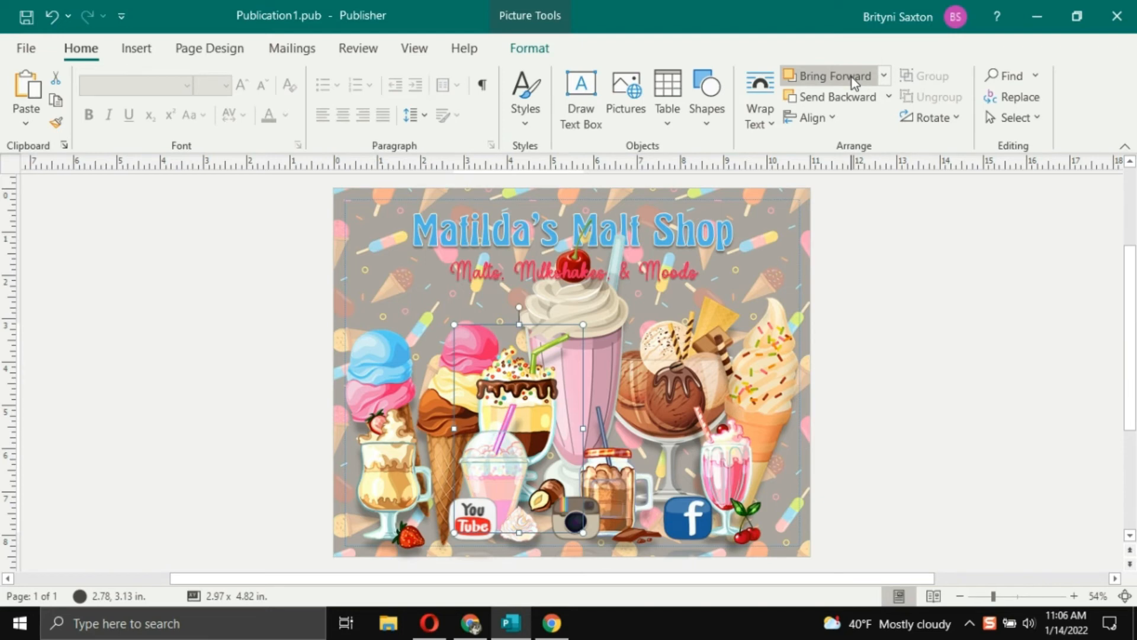
left_click(672, 392)
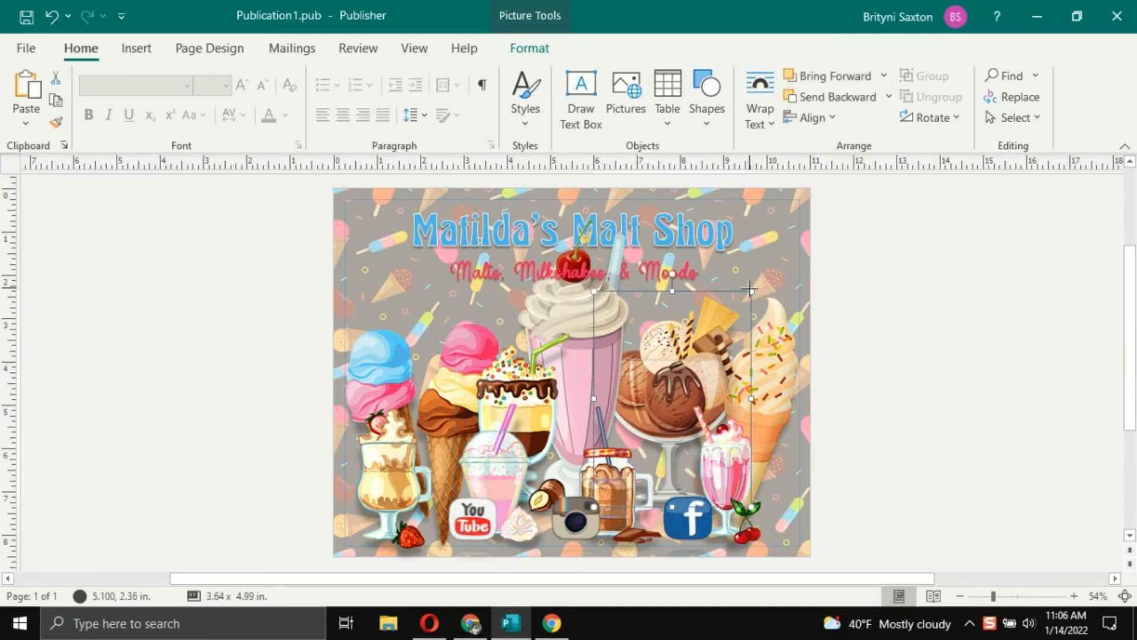
left_click_drag(751, 290, 721, 328)
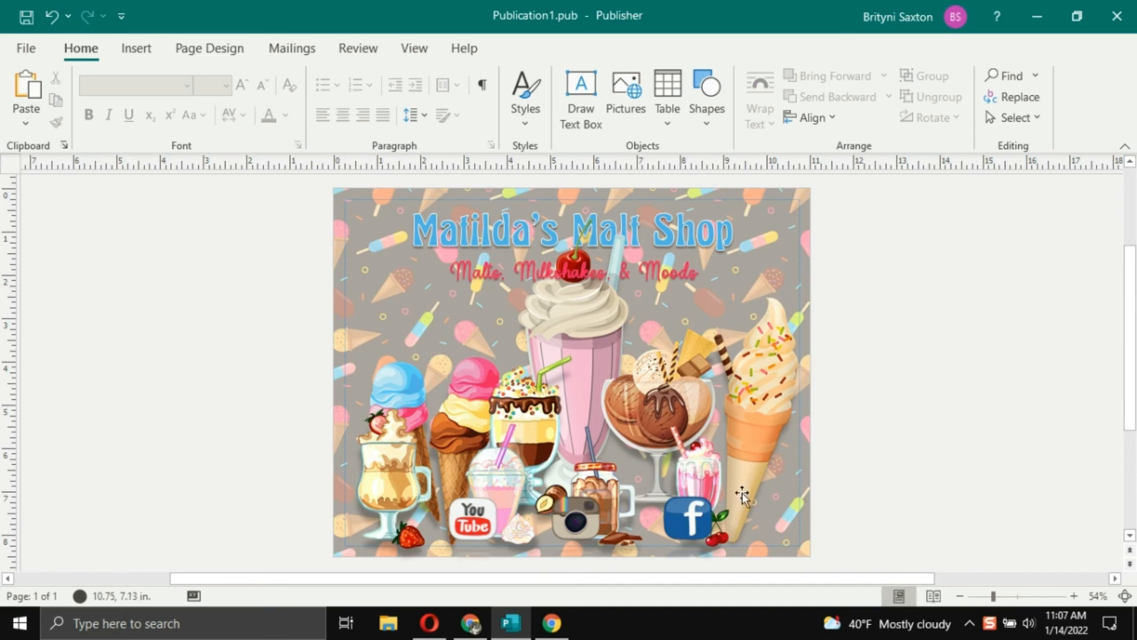
- Cut the caramel drink with strawberries out of the flyer
left_click(392, 469)
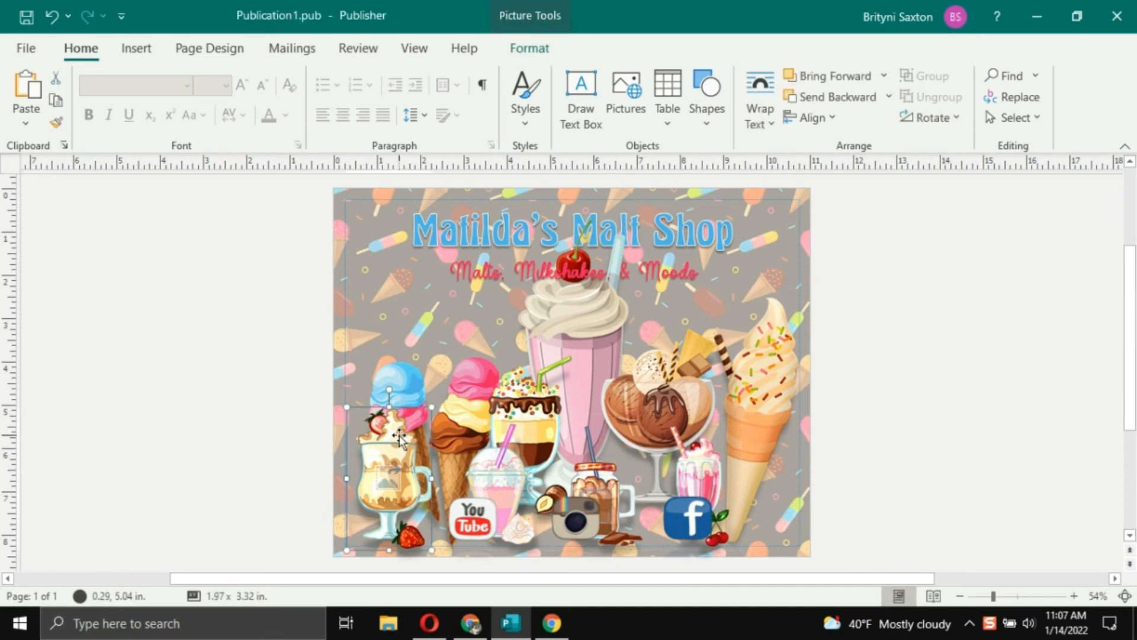
right_click(397, 445)
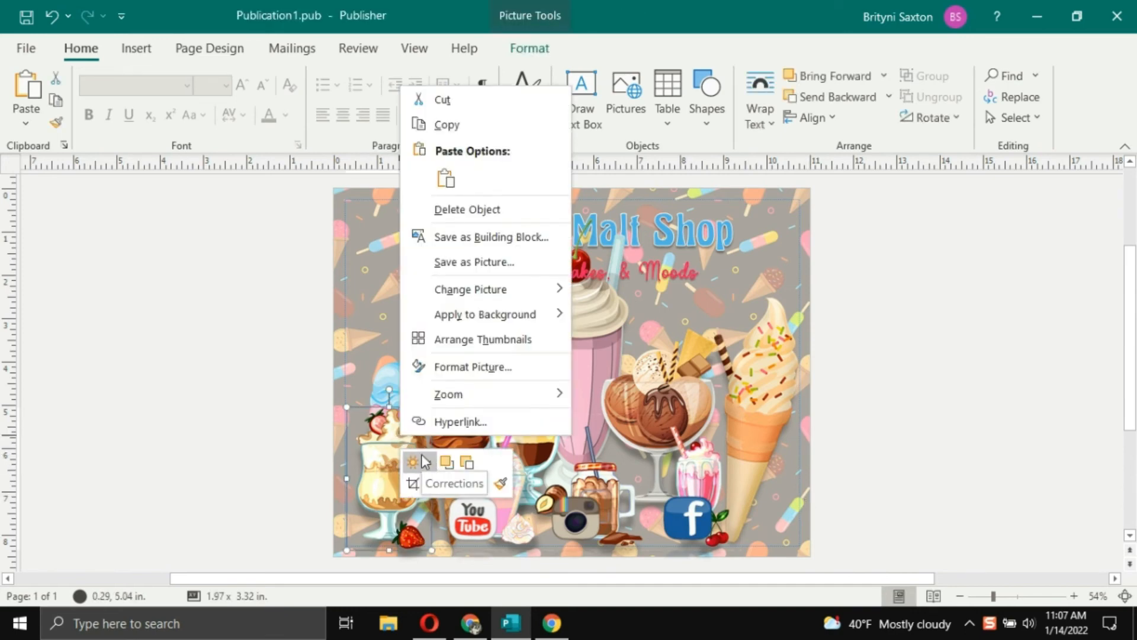
left_click(472, 101)
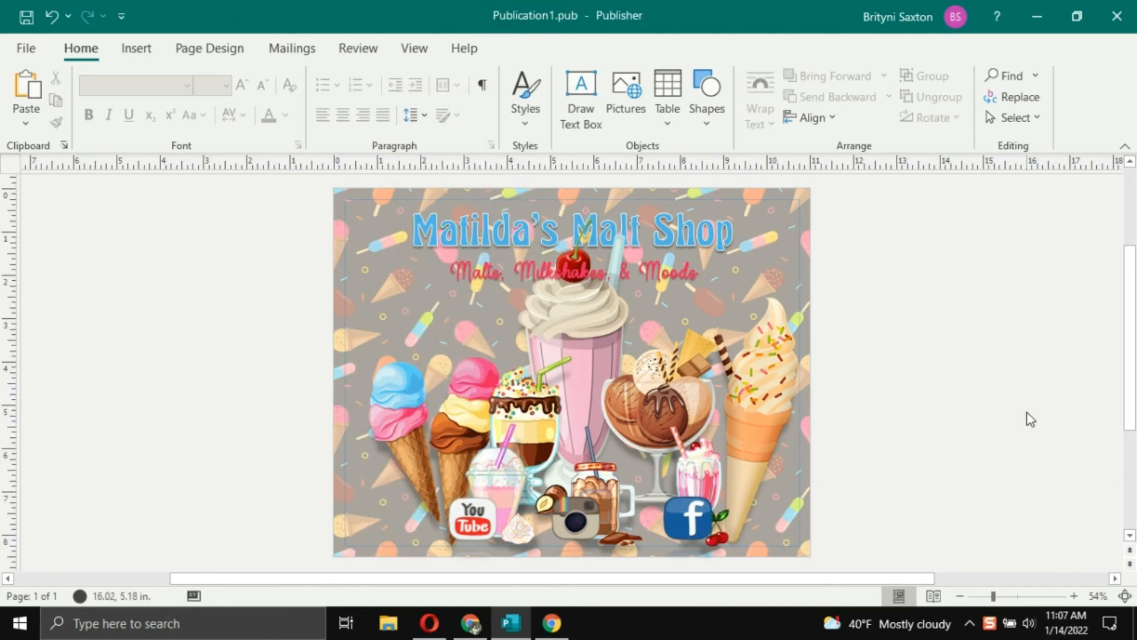
- Shift the pair of ice cream cones to the flyer's left margin and the chocolate-topped drink closer to them
left_click(421, 433)
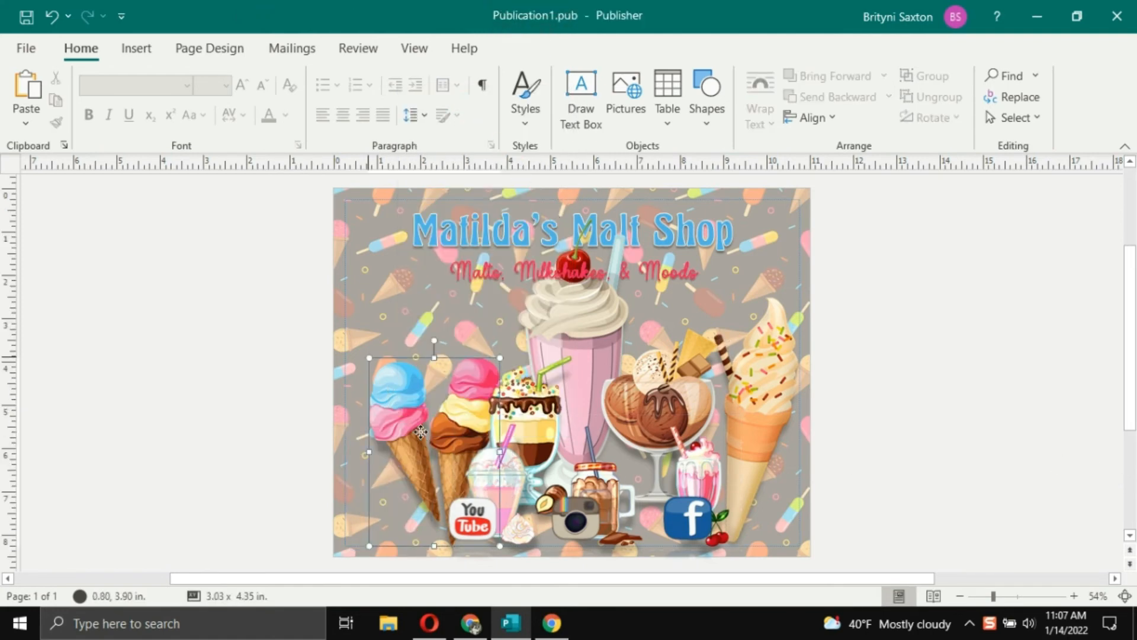
left_click_drag(421, 433, 397, 433)
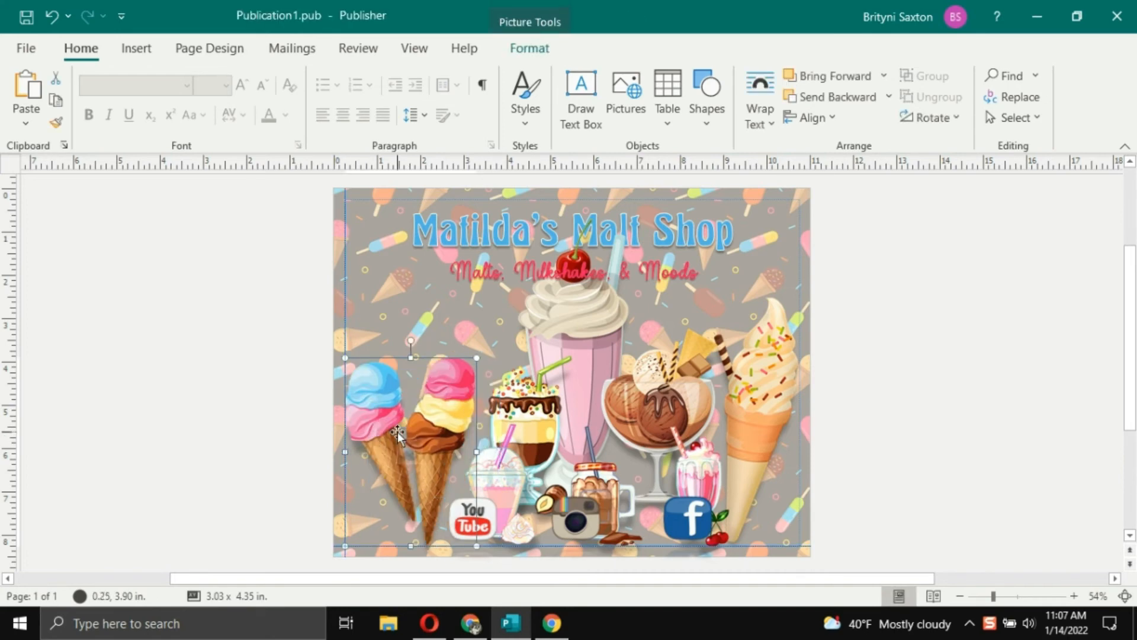
left_click_drag(529, 408, 503, 405)
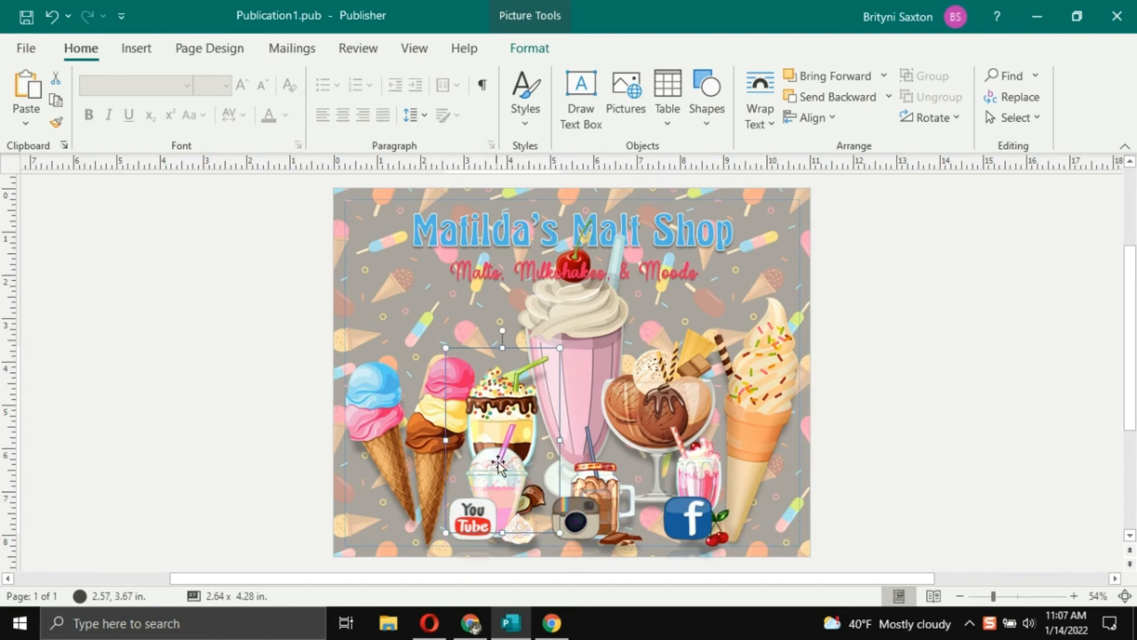
left_click(911, 465)
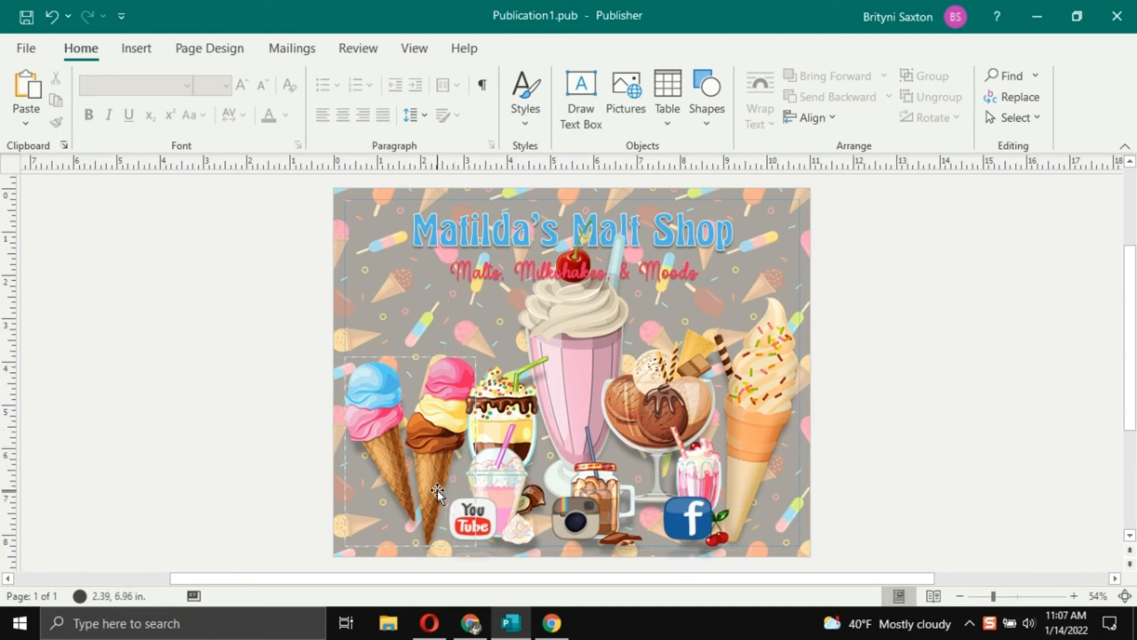
- Move the pair of ice cream cones partly behind the chocolate-topped drink and flip it horizontally
left_click(781, 371)
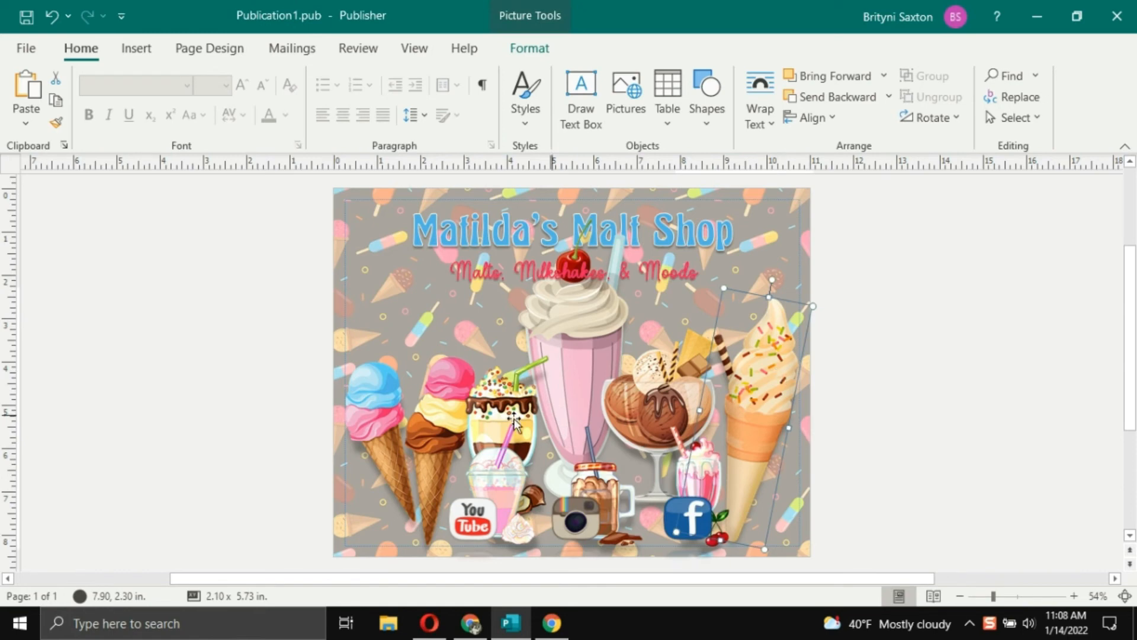
left_click(394, 424)
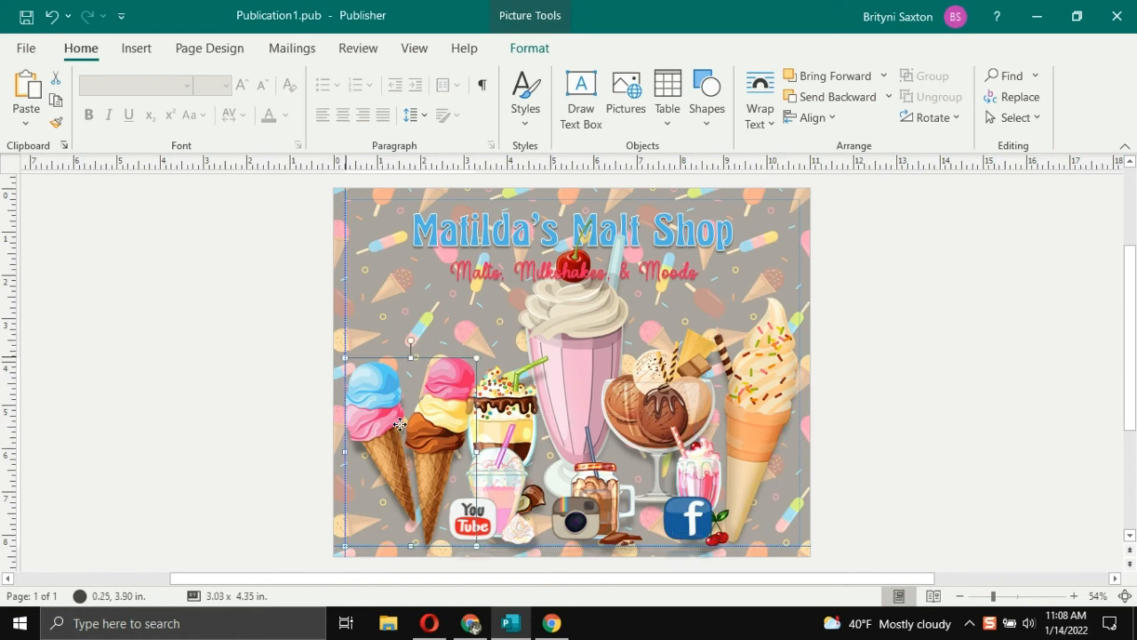
left_click_drag(394, 423, 437, 425)
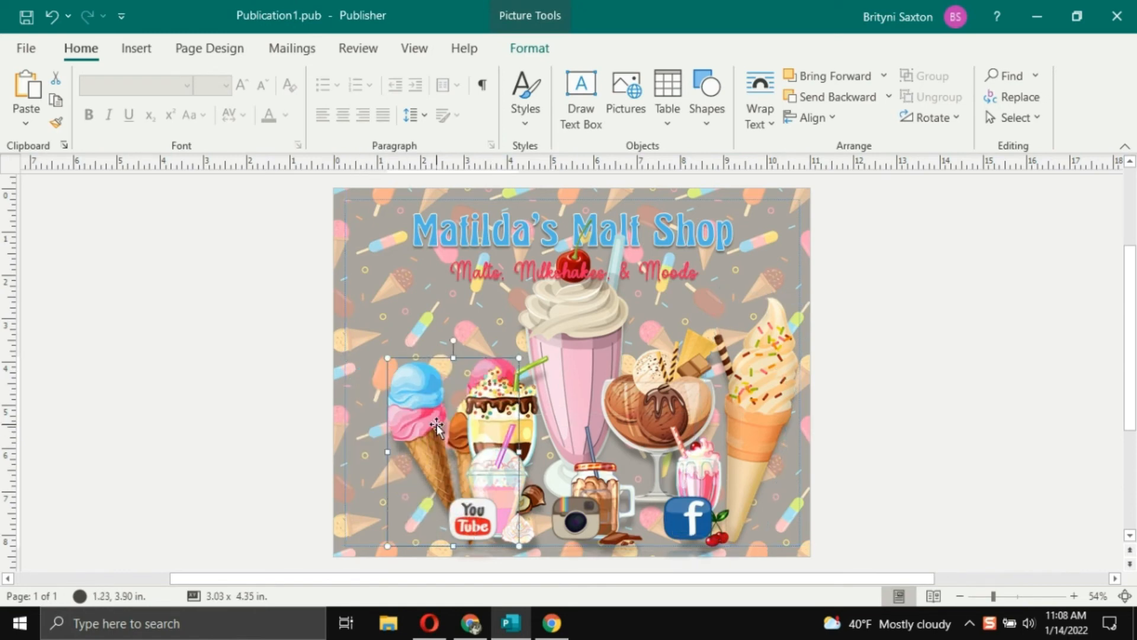
left_click(933, 120)
left_click(984, 222)
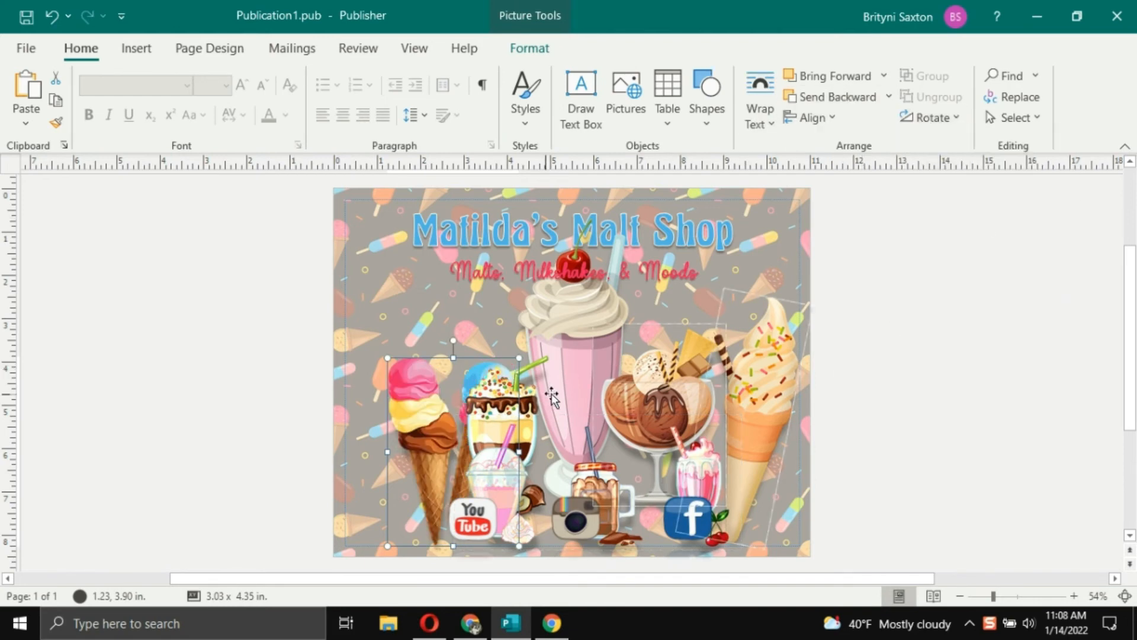
- Duplicate the tall sprinkled cone and place the copy at the flyer's left edge, over the pair of ice cream cones
left_click(762, 374)
right_click(762, 375)
left_click(866, 69)
right_click(895, 442)
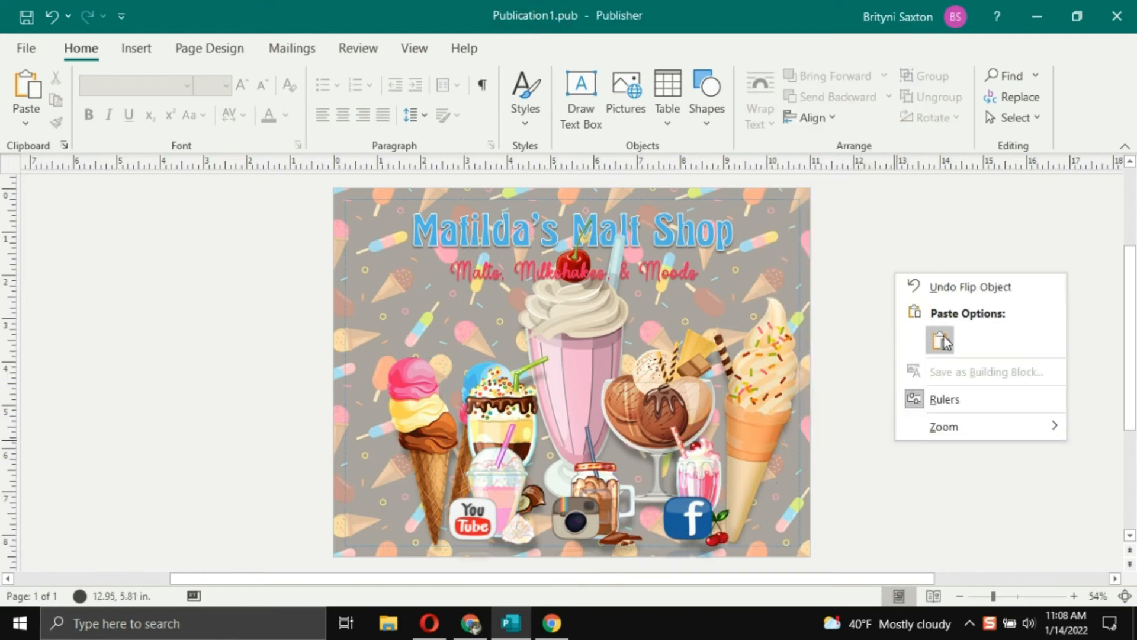
left_click(940, 337)
left_click_drag(959, 492, 384, 354)
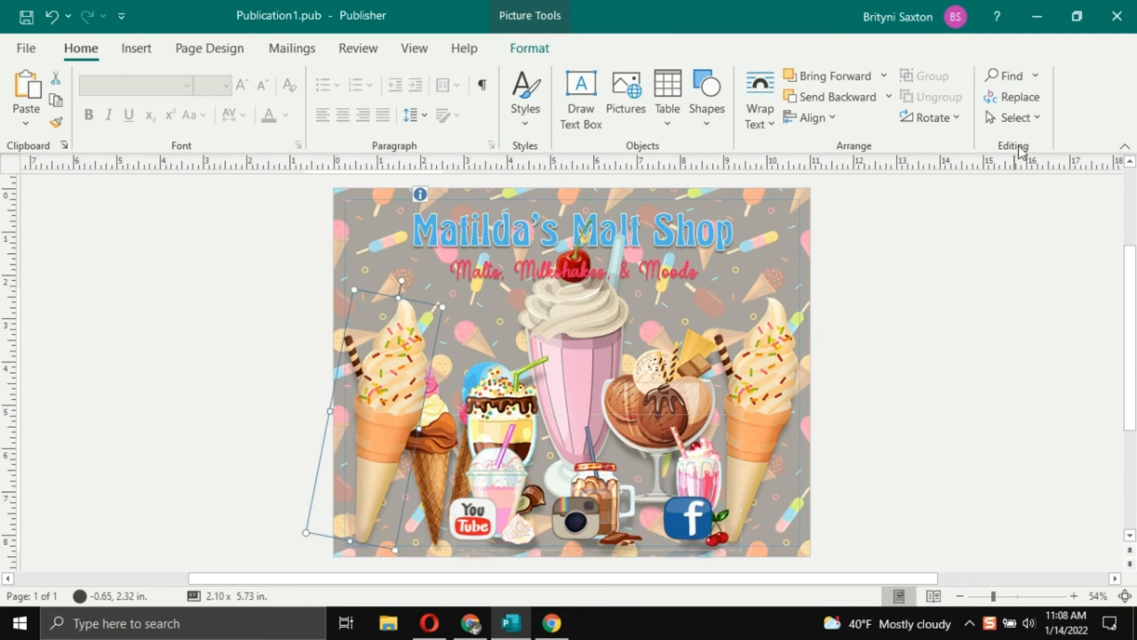
- Flip the duplicated sprinkled cone horizontally and move it onto the flyer's left edge, leaning as a mirror of the right cone
left_click(933, 118)
left_click(959, 192)
left_click(933, 119)
left_click(964, 217)
left_click(933, 118)
left_click(960, 192)
left_click_drag(368, 439, 400, 456)
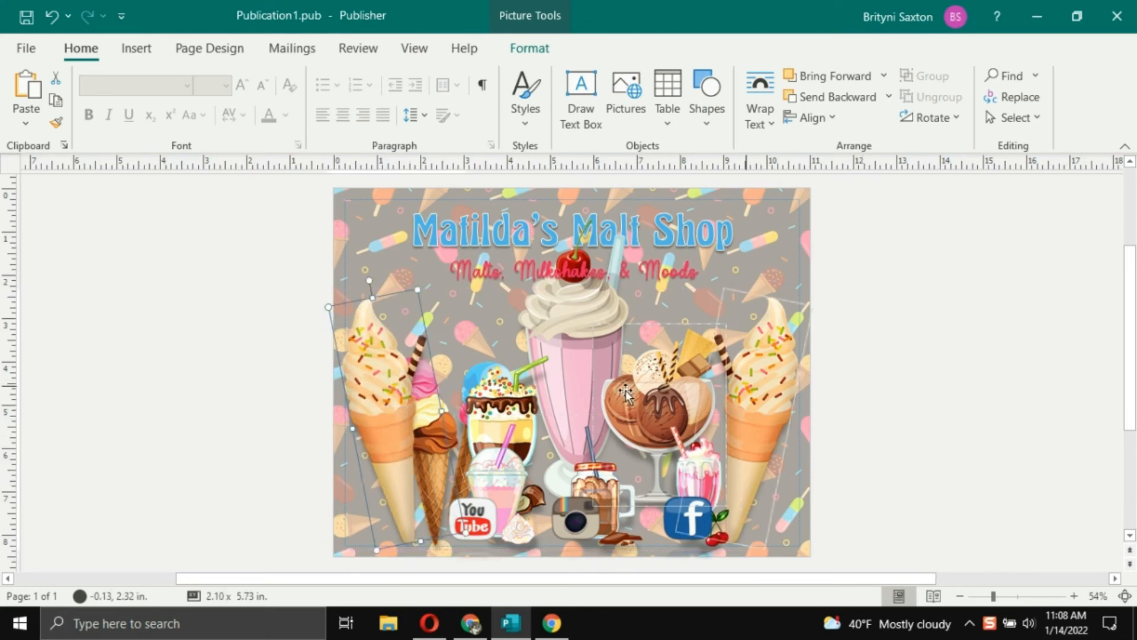
left_click_drag(374, 389, 384, 392)
- Flip the pair of ice cream cones horizontally and delete it from the flyer
left_click(930, 117)
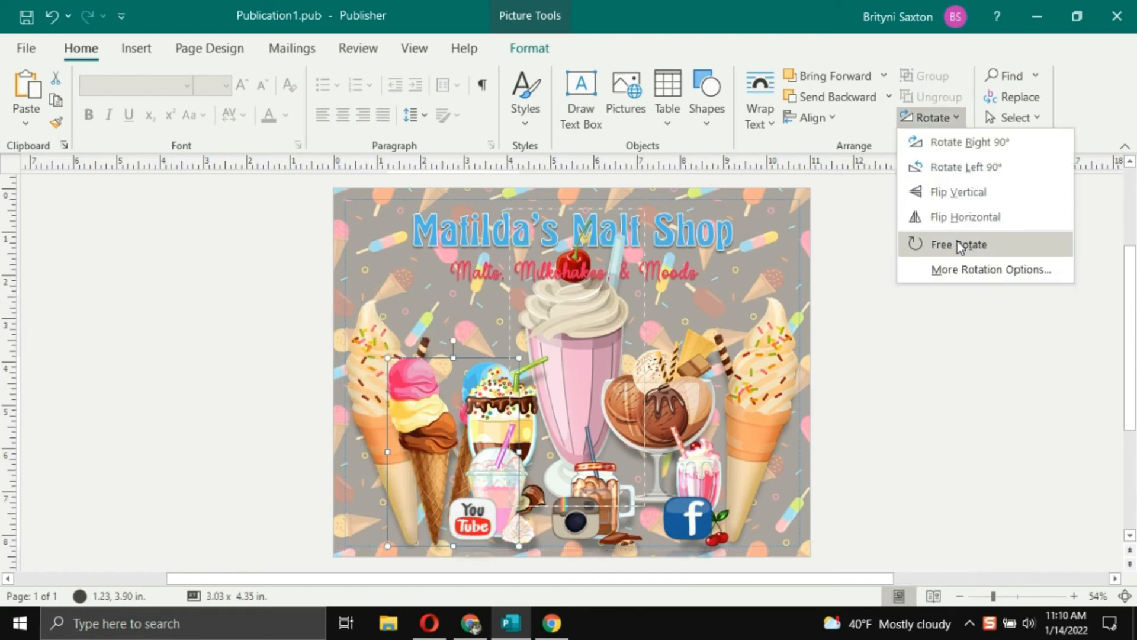
left_click(956, 218)
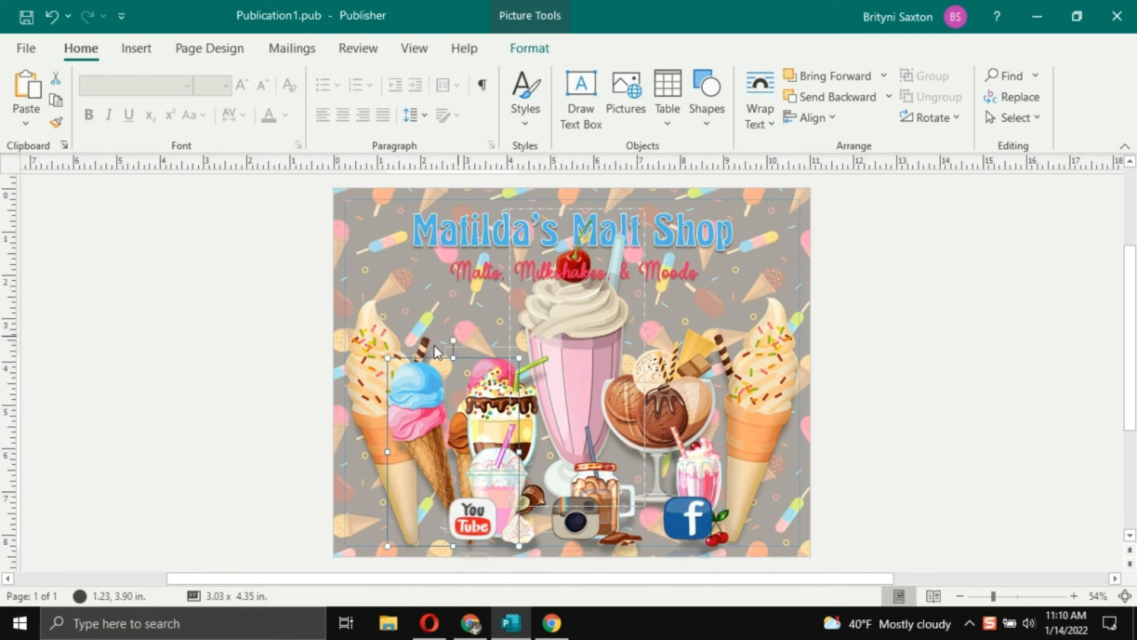
key("Delete")
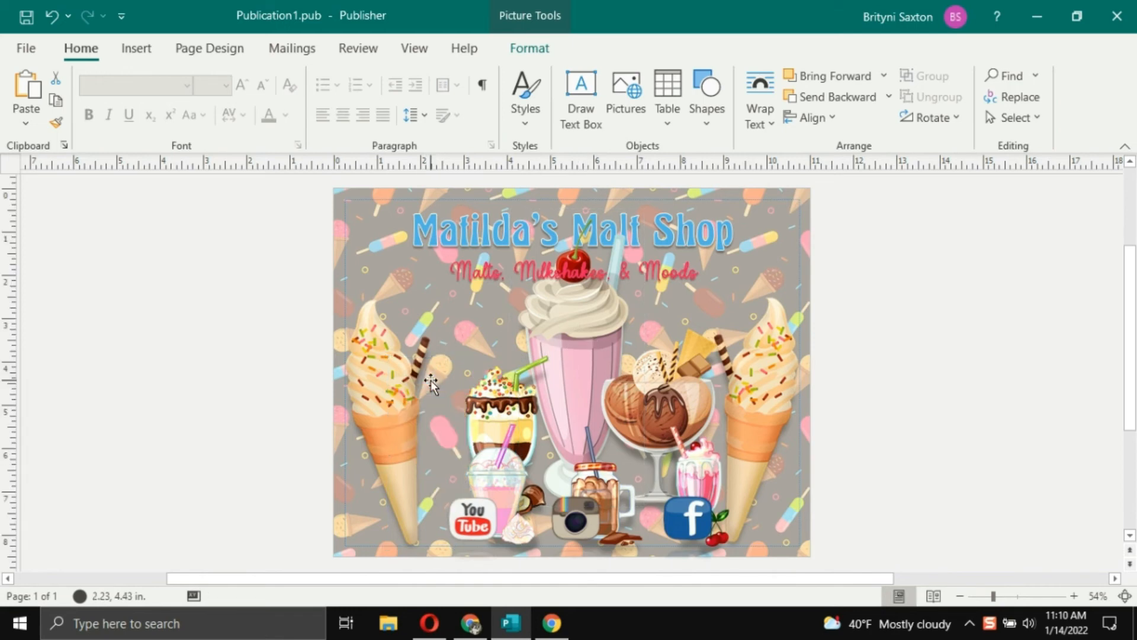
- Move the chocolate-topped drink toward the left cone, shift that cone slightly inward, and nudge the large milkshake slightly left
left_click(382, 443)
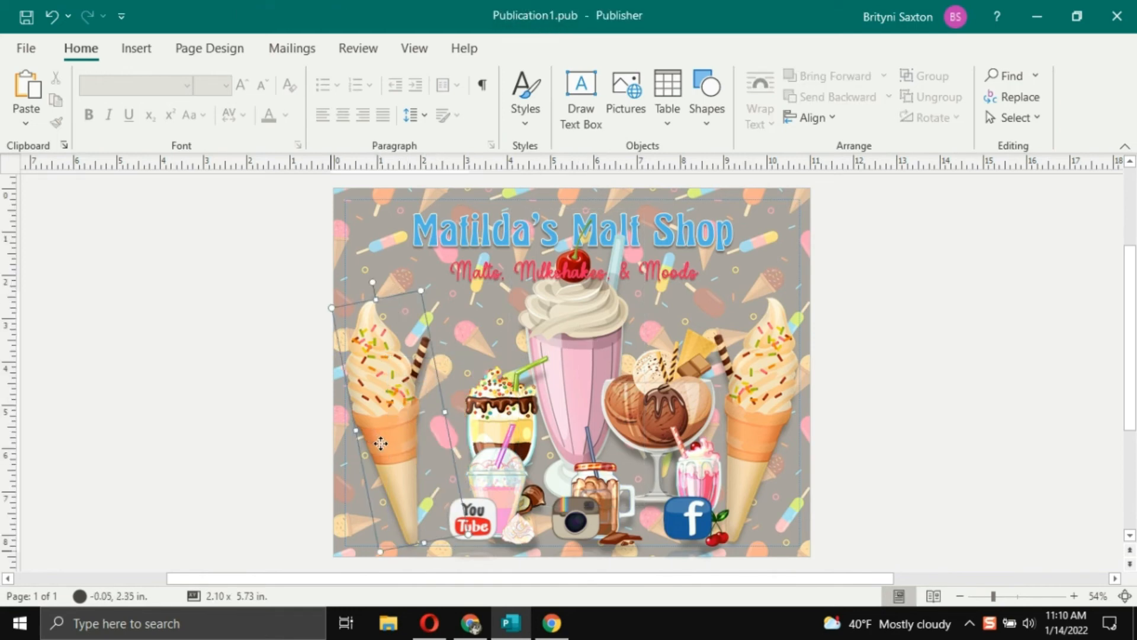
left_click_drag(492, 406, 468, 405)
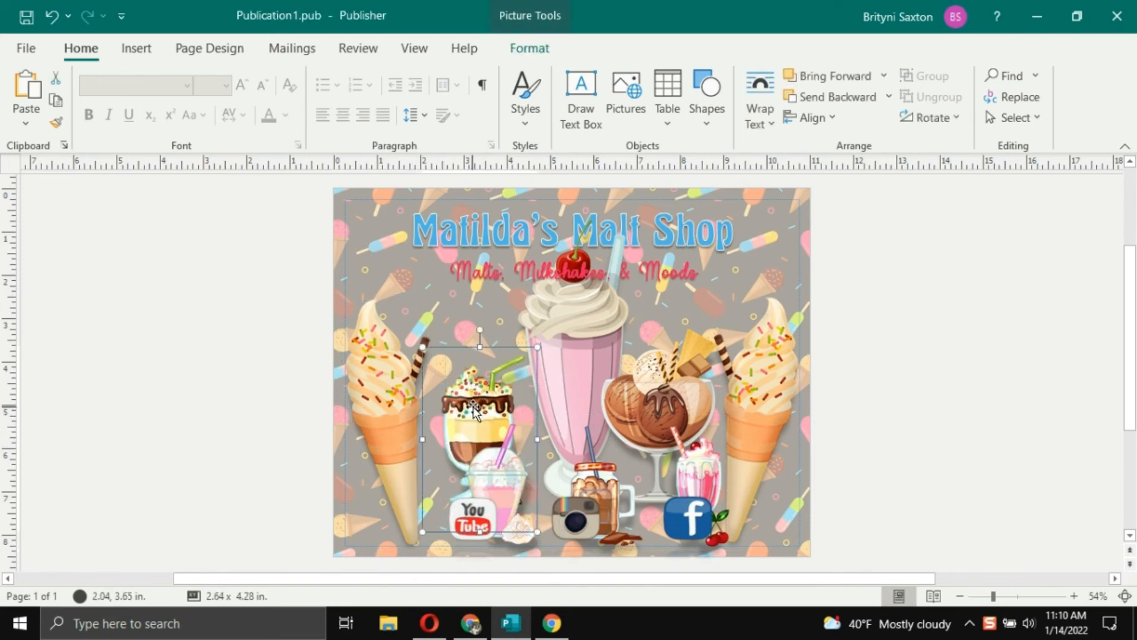
left_click(386, 395)
left_click_drag(385, 395, 399, 394)
mouse_move(559, 383)
left_mouse_down()
mouse_move(548, 377)
mouse_move(556, 385)
left_mouse_up()
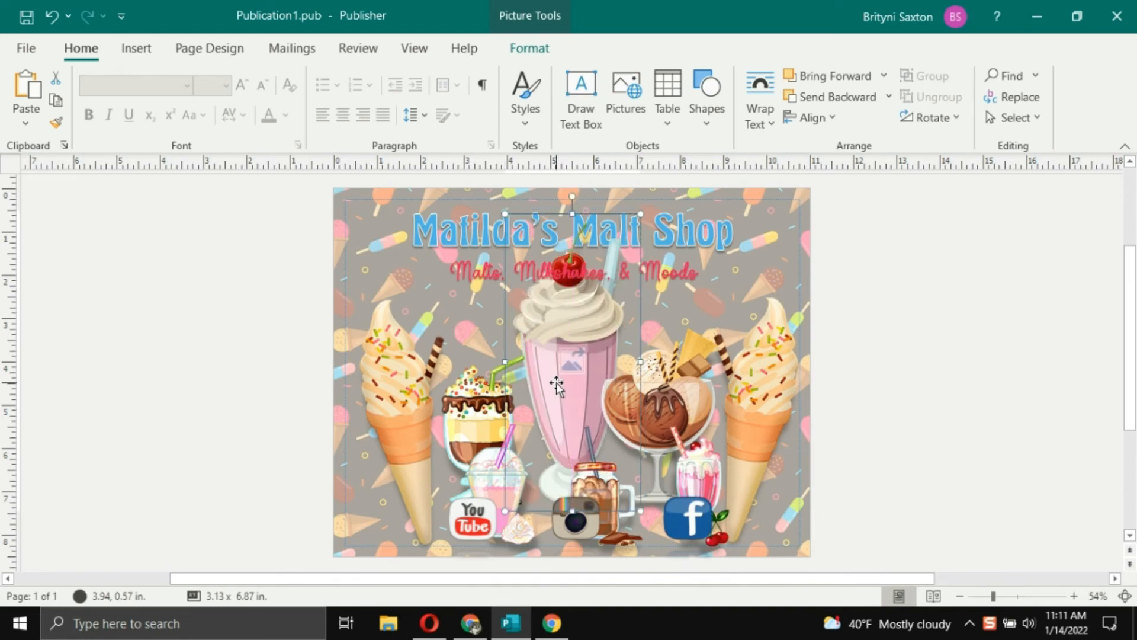
left_click(918, 400)
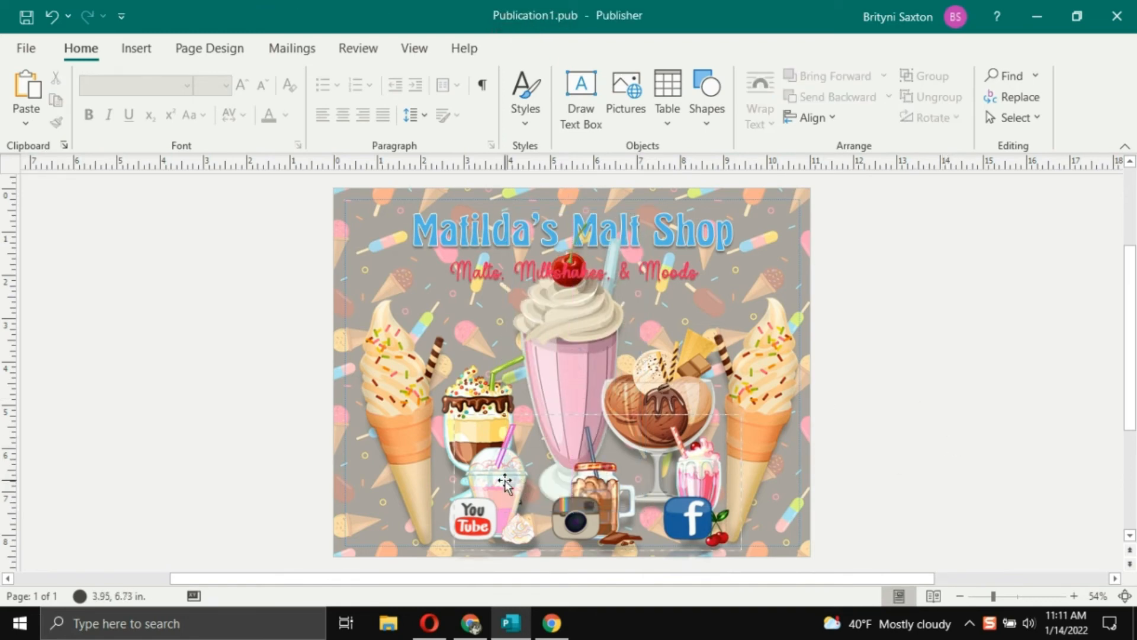
- Move the chocolate-topped drink back toward the large milkshake and nudge the left sprinkled cone slightly
left_click(480, 385)
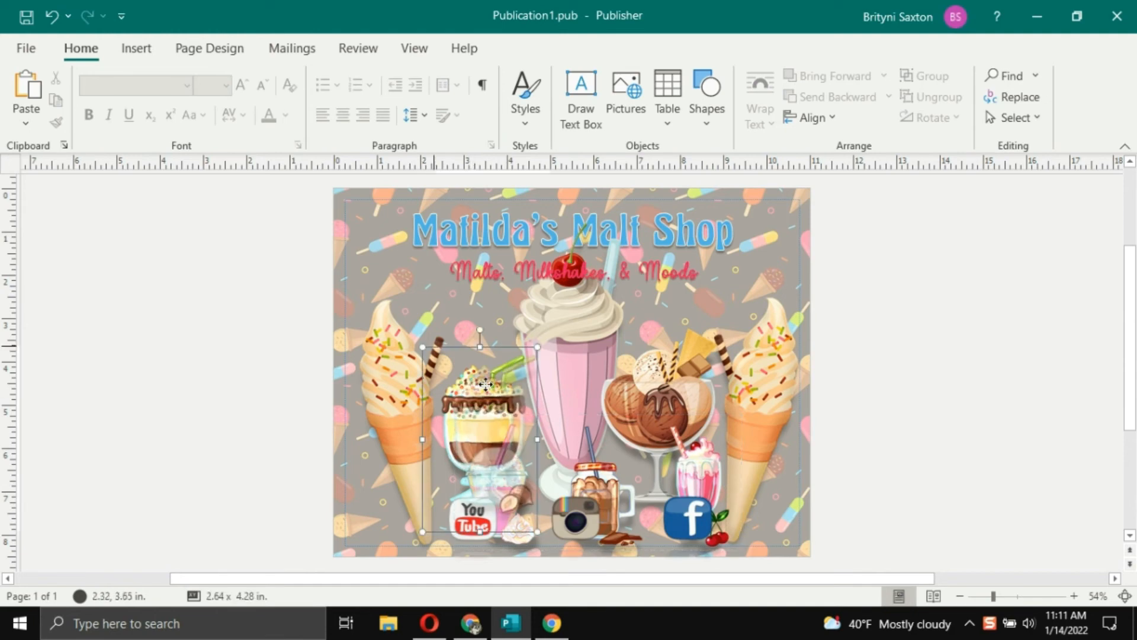
left_click_drag(486, 385, 507, 385)
left_click(405, 403)
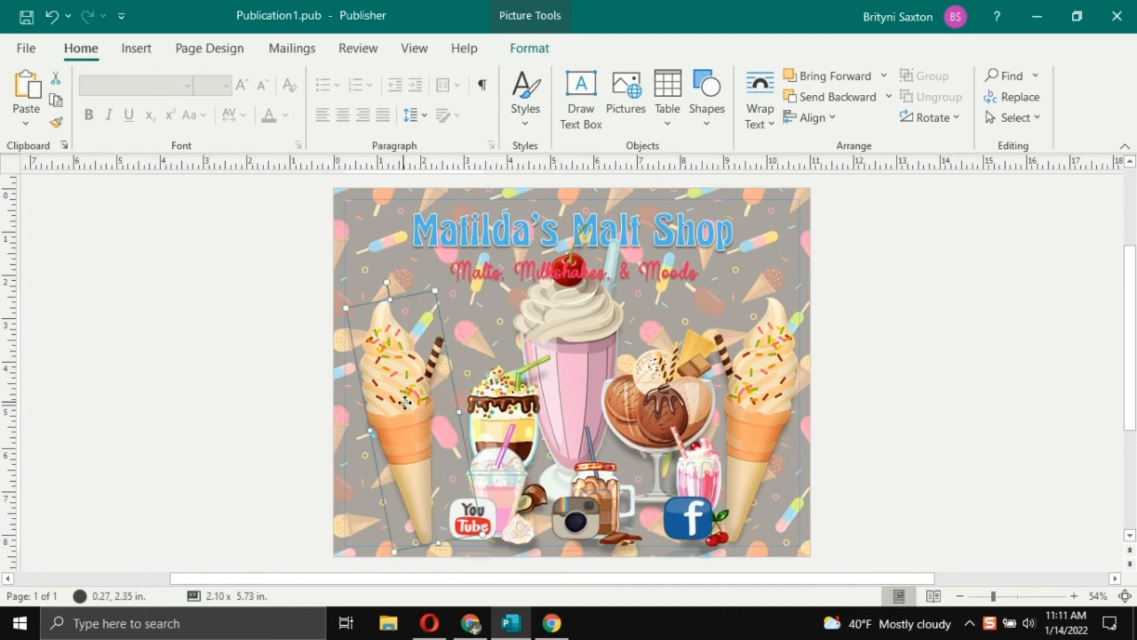
left_click_drag(404, 403, 402, 405)
left_click(978, 393)
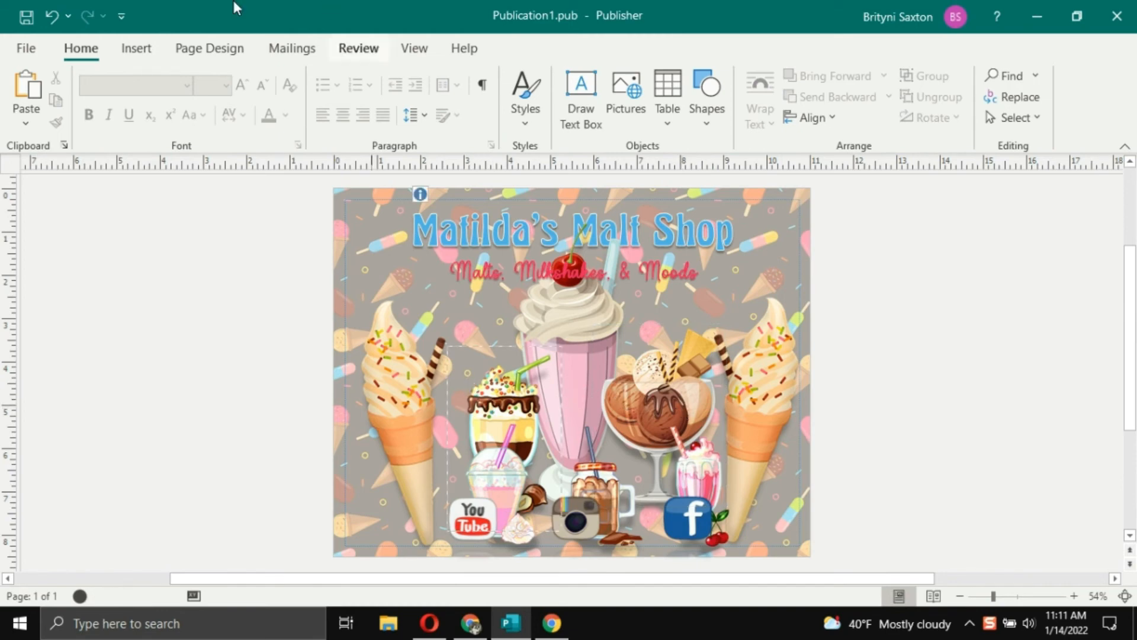
- Insert the candy jar picture whose file name starts with lollipop-bonbon-candy-cane-chocolate-bar-candy from the Graphics folder
left_click(136, 48)
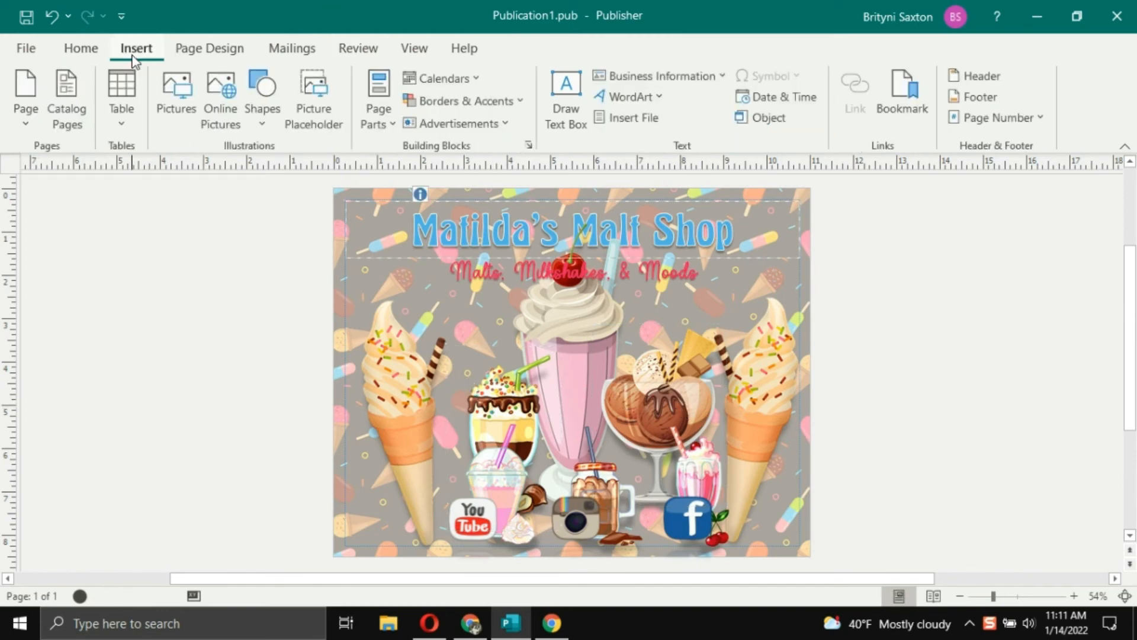
left_click(188, 105)
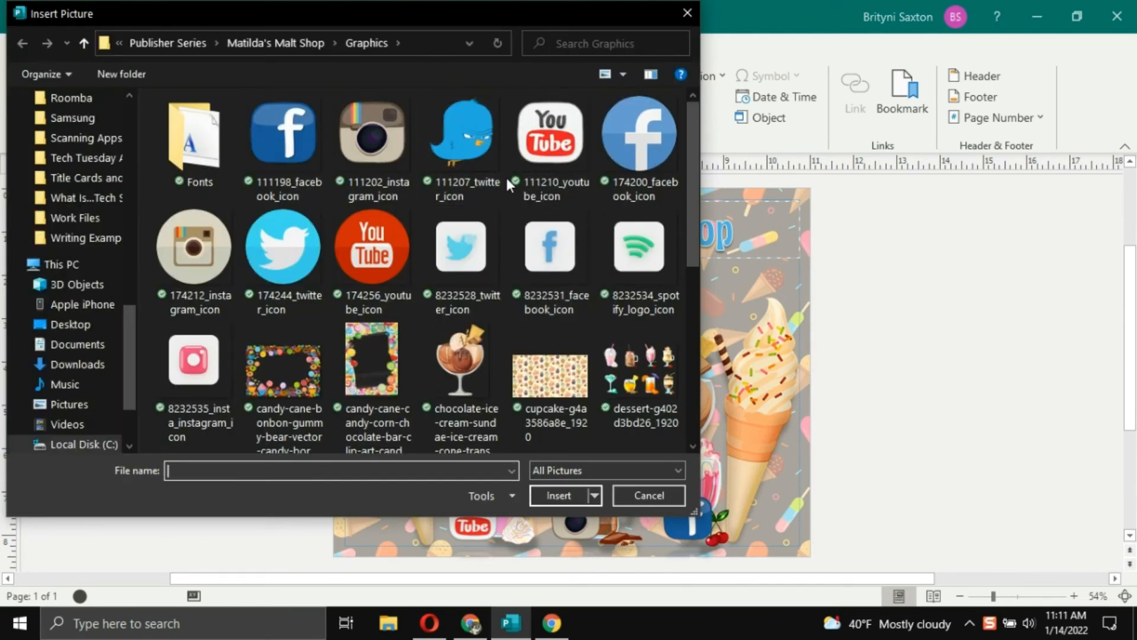
scroll(507, 178, "down", 4)
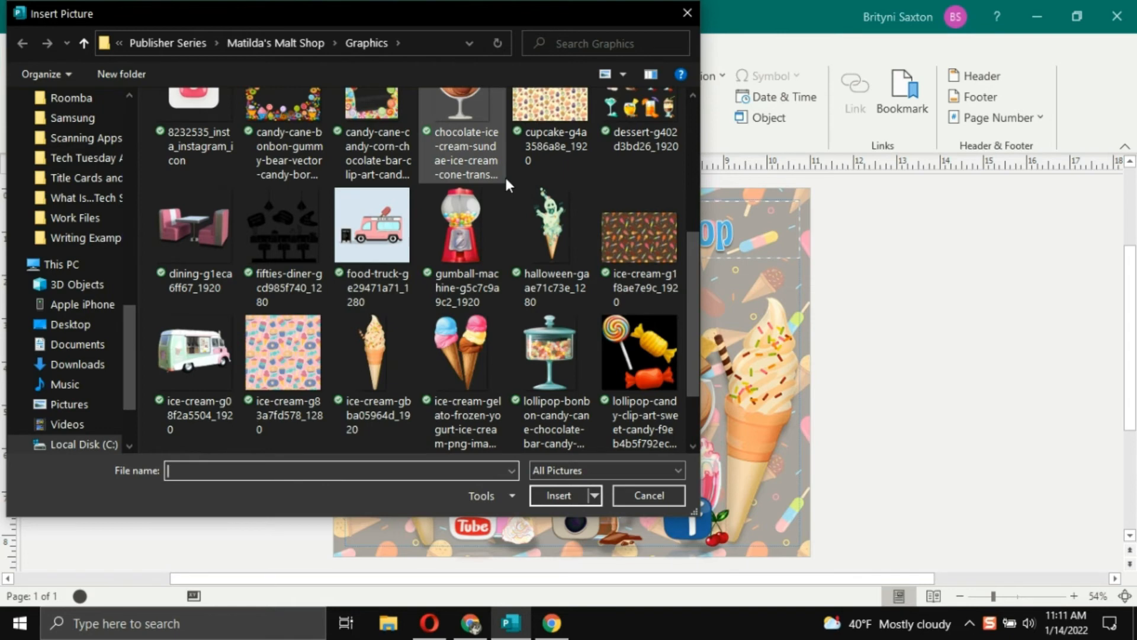
scroll(506, 177, "down", 2)
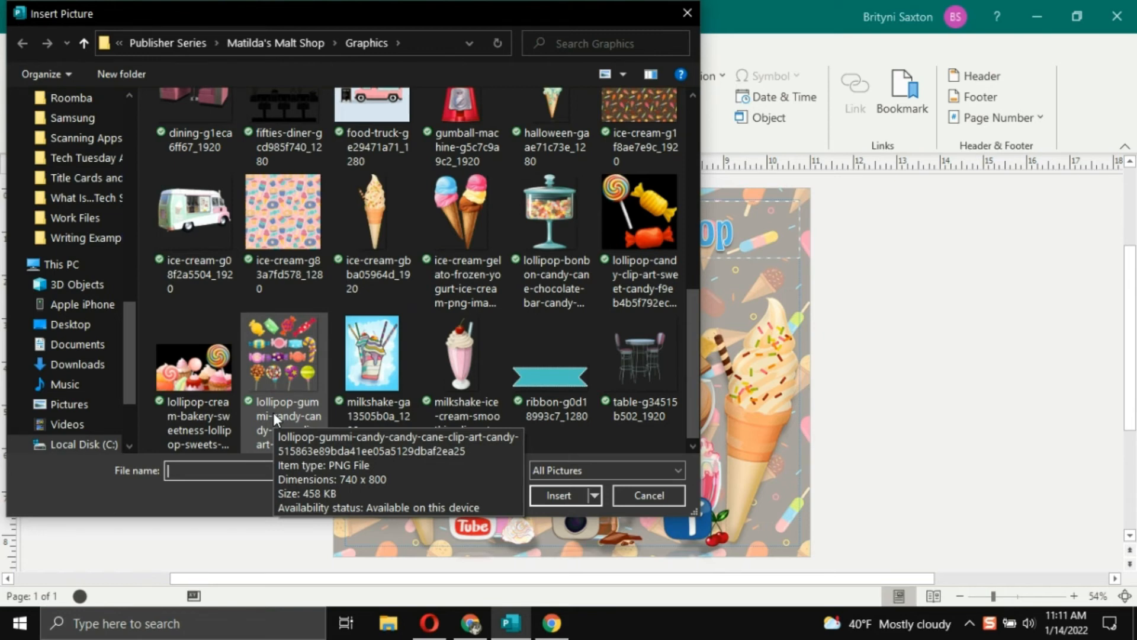
left_click(550, 277)
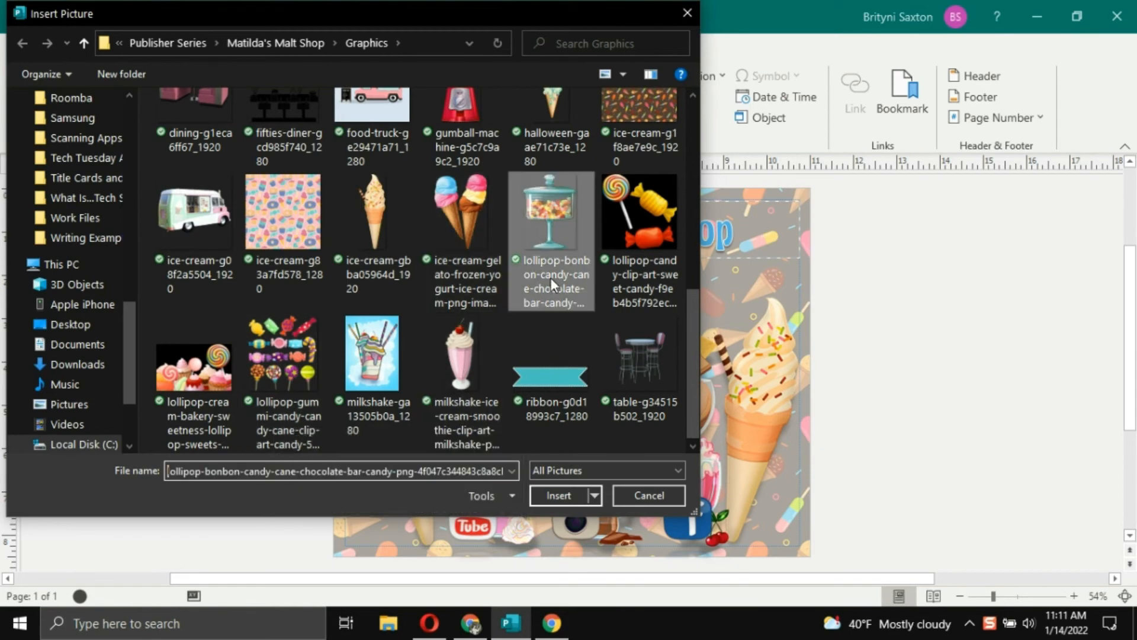
left_click(559, 496)
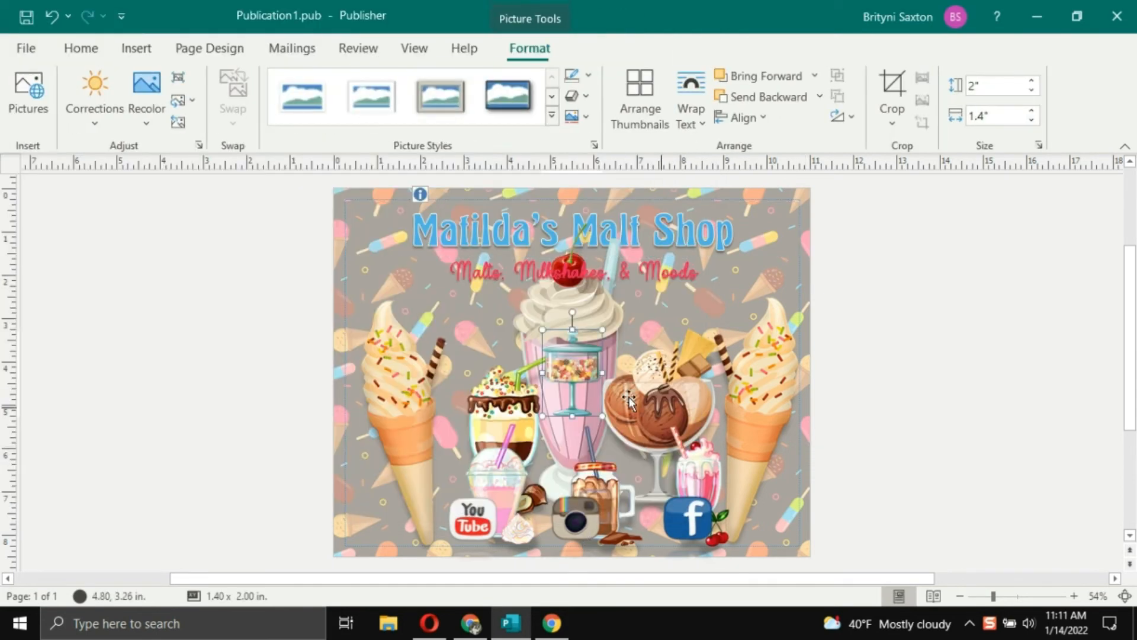
- Place the candy jar between the left cone and the large milkshake and enlarge it to about 2.98 x 4.26 in
left_click_drag(573, 361, 506, 377)
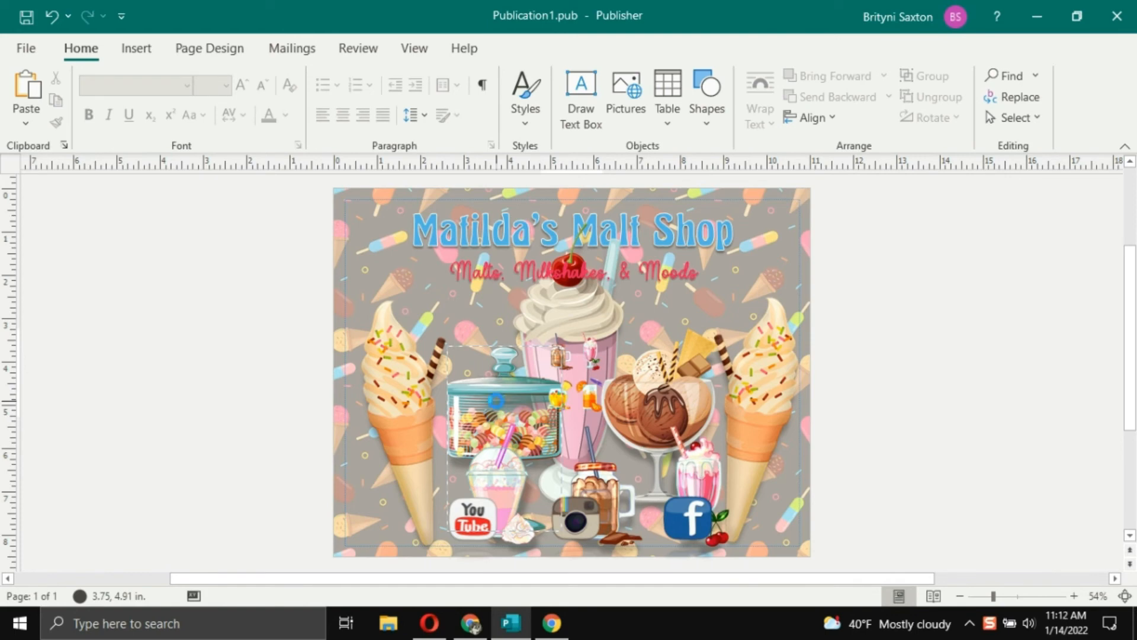
key("ctrl+z")
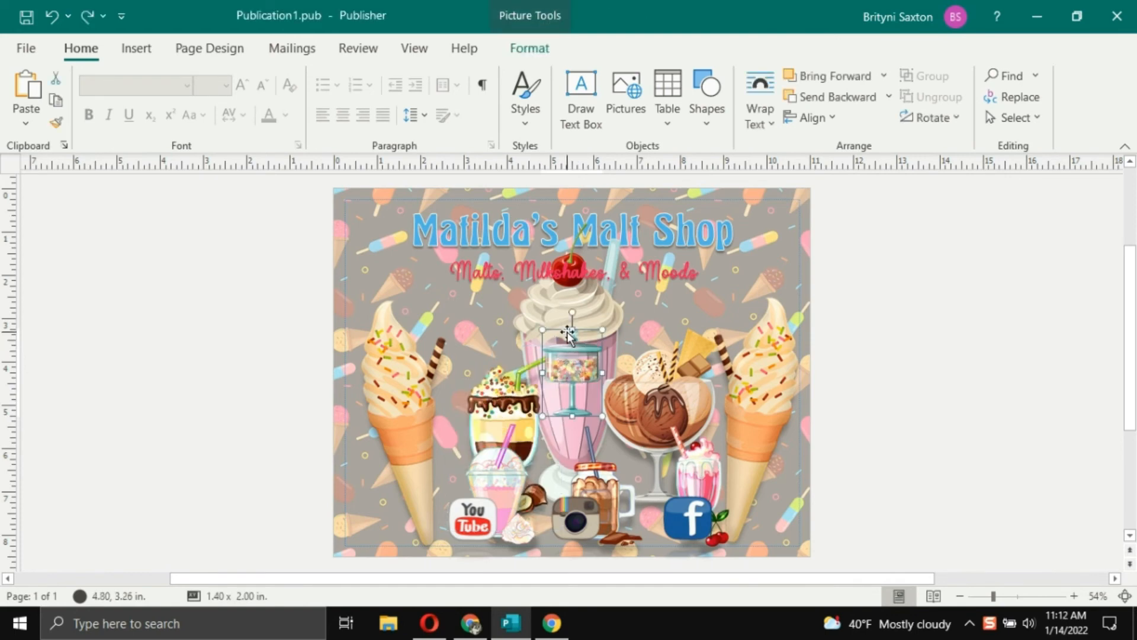
mouse_move(578, 379)
left_click_drag(570, 346, 457, 362)
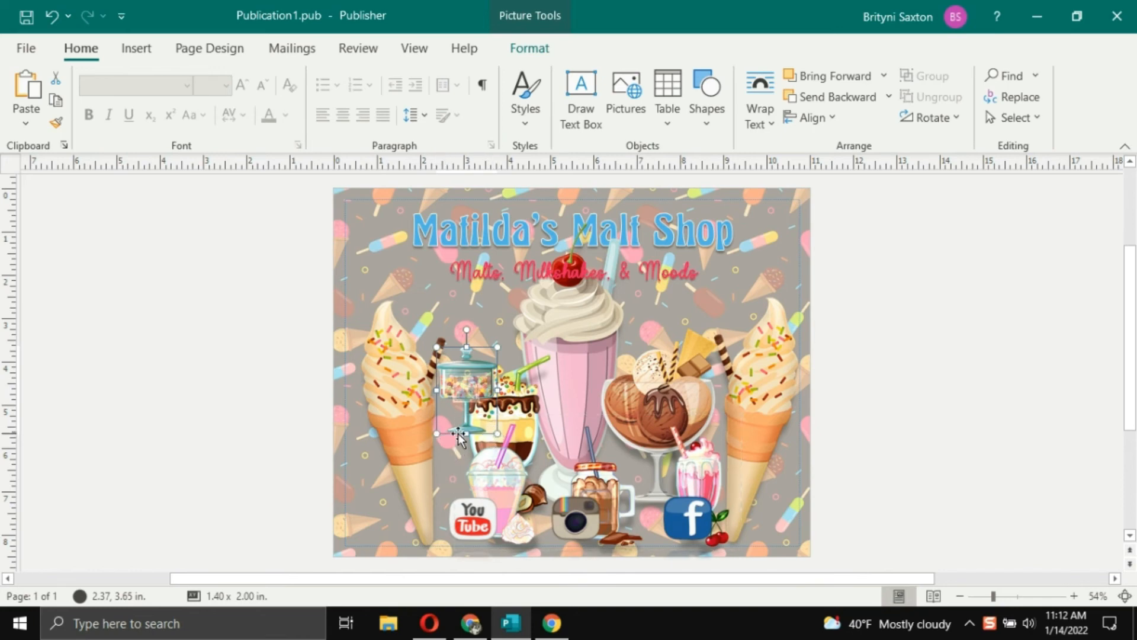
left_click_drag(434, 436, 403, 504)
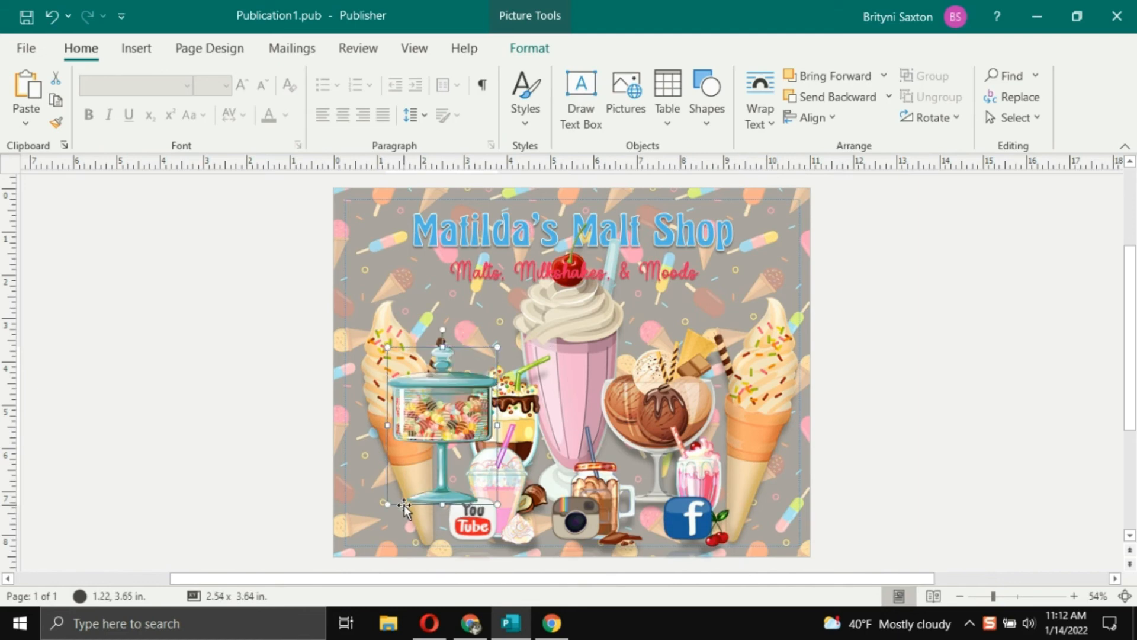
mouse_move(459, 417)
left_mouse_down()
mouse_move(483, 424)
mouse_move(468, 420)
left_mouse_up()
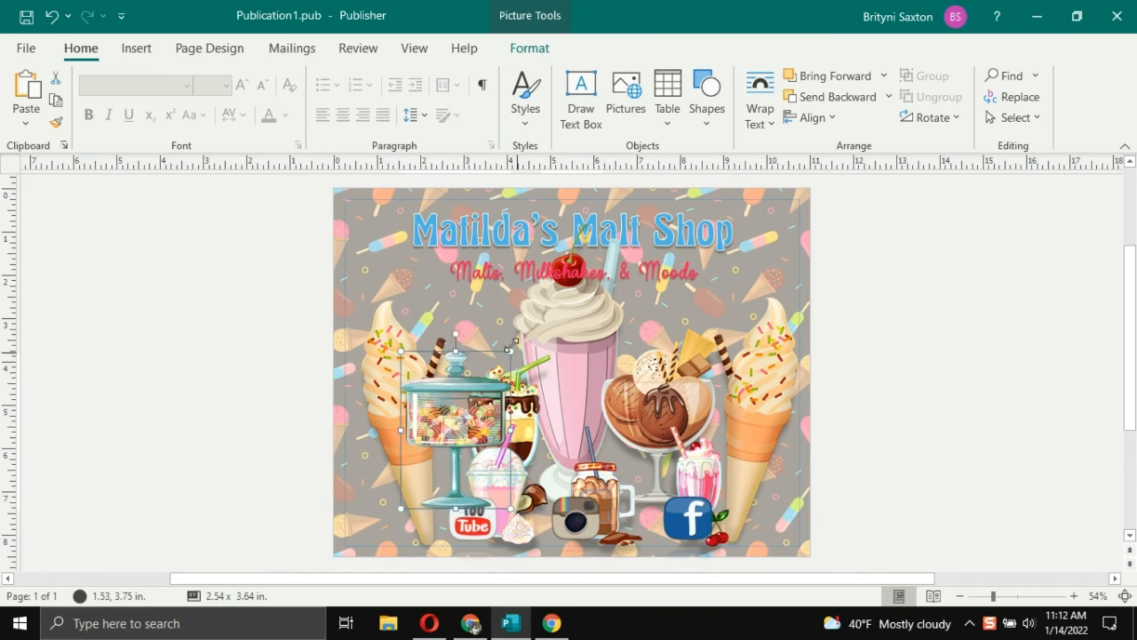
left_click_drag(512, 346, 530, 324)
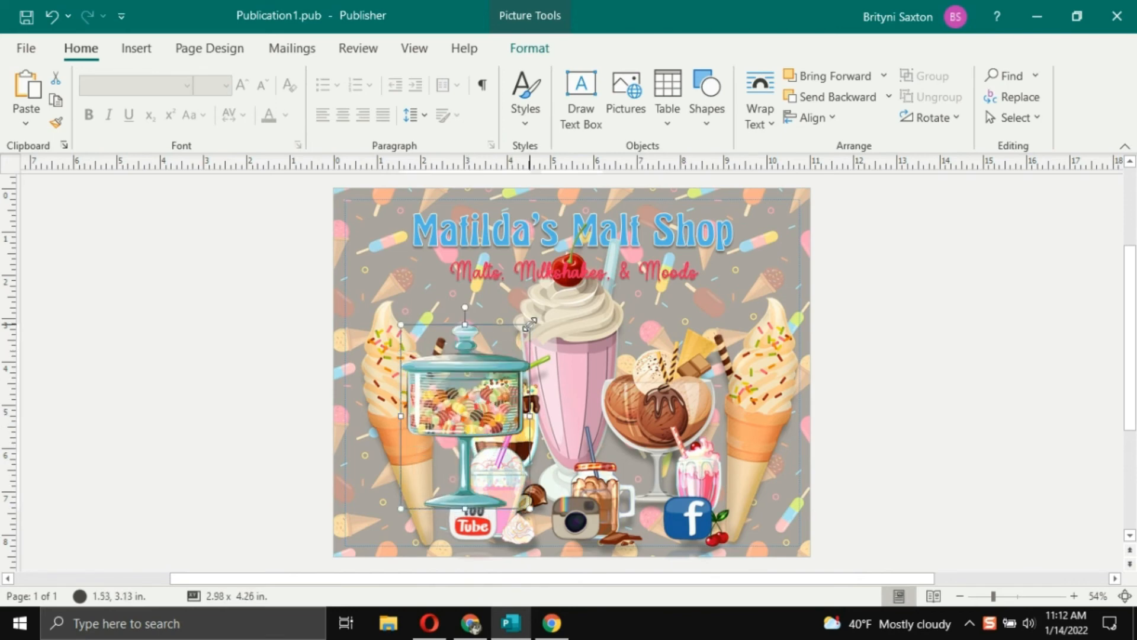
- Send the candy jar backward until it sits behind the chocolate-topped drink and the left sprinkled cone
left_click(841, 93)
left_click(841, 94)
left_click(841, 94)
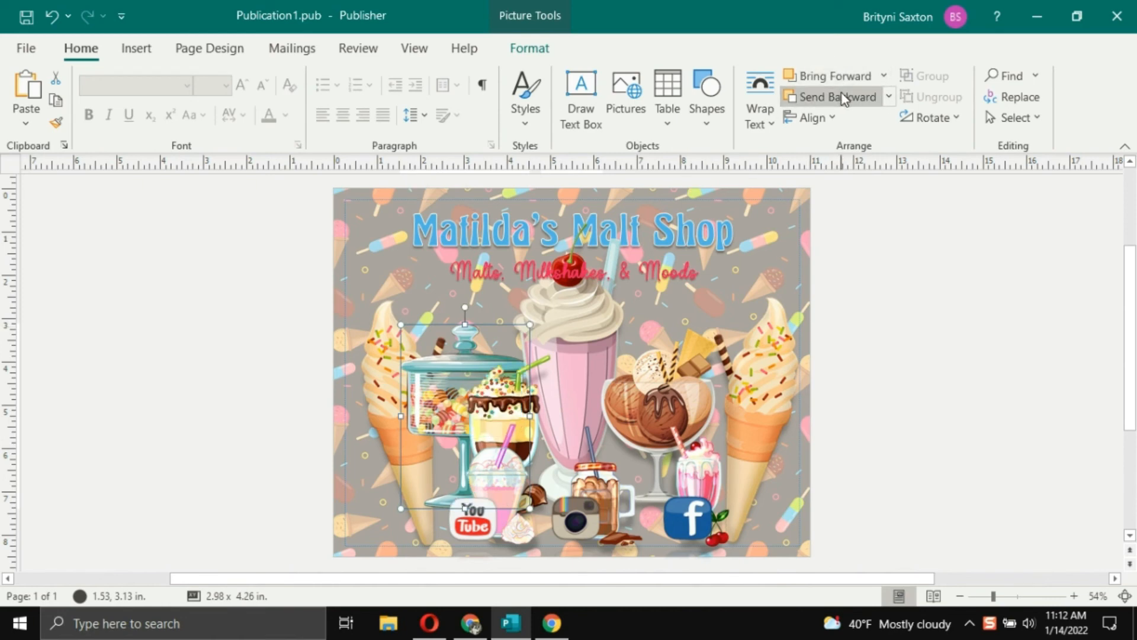
left_click(841, 94)
left_click(978, 367)
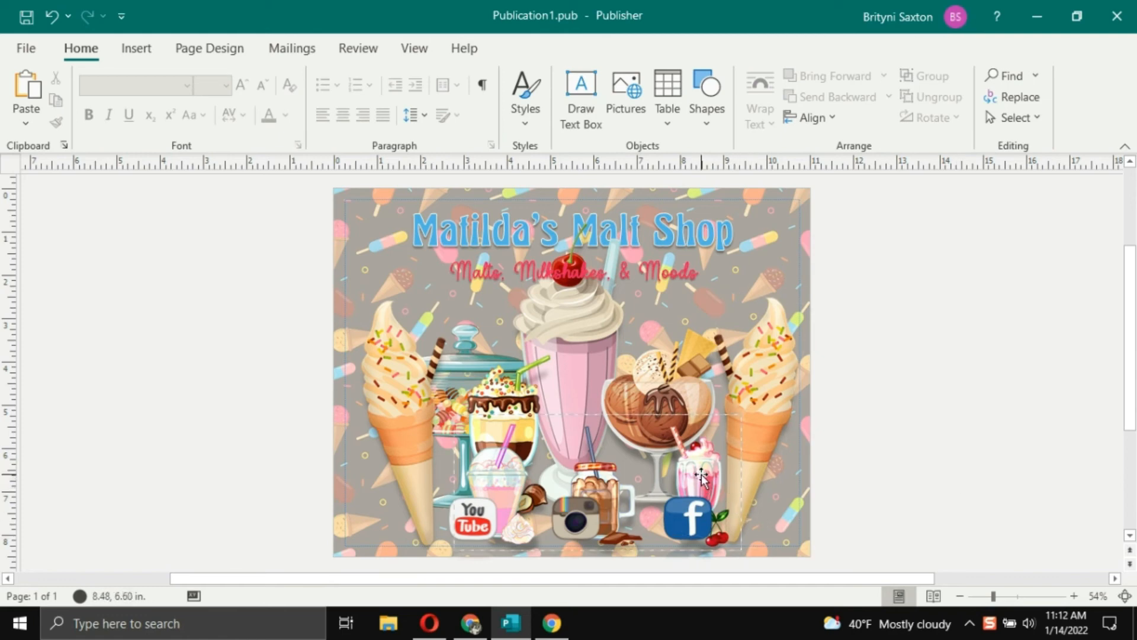
- Shift the row of social media icons slightly left and the row of small drinks slightly right
left_click(684, 525)
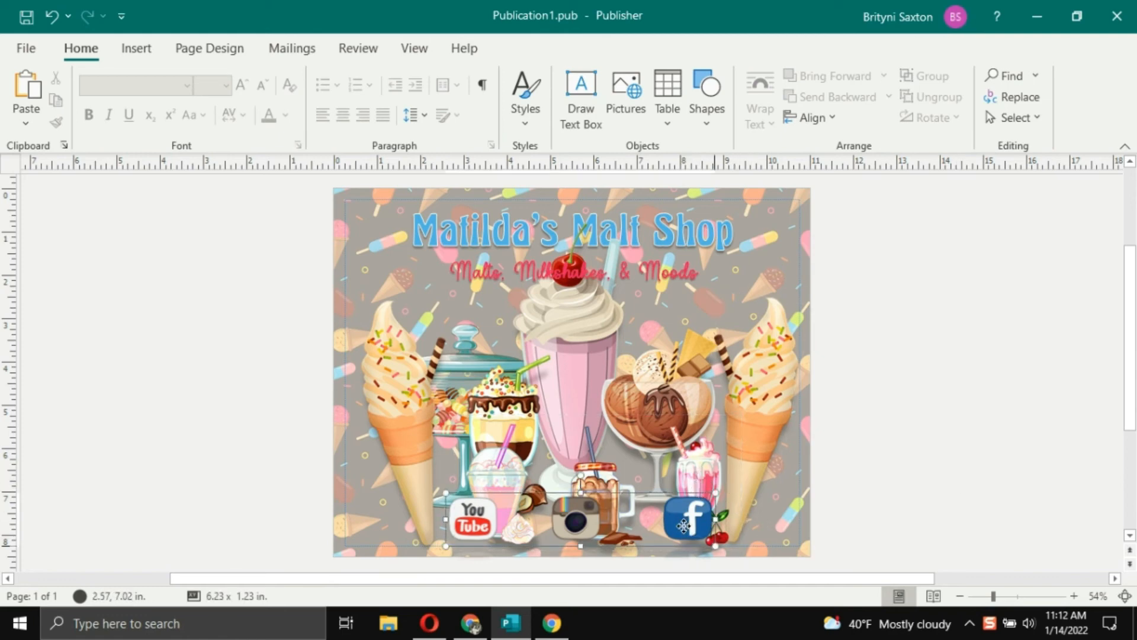
left_click_drag(683, 525, 677, 525)
left_click(706, 471)
left_click_drag(706, 471, 714, 471)
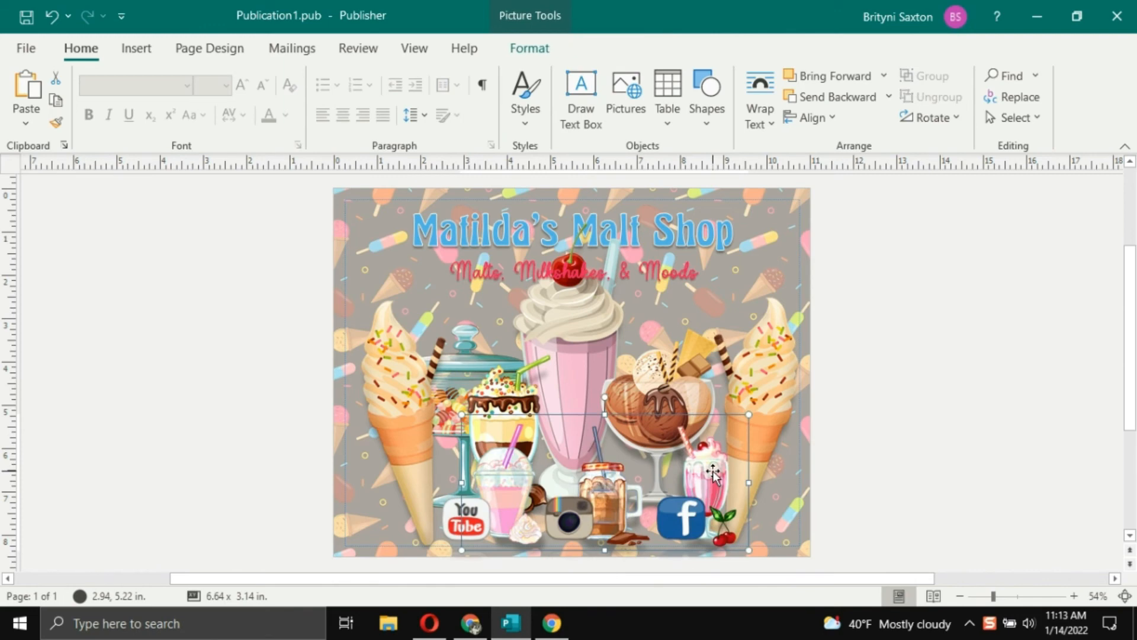
left_click(901, 511)
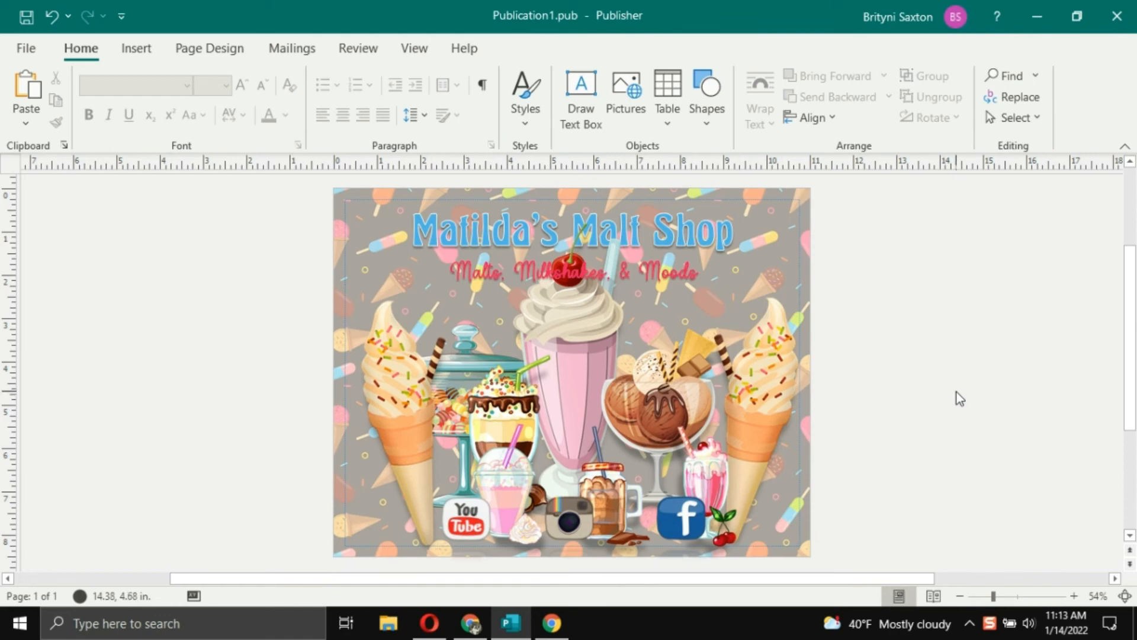
- Select every object on the flyer and group them together
key("ctrl+a")
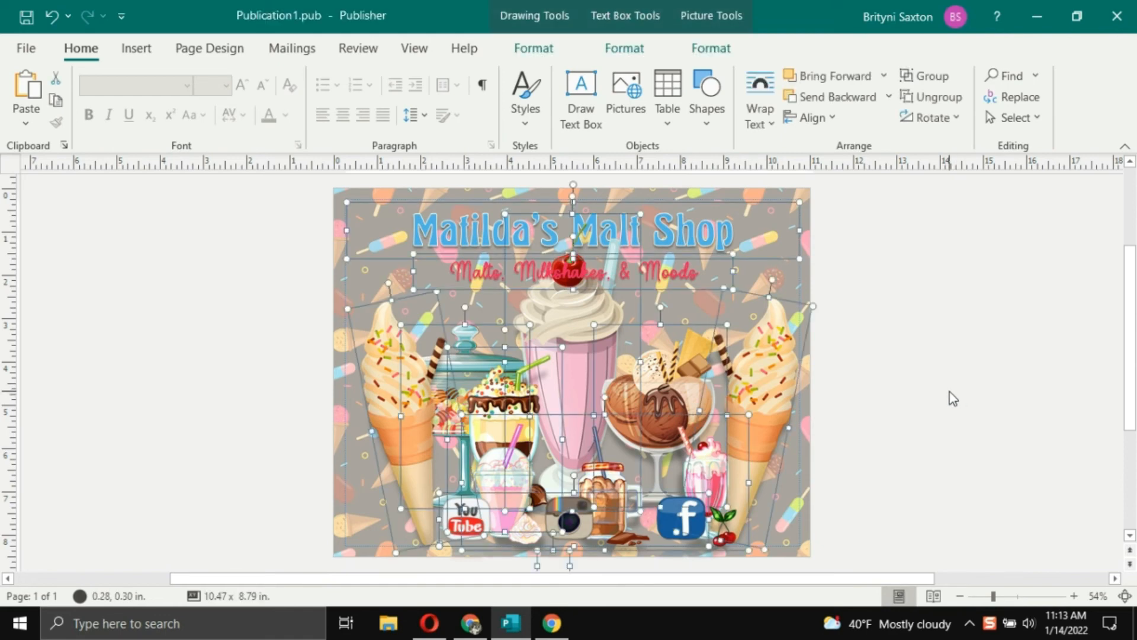
left_click(915, 76)
left_click(888, 361)
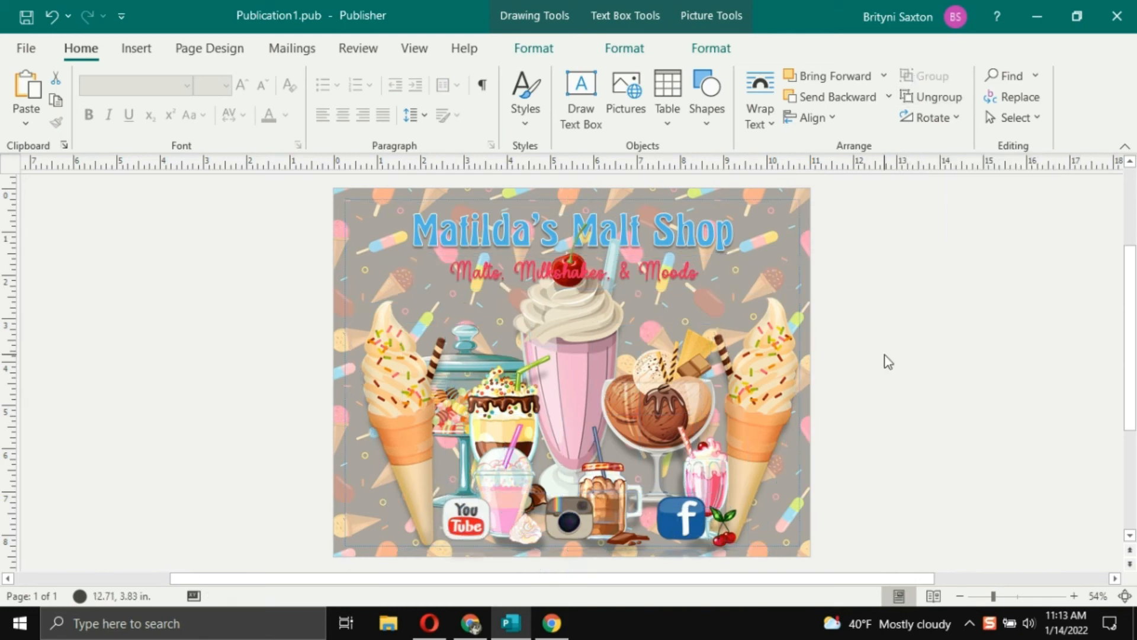
right_click(799, 199)
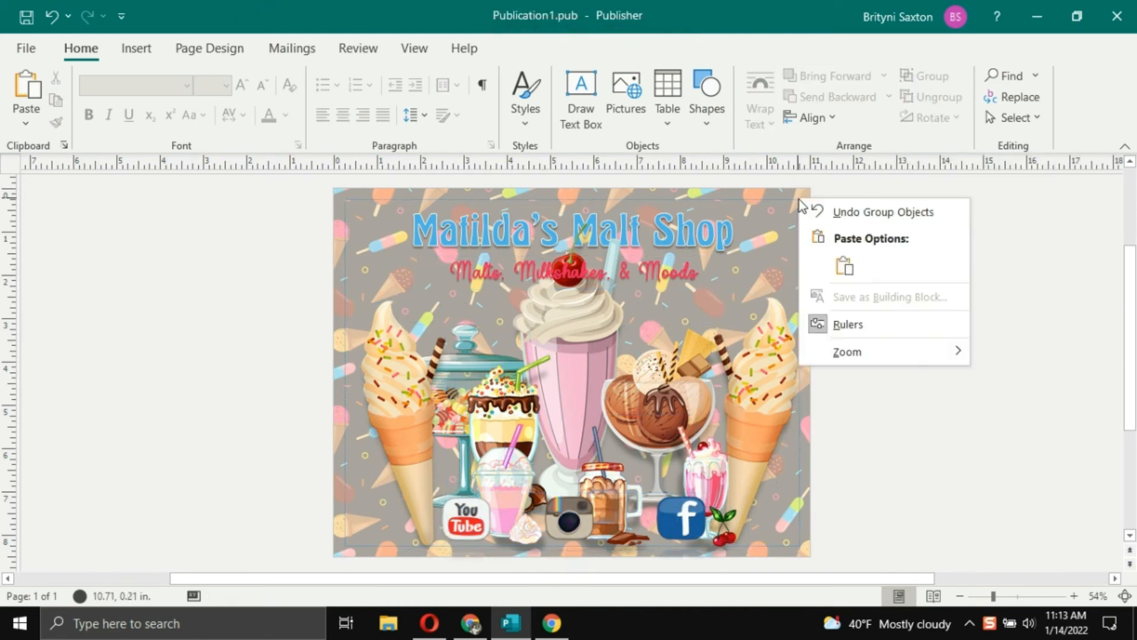
left_click(762, 238)
right_click(761, 238)
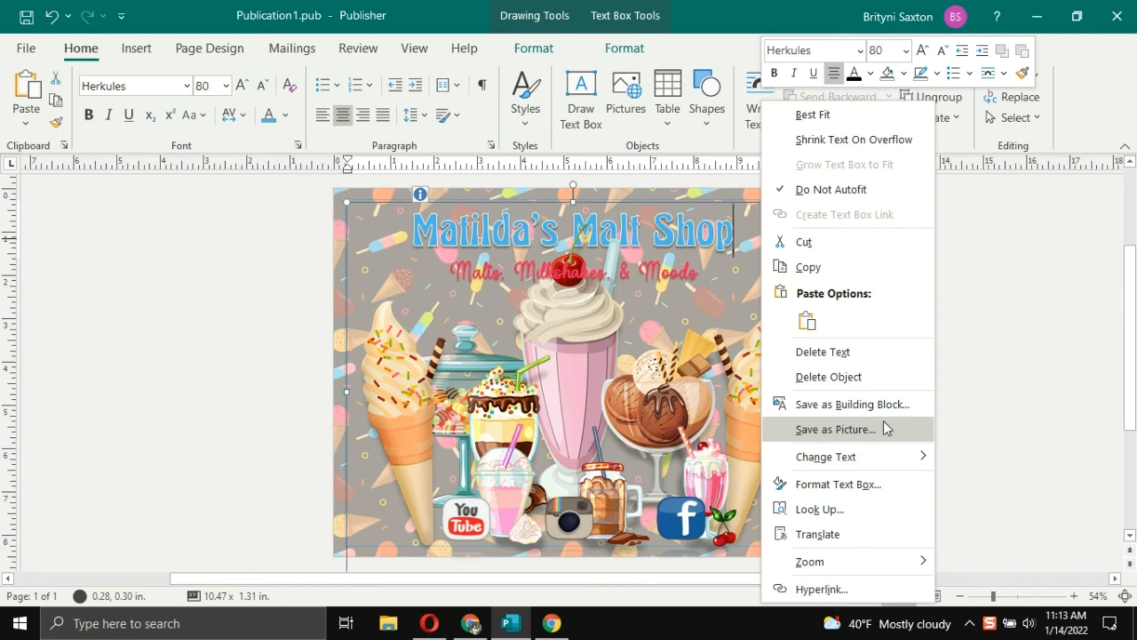
left_click(980, 385)
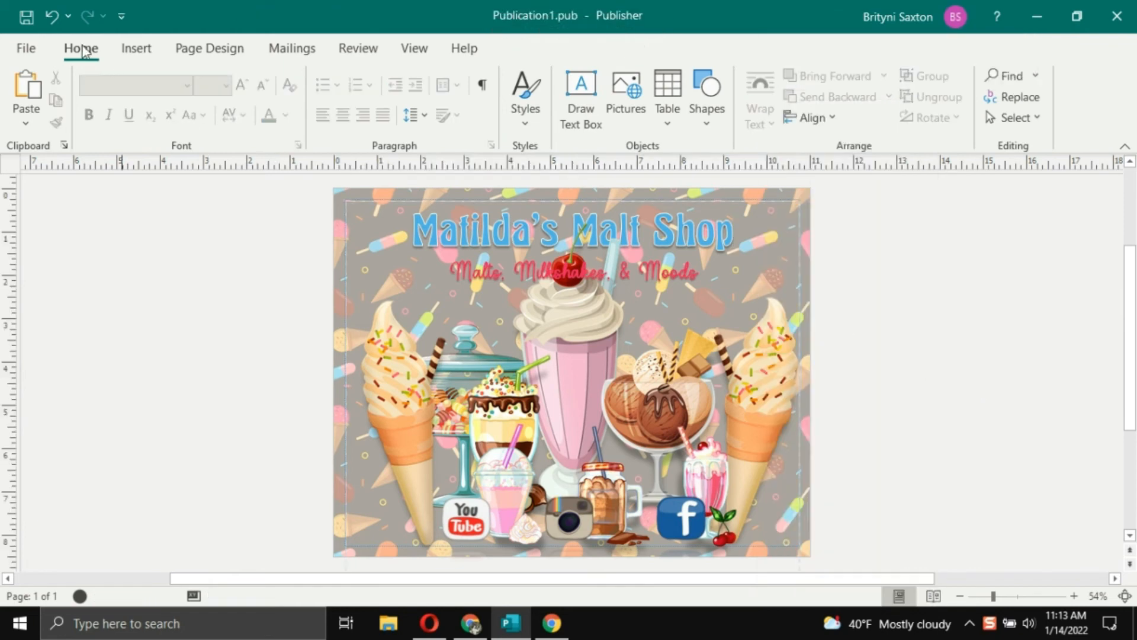
- Save the publication as Flyer1 in the Matilda's Malt Shop folder inside Publisher Series
left_click(34, 45)
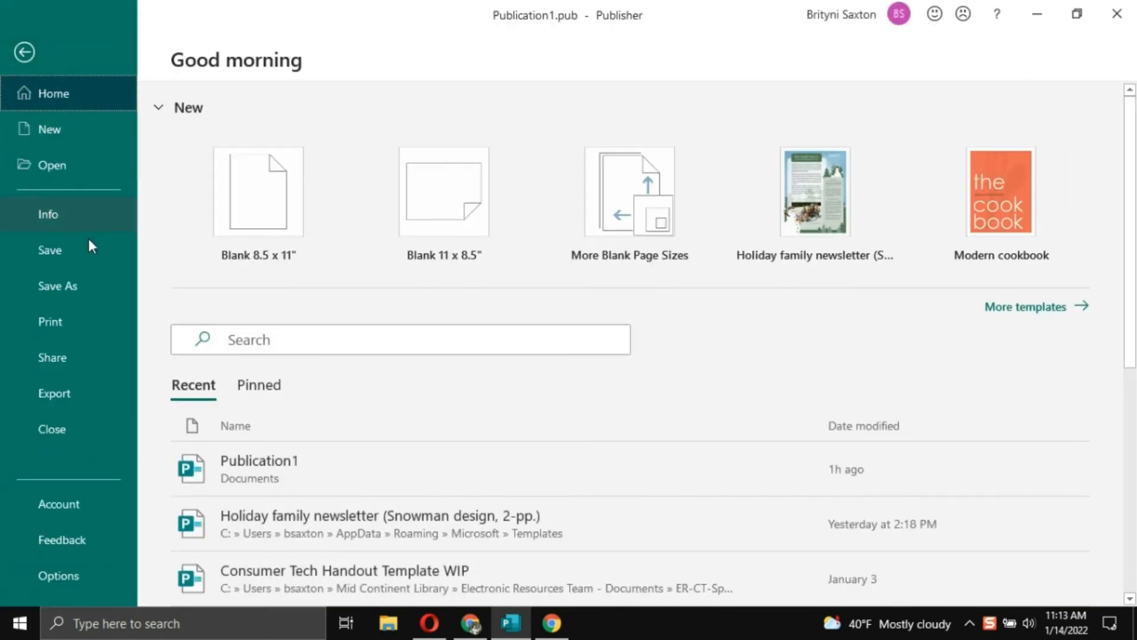
left_click(87, 285)
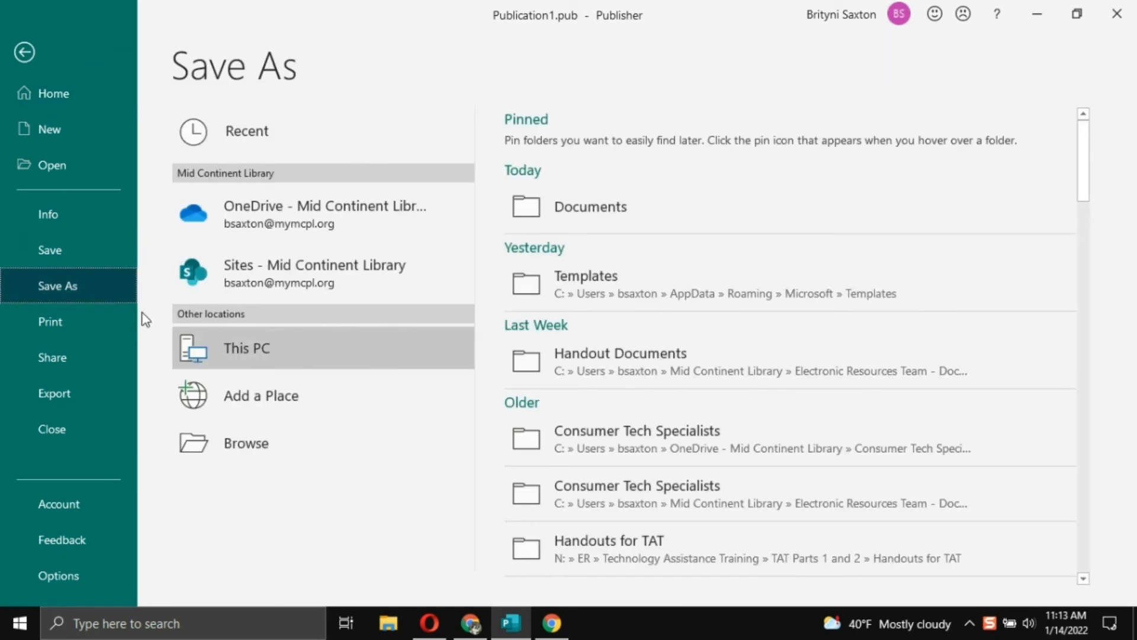
left_click(271, 432)
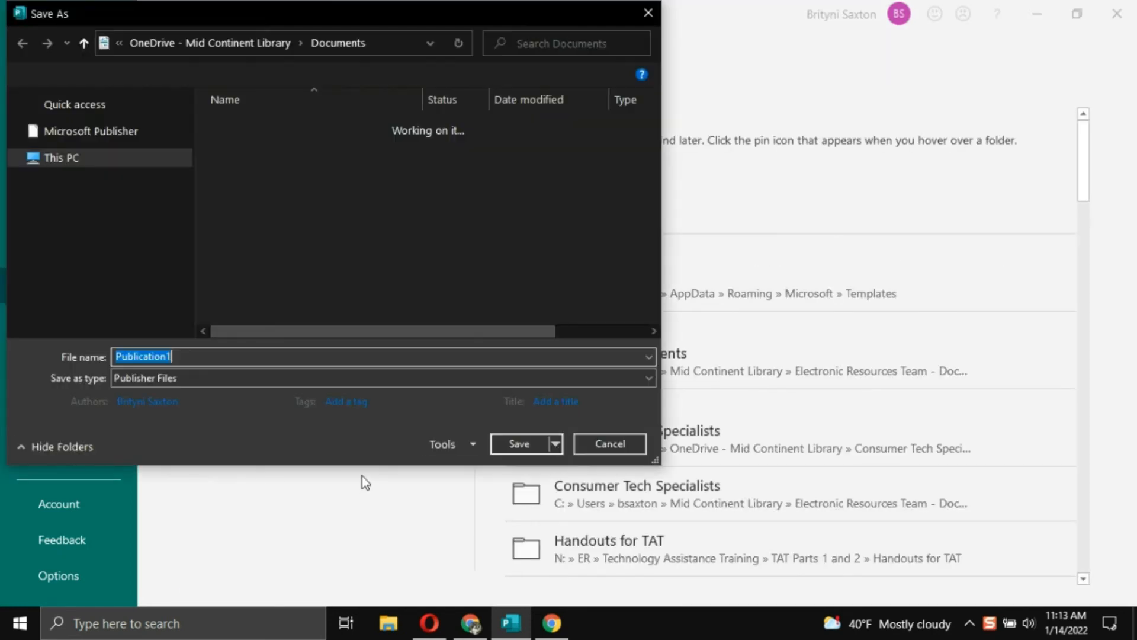
scroll(95, 225, "up", 3)
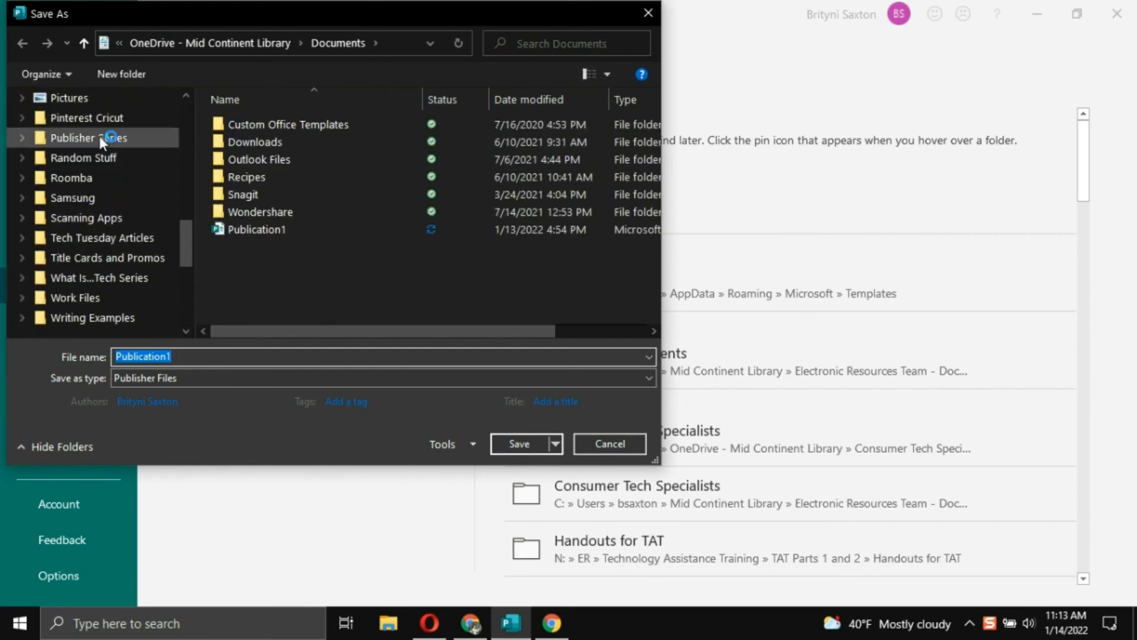
left_click(99, 137)
double_click(276, 121)
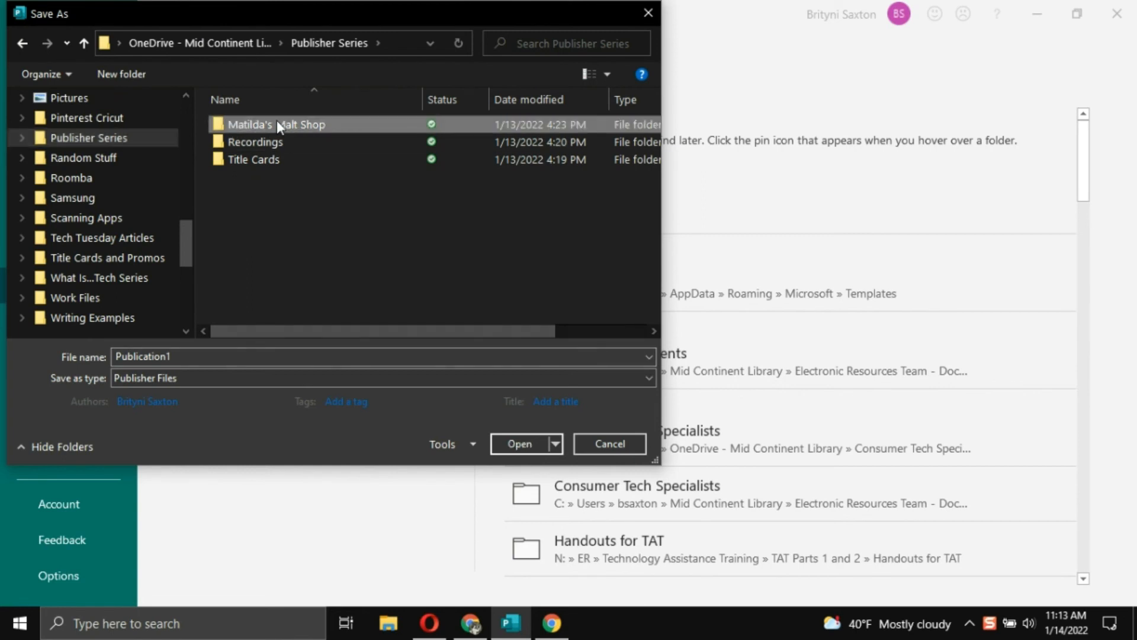
double_click(201, 356)
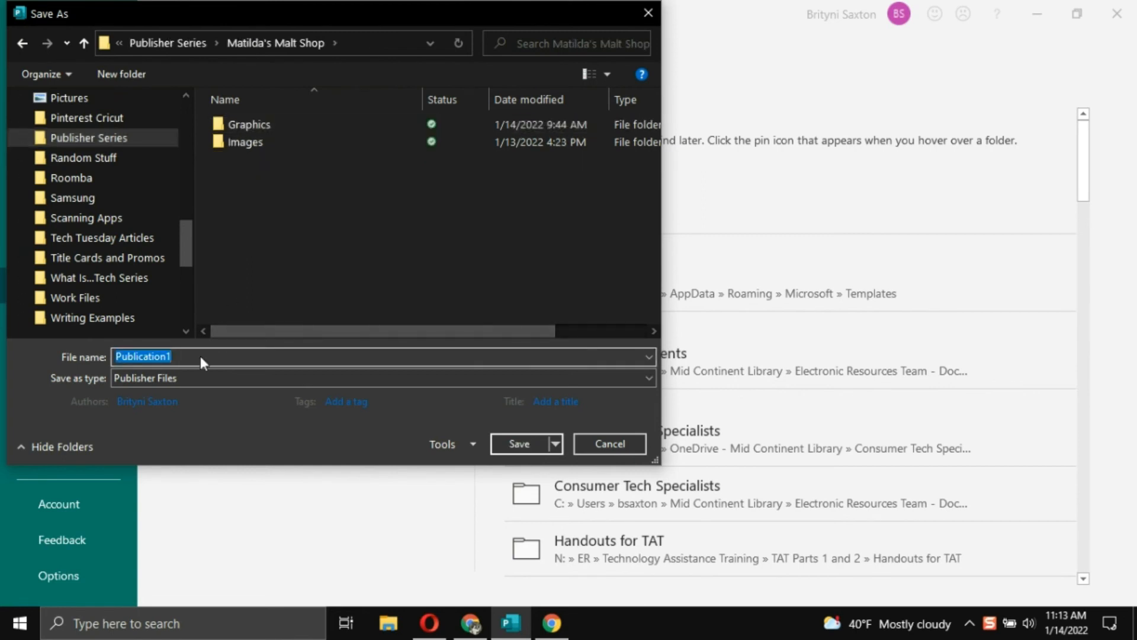
type("Flyer1")
left_click(536, 446)
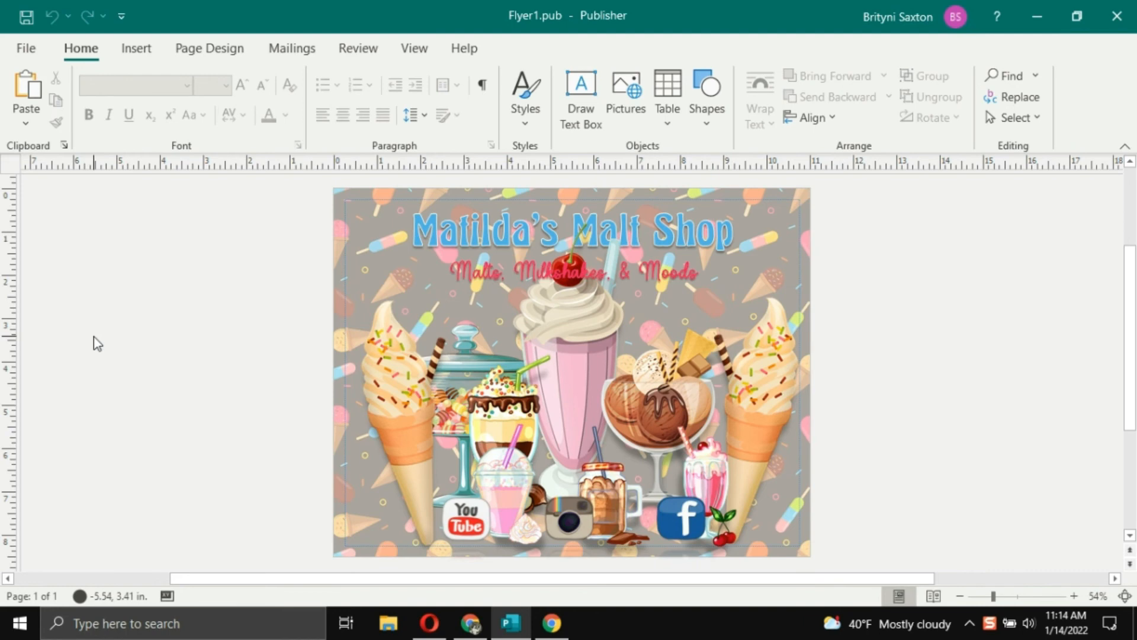
- Start saving another copy of Flyer1 in the same folder, choosing PNG Portable Network Graphics Format as the file type
left_click(24, 48)
left_click(74, 287)
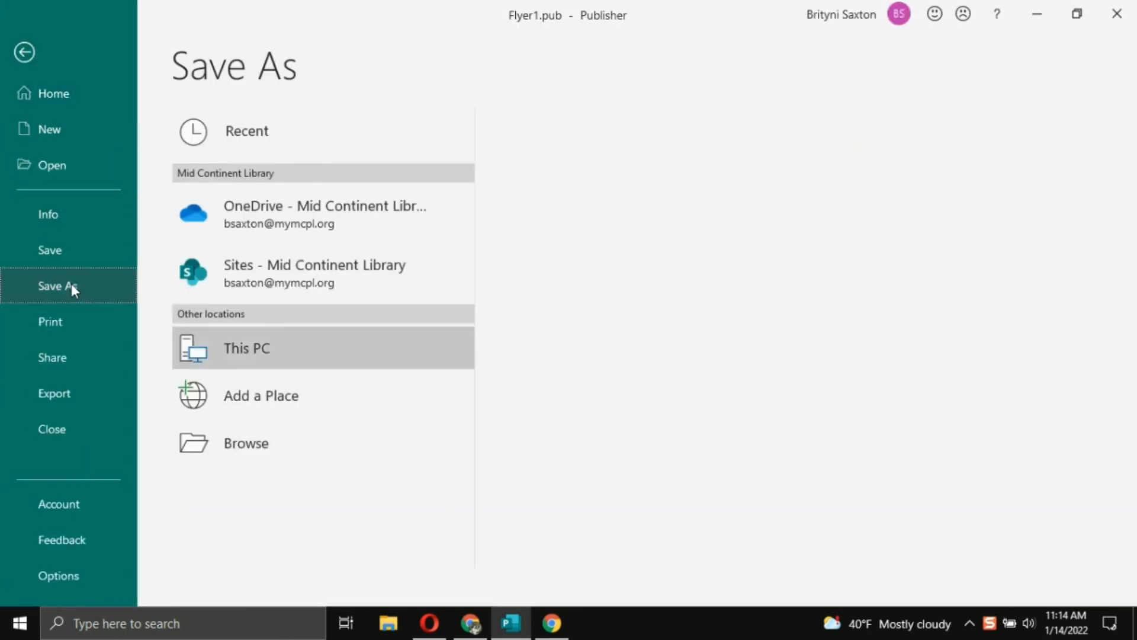
left_click(280, 462)
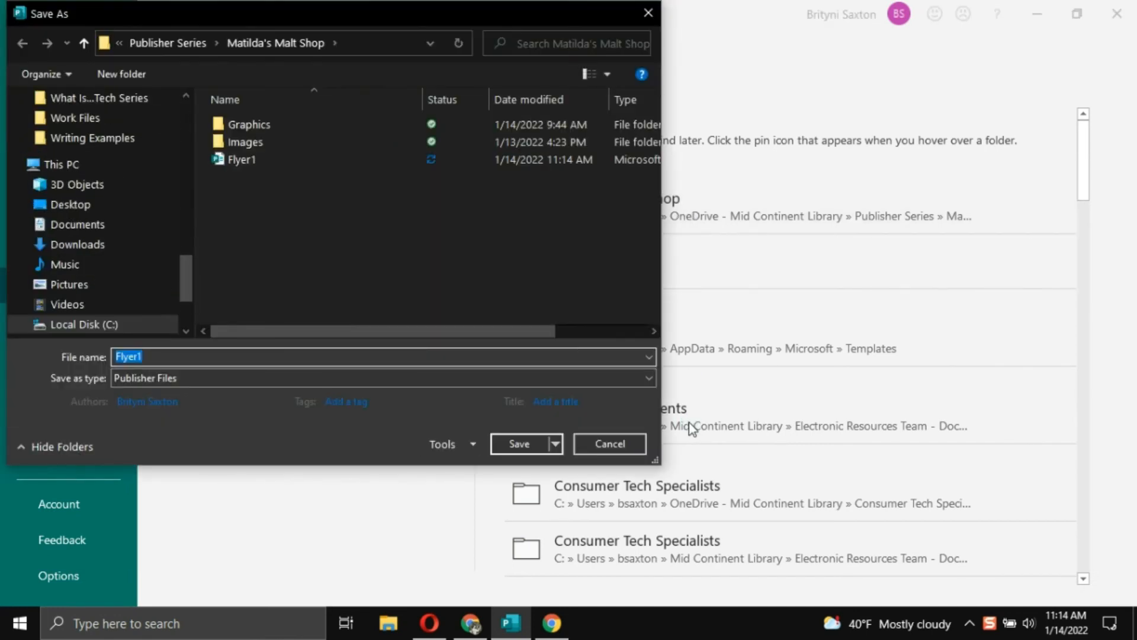
left_click(648, 379)
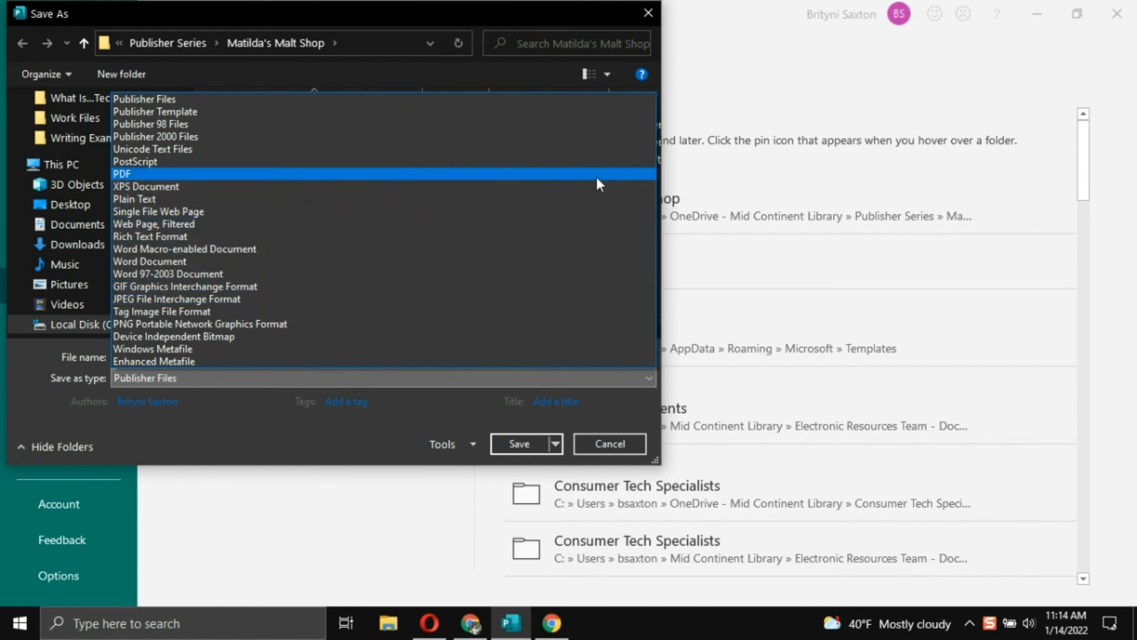
left_click(600, 328)
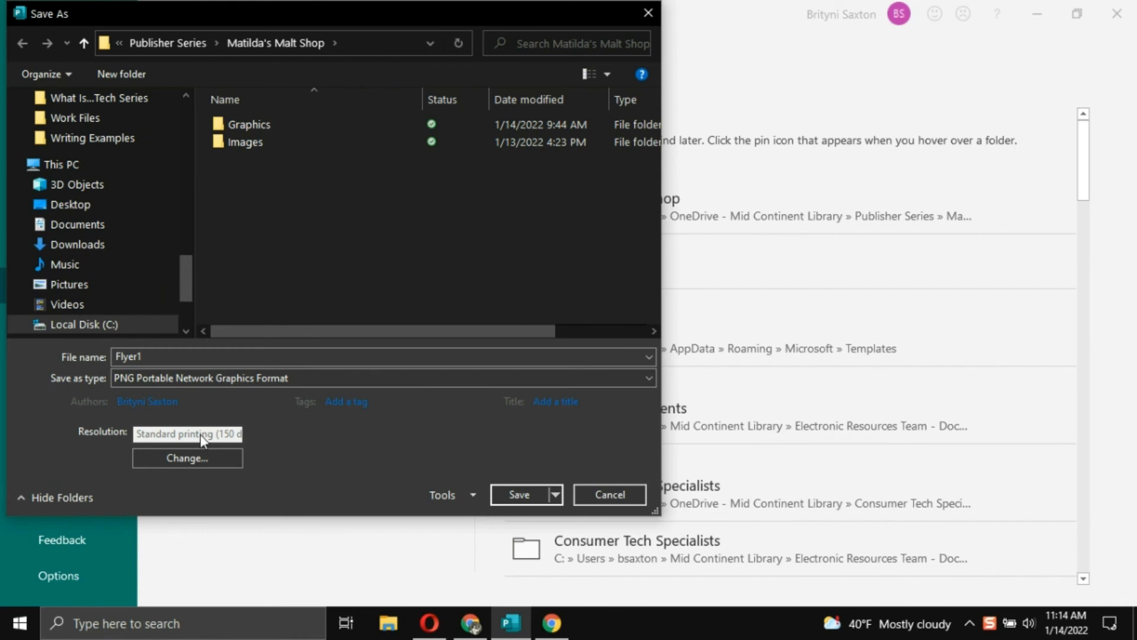
- Set the PNG resolution to High quality printing or commercial press (300 dpi) and save the picture
left_click(203, 458)
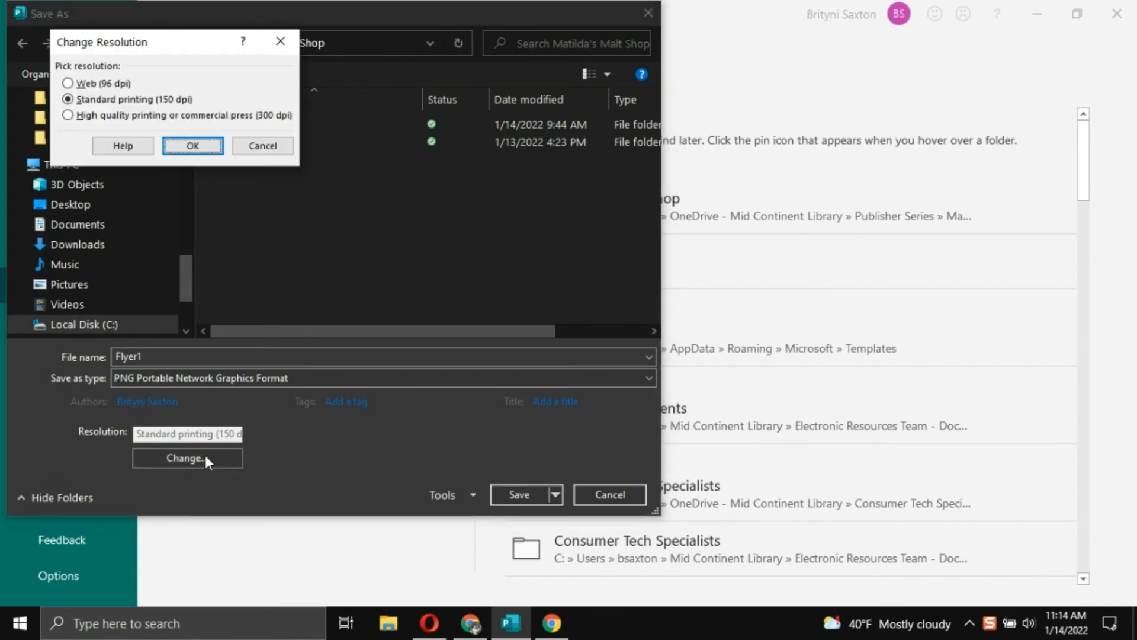
left_click(188, 116)
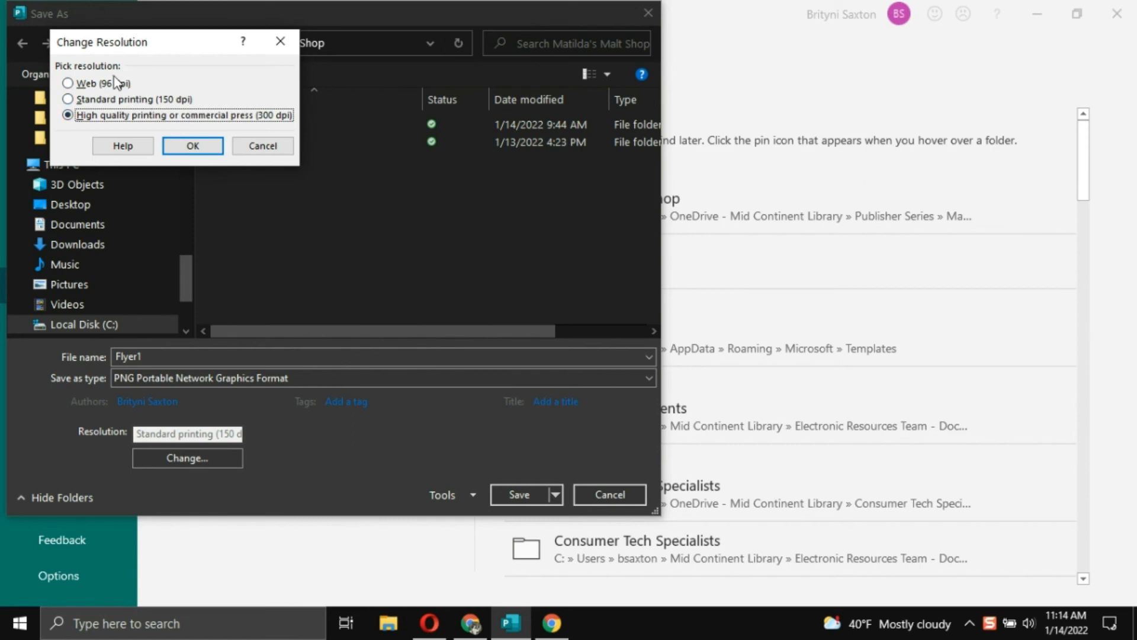
left_click(188, 147)
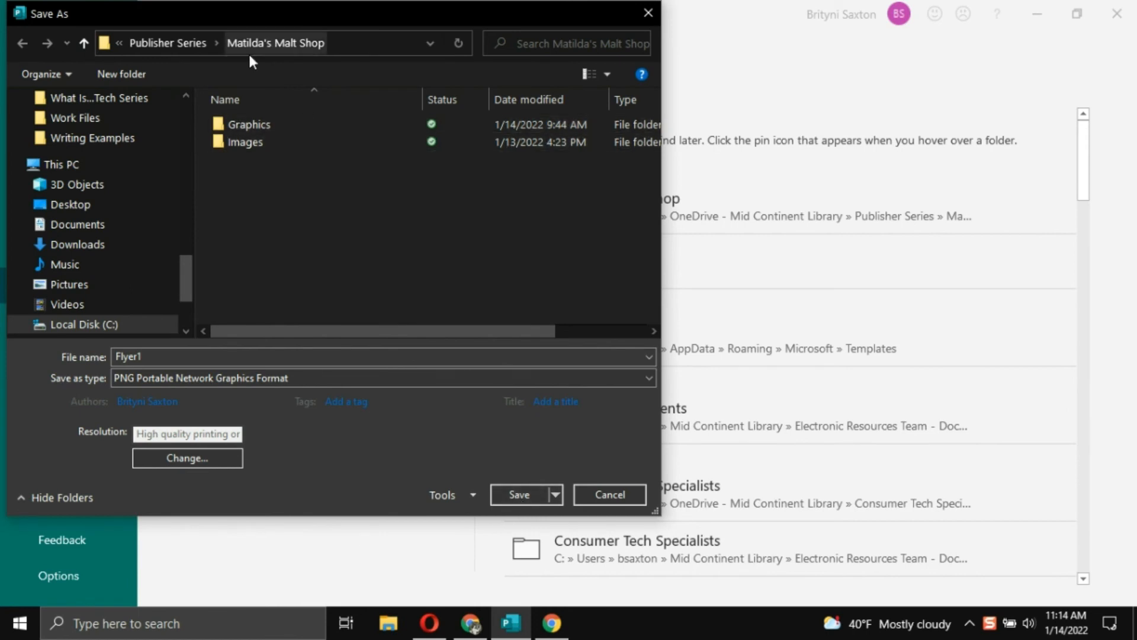
left_click(510, 492)
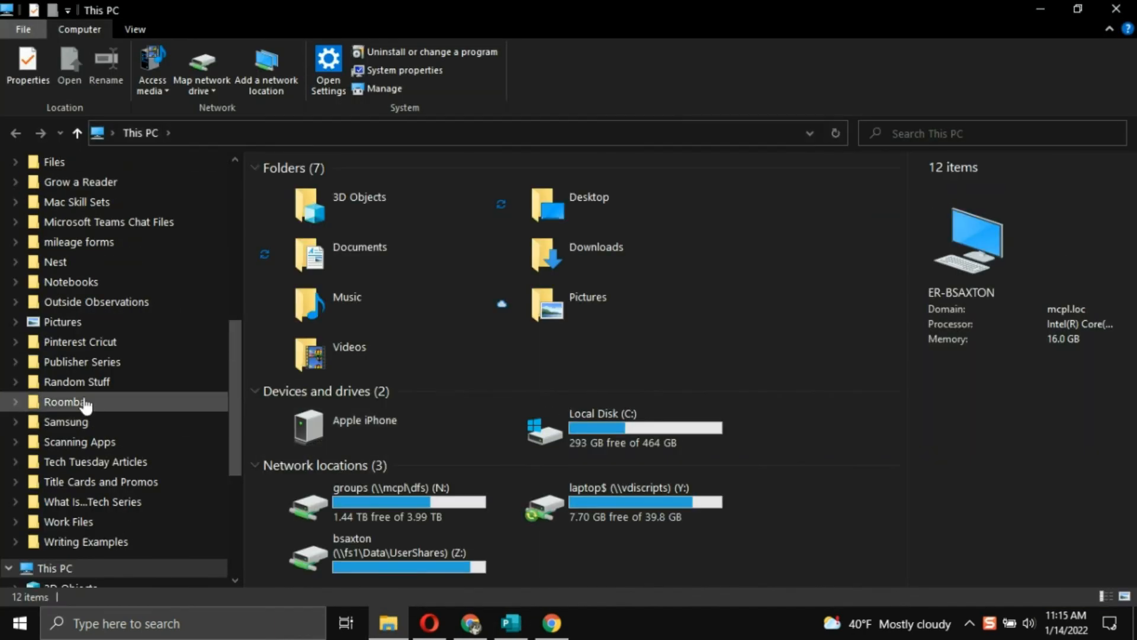
- In File Explorer, go to the Matilda's Malt Shop folder in Publisher Series and open the Flyer1 PNG file for viewing
left_click(88, 364)
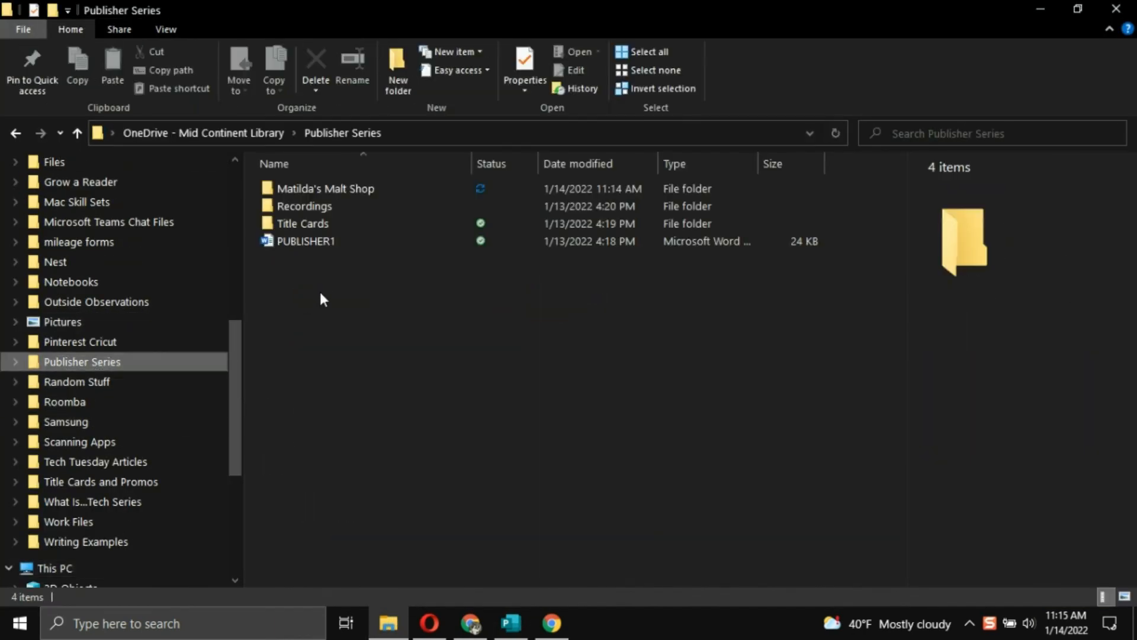
double_click(306, 189)
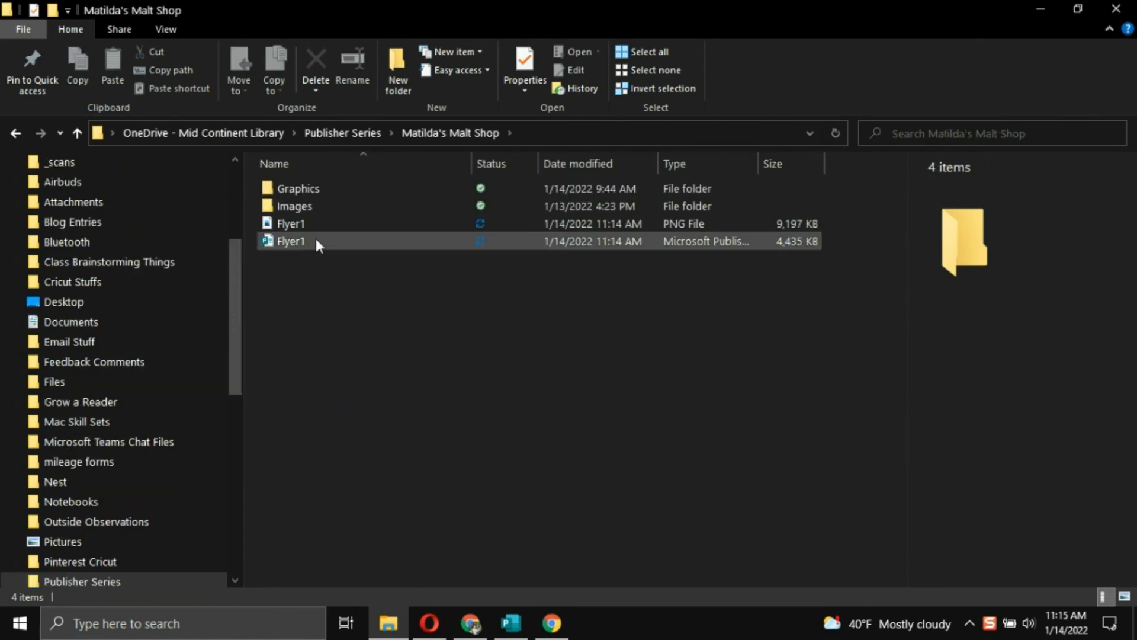
left_click(349, 224)
key("Return")
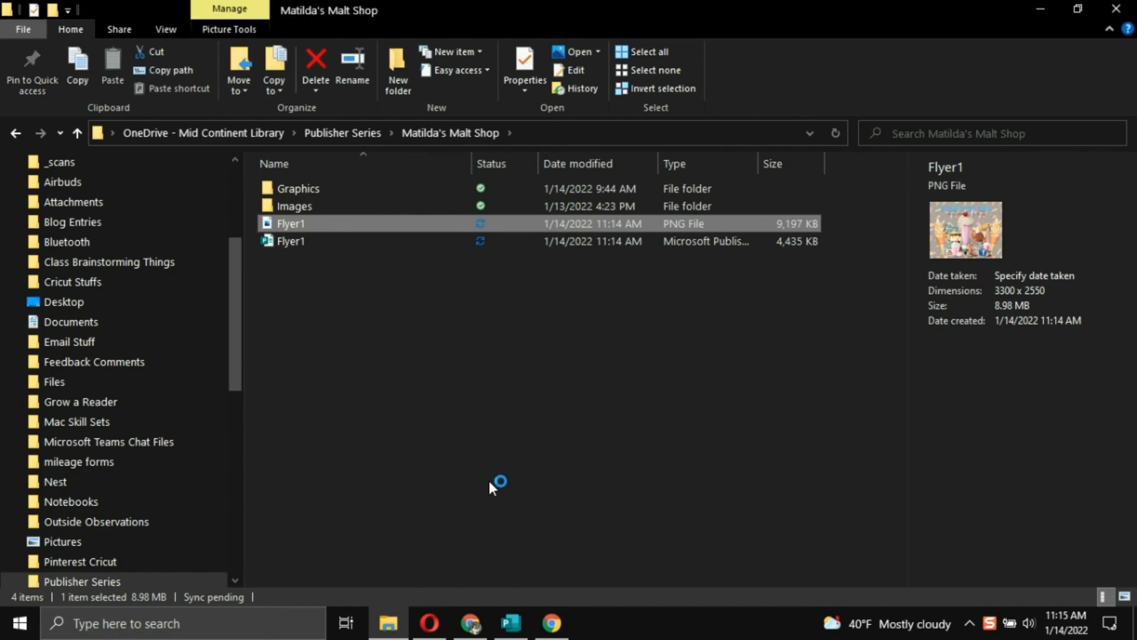
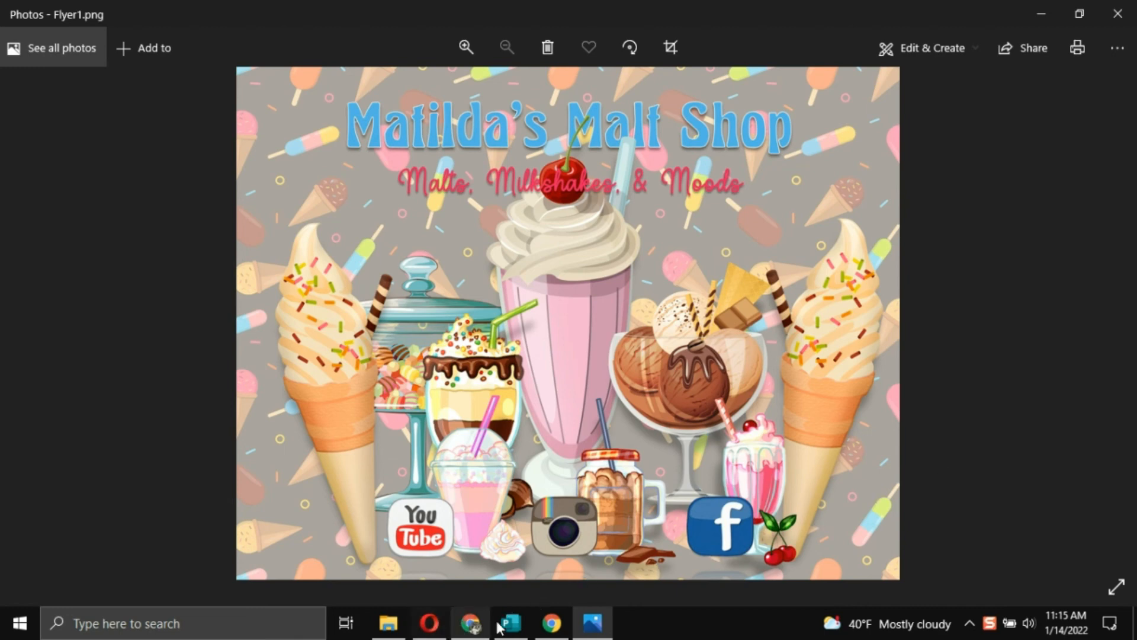
- Close the Flyer1 picture viewer and the File Explorer window
right_click(550, 627)
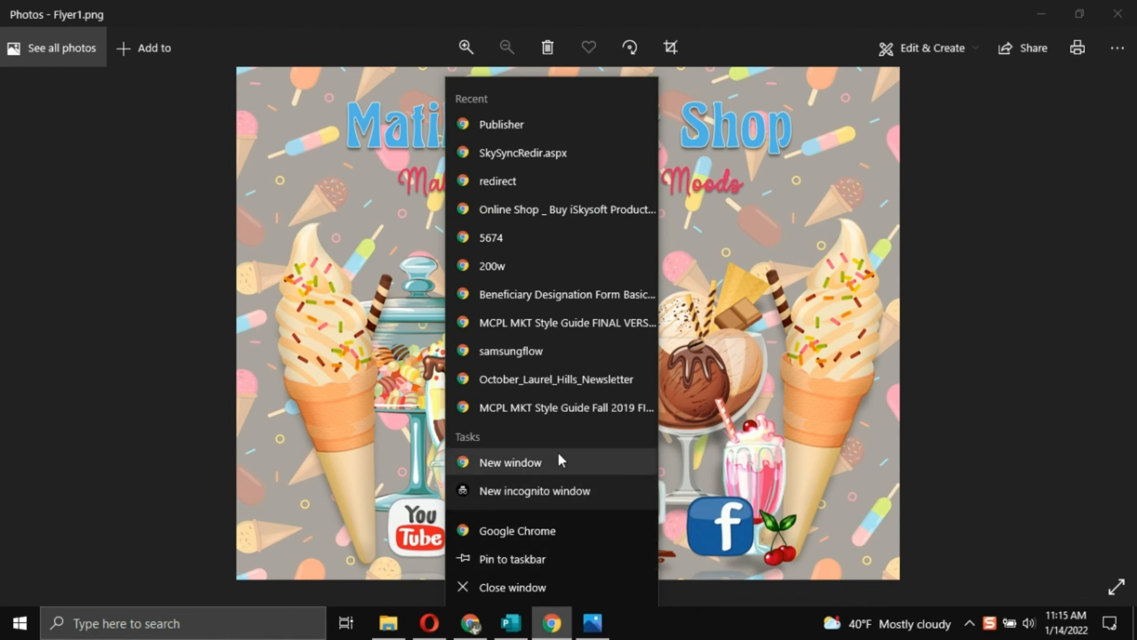
left_click(648, 581)
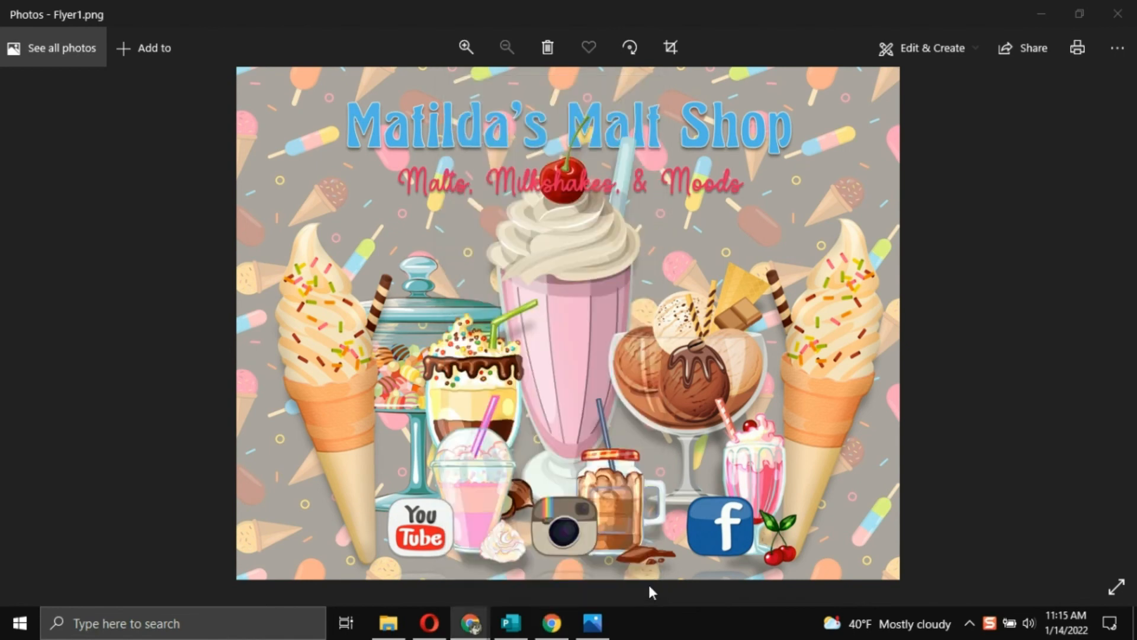
left_click(1118, 13)
left_click(1116, 9)
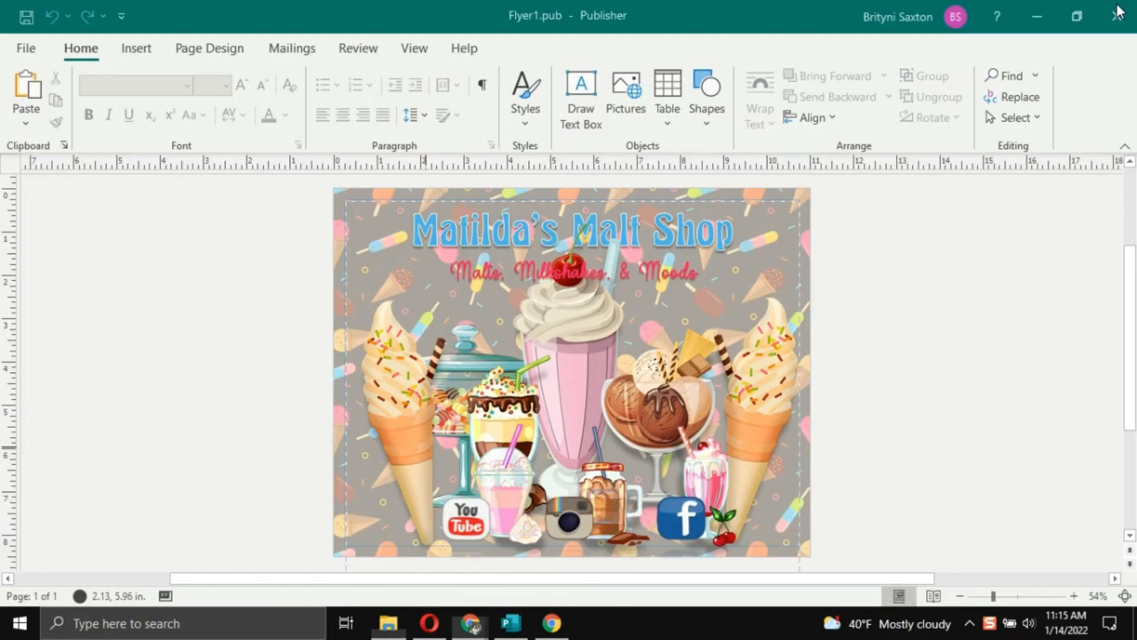
- Close Publisher without keeping the Clipboard contents or saving the publication changes
left_click(1111, 20)
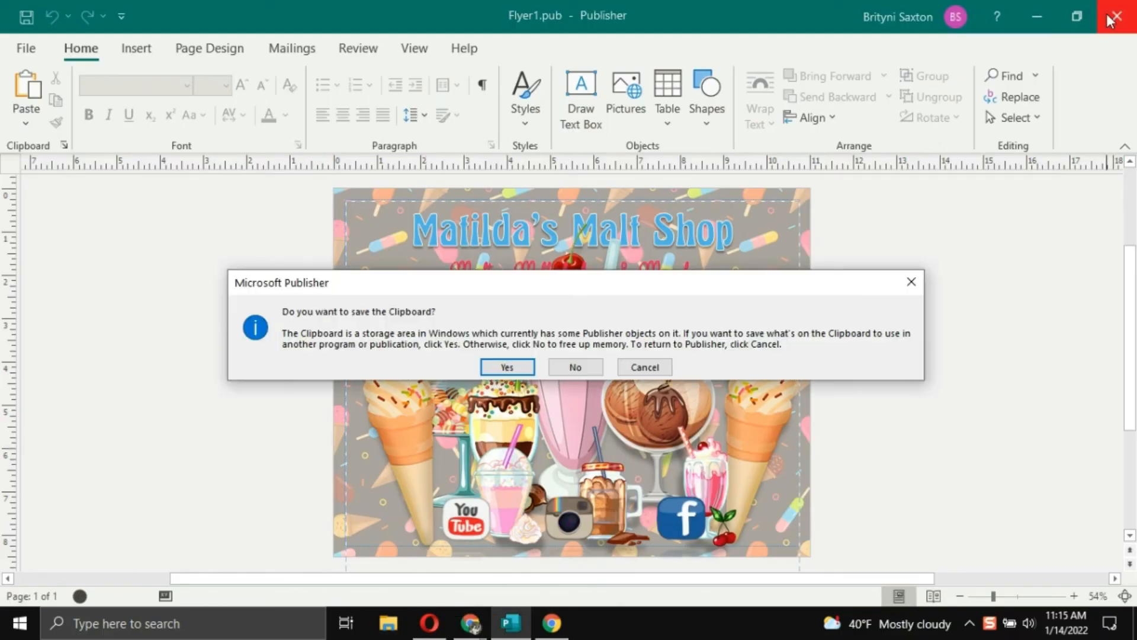
left_click(573, 368)
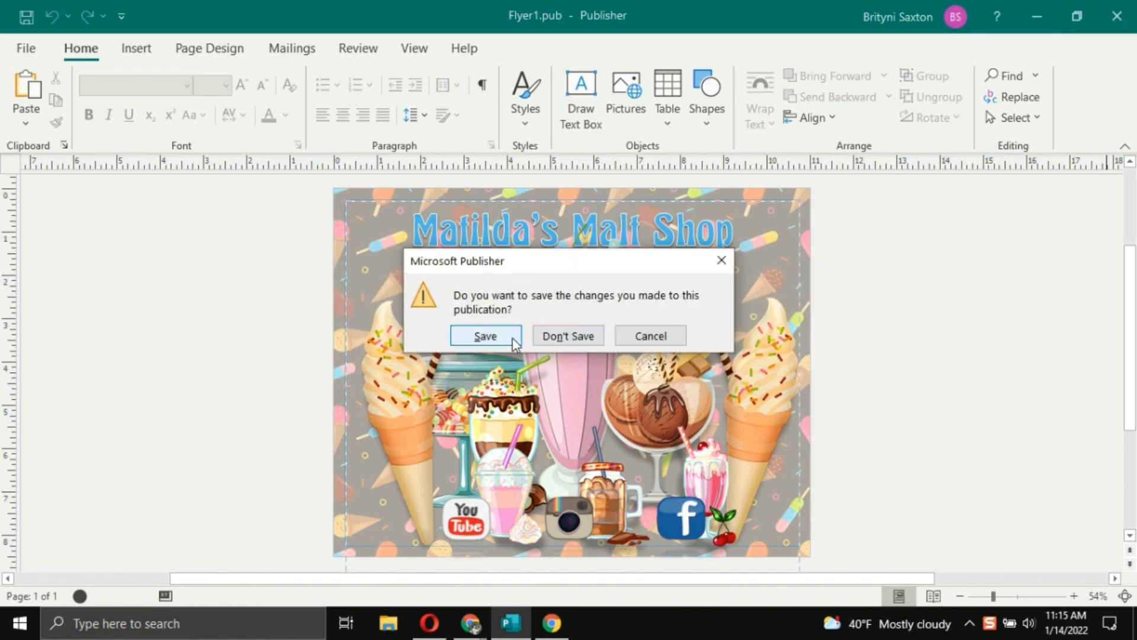
left_click(554, 336)
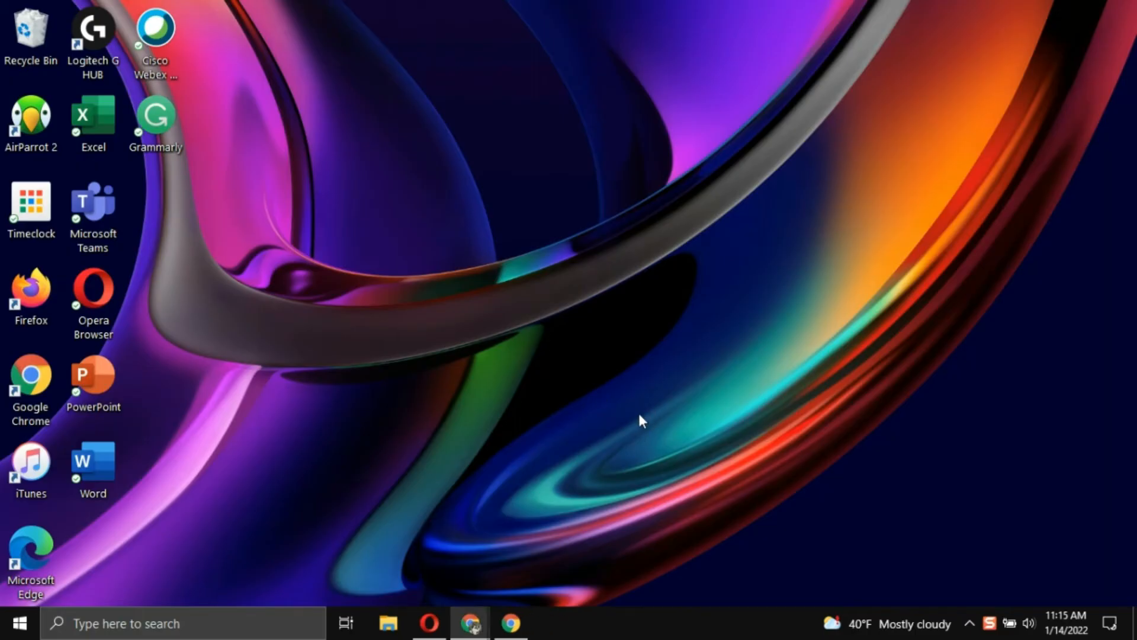
- Switch to Chrome and go to facebook.com
left_click(472, 623)
left_click_drag(1066, 92, 620, 2)
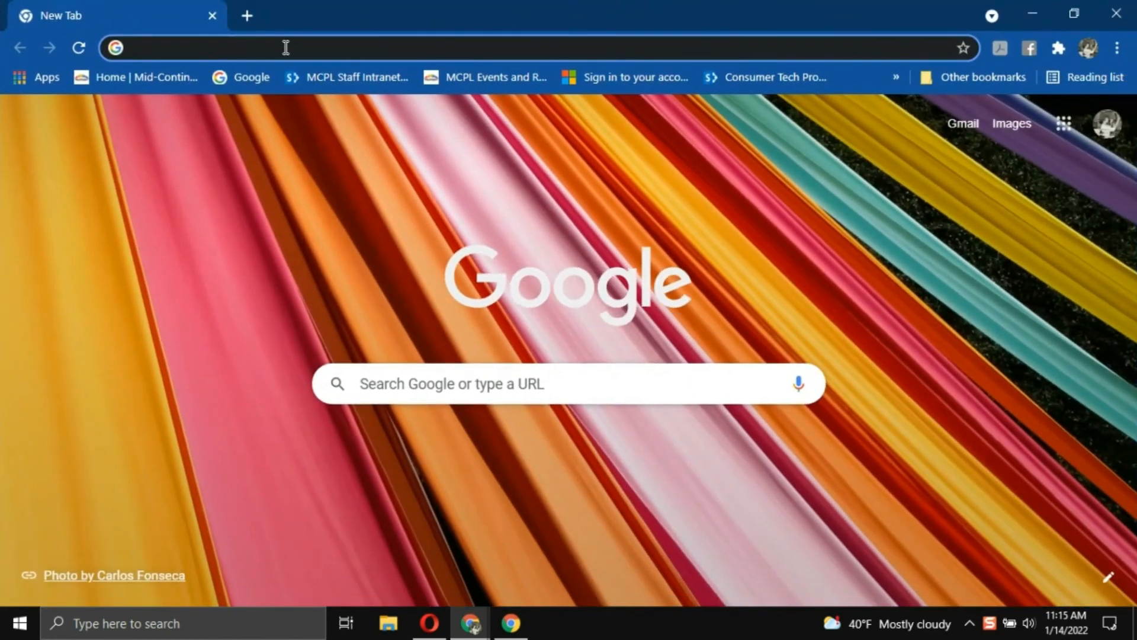
type("fscr")
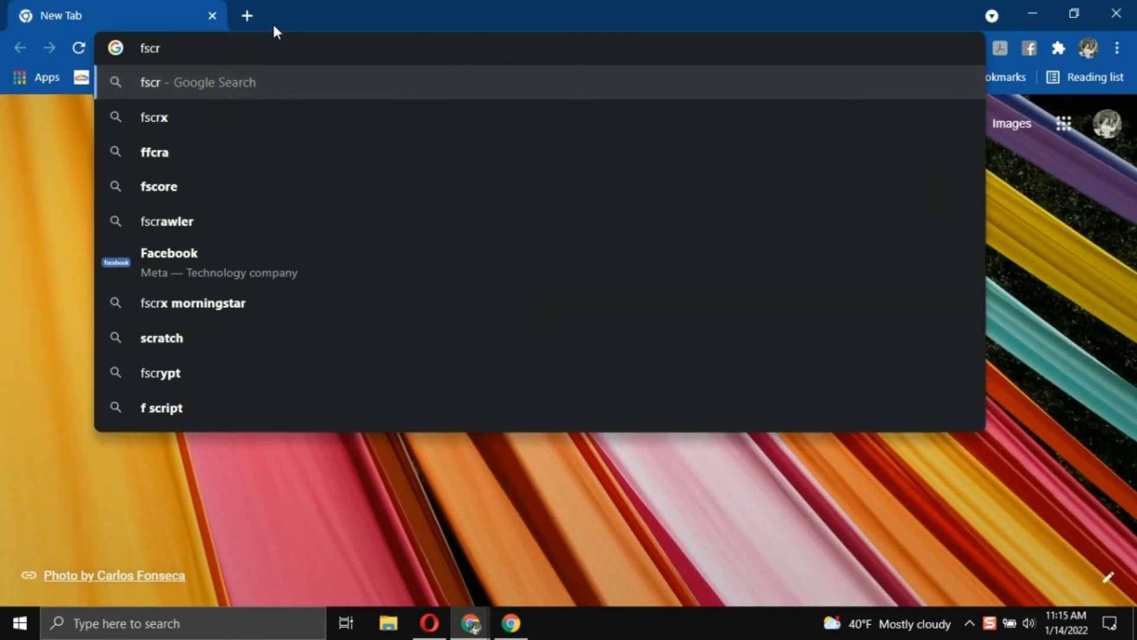
key("BackSpace")
key("BackSpace")
key("BackSpace")
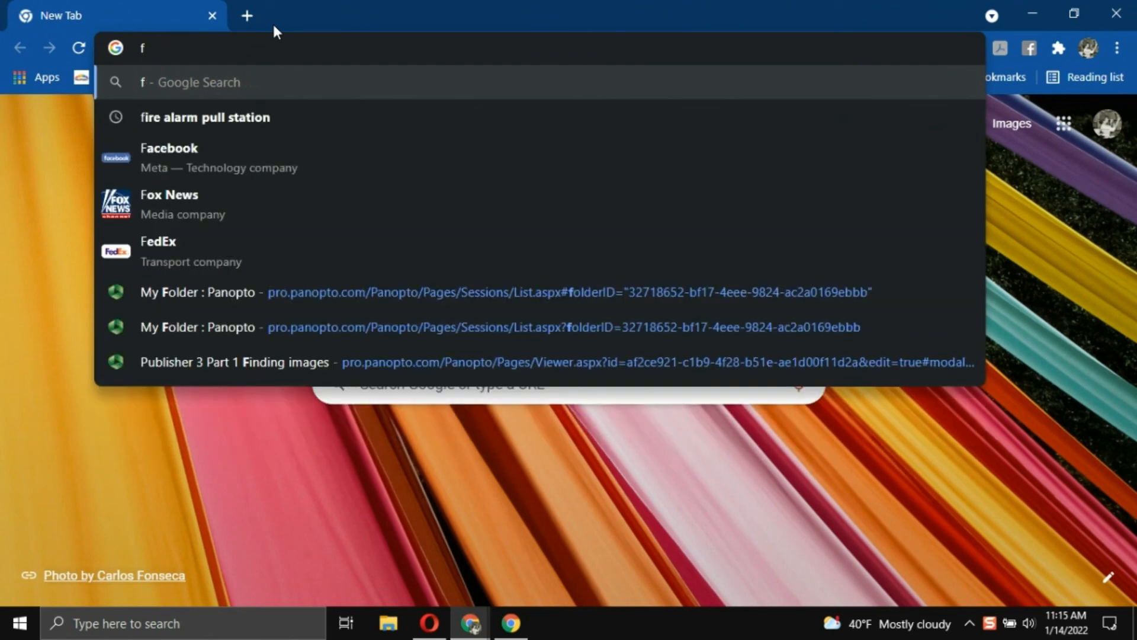
type("sc")
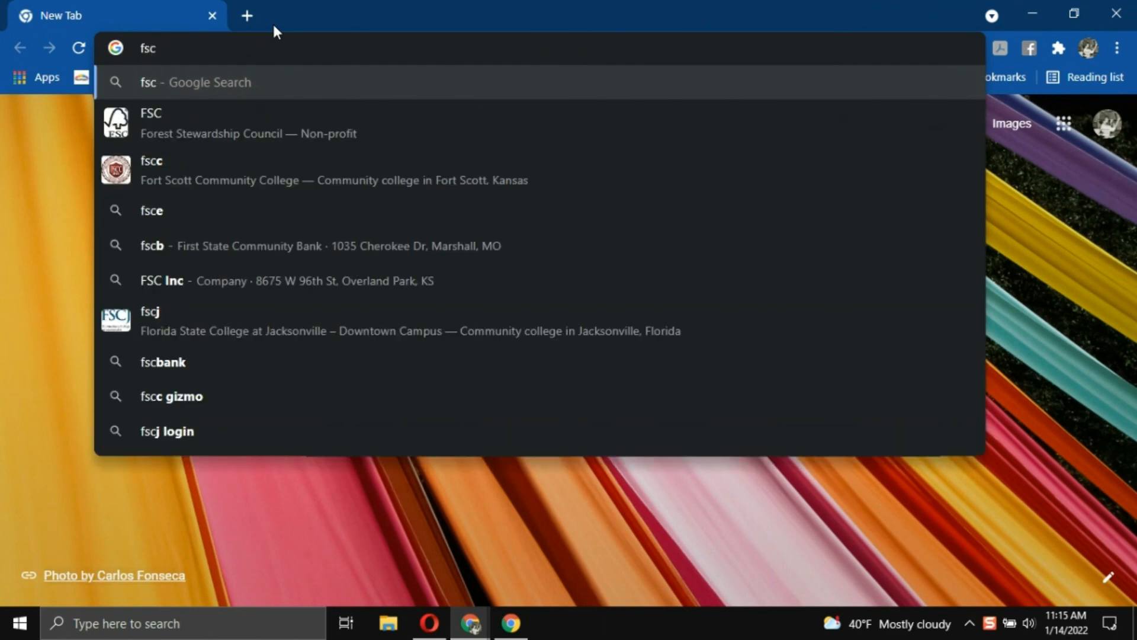
key("BackSpace")
key("BackSpace")
type("ace")
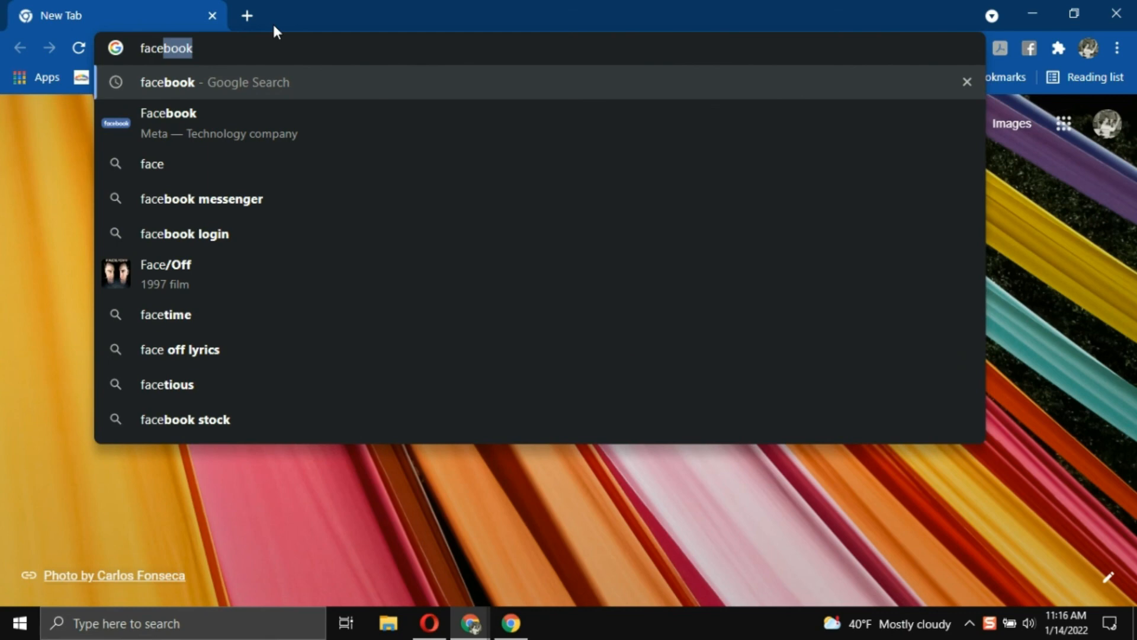
type("book.c")
key("Return")
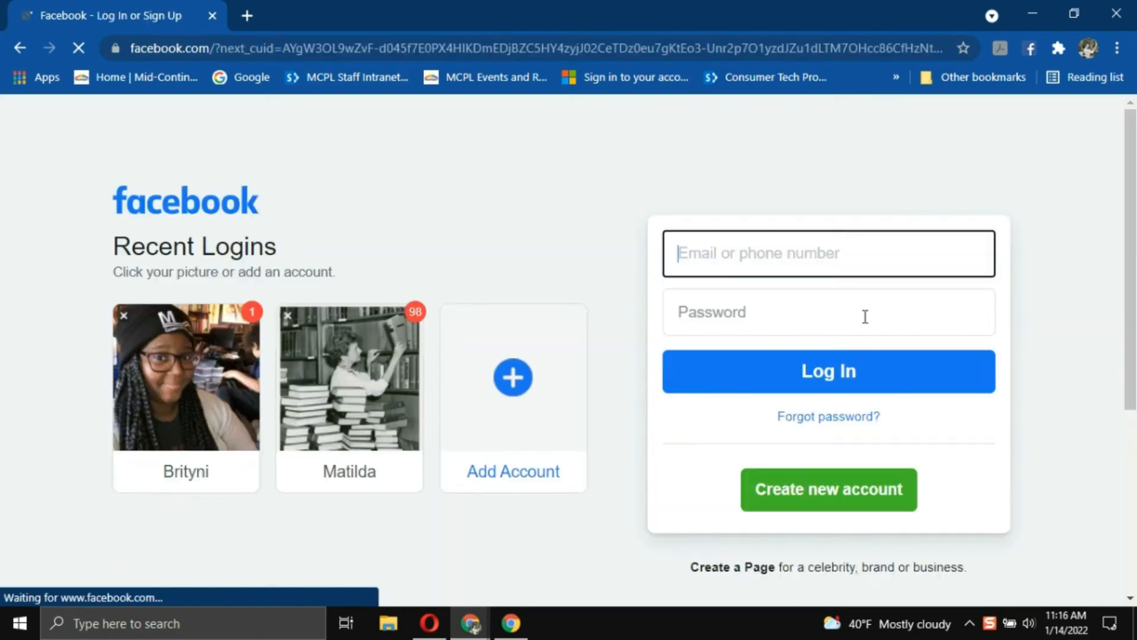
- Log in to Facebook with the second recent account by entering its password, and decline to have the password remembered
left_click(409, 397)
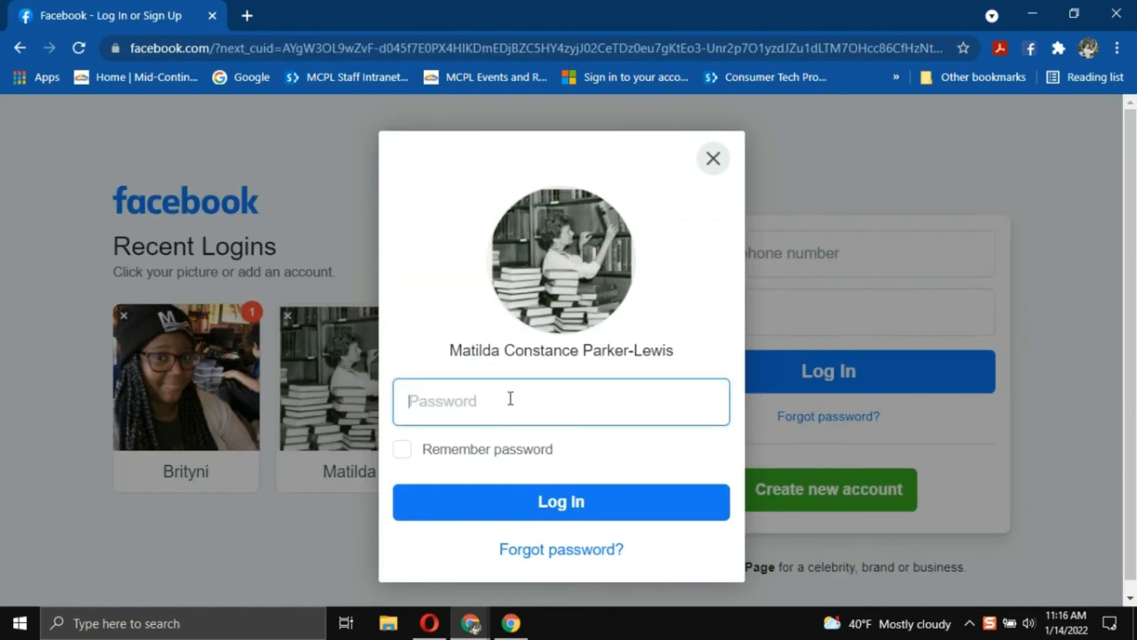
type("•••••••")
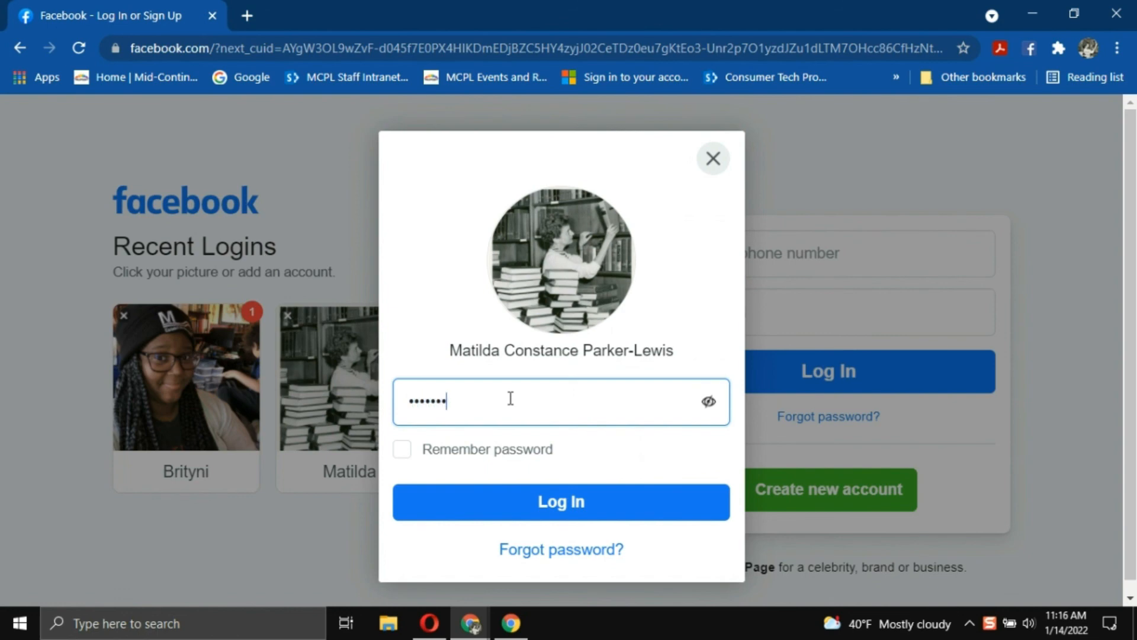
type("•")
key("Return")
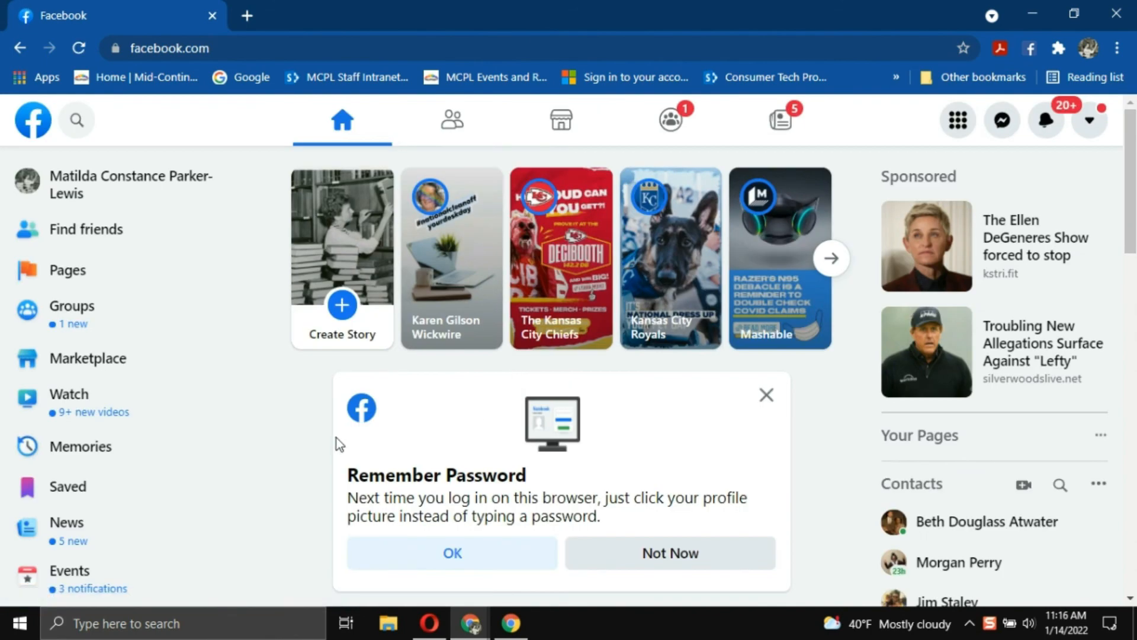
left_click(722, 567)
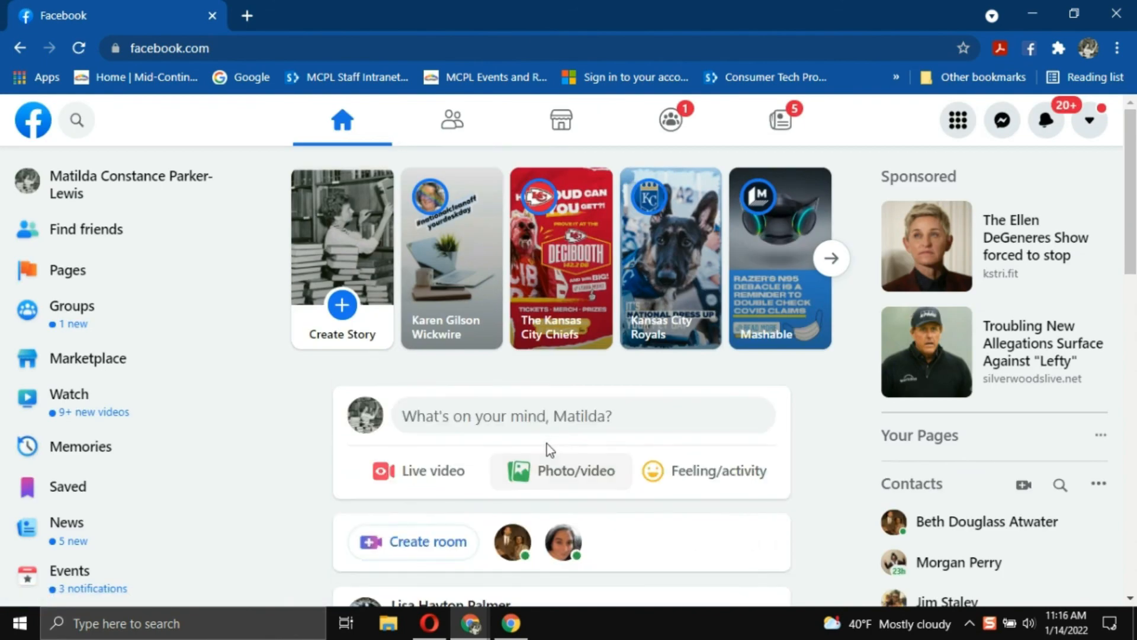
- Start a photo post on the personal profile, attach Flyer1 from the Matilda's Malt Shop folder, and review the image preview
left_click(554, 481)
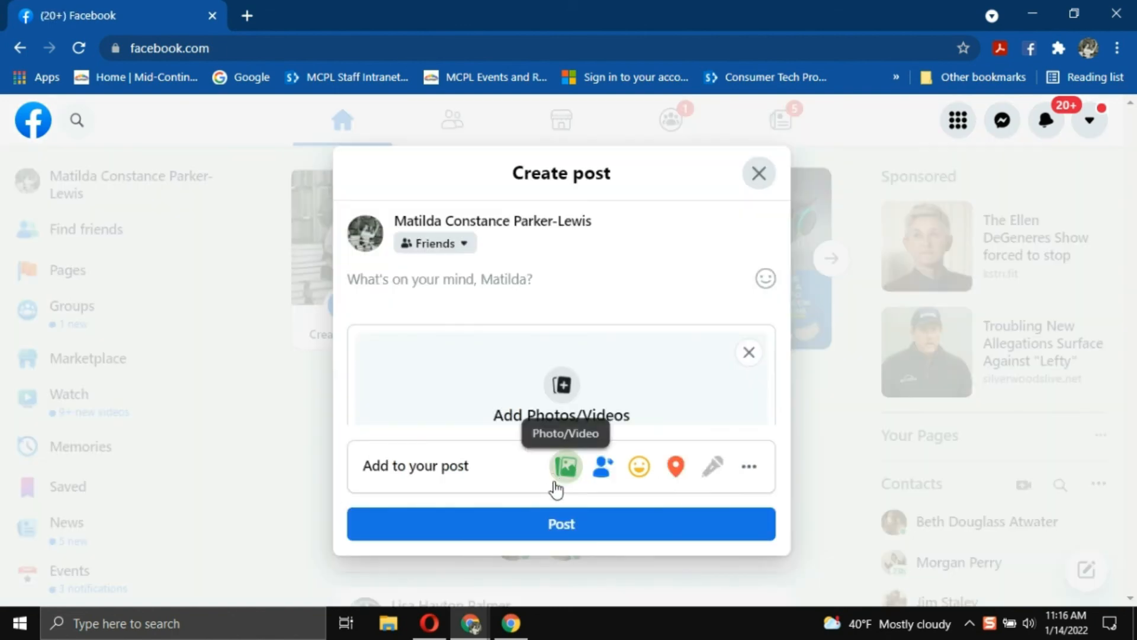
left_click(568, 389)
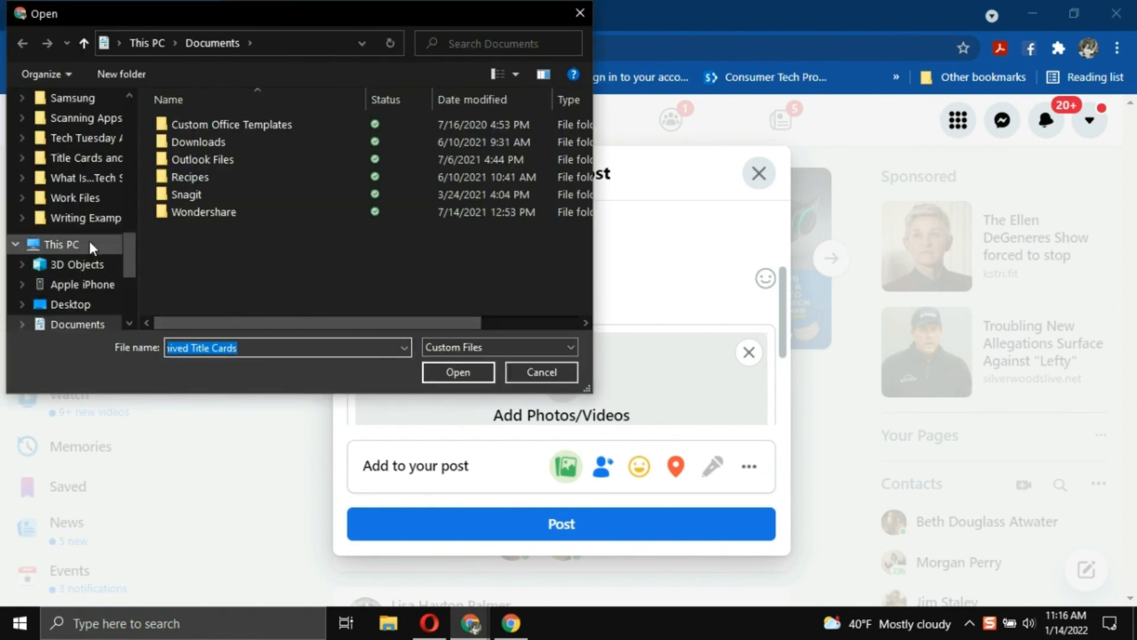
scroll(77, 195, "up", 2)
scroll(77, 196, "up", 5)
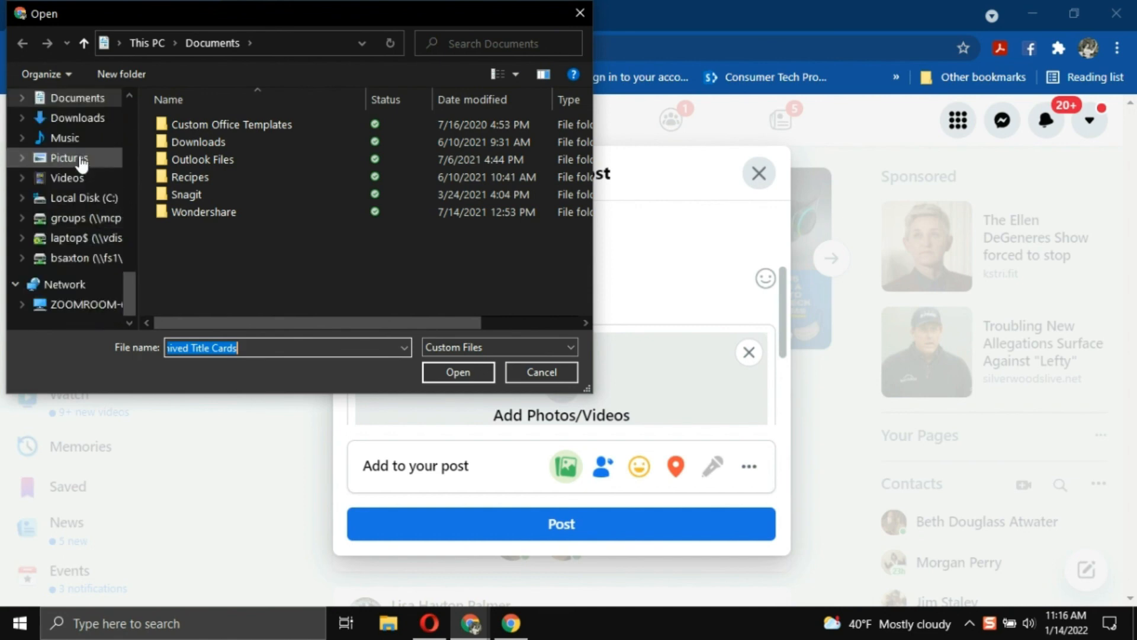
scroll(77, 200, "up", 6)
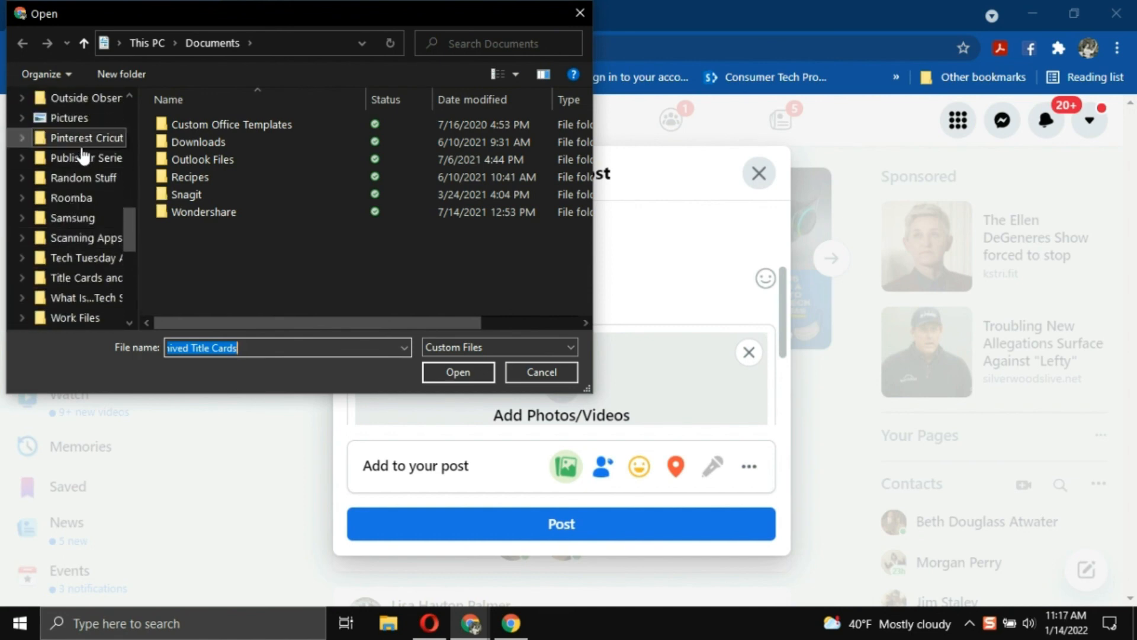
left_click(83, 158)
double_click(207, 124)
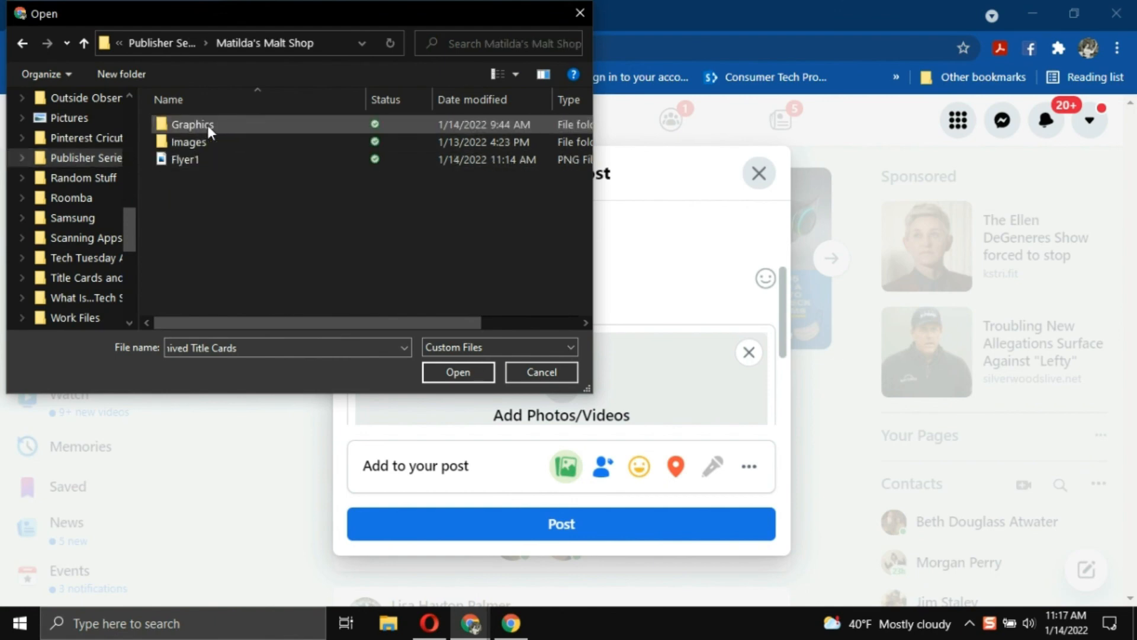
left_click(187, 158)
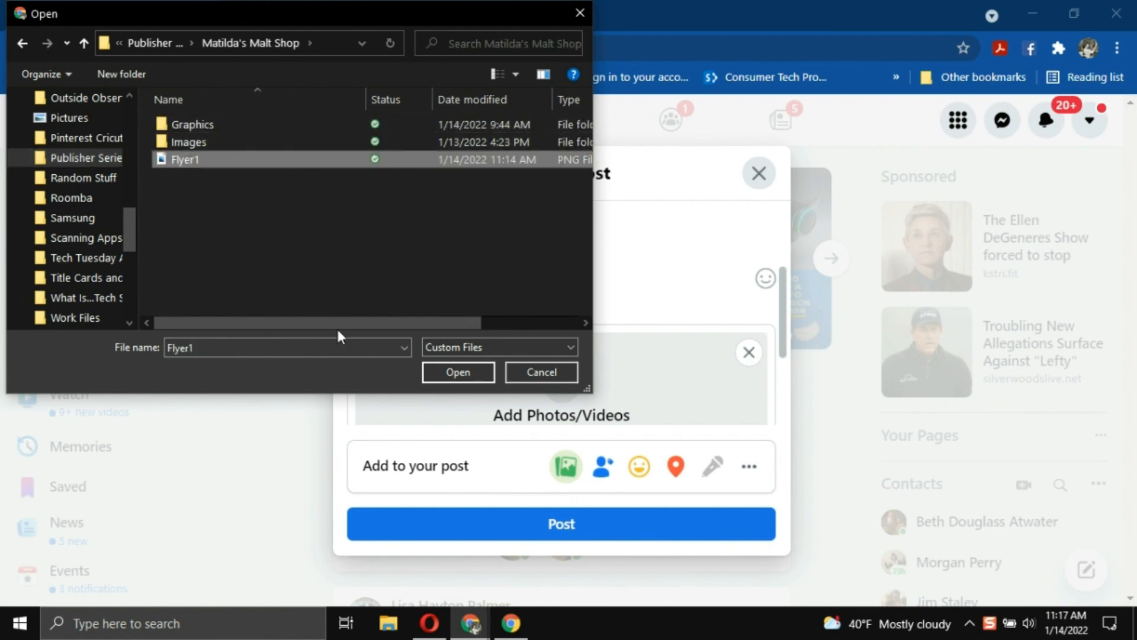
left_click(441, 370)
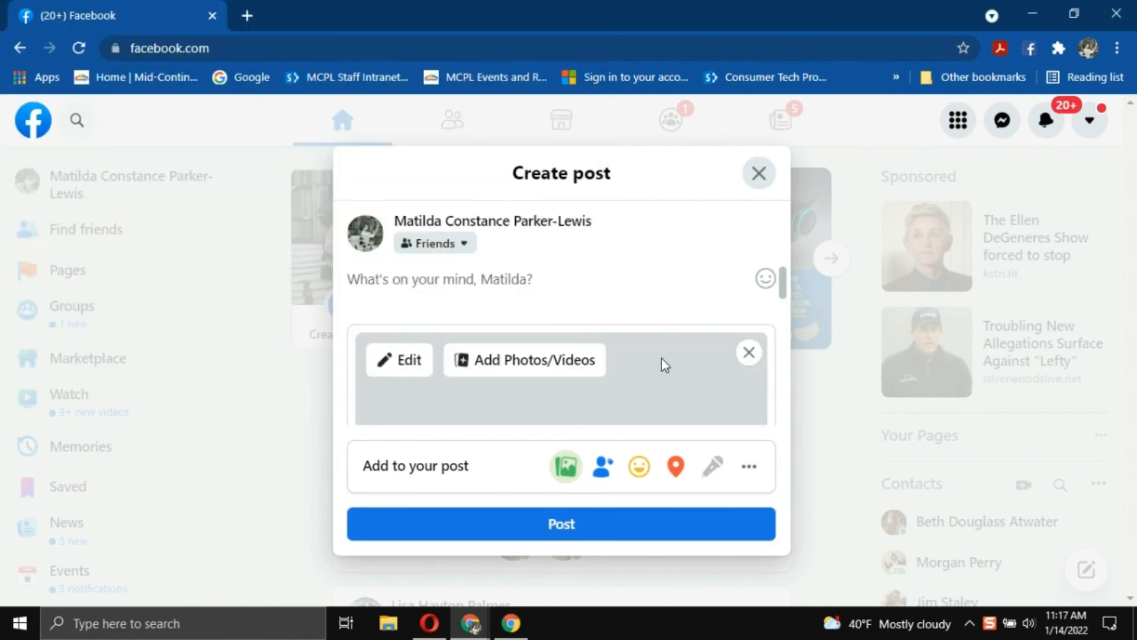
scroll(668, 351, "down", 3)
scroll(668, 352, "down", 3)
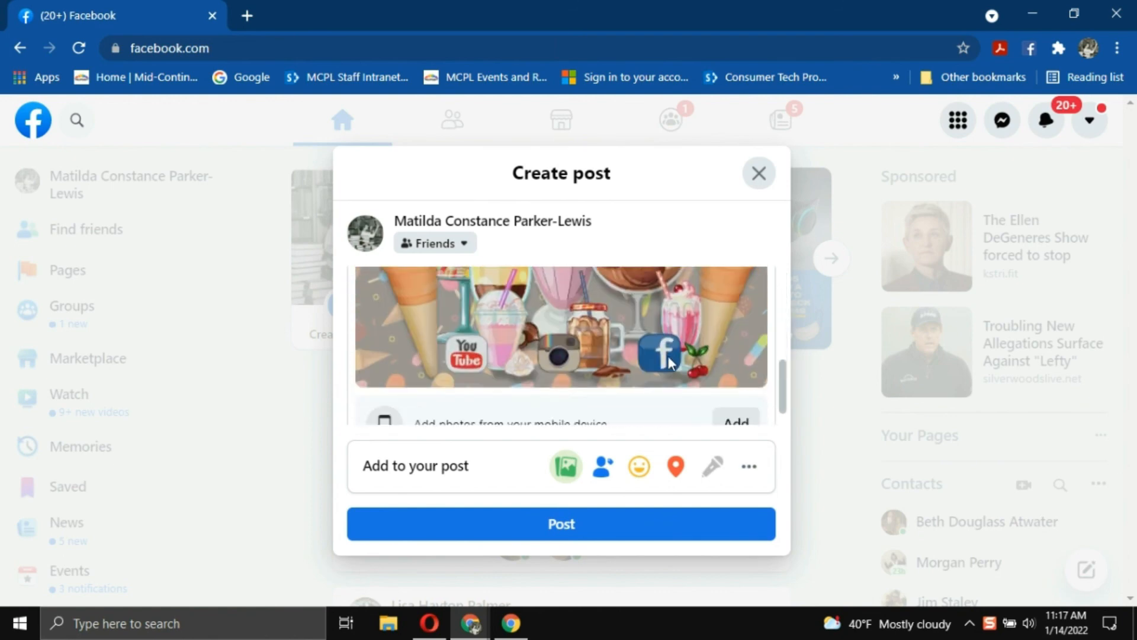
scroll(667, 357, "up", 2)
scroll(667, 358, "up", 4)
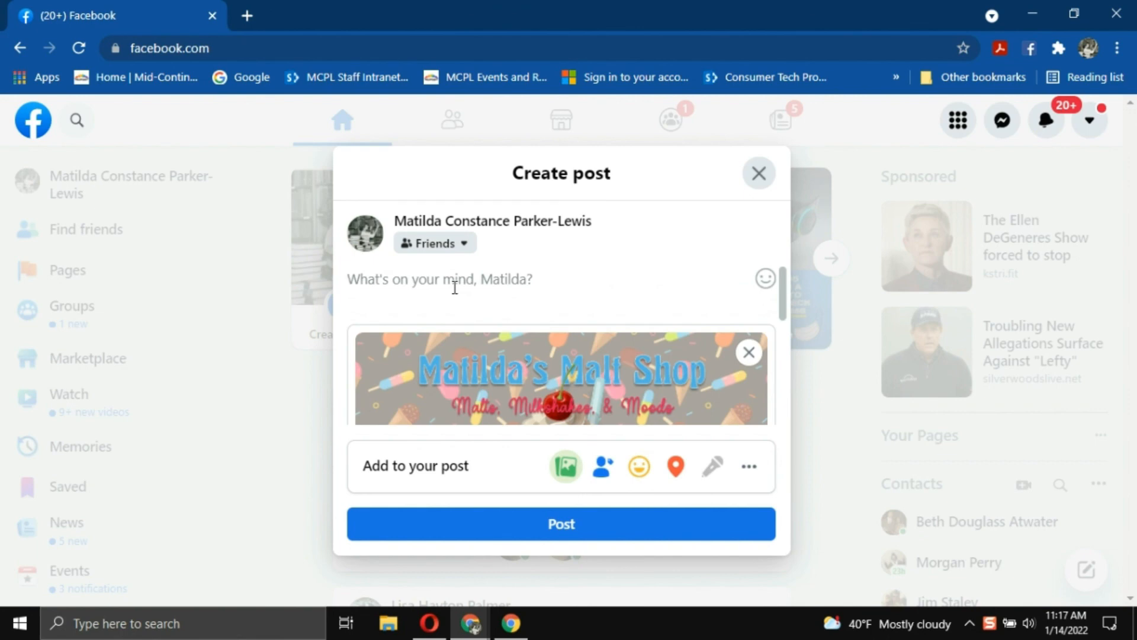
- Caption the personal post "Find me at the malt shop!"
type("F")
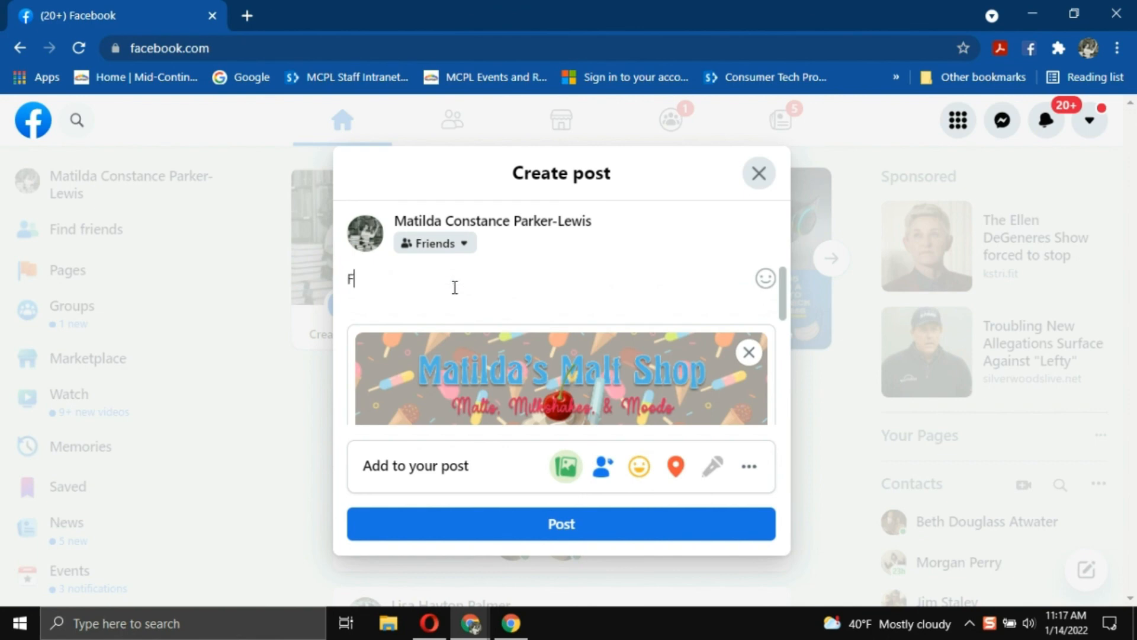
type("ind me at the")
type("ma")
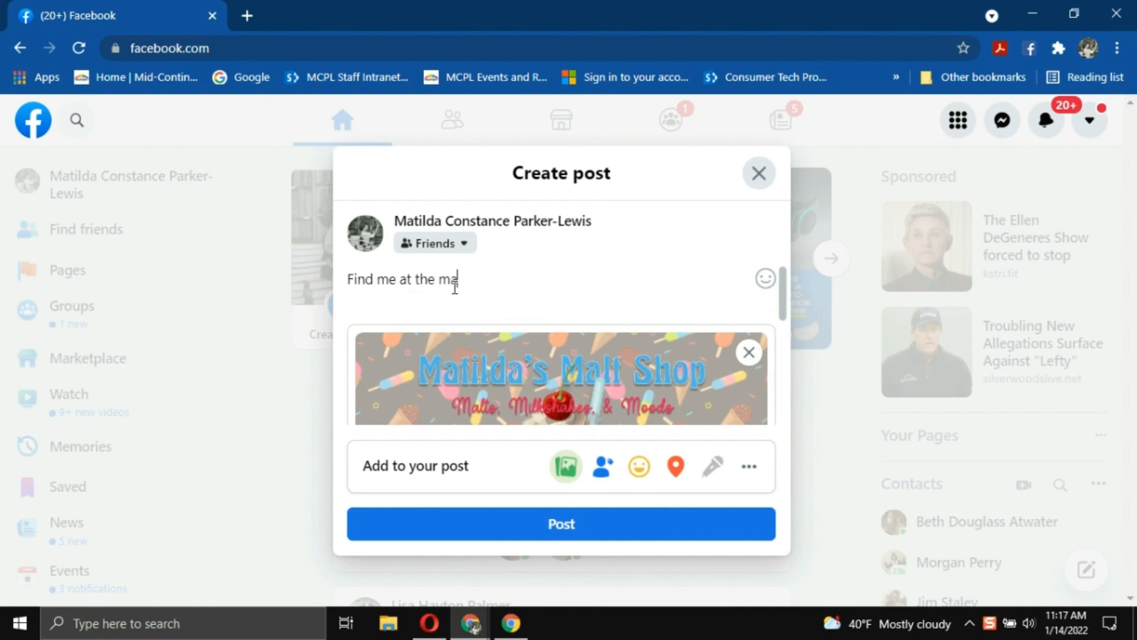
type("lt shop!")
mouse_move(639, 366)
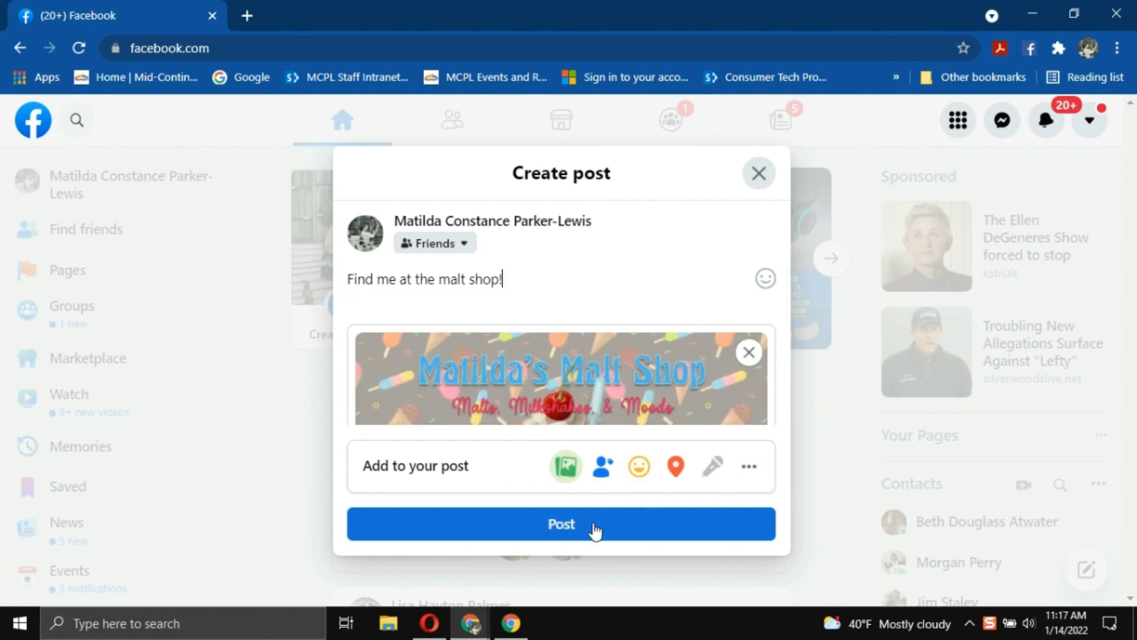
- Leave the personal post without publishing it and open the Matilda's Malt Shop page from the managed Pages
left_click(761, 177)
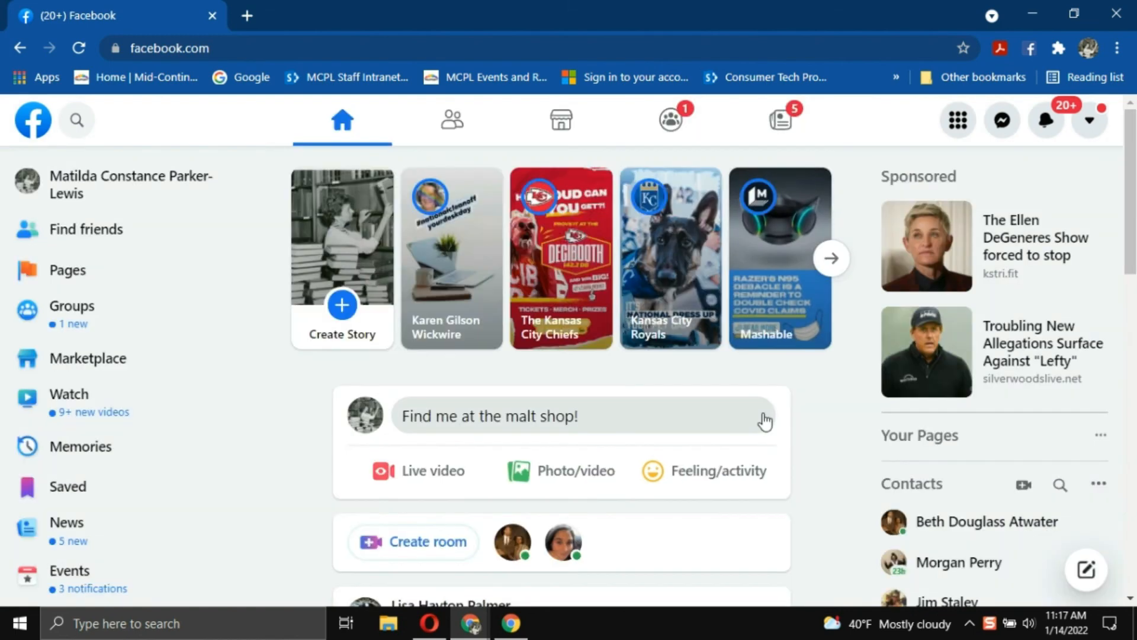
left_click(78, 270)
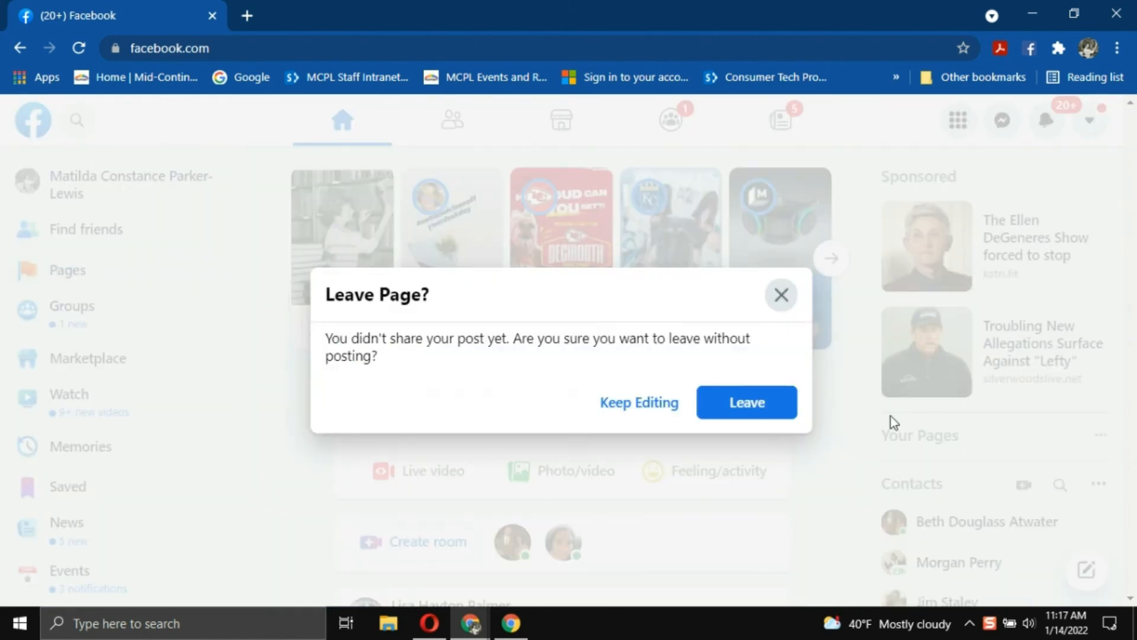
left_click(746, 403)
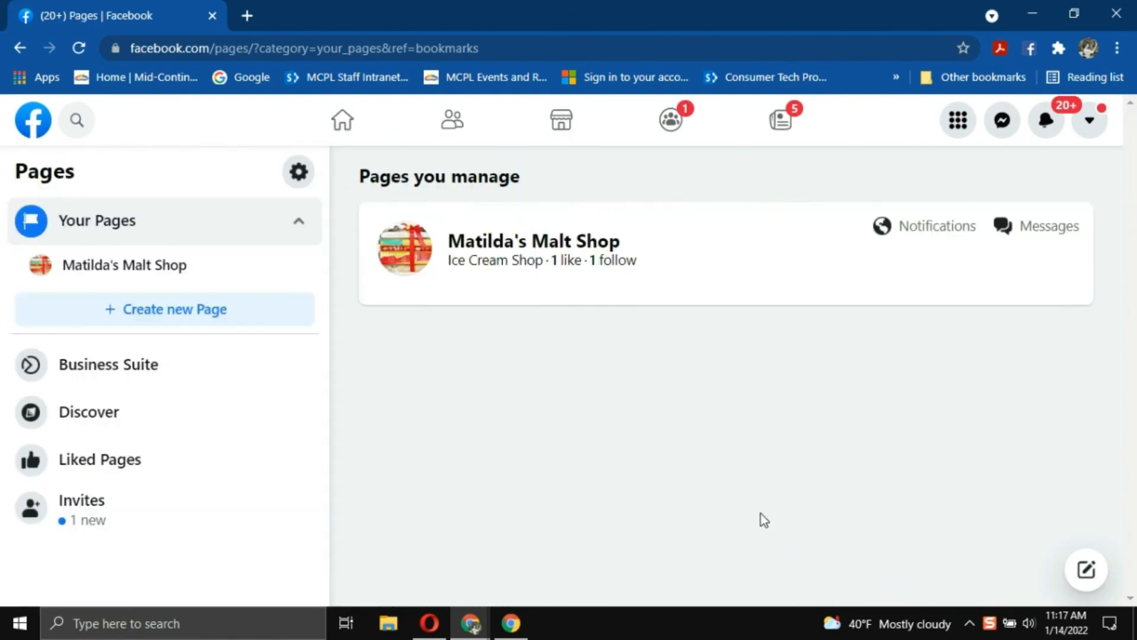
left_click(546, 240)
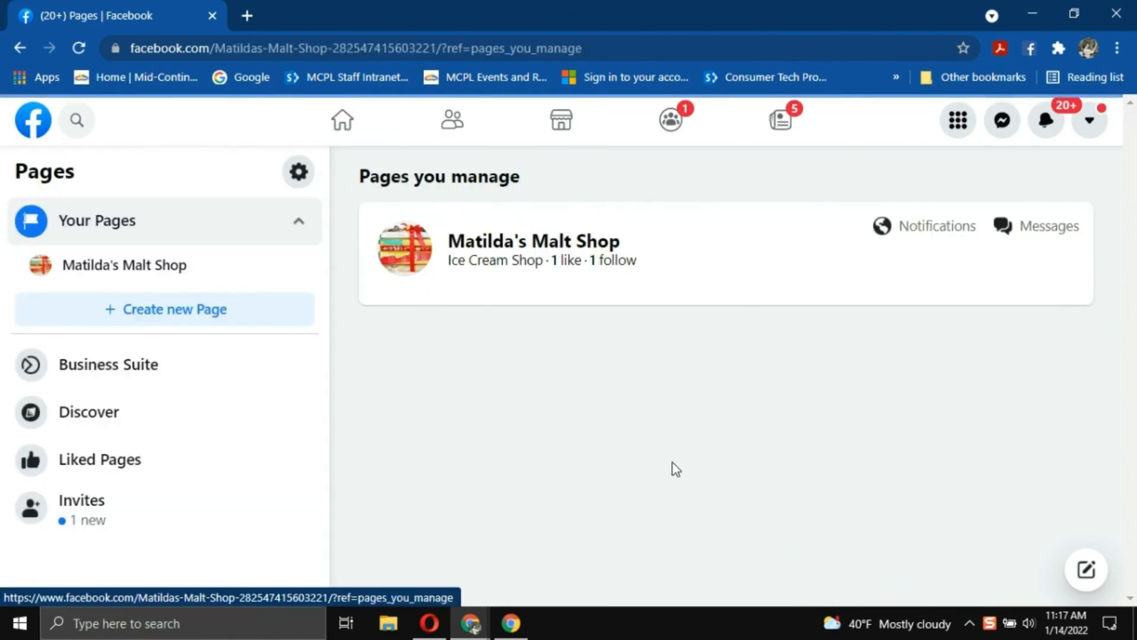
- Start a new post from the Create post area of the Matilda's Malt Shop page
scroll(783, 440, "down", 6)
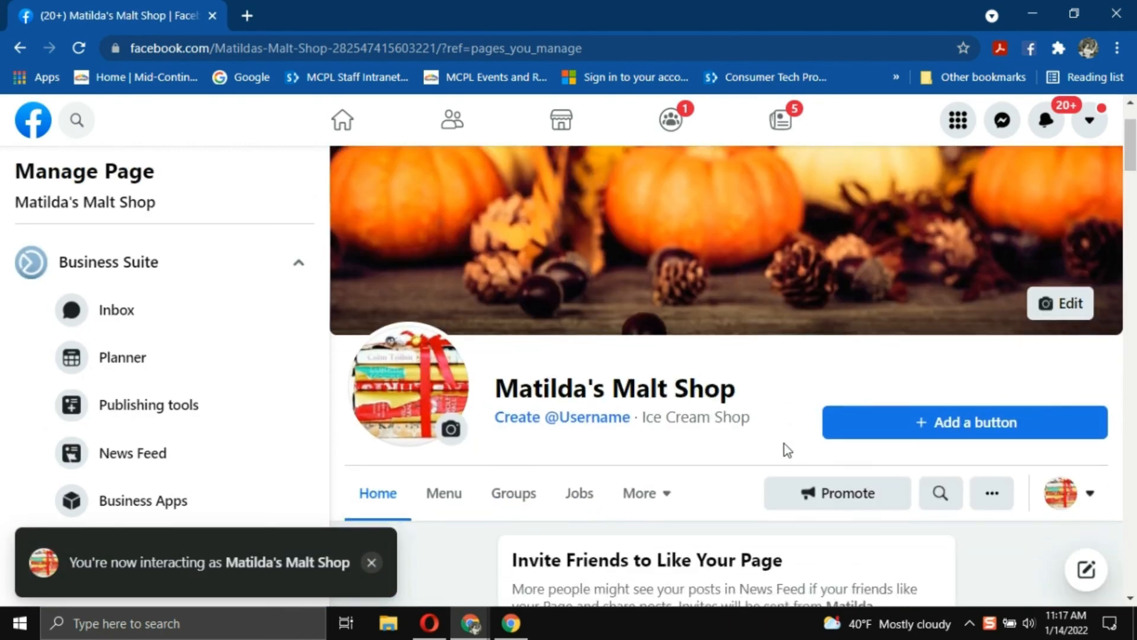
scroll(769, 459, "down", 2)
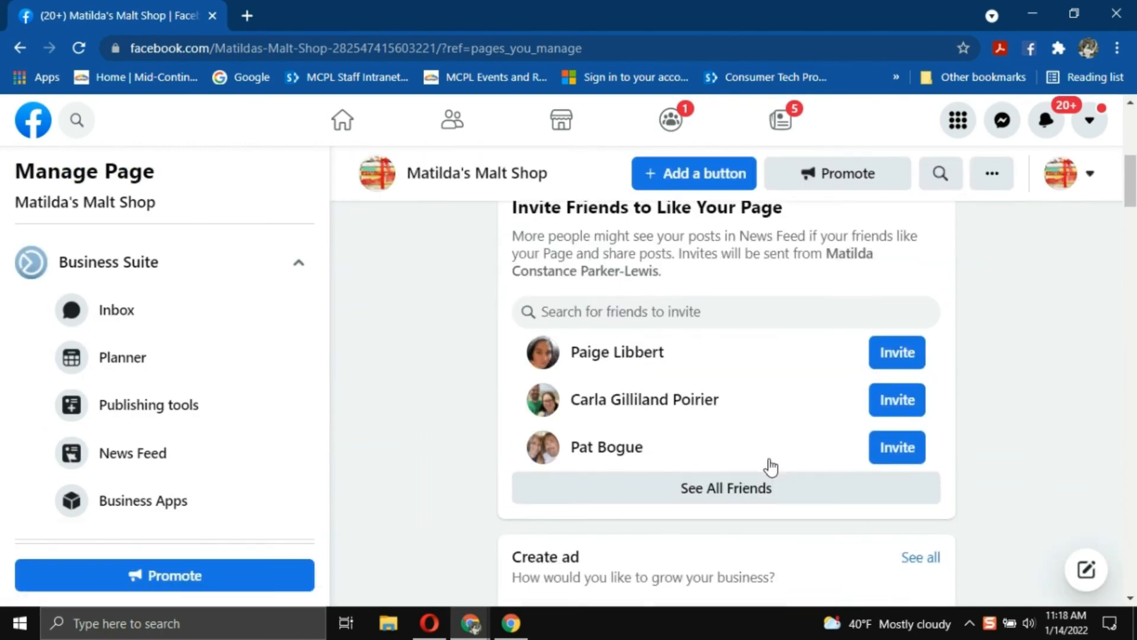
scroll(770, 468, "down", 2)
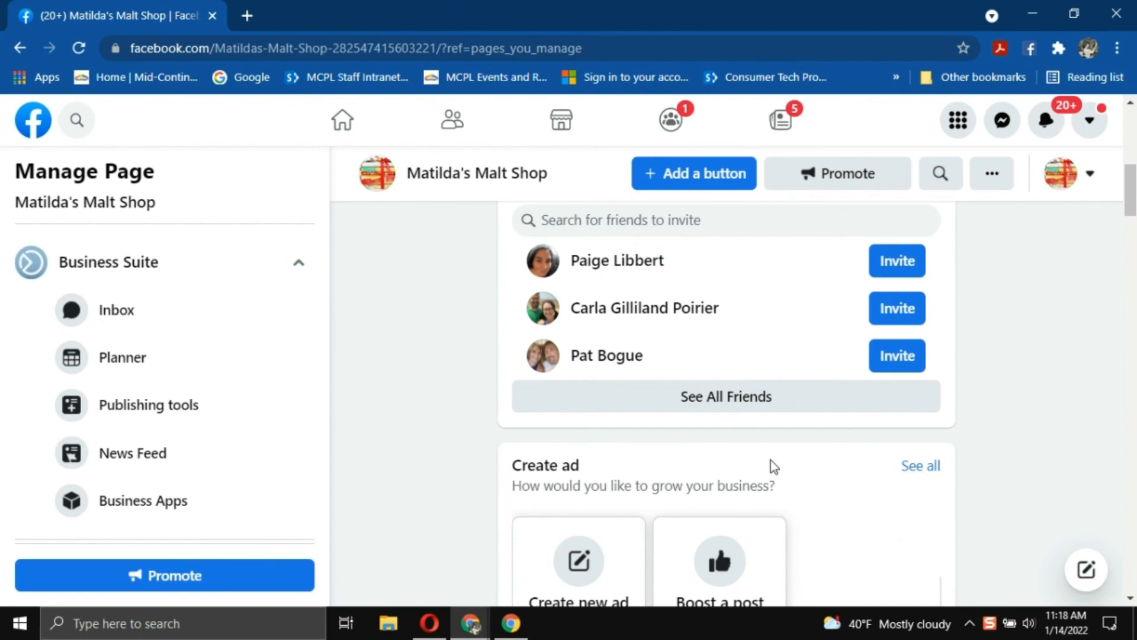
scroll(770, 460, "down", 2)
scroll(777, 470, "down", 2)
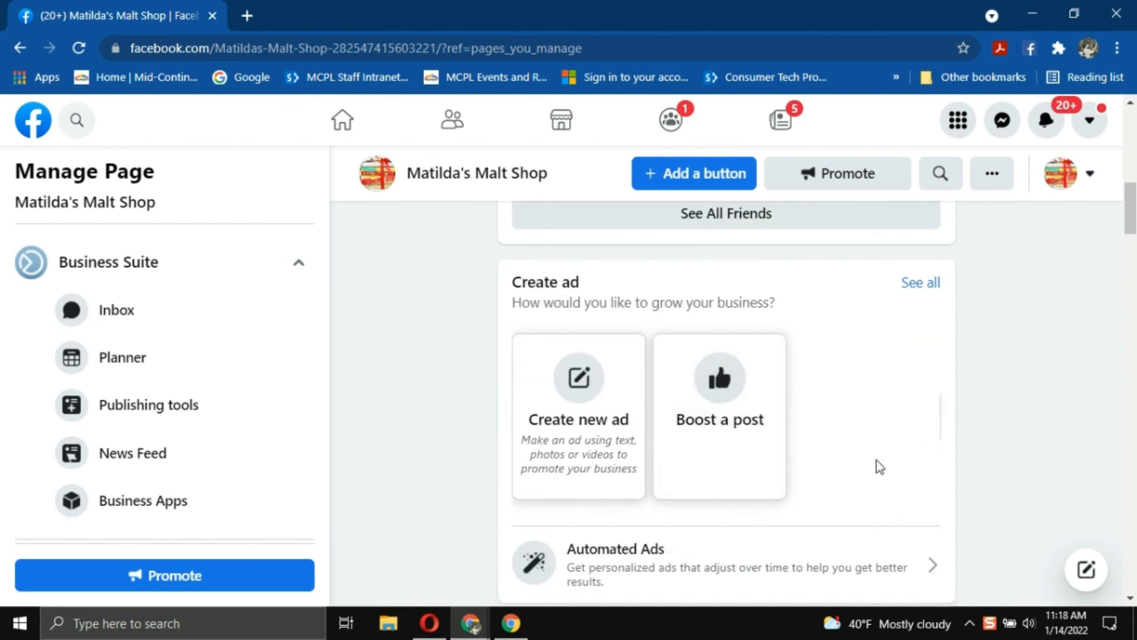
scroll(880, 467, "down", 2)
scroll(880, 467, "down", 2)
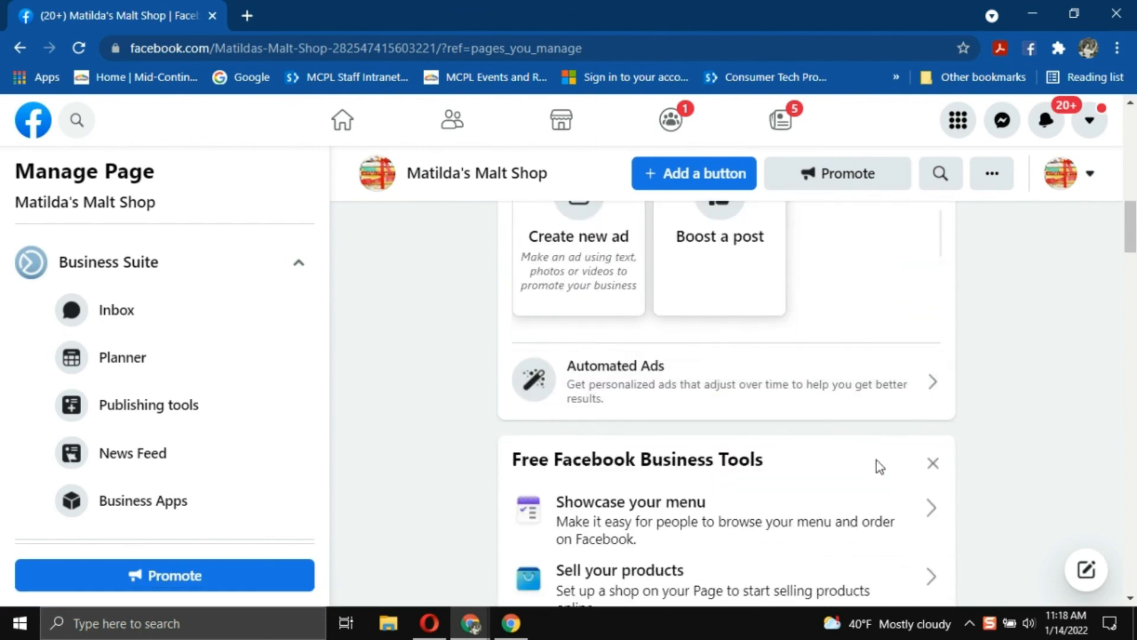
scroll(1008, 509, "down", 10)
scroll(1009, 509, "down", 15)
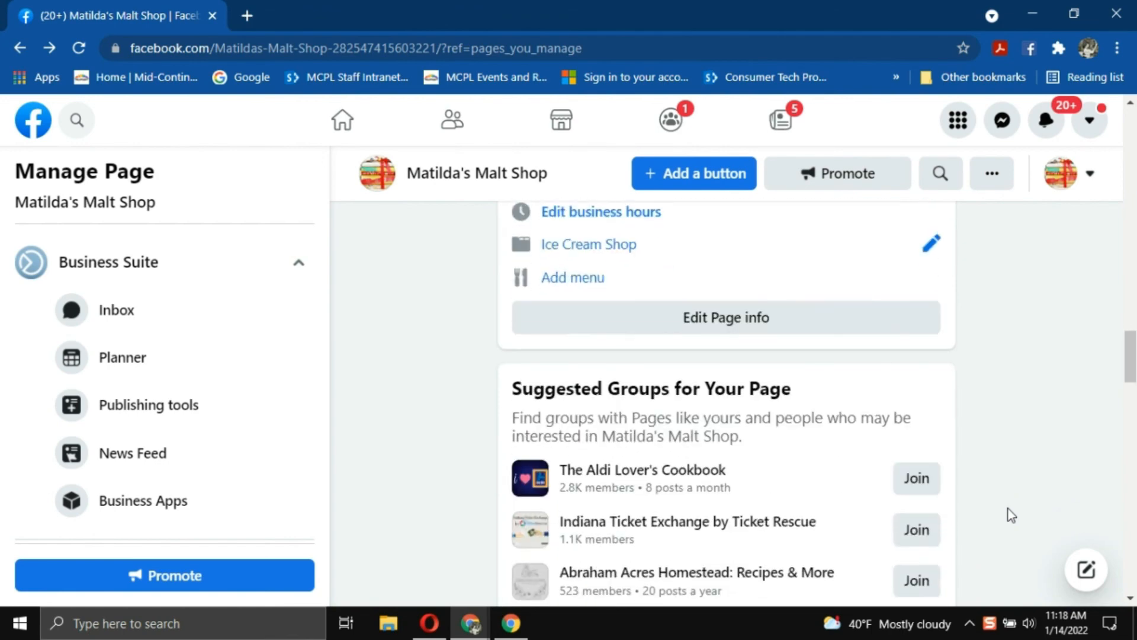
scroll(1008, 510, "down", 4)
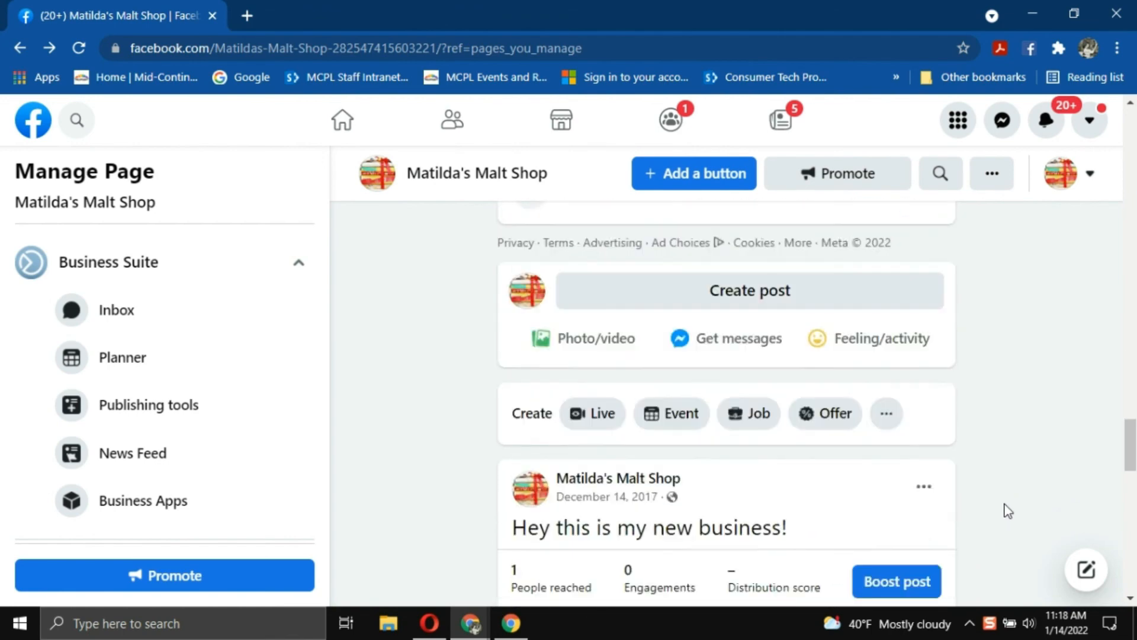
scroll(1008, 509, "up", 3)
scroll(1008, 508, "down", 2)
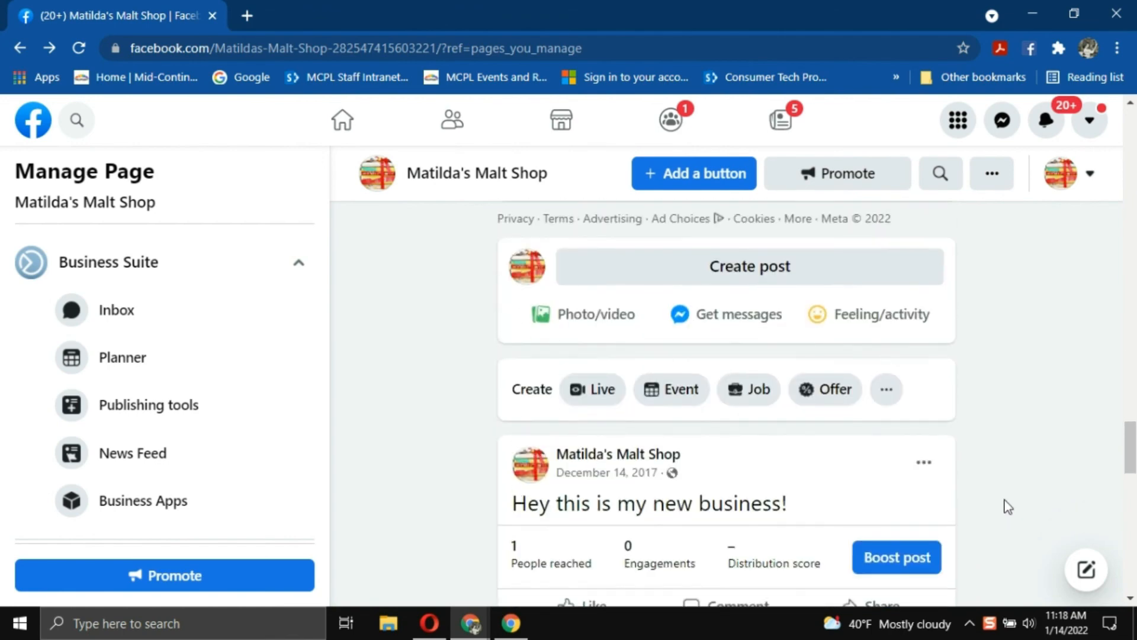
scroll(1008, 507, "up", 2)
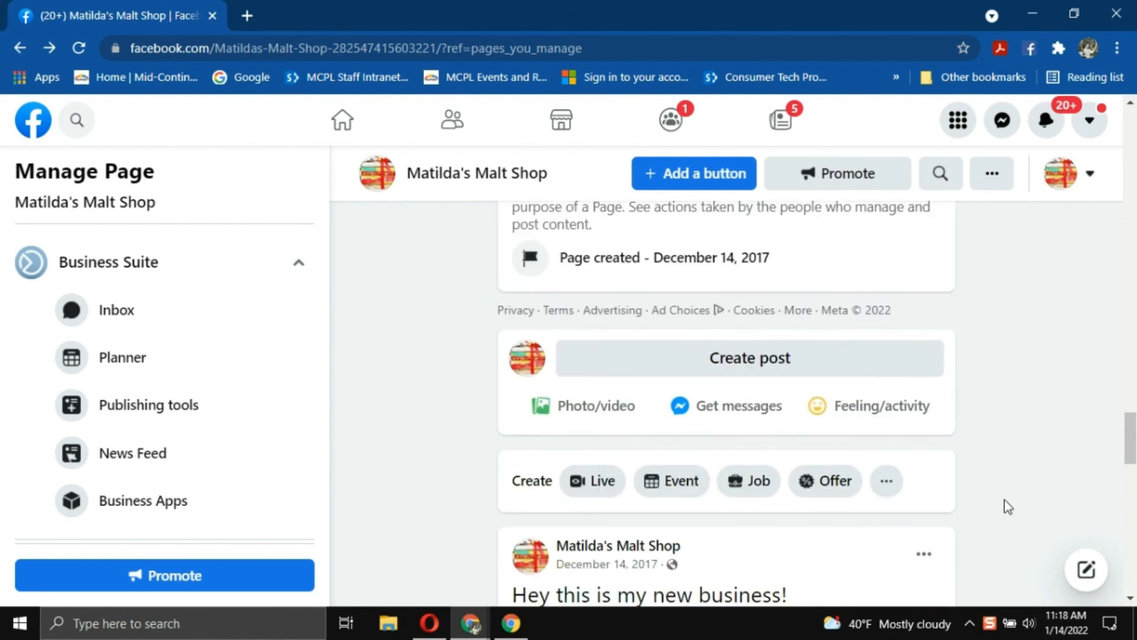
left_click(715, 379)
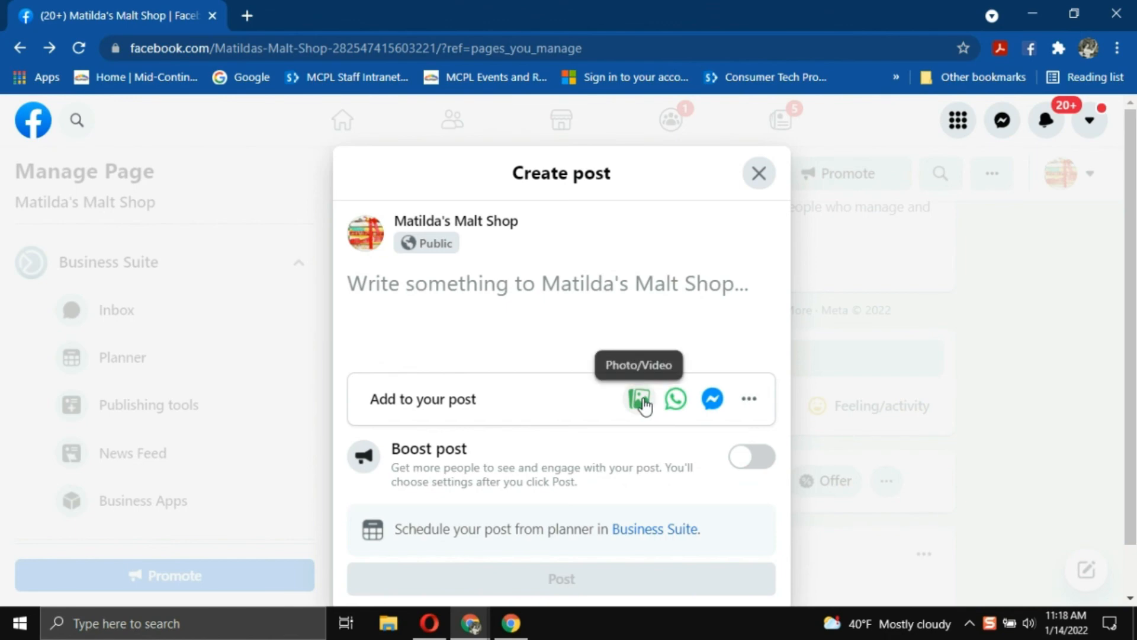
- Attach the Flyer1 image from the Matilda's Malt Shop folder to the page post and review its preview
left_click(645, 404)
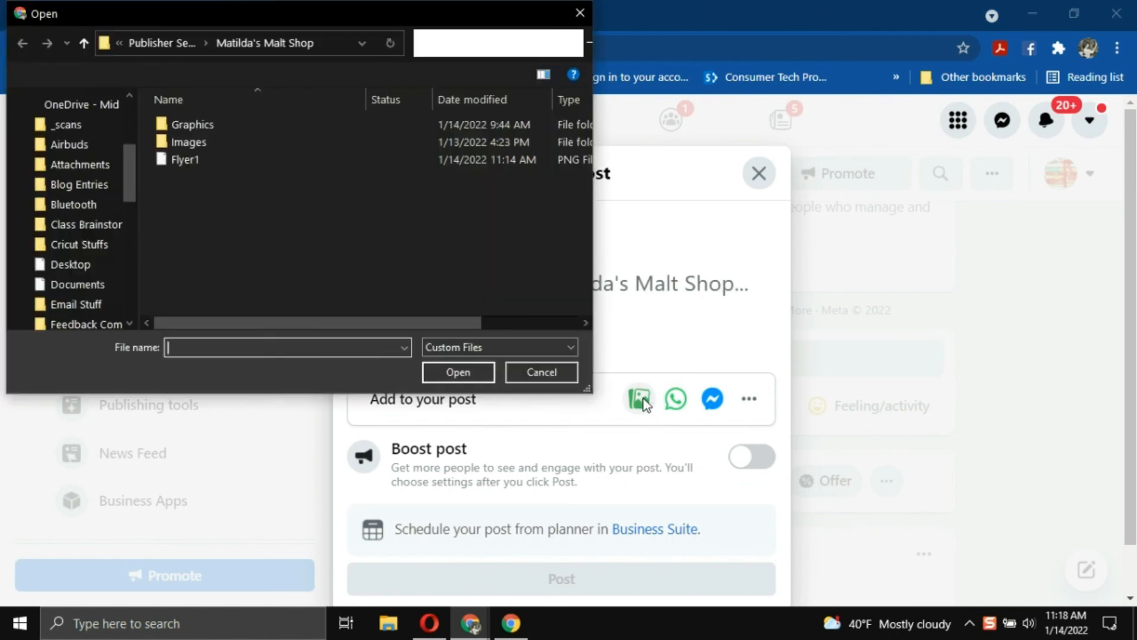
left_click(195, 158)
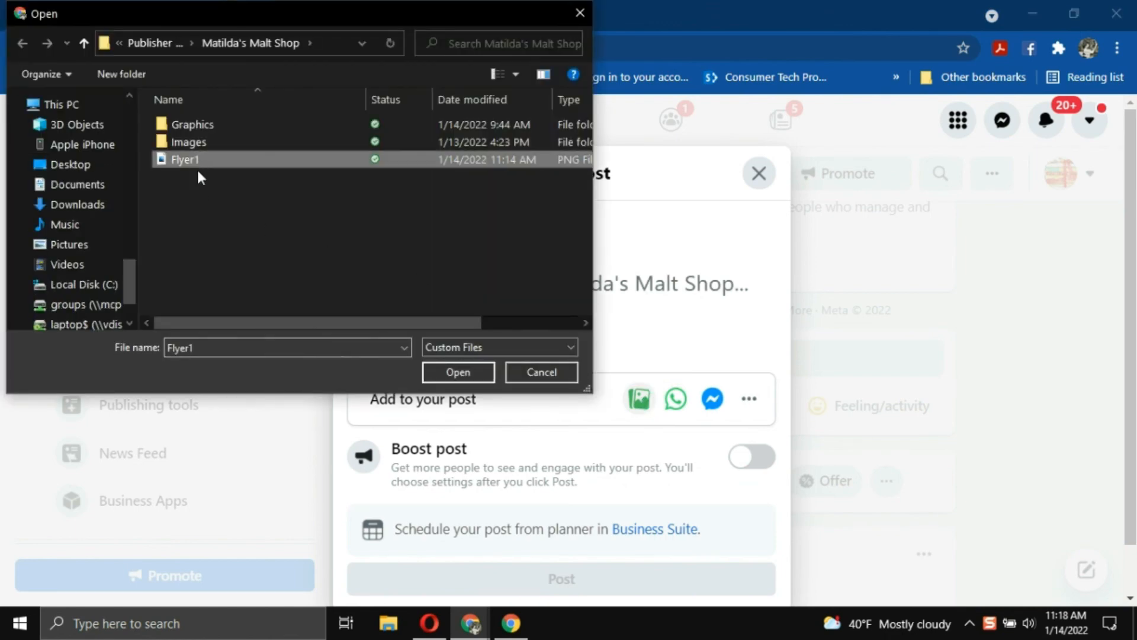
left_click(446, 372)
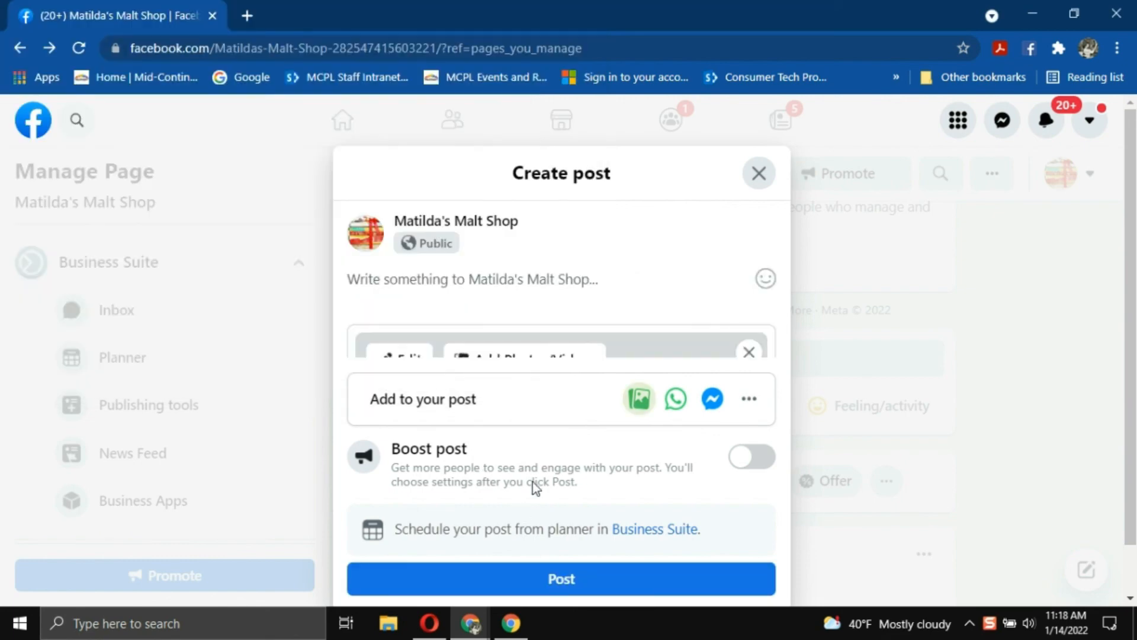
scroll(581, 293, "down", 5)
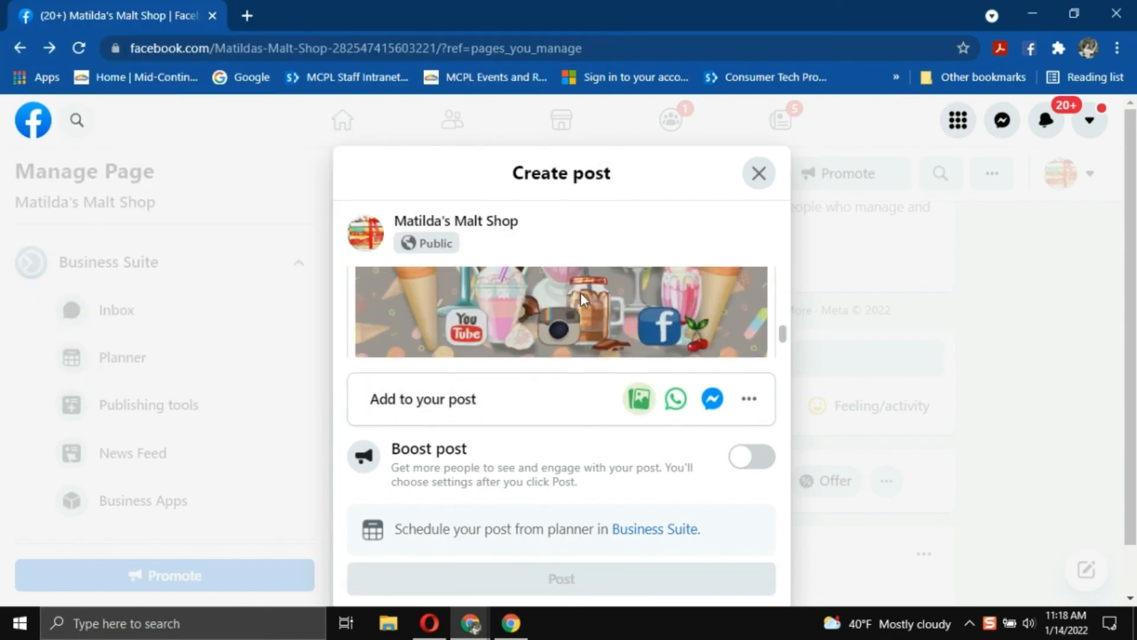
scroll(581, 294, "up", 5)
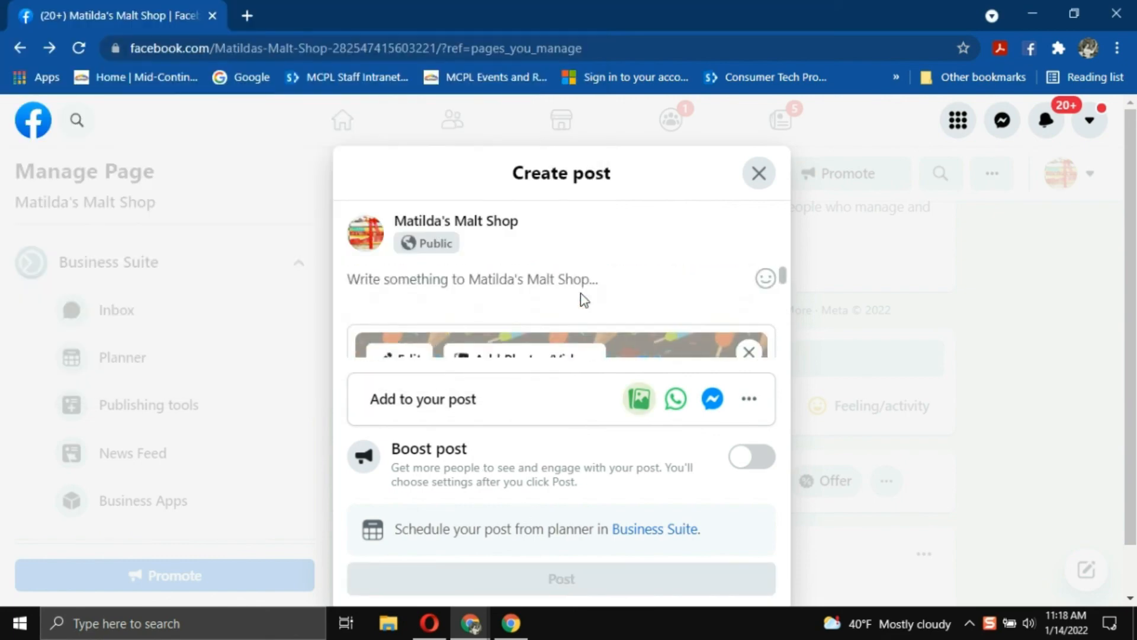
- Caption the page post "Follow me to the malt shop!" and open the full list of items that can be added to it
left_click(476, 283)
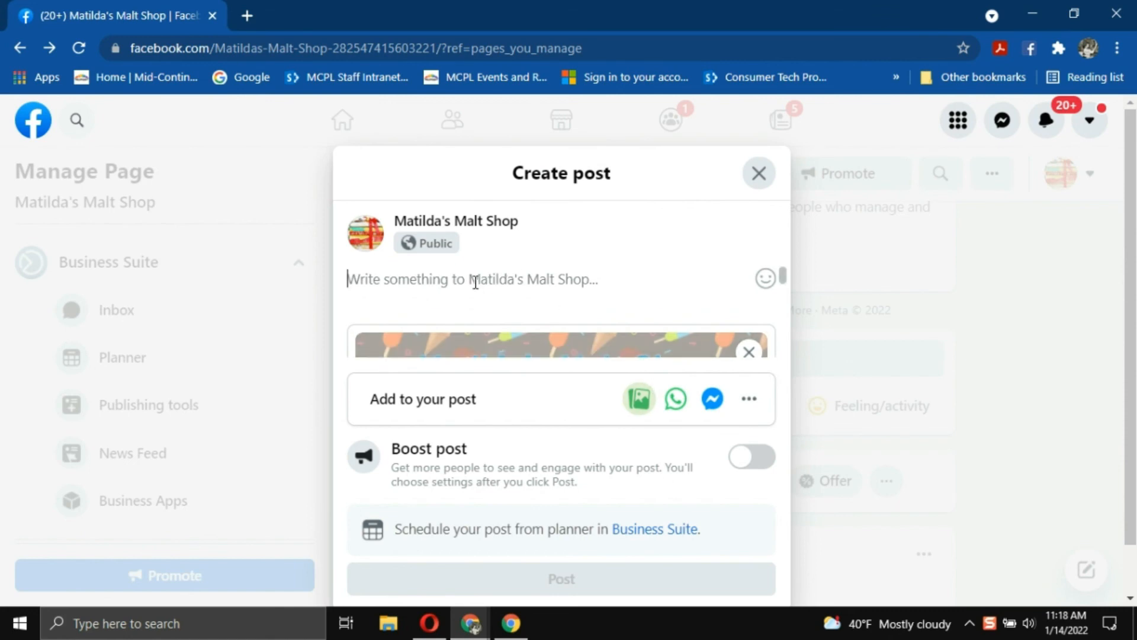
type("Follow me to ")
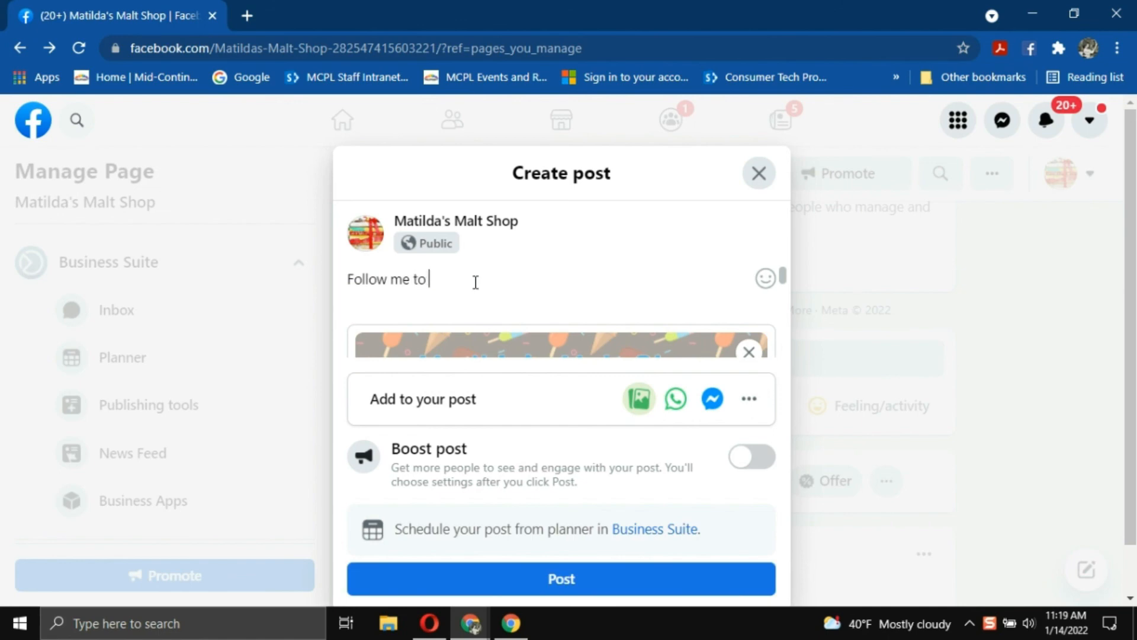
type("the malt shop!")
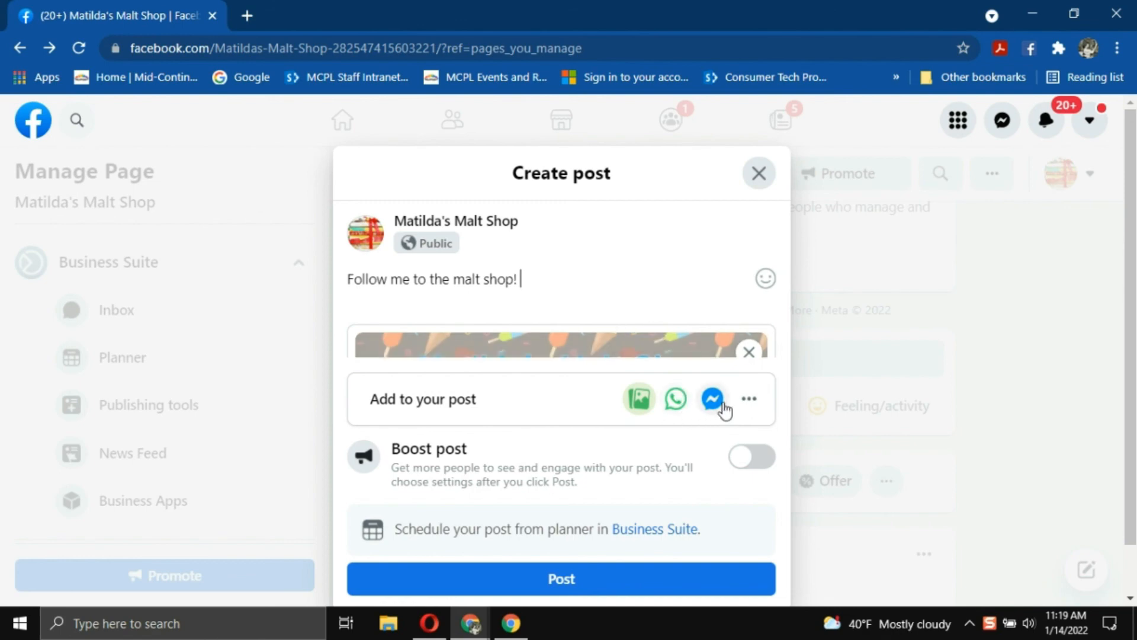
left_click(748, 399)
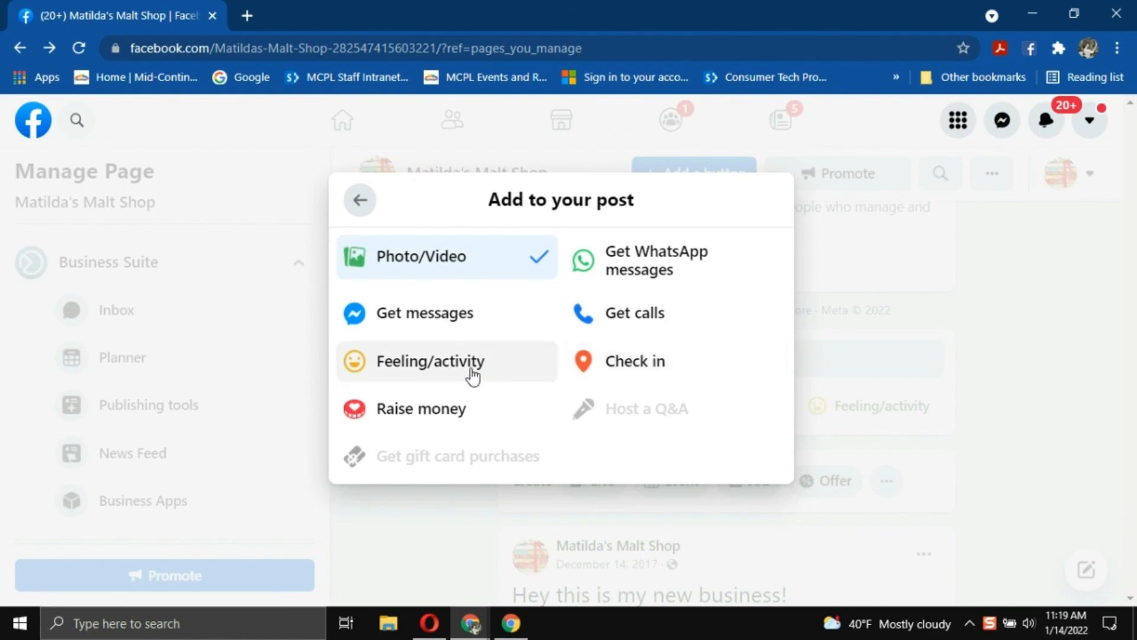
- Return to the page post draft and add "What's your favorite dessert?" to the end of its caption
left_click(360, 201)
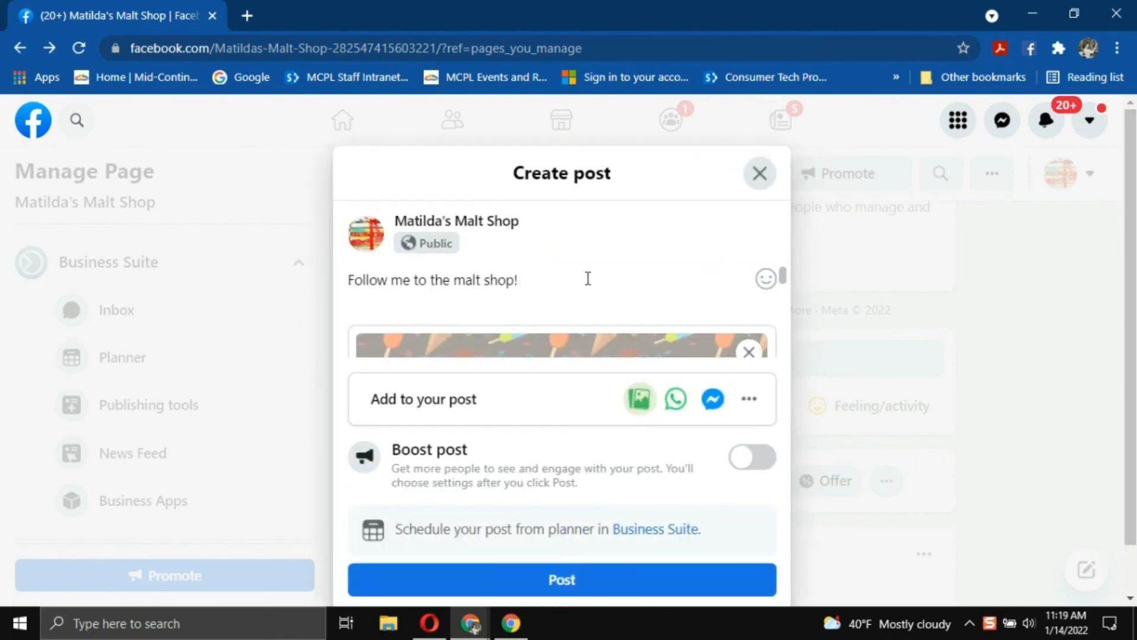
type("What")
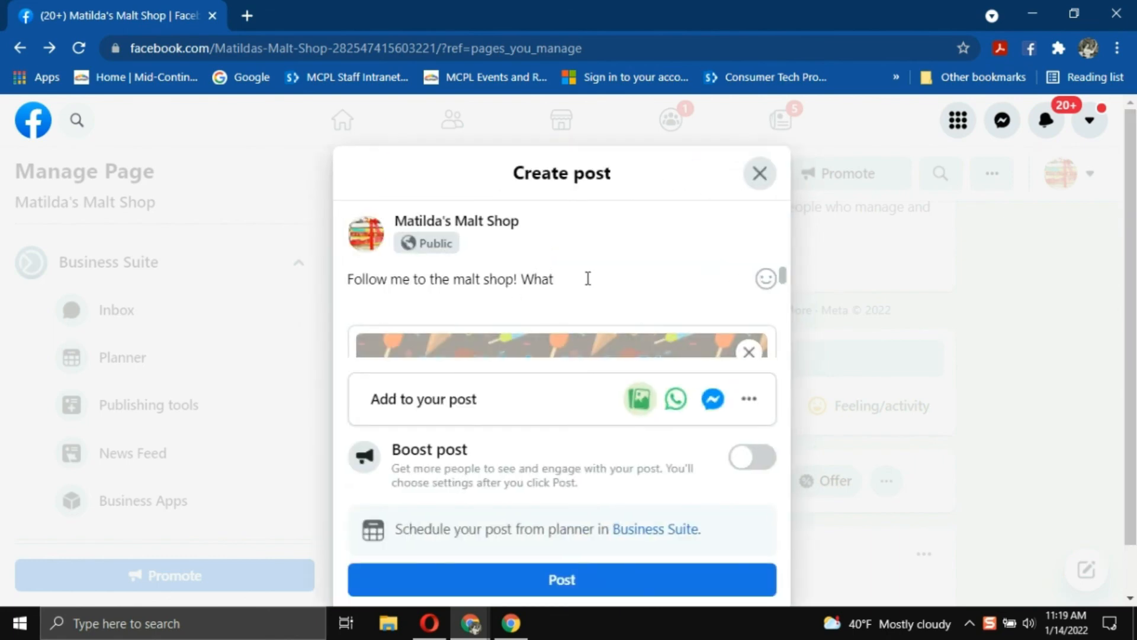
type("'s your favorite dessert?")
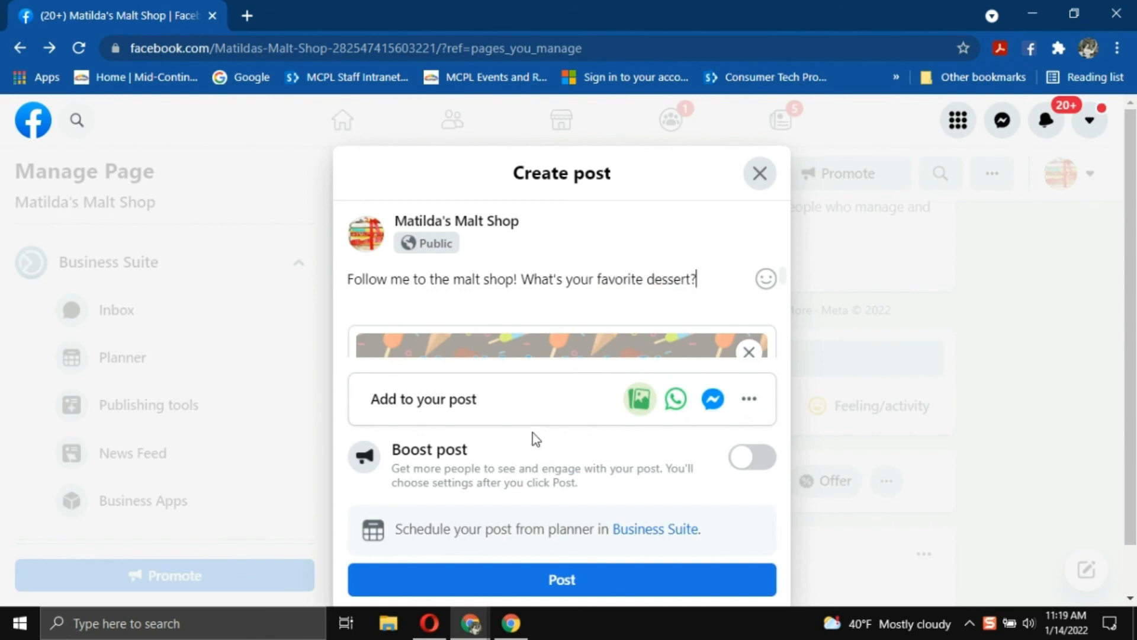
- Publish the post to the Matilda's Malt Shop page and review the published flyer in the page's feed
left_click(590, 526)
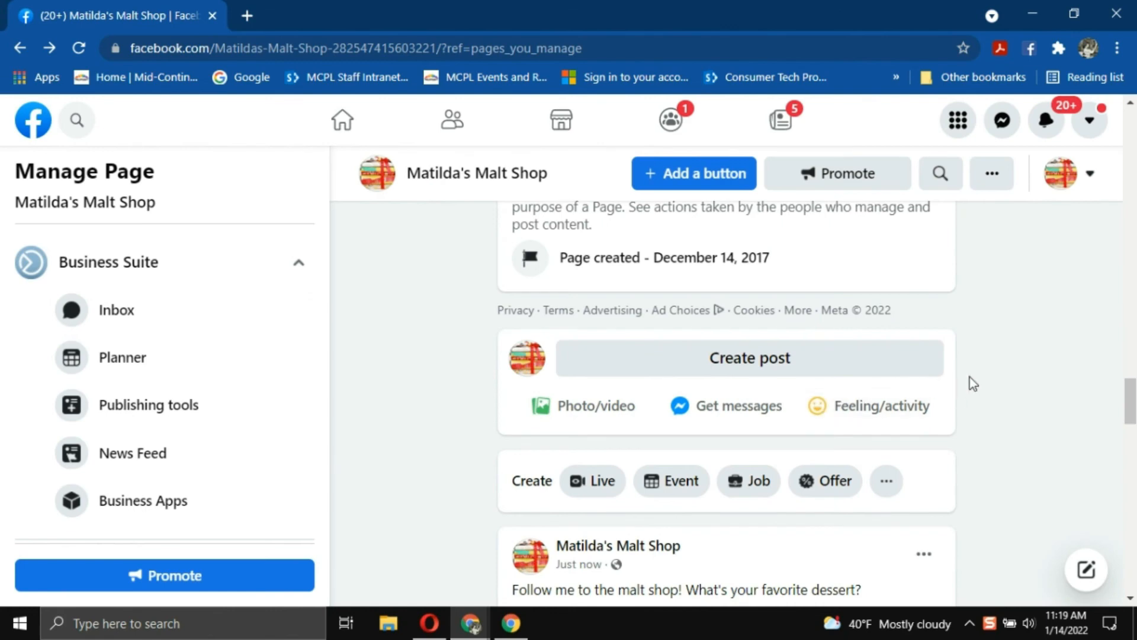
scroll(970, 376, "down", 5)
scroll(969, 376, "down", 2)
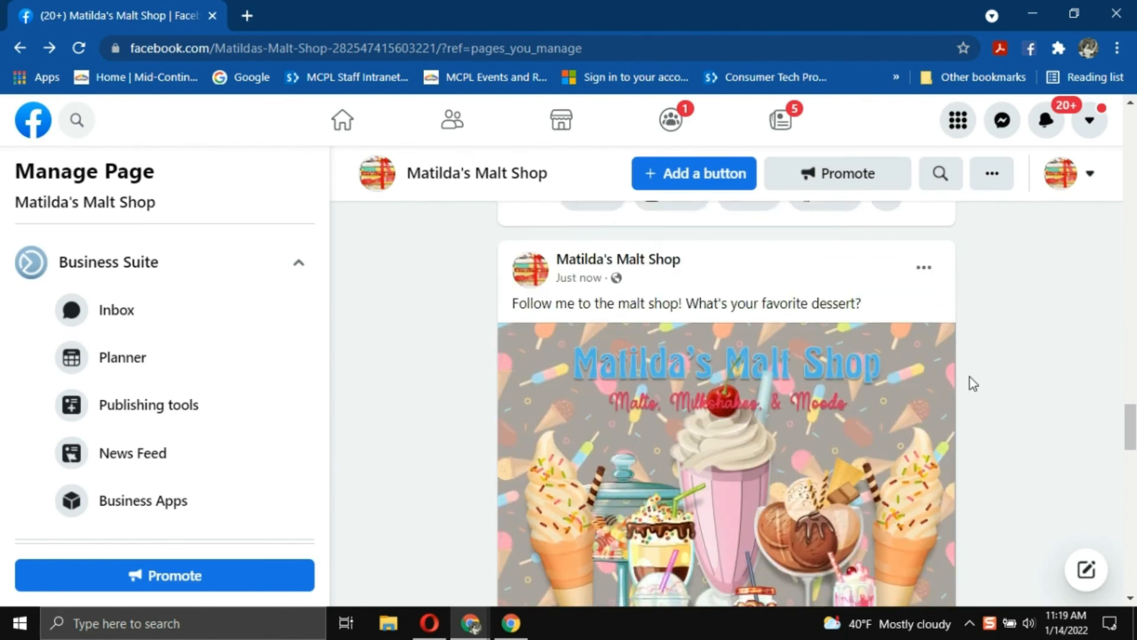
scroll(970, 377, "down", 2)
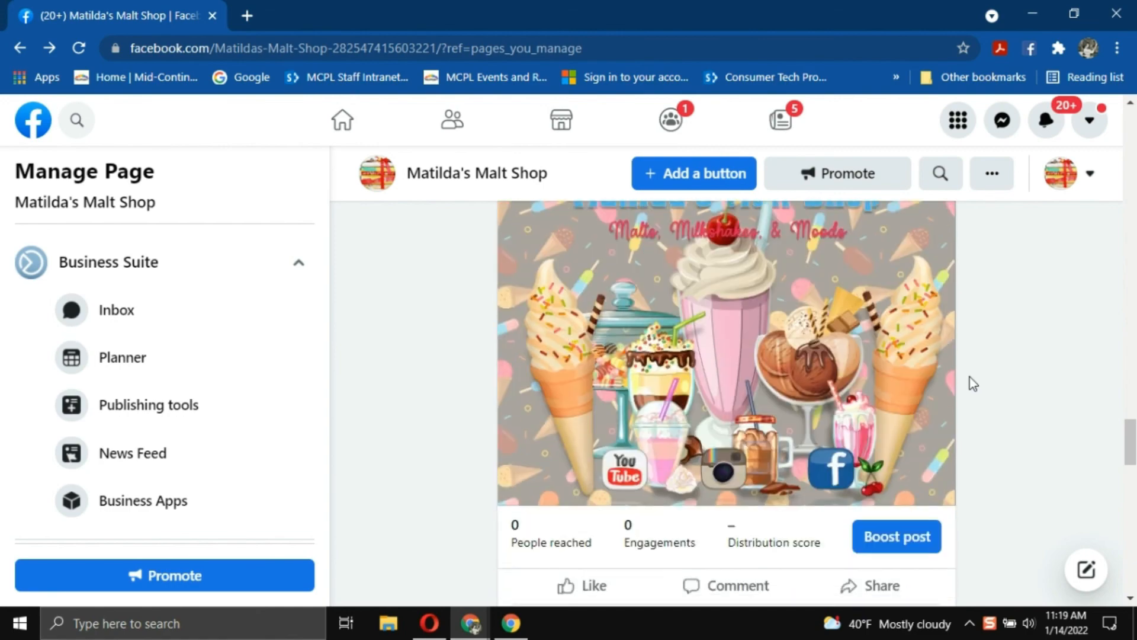
scroll(970, 376, "up", 2)
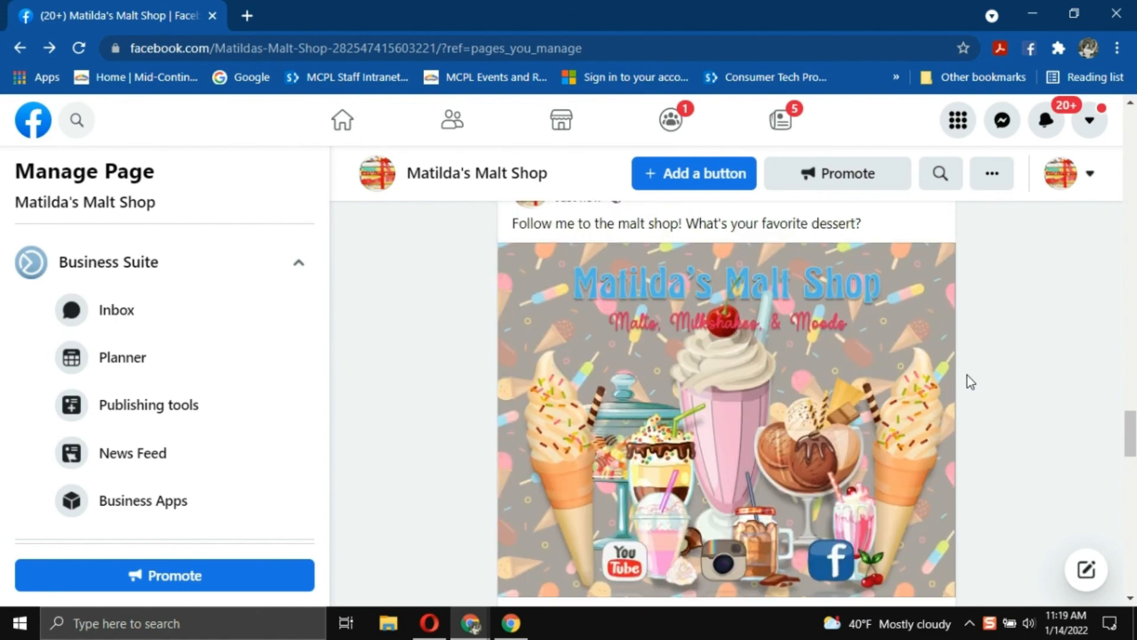